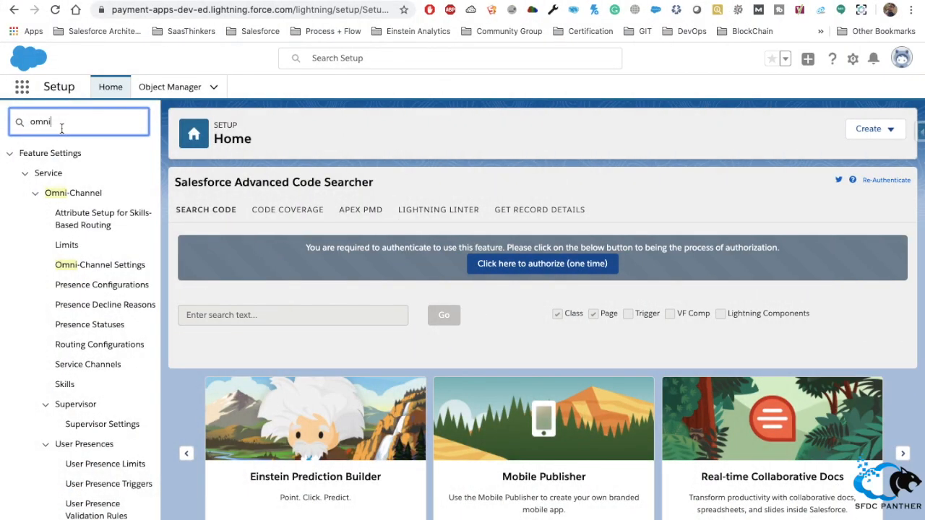
# Save the Omni-Channel Settings with Omni-Channel and Skills-Based Routing enabled
pyautogui.click(100, 270)
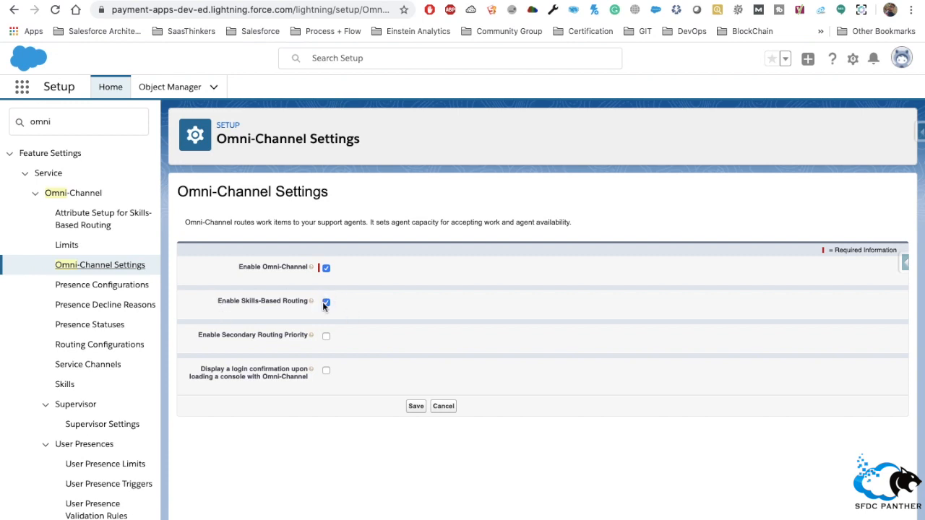
pyautogui.click(416, 408)
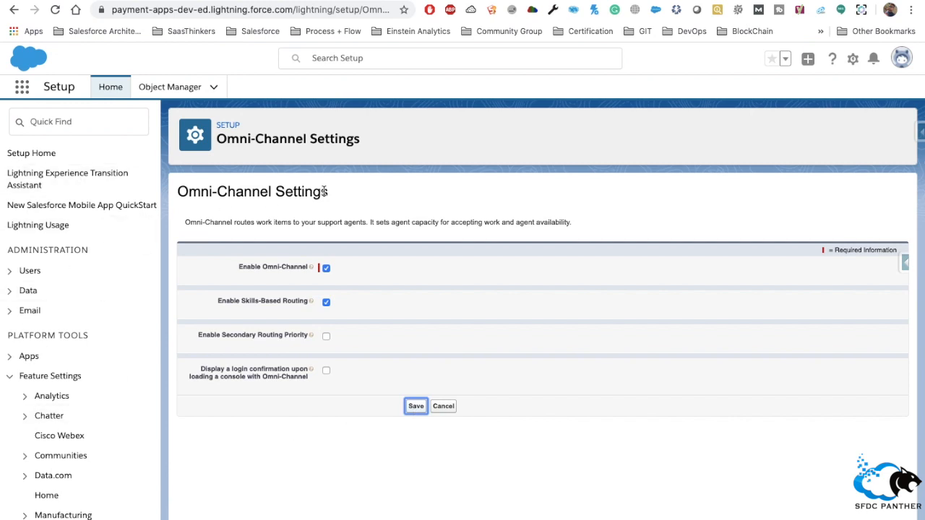
# Search the setup pages for "skill" and open the Skills page under Omni-Channel
pyautogui.click(70, 120)
pyautogui.write('skill')
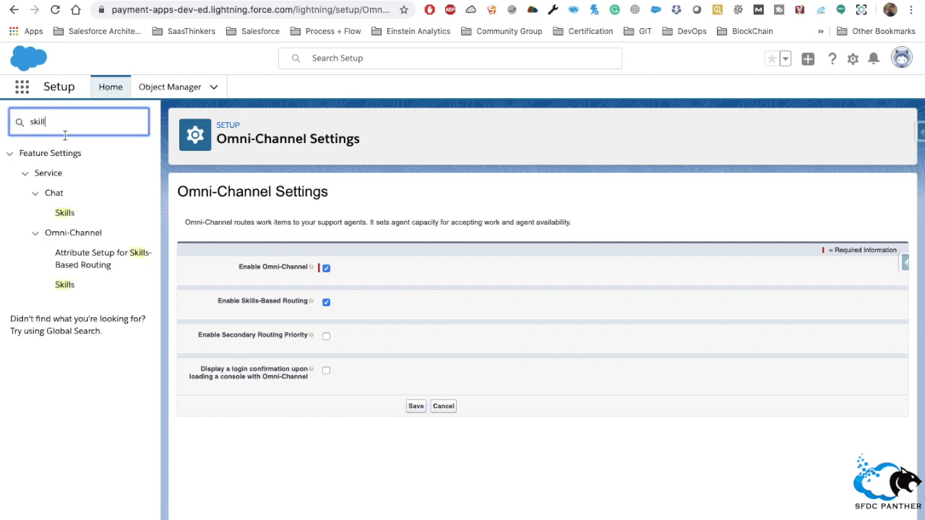
pyautogui.click(66, 286)
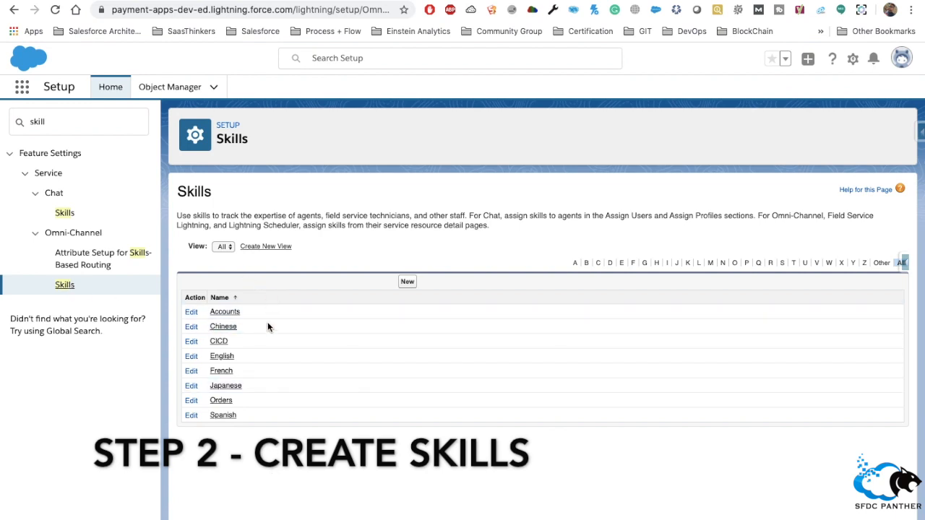
# Start a new skill named "Salesforce Development" with the developer name Salesforce_Development
pyautogui.click(409, 281)
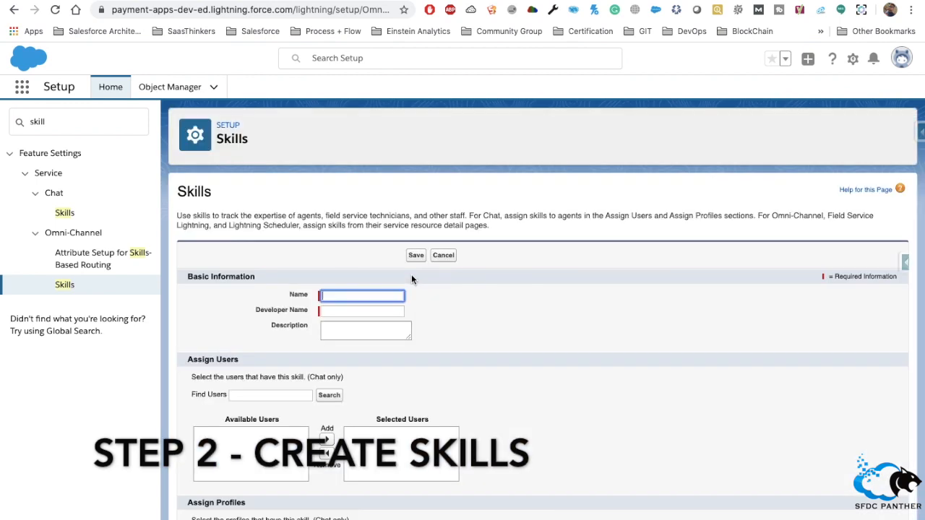
pyautogui.write('Salesfor')
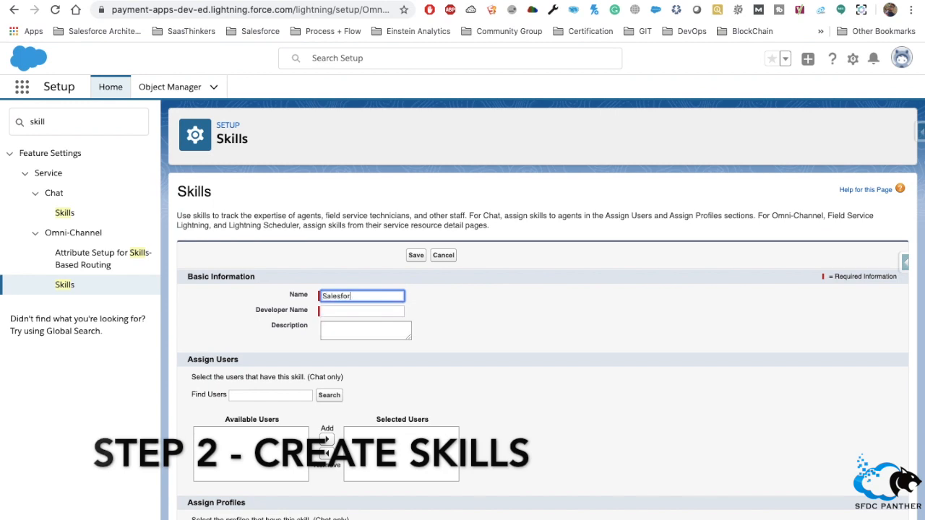
pyautogui.write('ce Development')
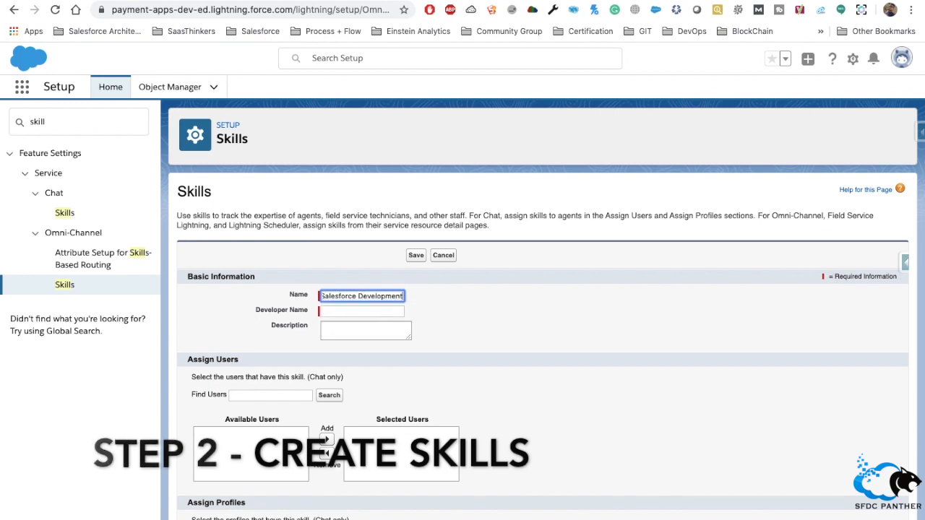
pyautogui.click(472, 325)
pyautogui.doubleClick(375, 296)
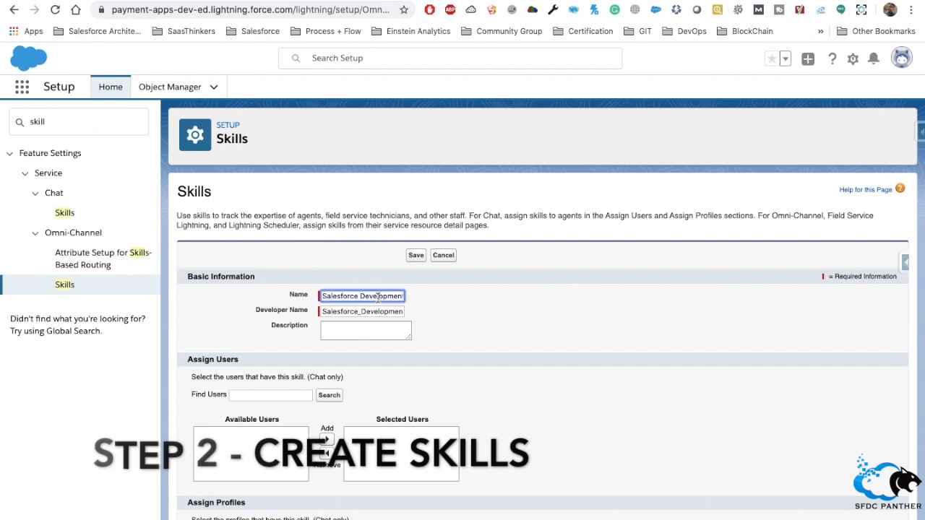
pyautogui.doubleClick(346, 313)
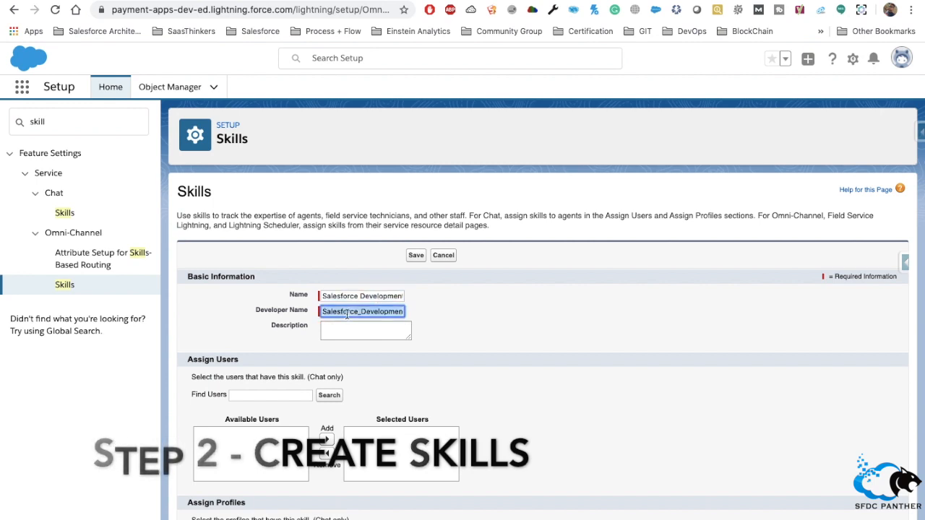
pyautogui.click(445, 318)
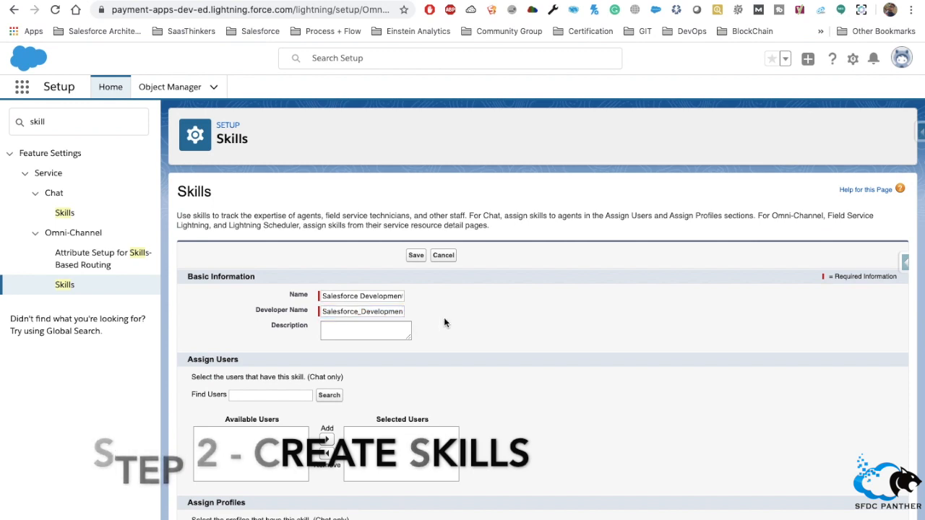
# Save the new skill with no description, users or profiles assigned, and return to the skills list
pyautogui.scroll(-2, 444, 320)
pyautogui.click(347, 254)
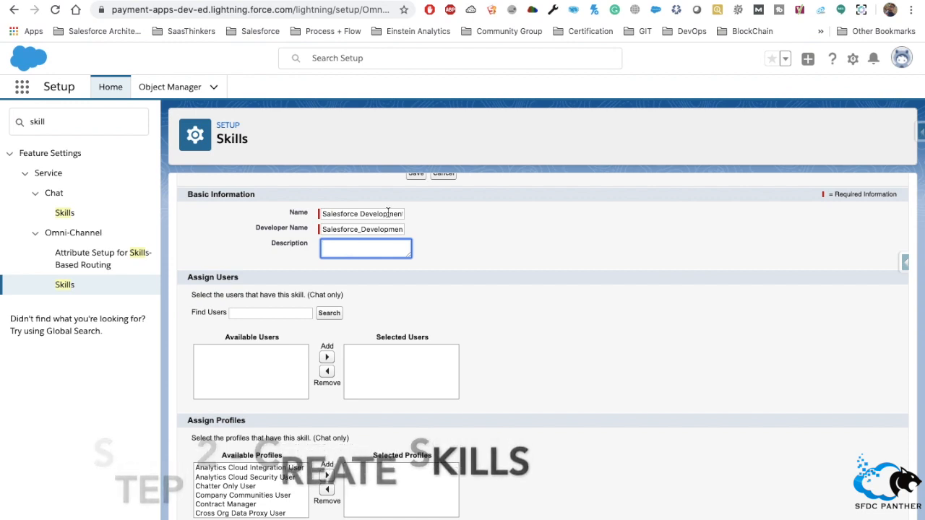
pyautogui.scroll(-1, 484, 322)
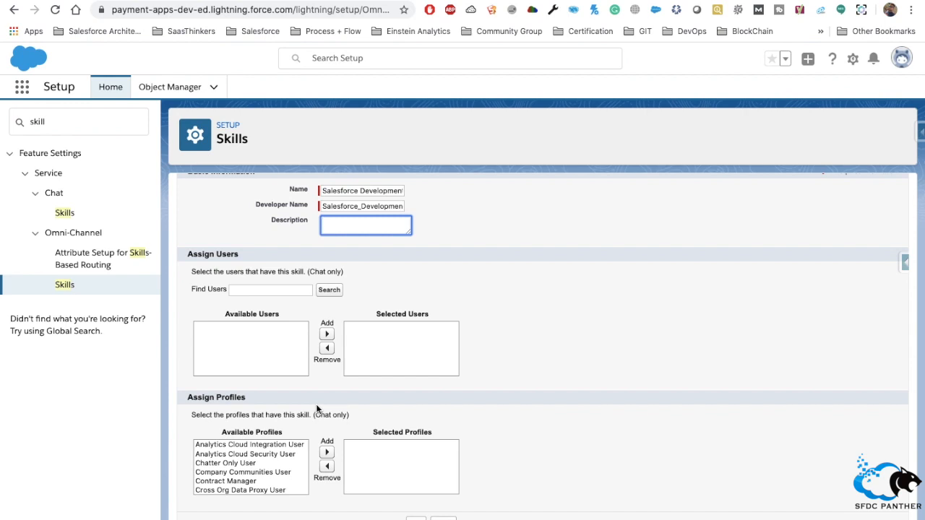
pyautogui.scroll(3, 513, 261)
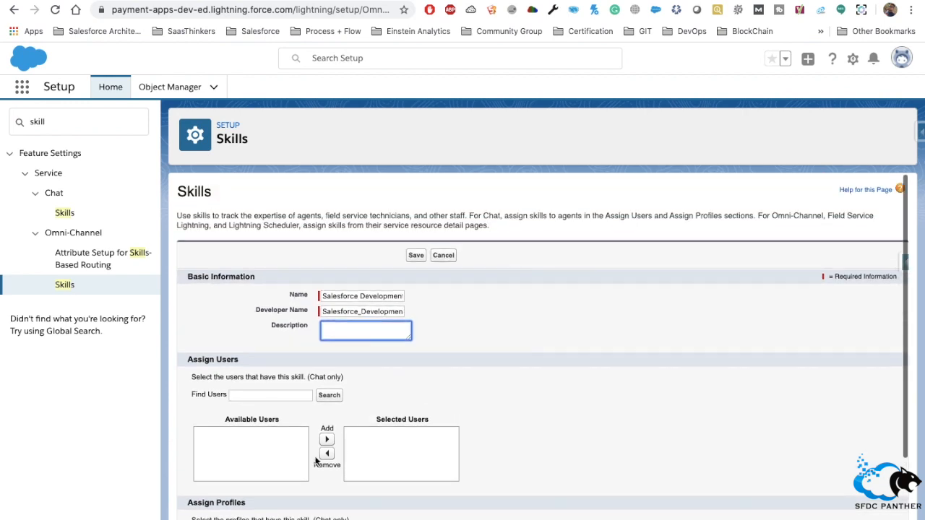
pyautogui.scroll(-2, 473, 446)
pyautogui.scroll(2, 446, 379)
pyautogui.click(416, 255)
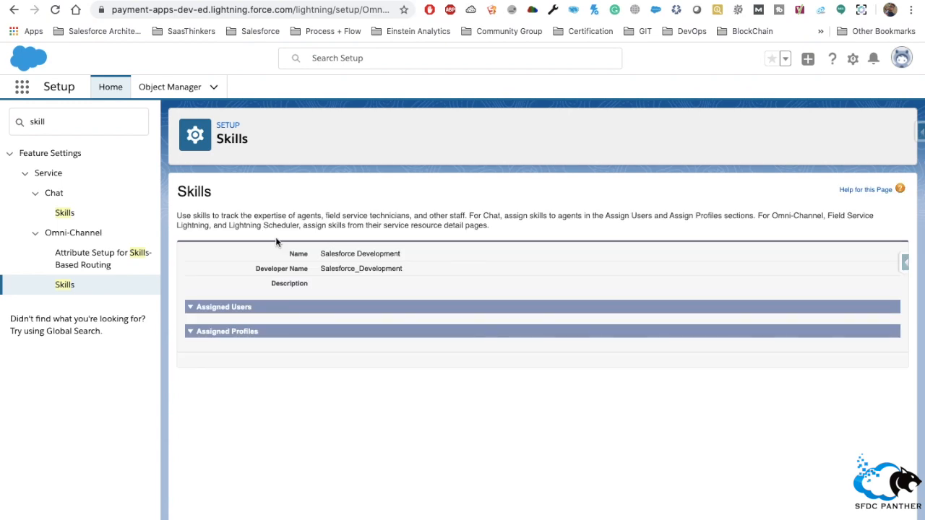
pyautogui.click(64, 286)
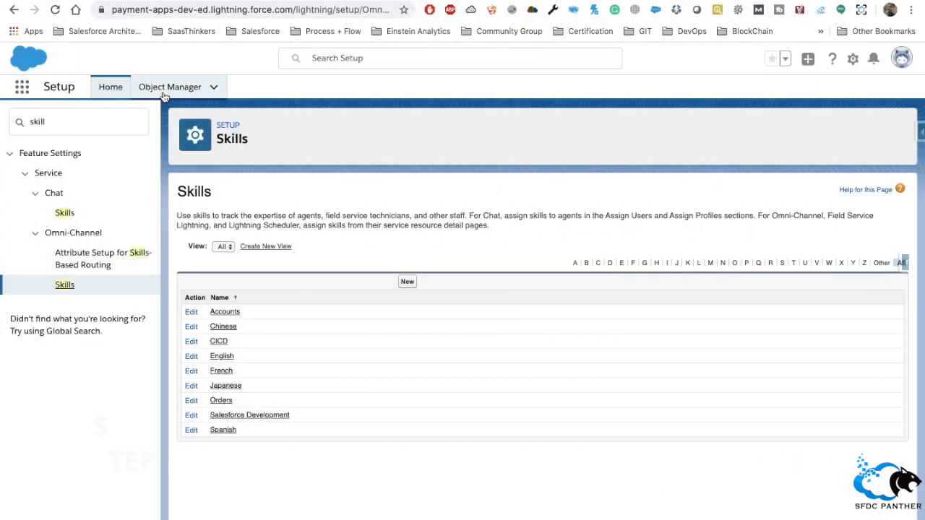
# Find the Service Resource object in Object Manager by searching "Service" and open its Service Resource Layout for editing
pyautogui.click(164, 96)
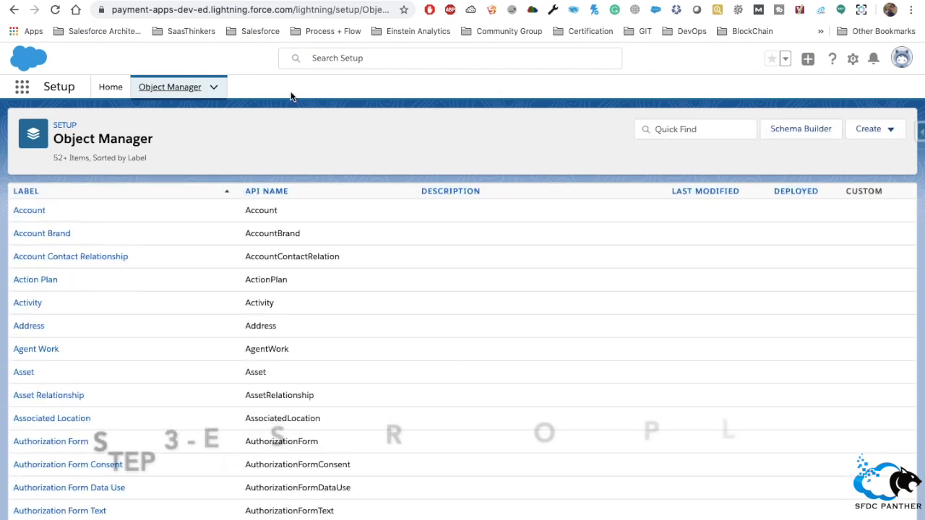
pyautogui.click(694, 128)
pyautogui.write('Service')
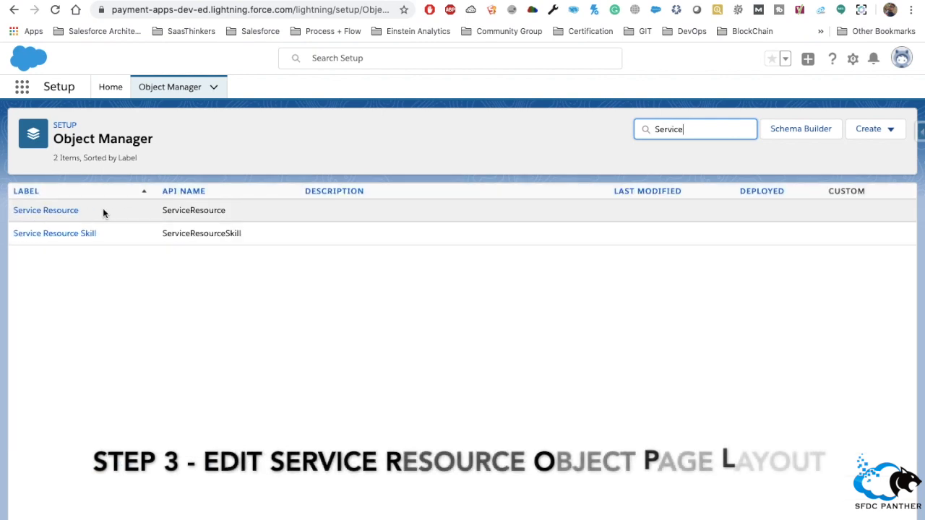
pyautogui.click(48, 211)
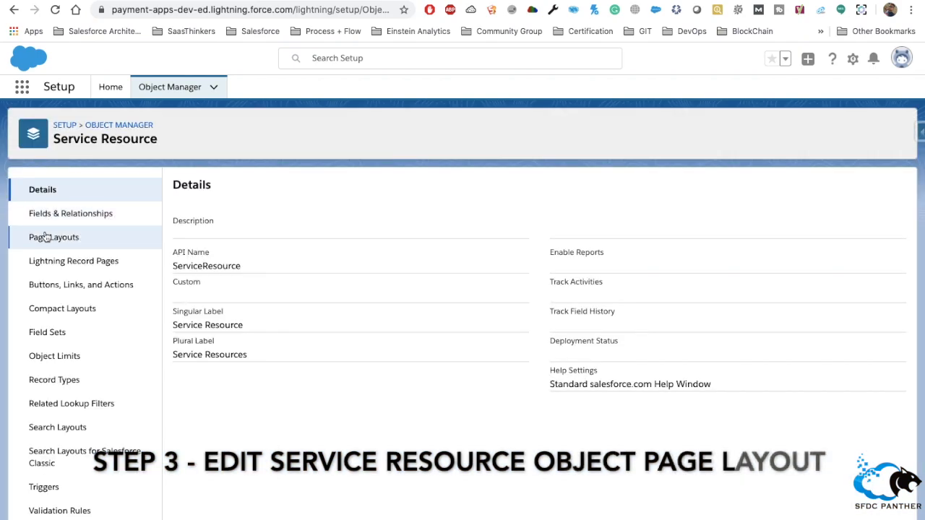
pyautogui.click(45, 237)
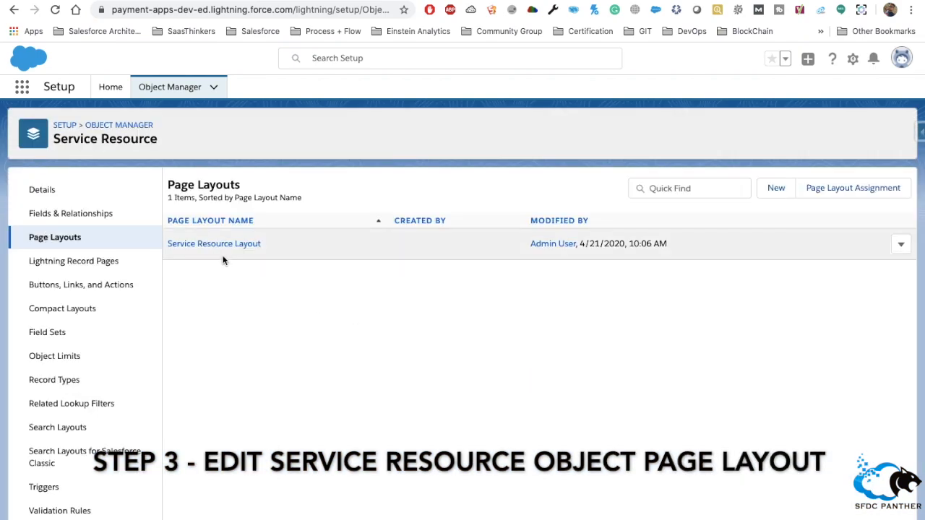
pyautogui.click(213, 247)
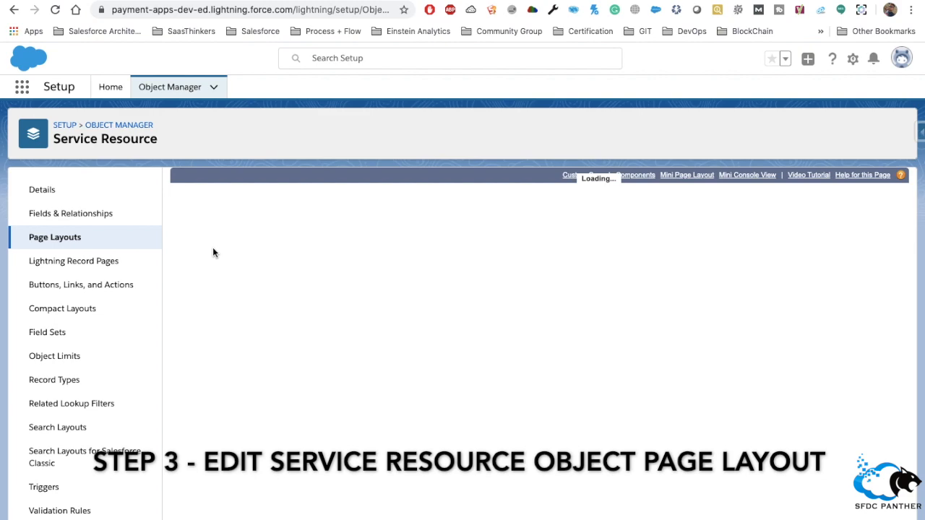
# Move the Resource Type field below Active in the layout's Information section and save the page layout
pyautogui.scroll(-4, 506, 407)
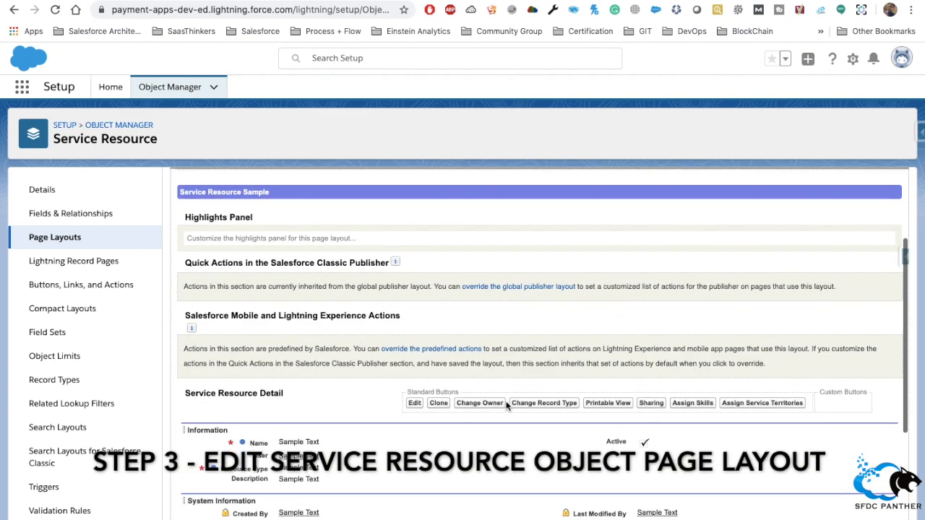
pyautogui.moveTo(324, 383); pyautogui.dragTo(625, 368)
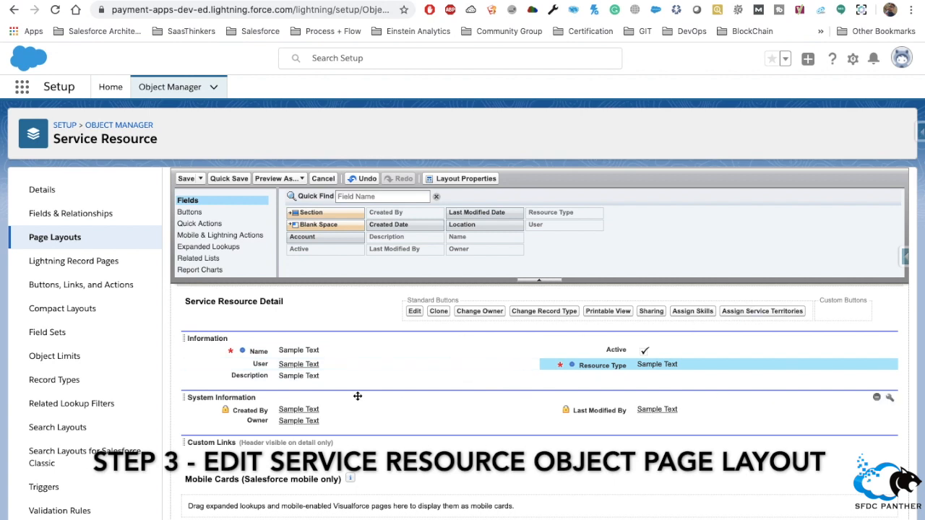
pyautogui.click(337, 359)
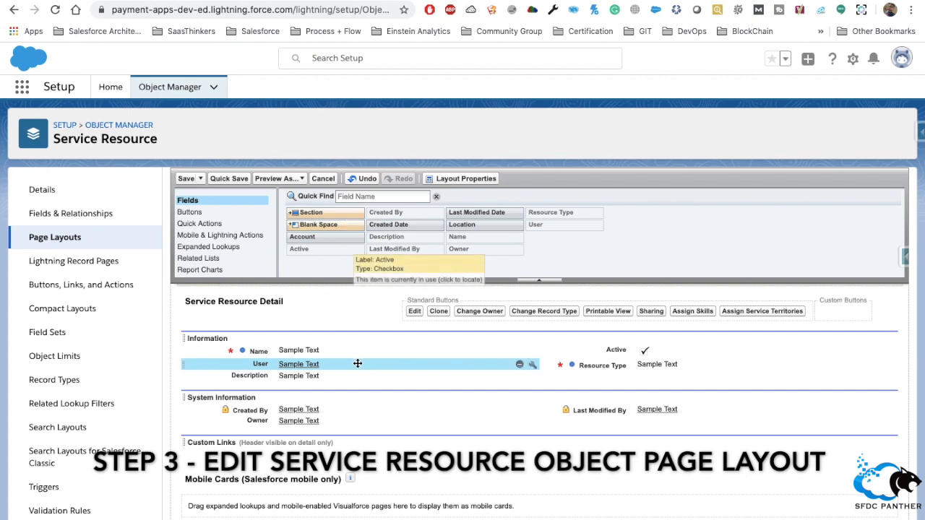
pyautogui.click(650, 351)
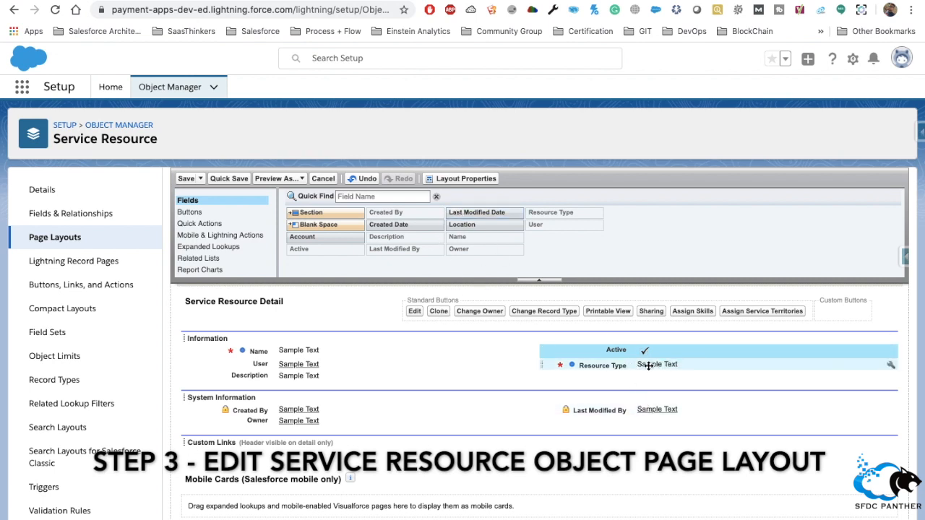
pyautogui.click(617, 375)
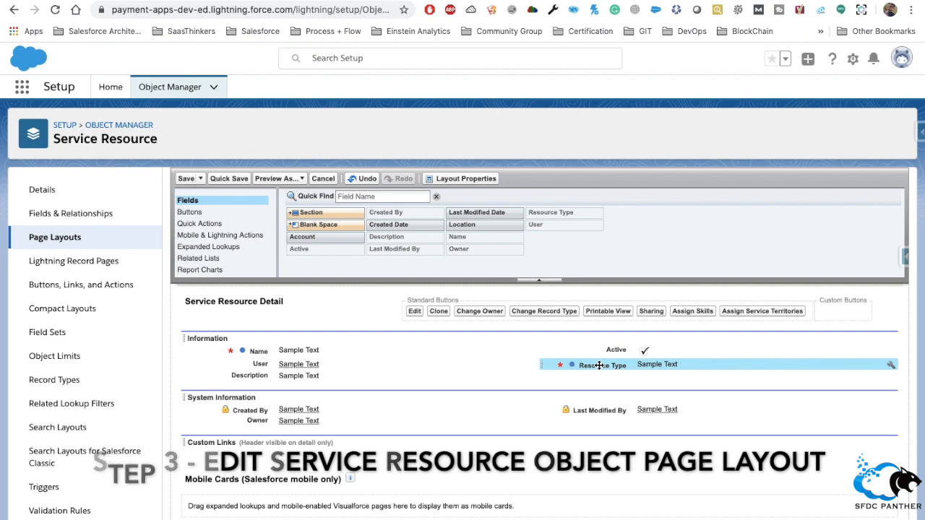
pyautogui.click(185, 179)
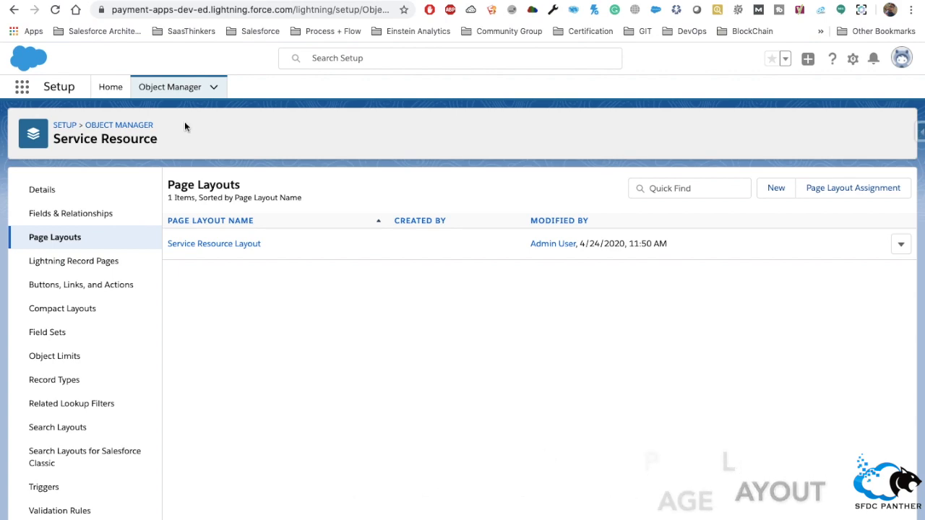
# Return to the Setup home page and clear the previous "skill" search
pyautogui.click(109, 89)
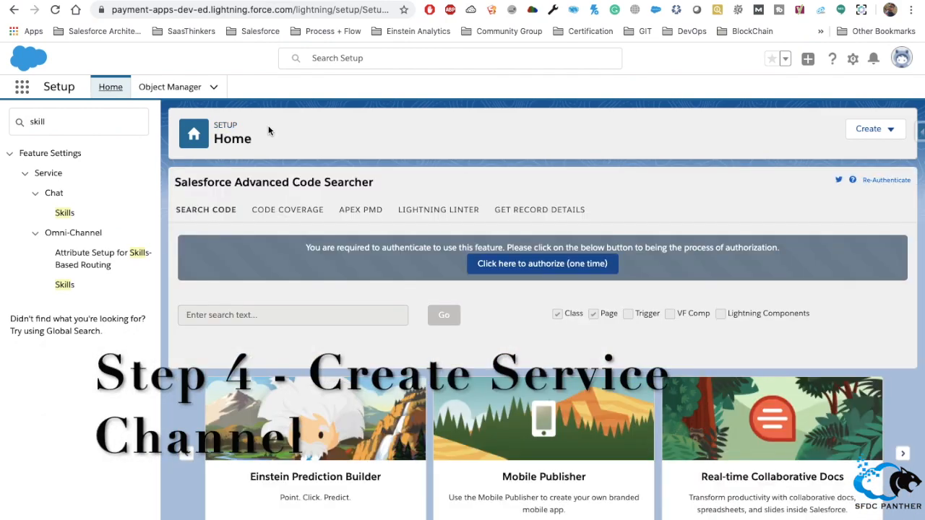
pyautogui.doubleClick(78, 124)
pyautogui.press('BackSpace')
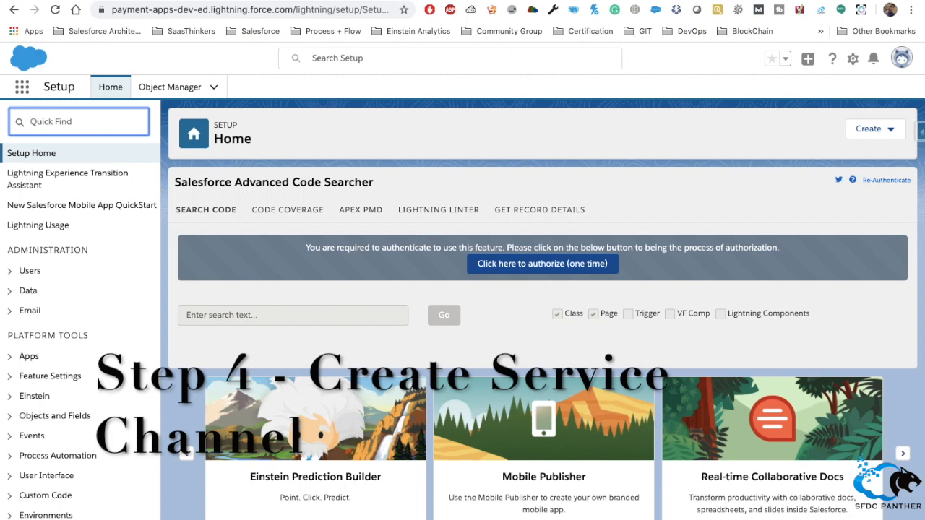
pyautogui.write('s')
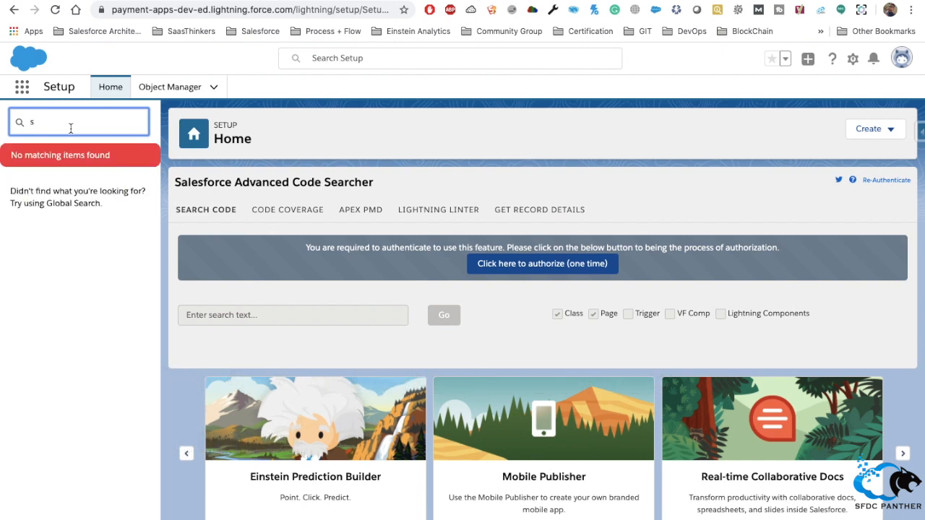
pyautogui.write('er')
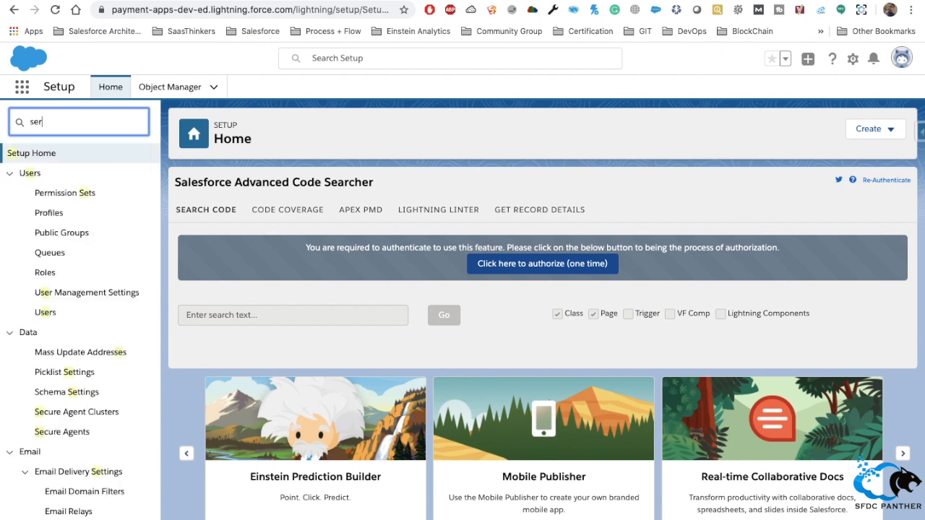
pyautogui.write('ve')
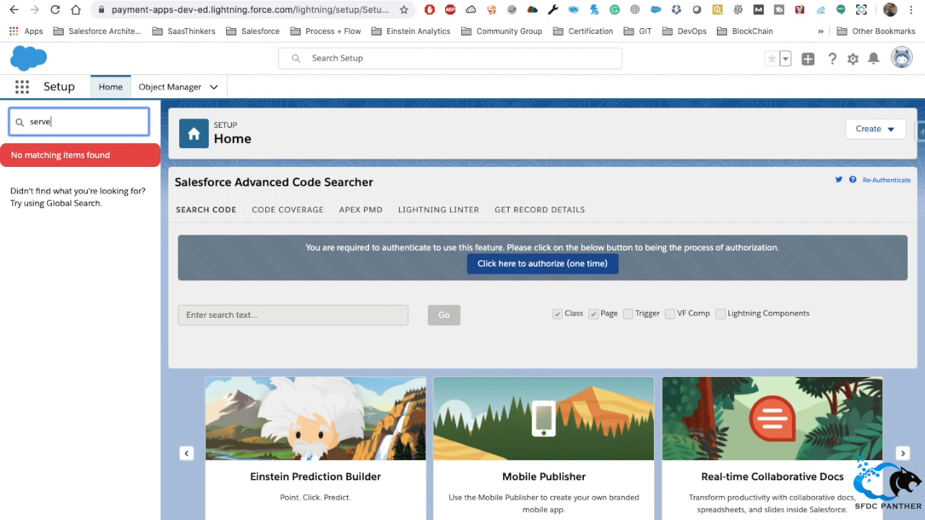
pyautogui.press('BackSpace')
pyautogui.press('BackSpace')
pyautogui.press('BackSpace')
pyautogui.press('BackSpace')
pyautogui.press('BackSpace')
# Search the setup pages for "omni" and open the Service Channels page
pyautogui.write('om')
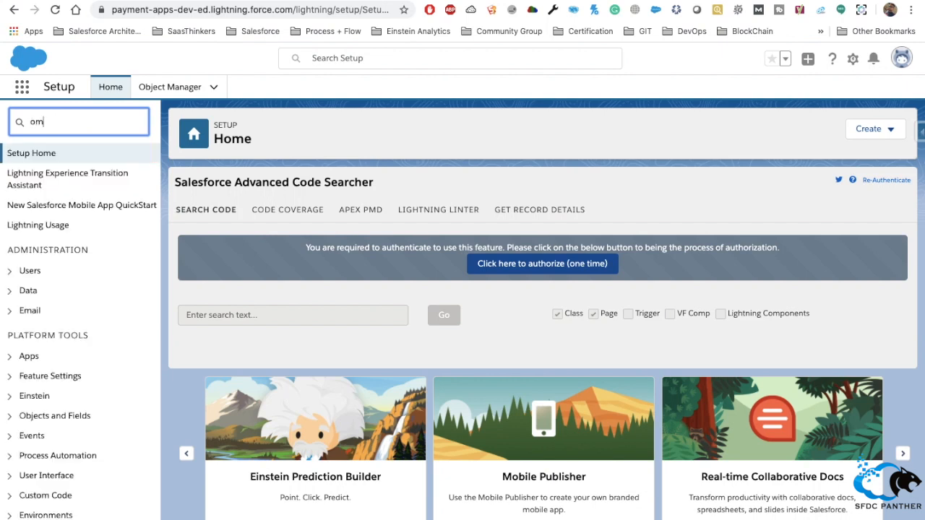
pyautogui.write('ni')
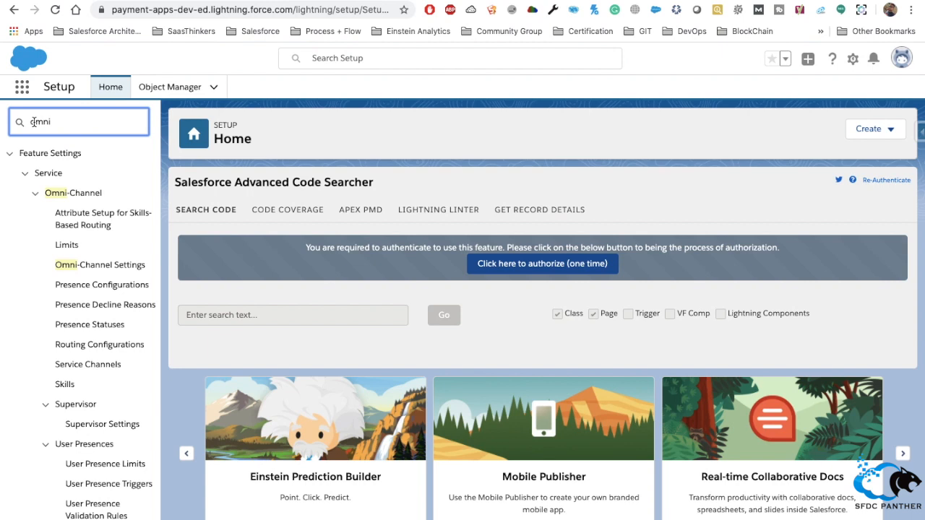
pyautogui.click(88, 364)
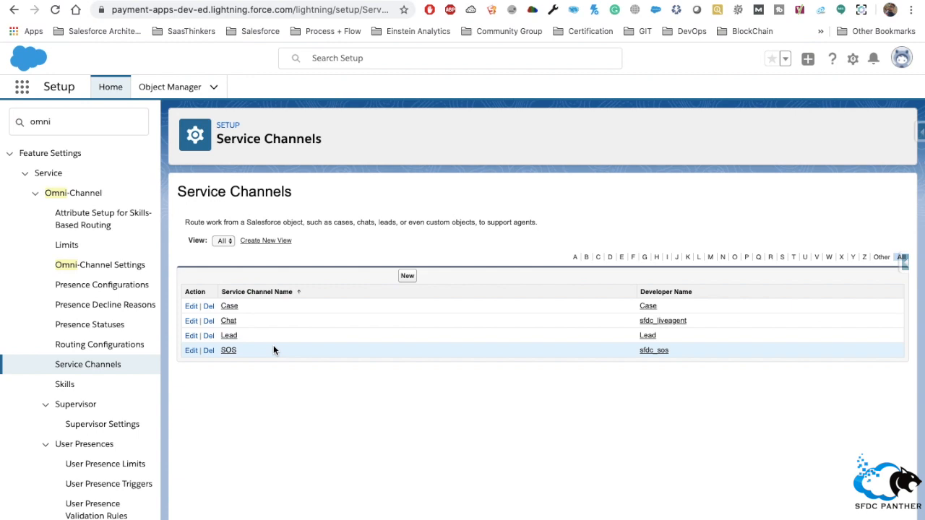
# Create and save a service channel named Order with developer name Order for the Order Salesforce object
pyautogui.click(408, 277)
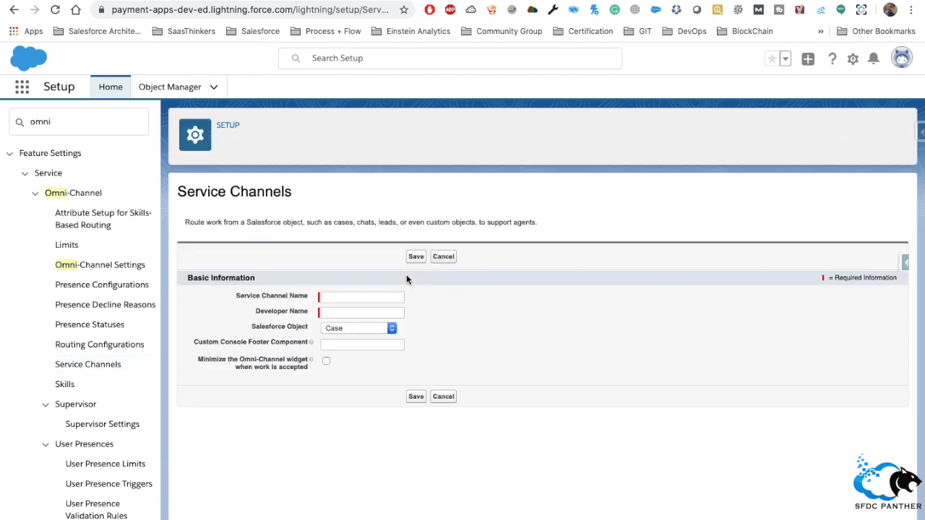
pyautogui.click(346, 298)
pyautogui.write('Order')
pyautogui.press('Tab')
pyautogui.click(365, 330)
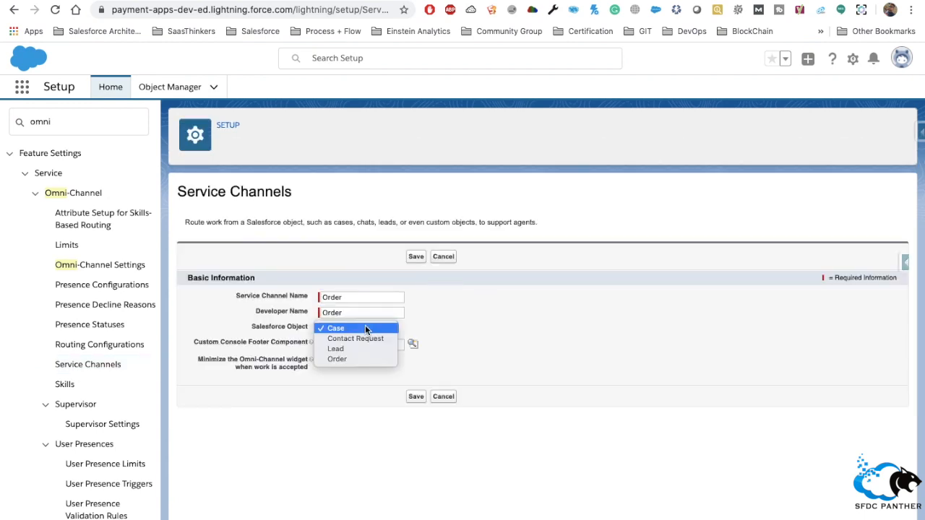
pyautogui.click(350, 360)
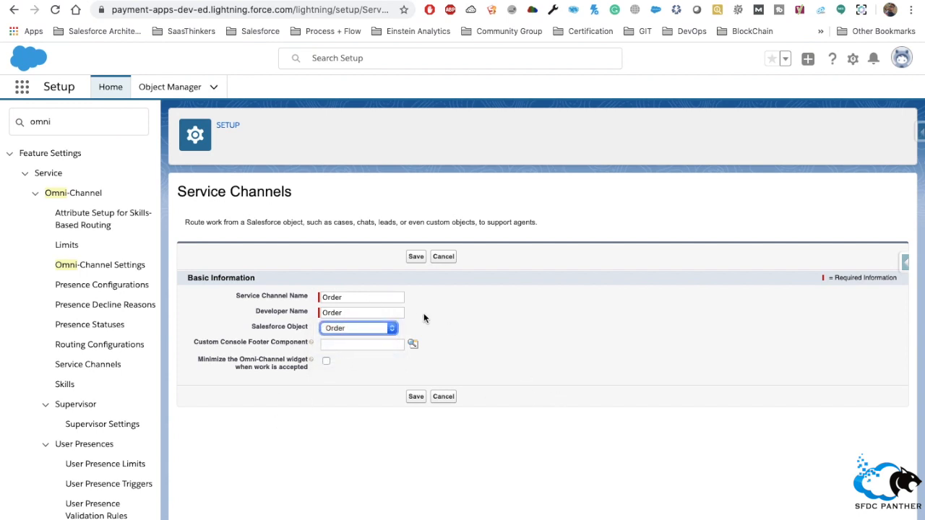
pyautogui.click(359, 327)
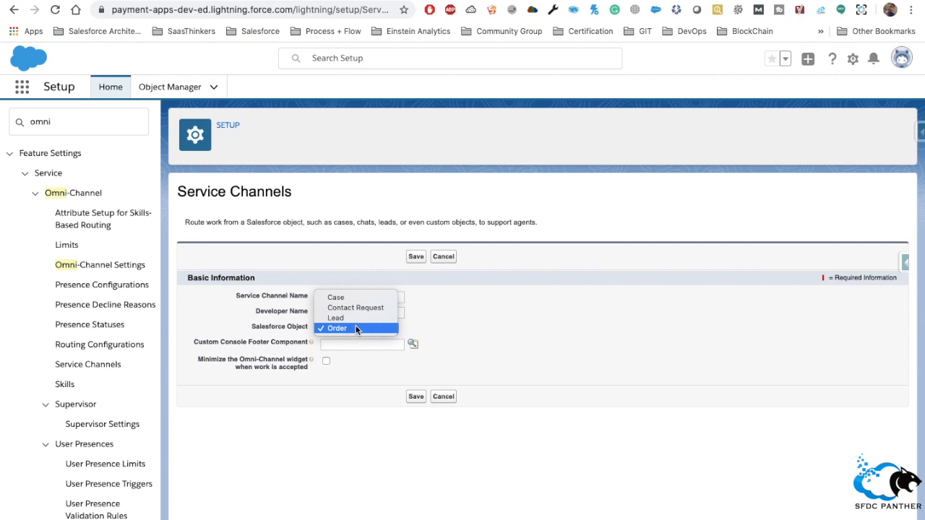
pyautogui.click(497, 326)
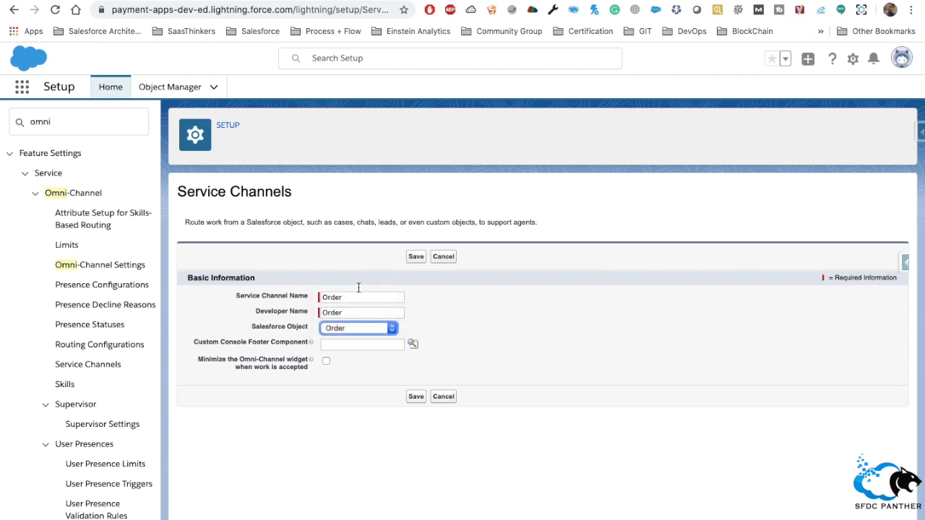
pyautogui.click(416, 258)
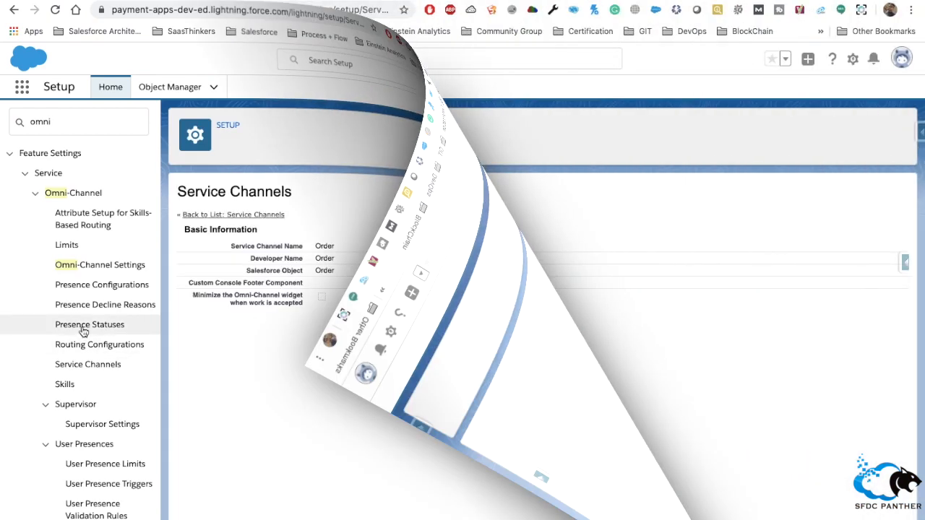
# Start a new presence status from the Presence Statuses page and name it "Available for Order"
pyautogui.click(83, 326)
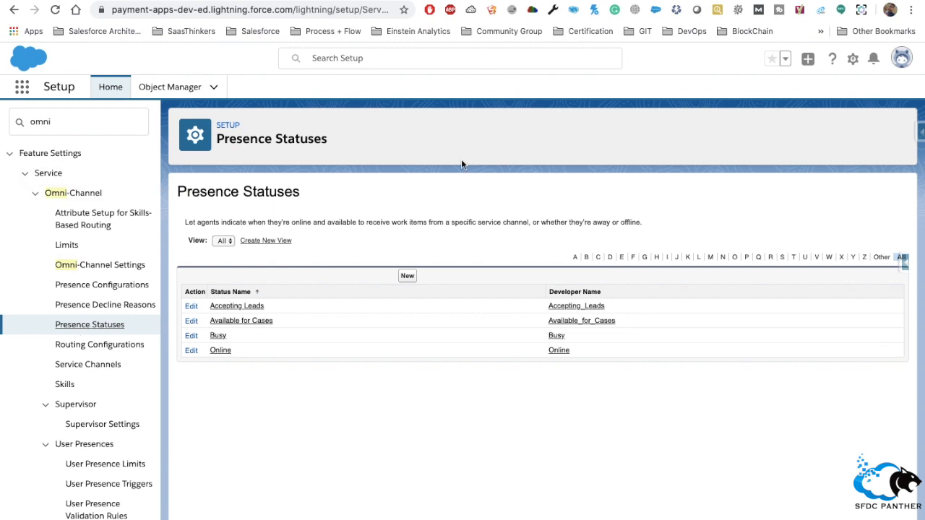
pyautogui.click(408, 276)
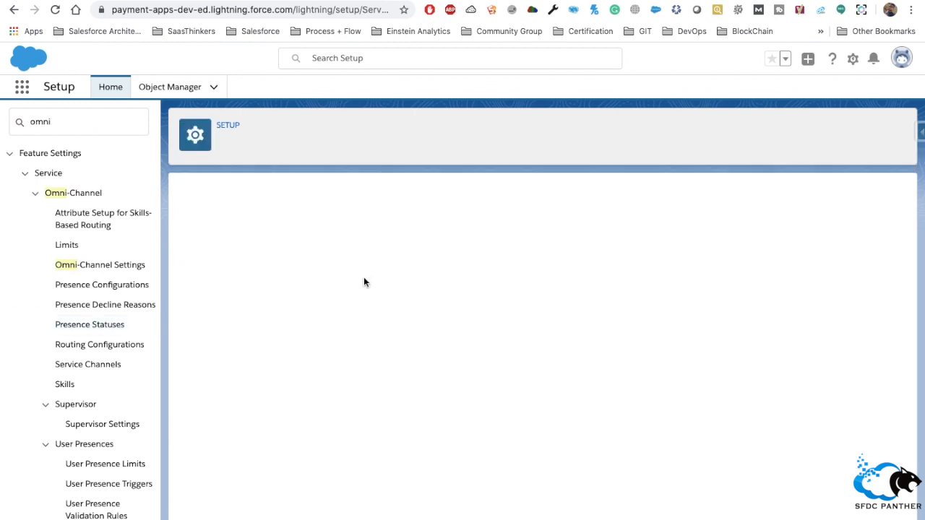
pyautogui.scroll(-1, 357, 280)
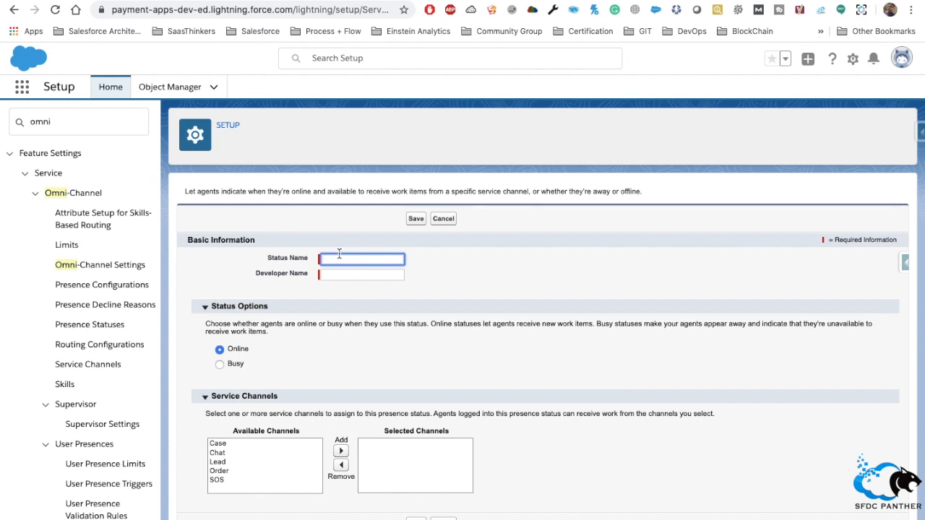
pyautogui.write('Avai')
pyautogui.press('Down')
pyautogui.press('Return')
pyautogui.press('BackSpace')
pyautogui.press('BackSpace')
pyautogui.press('BackSpace')
pyautogui.press('BackSpace')
pyautogui.press('BackSpace')
pyautogui.write('Order')
pyautogui.press('Tab')
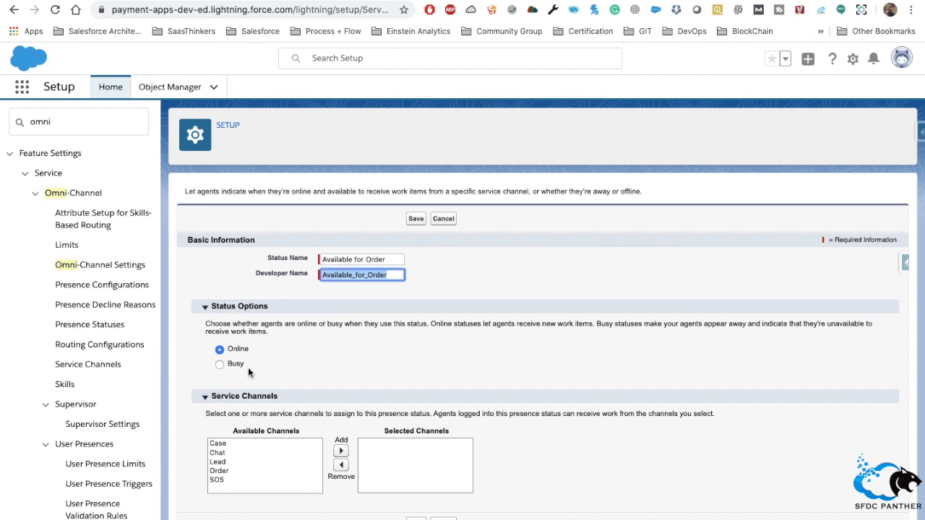
# Keep the status option on Online and add the Order service channel to the presence status's selected channels
pyautogui.click(221, 364)
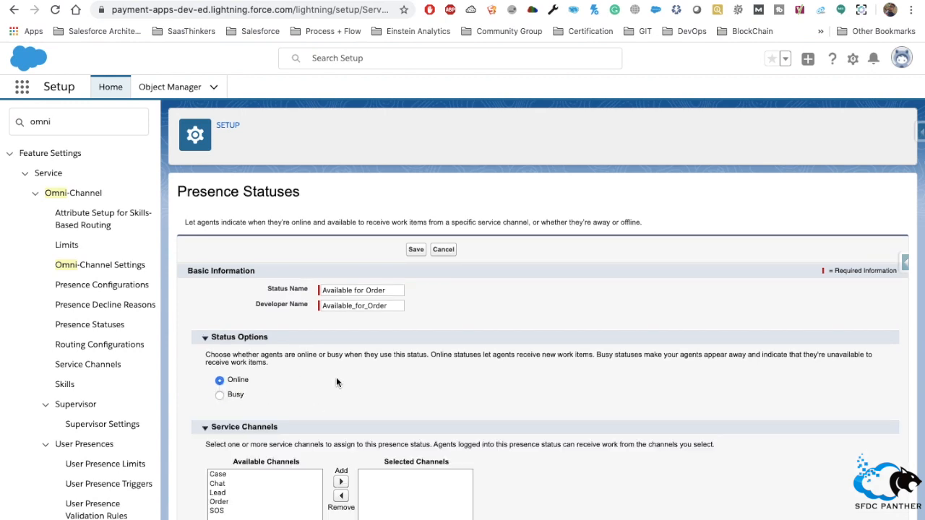
pyautogui.scroll(-1, 336, 377)
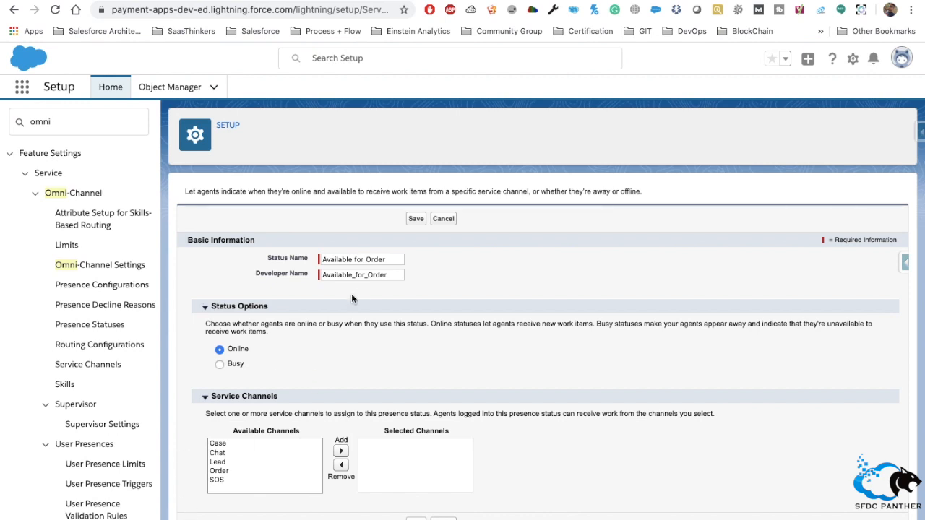
pyautogui.tripleClick(349, 258)
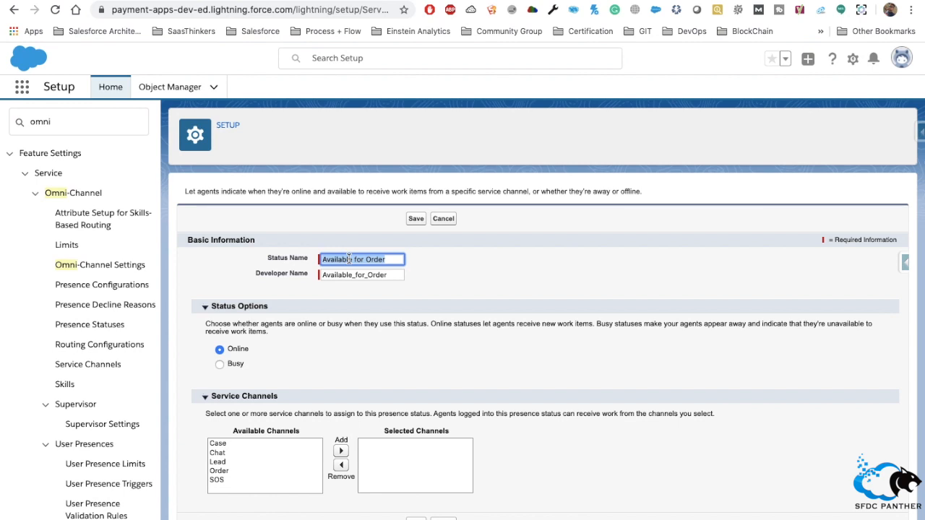
pyautogui.click(224, 471)
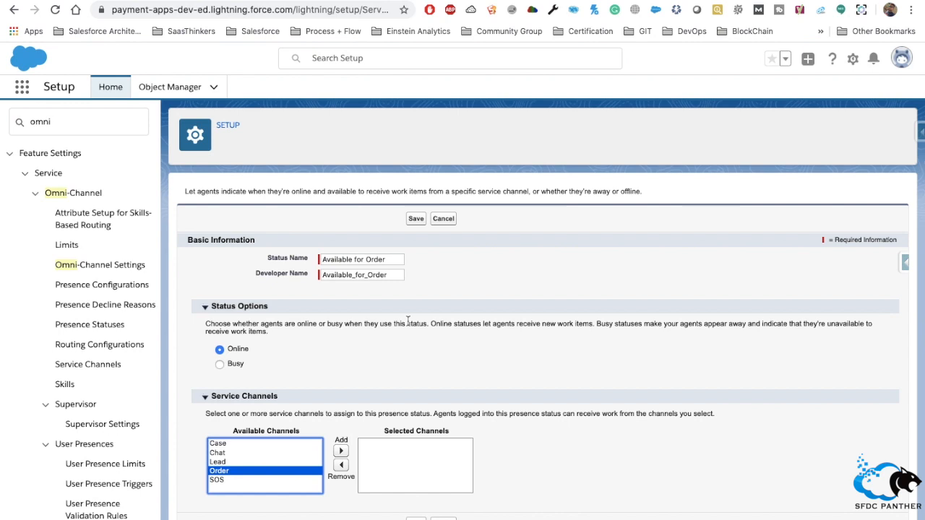
pyautogui.doubleClick(378, 259)
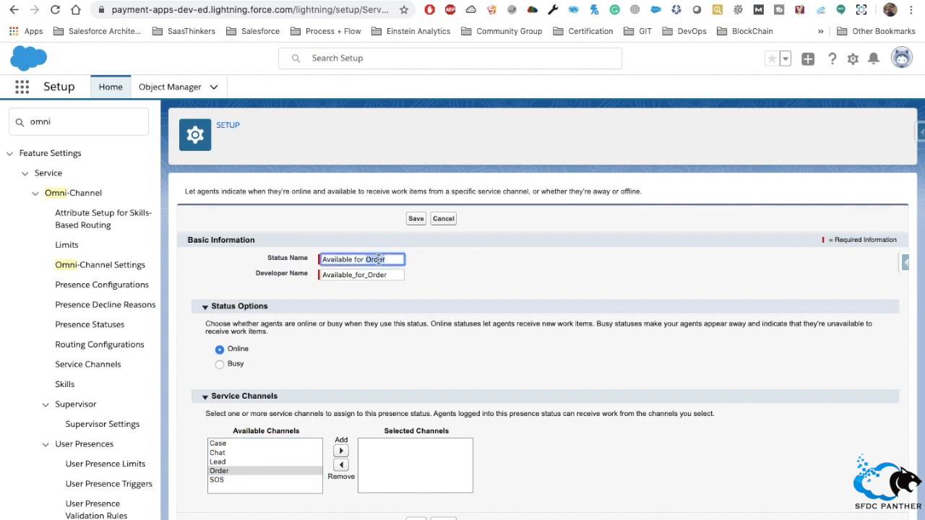
pyautogui.click(341, 450)
# Rename the presence status "Available for Orders" with developer name "Available_for_Orders", save it and return to the presence status list
pyautogui.click(387, 261)
pyautogui.write('s')
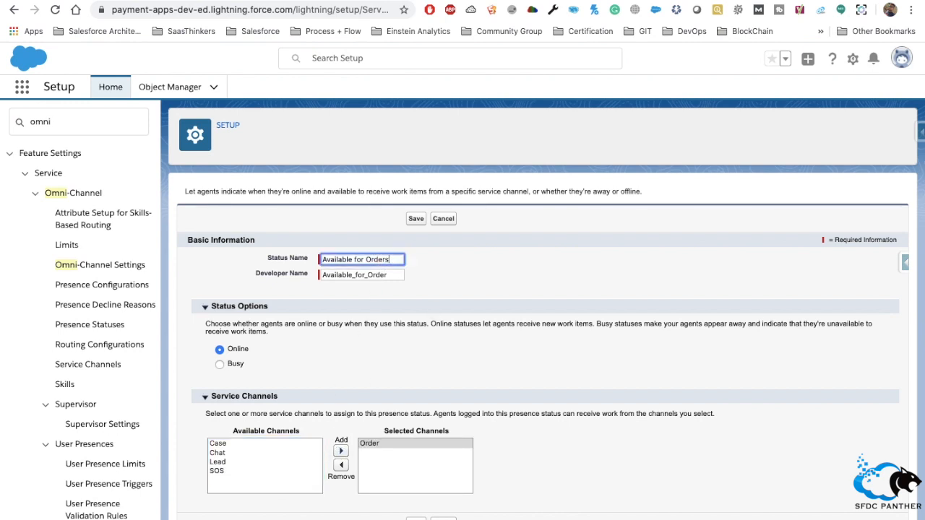
pyautogui.click(395, 275)
pyautogui.write('s')
pyautogui.click(415, 219)
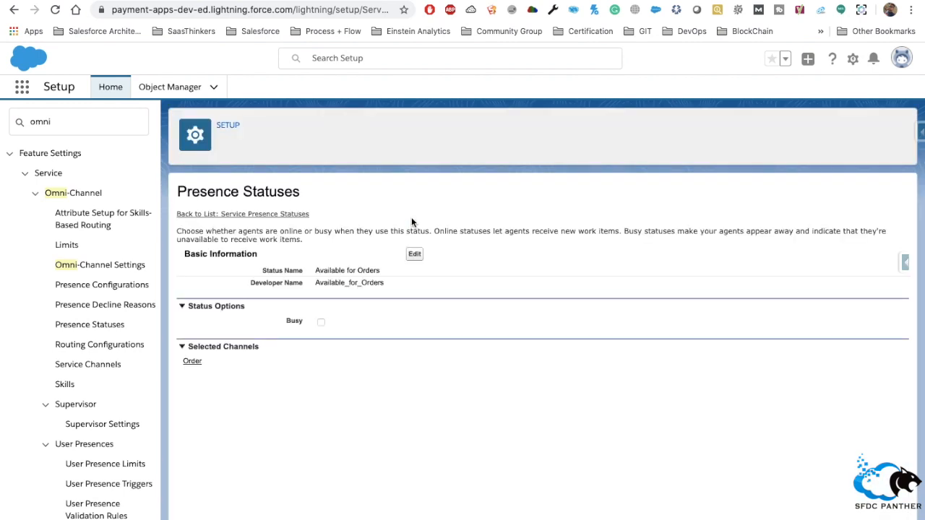
pyautogui.click(279, 215)
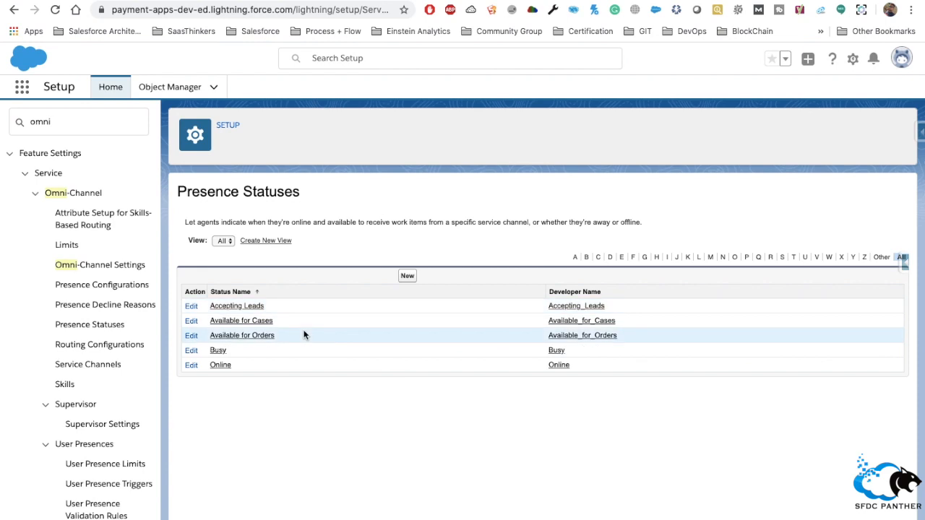
pyautogui.tripleClick(293, 323)
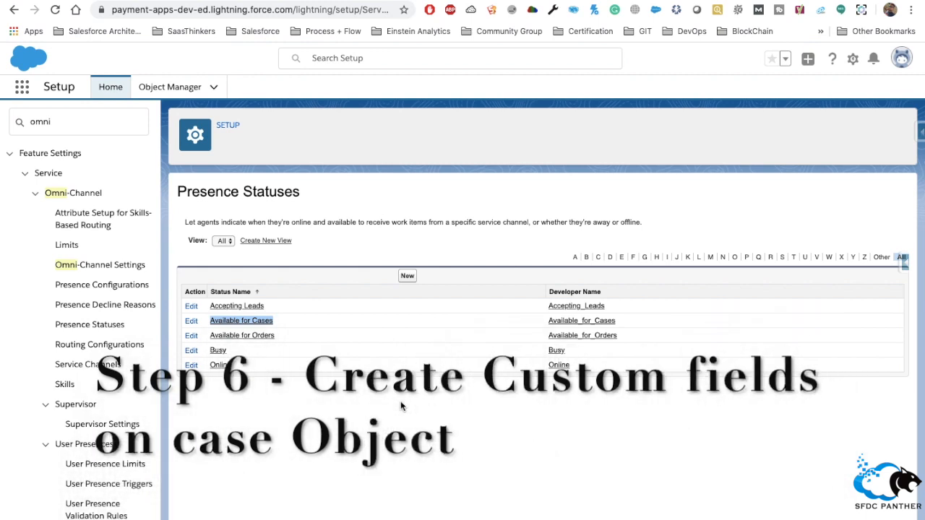
# Find the Case object in Object Manager by searching "case" and open its Fields & Relationships
pyautogui.click(171, 88)
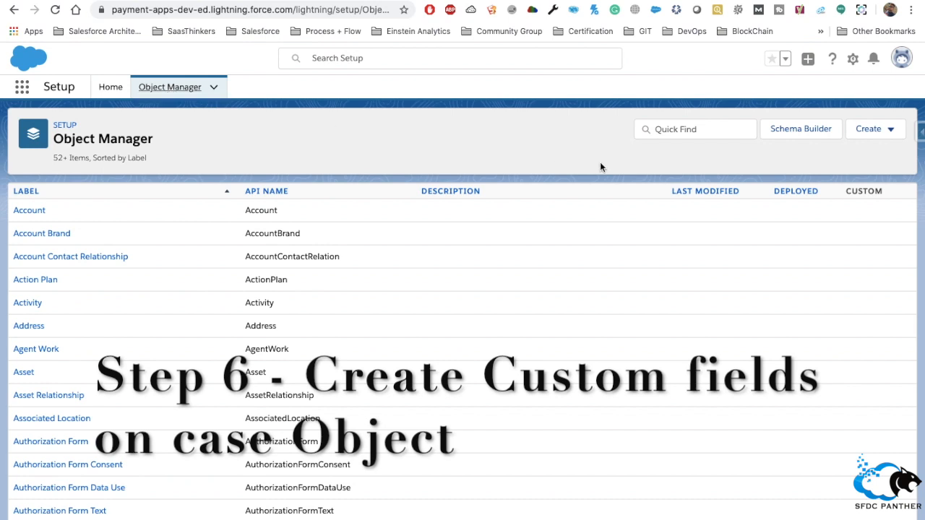
pyautogui.click(683, 131)
pyautogui.write('case')
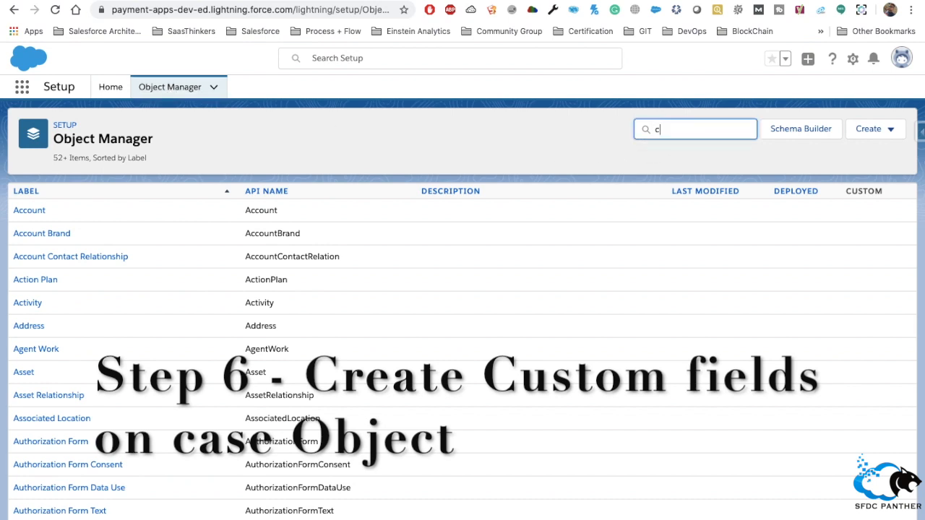
pyautogui.click(24, 212)
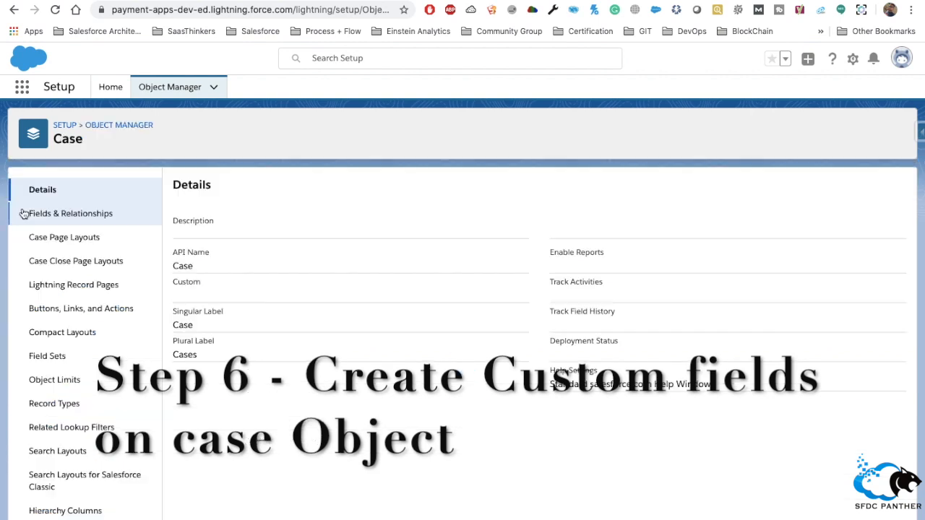
pyautogui.click(59, 215)
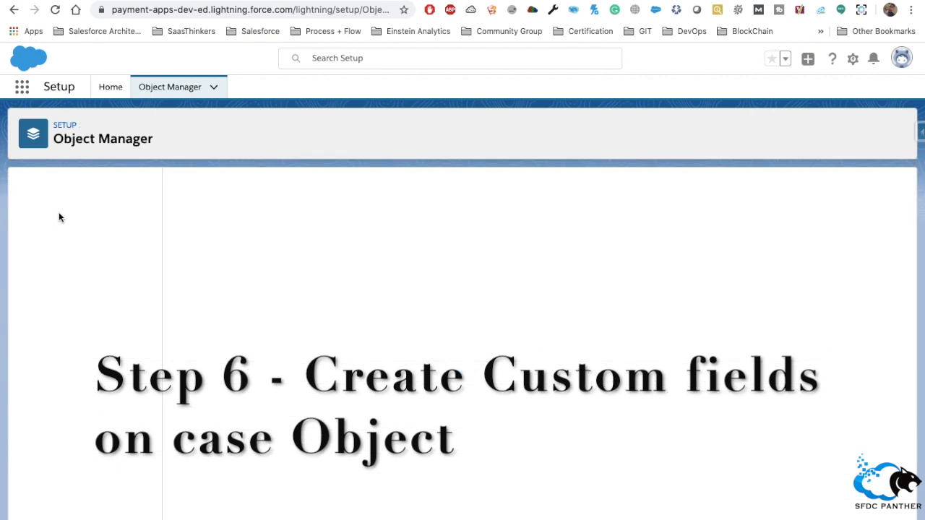
# Search the Case fields for "langua" and open the Language custom field
pyautogui.click(604, 187)
pyautogui.write('langua')
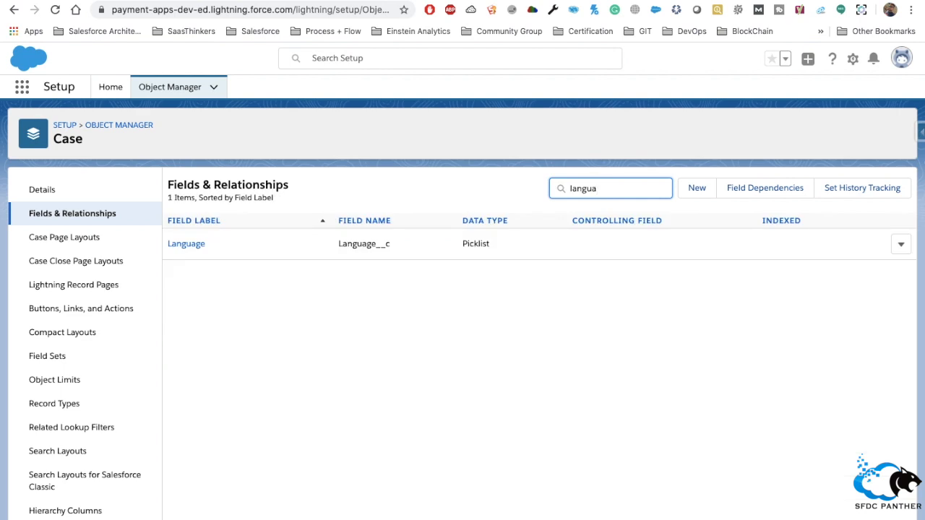
pyautogui.click(181, 243)
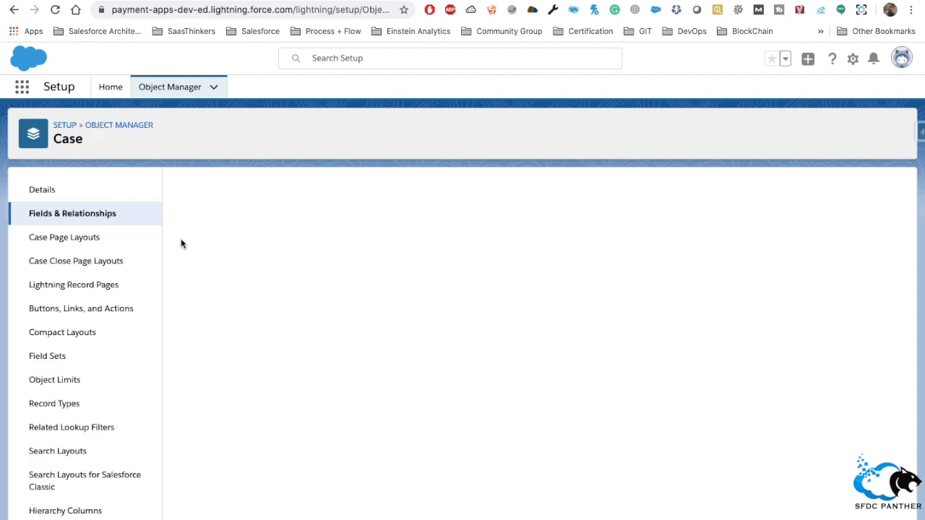
# Examine the Language field's definition details and its list of picklist values
pyautogui.scroll(-2, 453, 333)
pyautogui.scroll(-4, 453, 333)
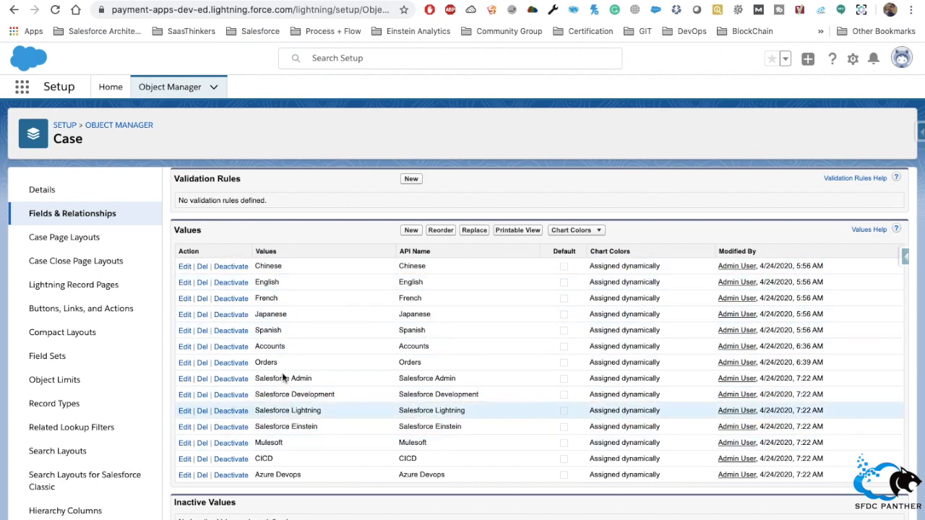
pyautogui.doubleClick(268, 265)
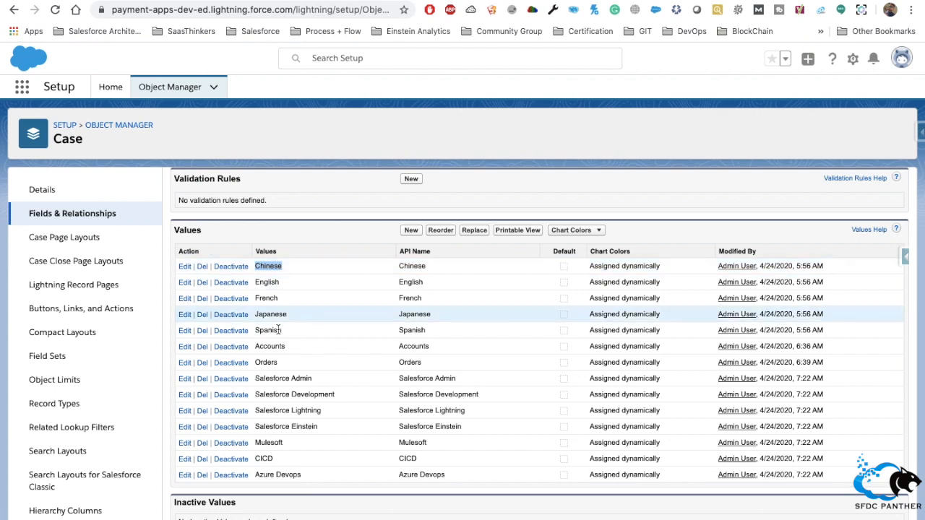
pyautogui.moveTo(260, 346); pyautogui.dragTo(485, 478)
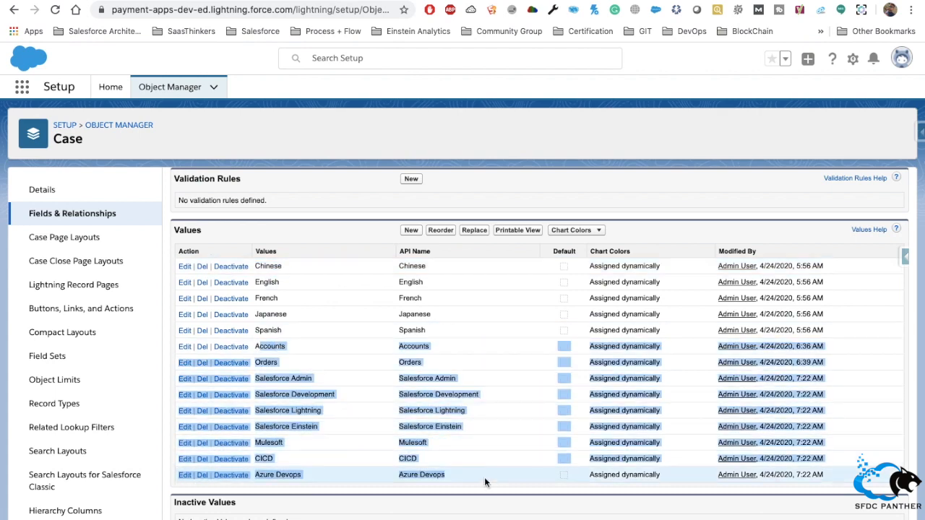
pyautogui.click(433, 387)
pyautogui.doubleClick(413, 347)
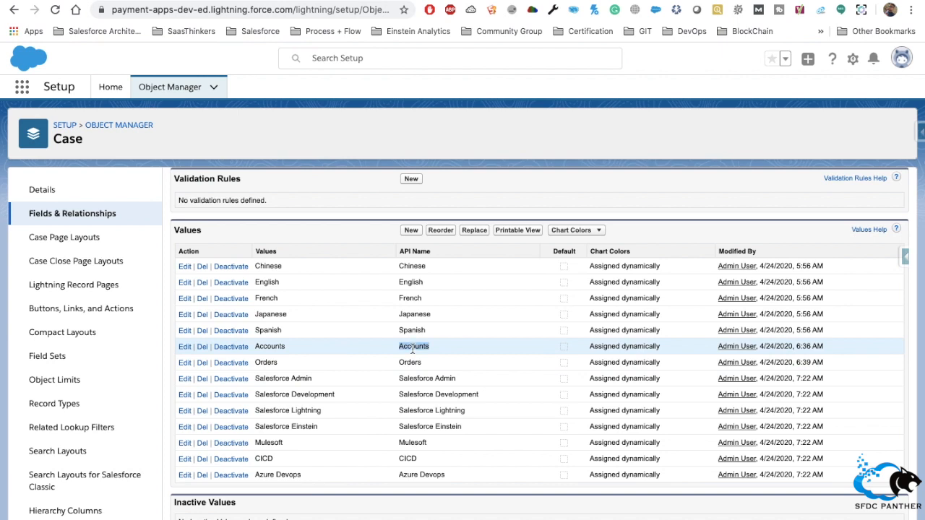
pyautogui.moveTo(255, 346); pyautogui.dragTo(489, 363)
pyautogui.scroll(6, 489, 364)
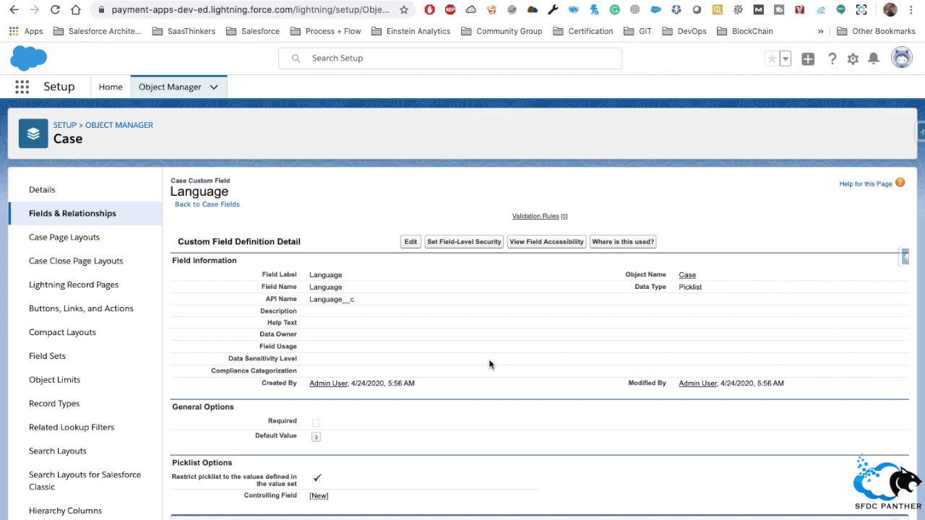
pyautogui.scroll(-5, 489, 363)
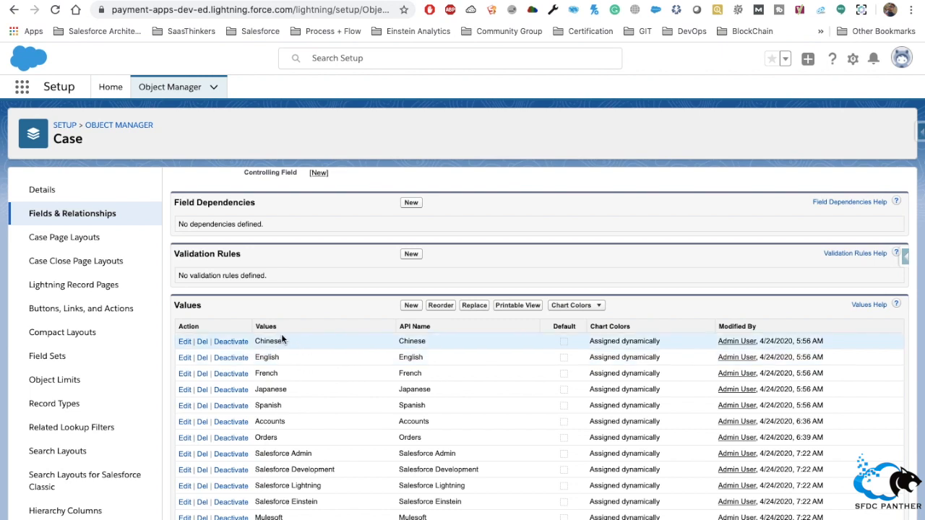
pyautogui.scroll(5, 275, 351)
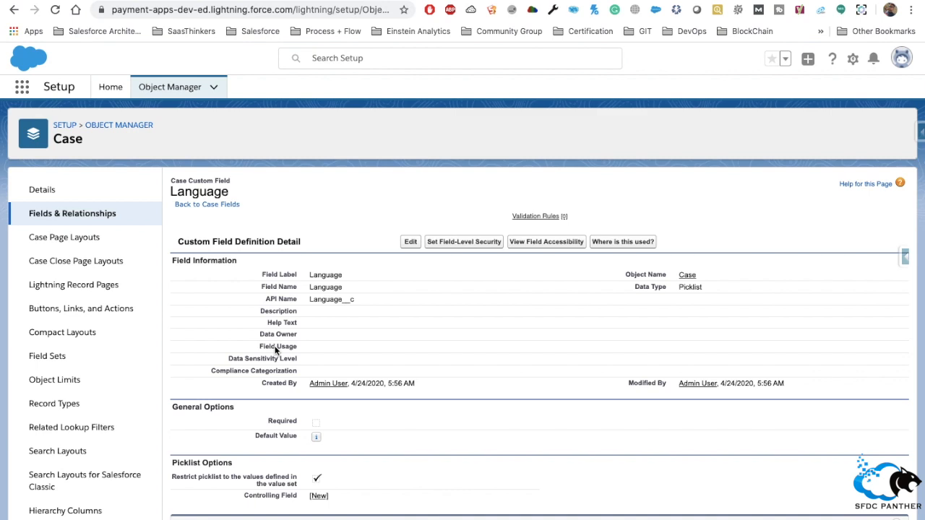
# Return to the Case fields to search for "Query", clear the search and open the Case Page Layouts
pyautogui.click(82, 214)
pyautogui.click(611, 186)
pyautogui.write('Quer')
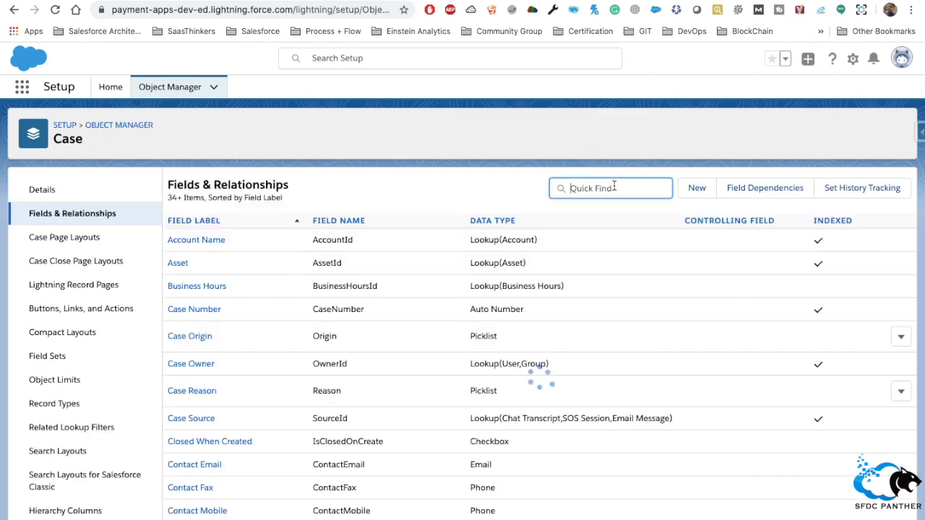
pyautogui.write('y')
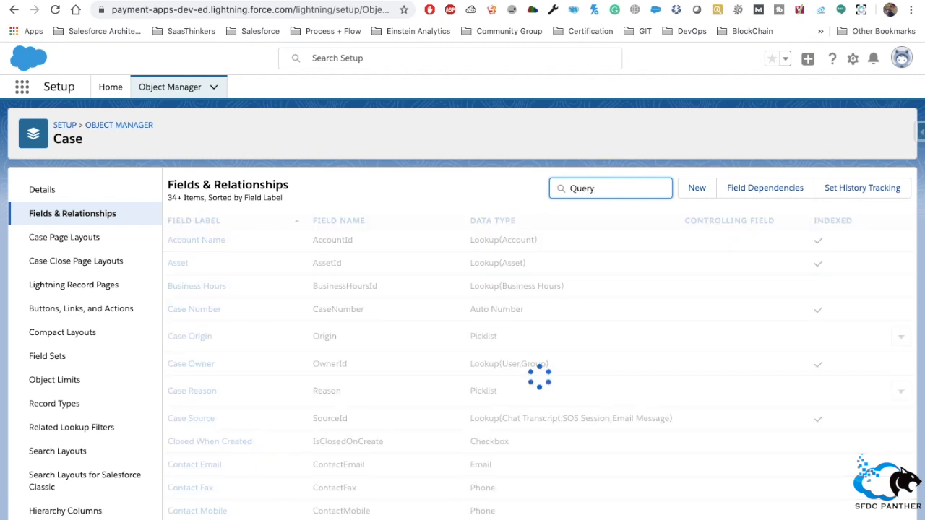
pyautogui.doubleClick(594, 188)
pyautogui.press('BackSpace')
pyautogui.click(87, 237)
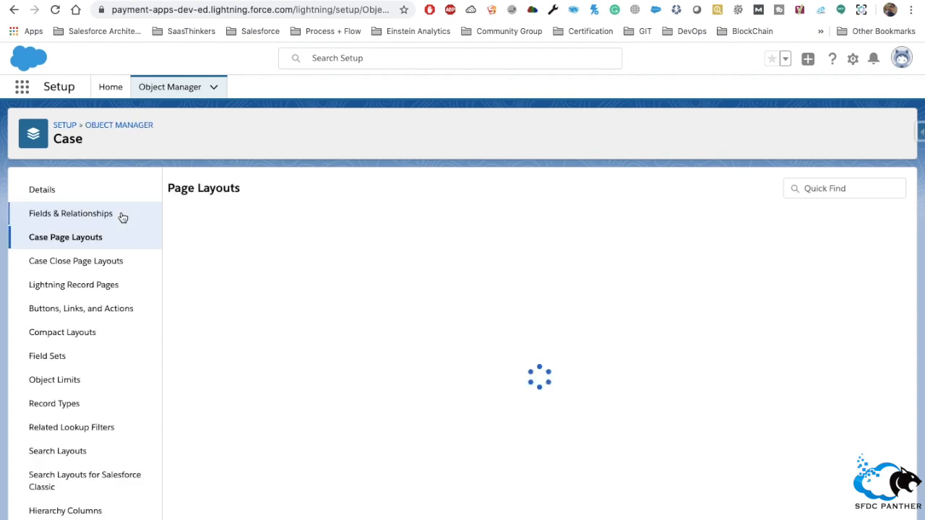
# Return to the Case Fields & Relationships, search for "Query" and open the Query Related To? field
pyautogui.click(90, 217)
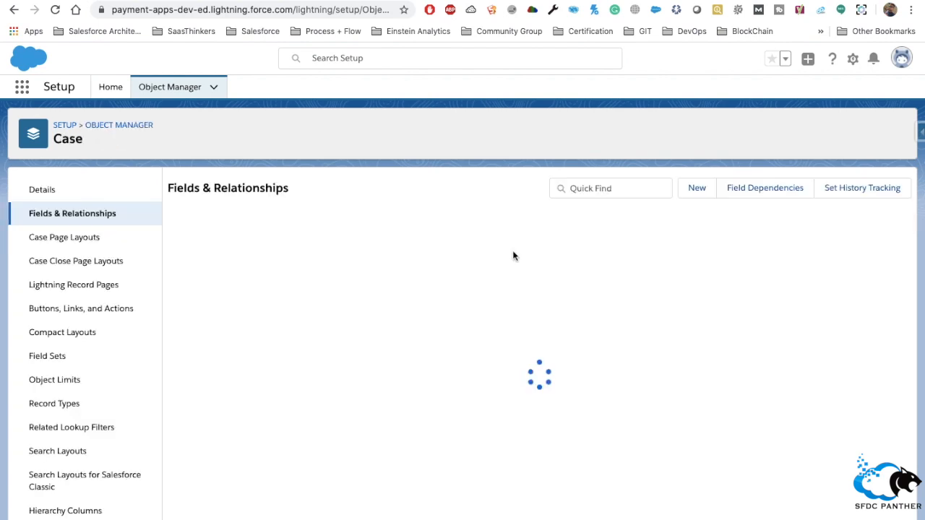
pyautogui.click(616, 187)
pyautogui.write('Quey')
pyautogui.press('BackSpace')
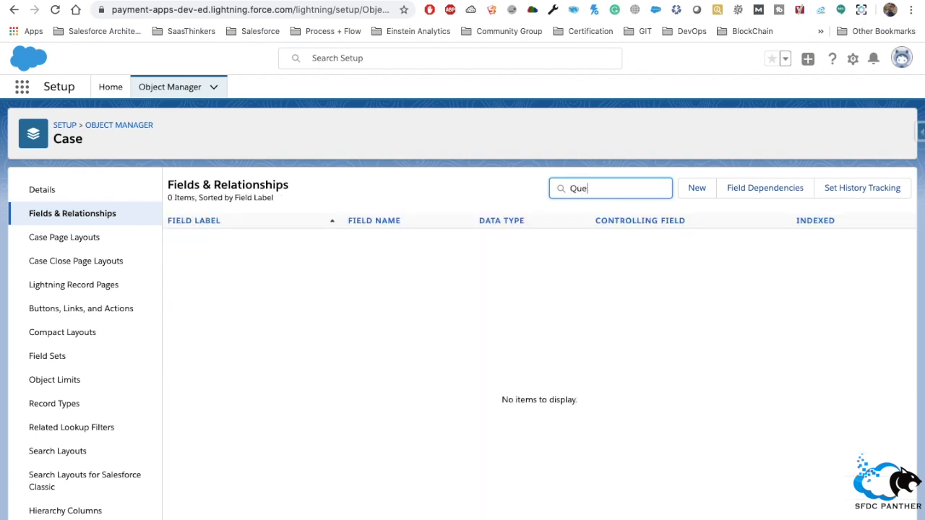
pyautogui.write('ry')
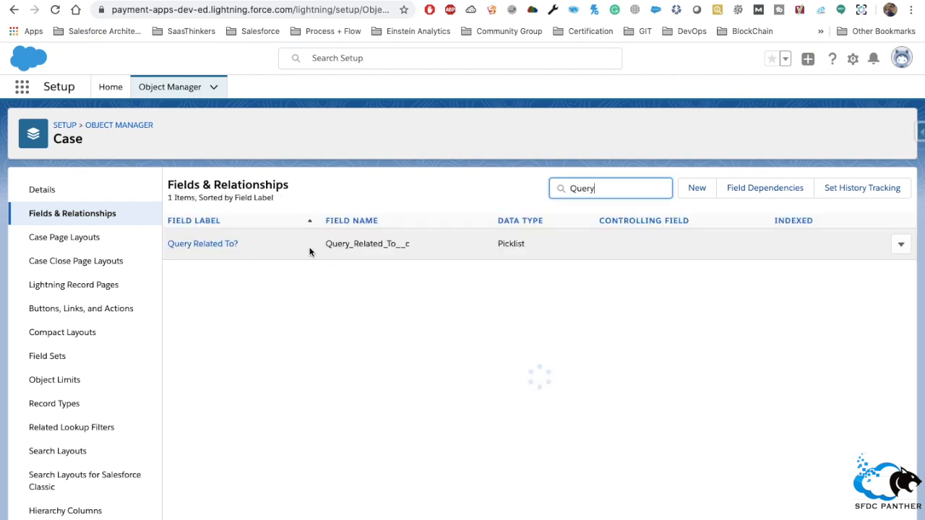
pyautogui.click(206, 247)
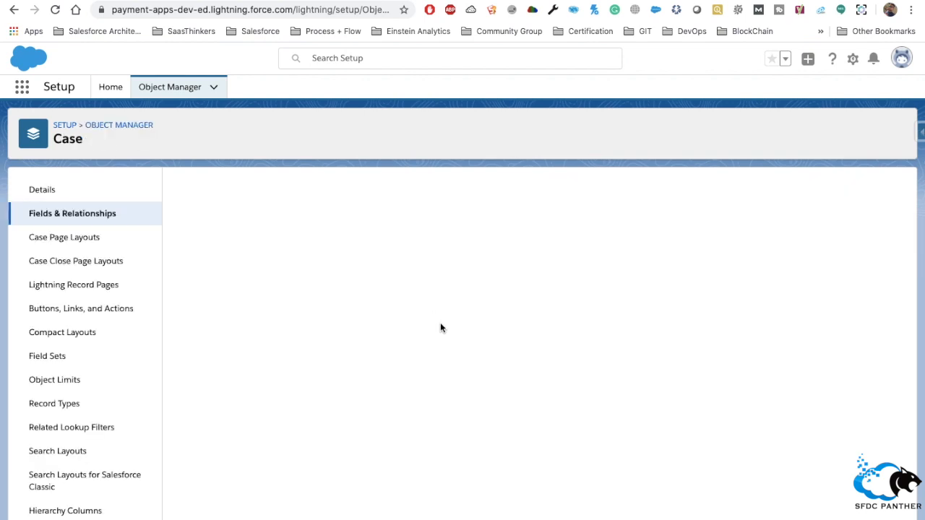
# Examine the Query Related To? field's definition details and its picklist values, from Accounts through Azure Devops
pyautogui.scroll(-10, 322, 372)
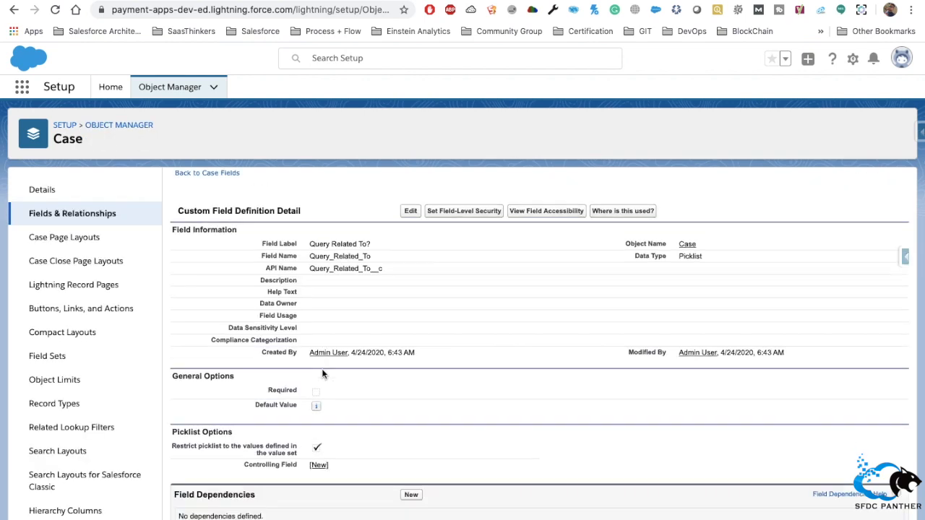
pyautogui.doubleClick(264, 302)
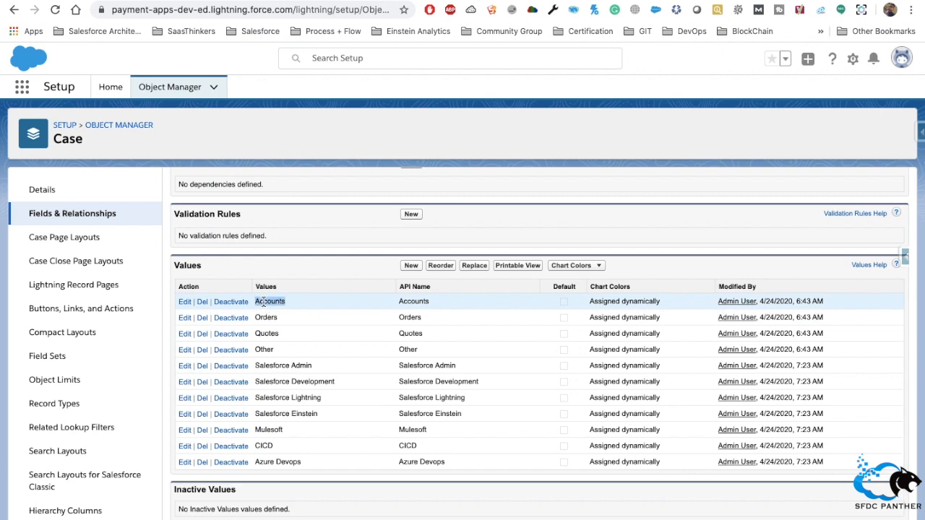
pyautogui.doubleClick(269, 320)
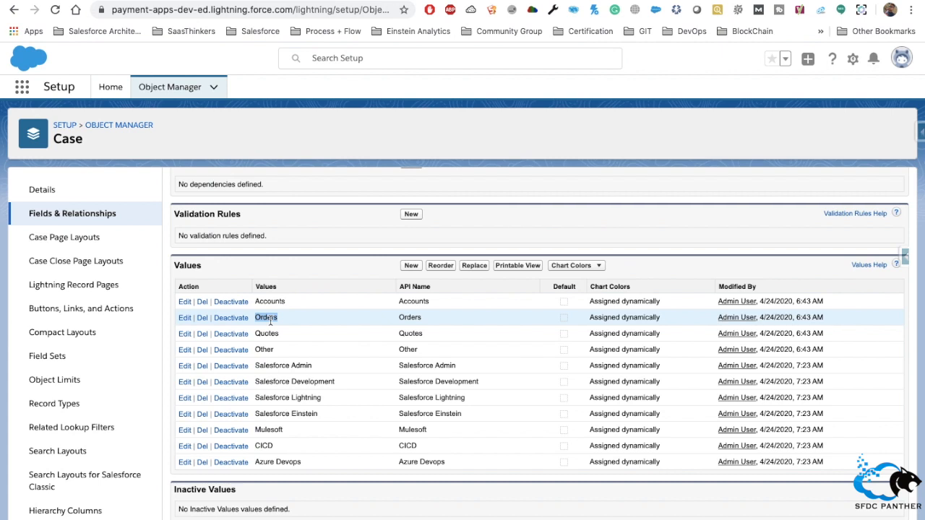
pyautogui.doubleClick(278, 302)
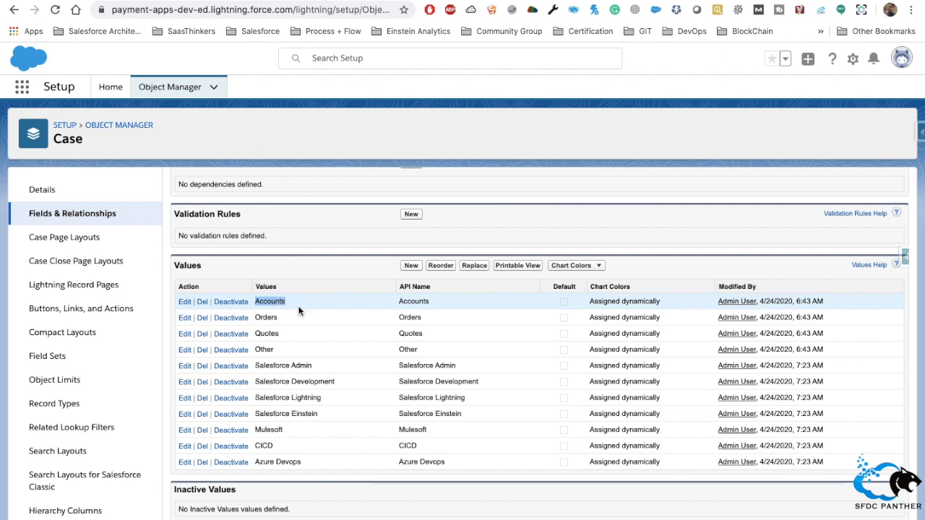
pyautogui.click(450, 354)
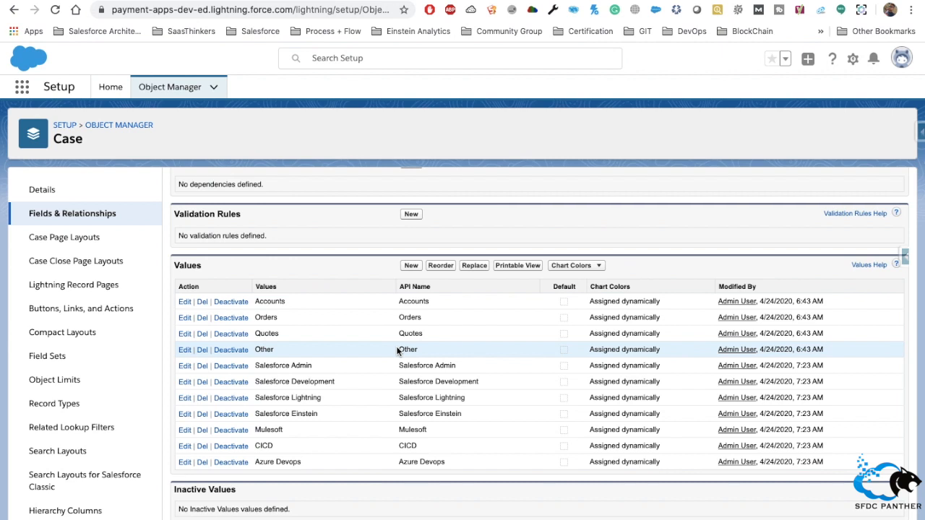
pyautogui.doubleClick(271, 301)
pyautogui.doubleClick(268, 319)
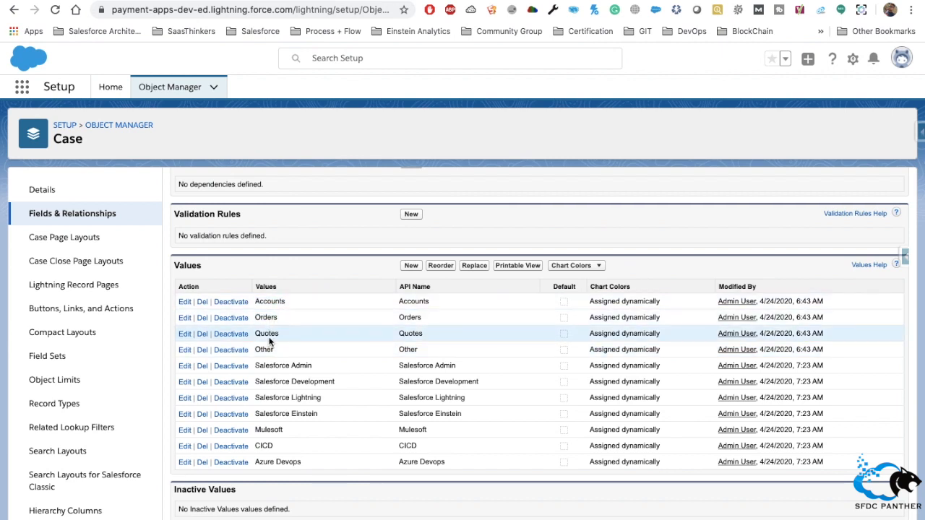
pyautogui.doubleClick(268, 333)
pyautogui.doubleClick(268, 350)
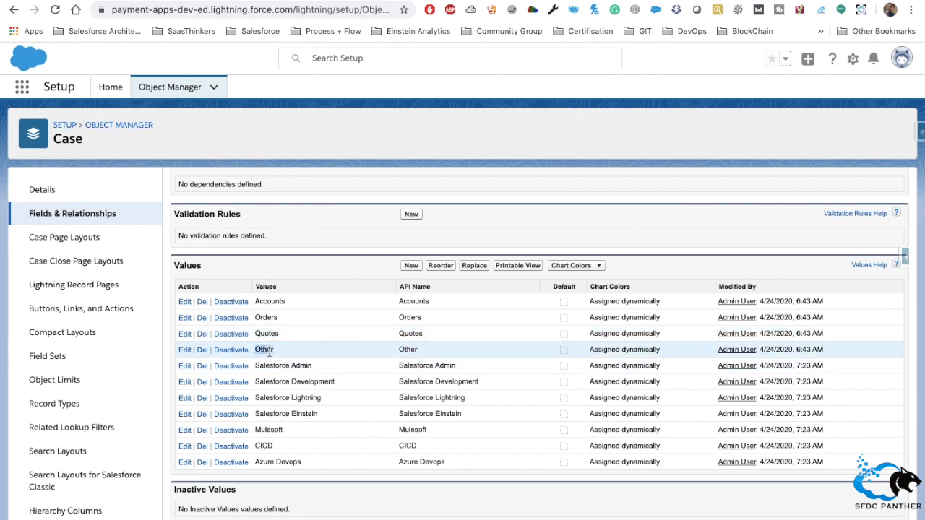
pyautogui.moveTo(253, 365); pyautogui.dragTo(463, 453)
pyautogui.doubleClick(423, 366)
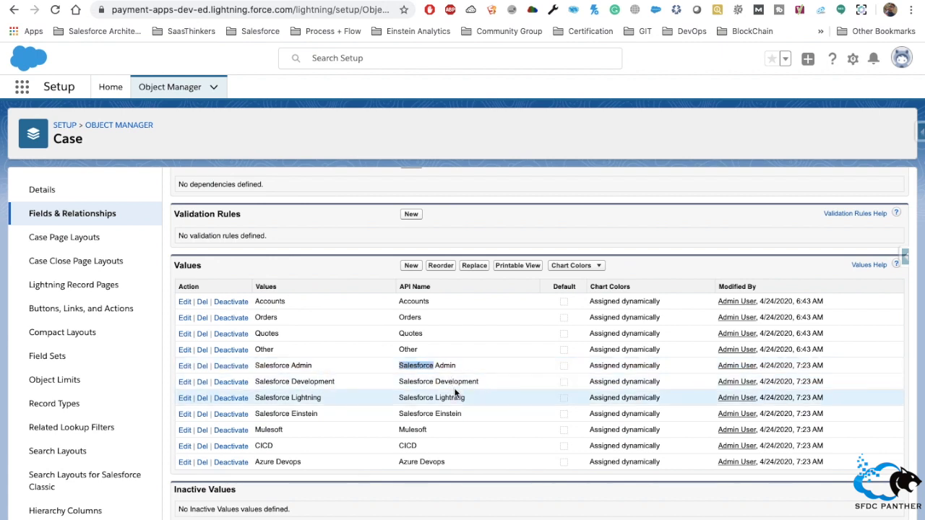
pyautogui.moveTo(256, 368); pyautogui.dragTo(466, 461)
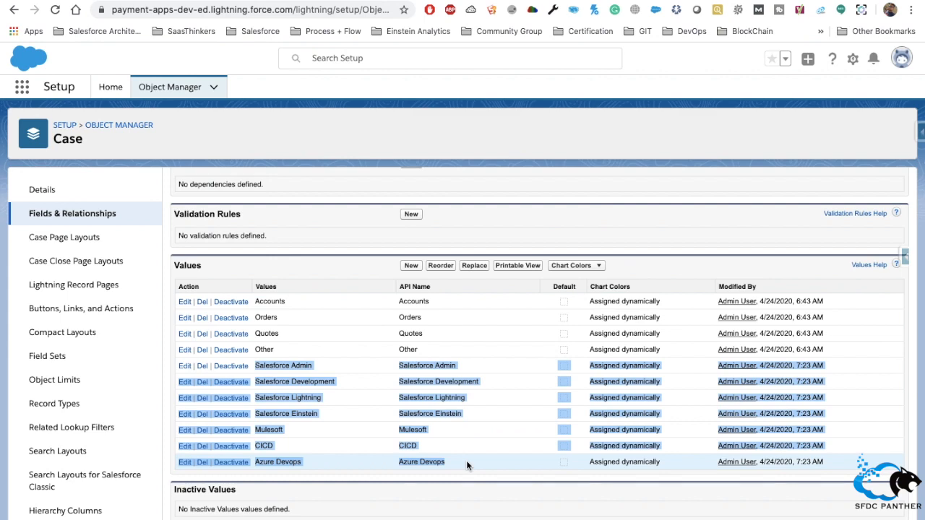
pyautogui.moveTo(456, 366); pyautogui.dragTo(435, 362)
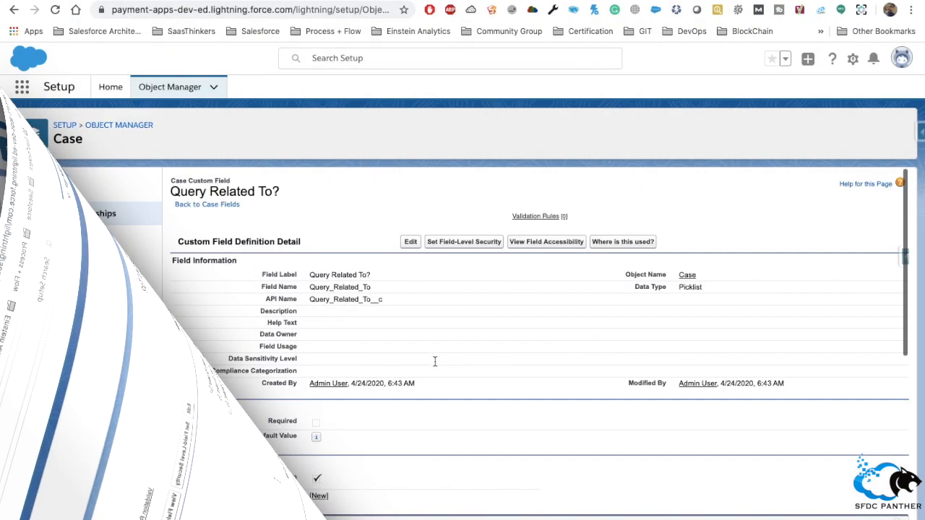
# Leave the Case field for the Object Manager list and open the Developer Console with the SkillsBasedRouting Apex class
pyautogui.click(164, 99)
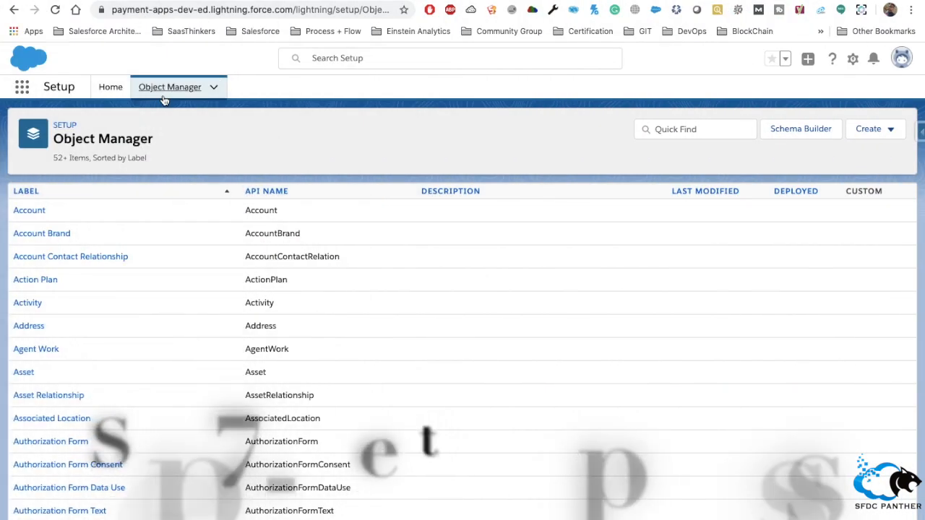
pyautogui.click(853, 60)
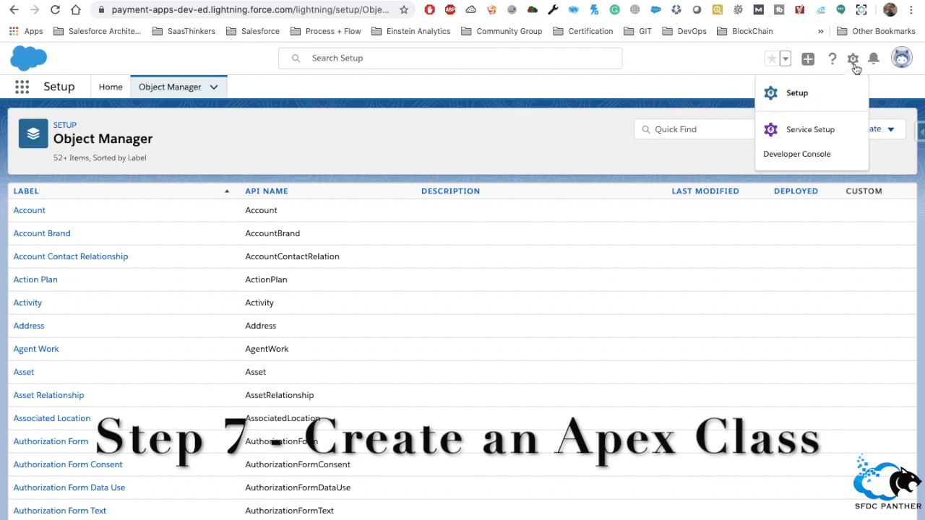
pyautogui.click(793, 155)
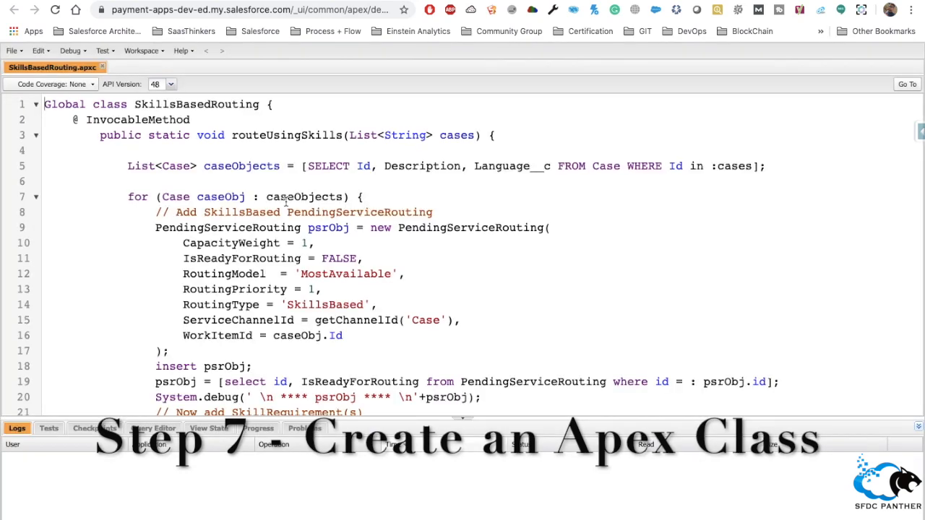
# Insert a blank line after the SkillsBasedRouting class declaration, above the InvocableMethod annotation
pyautogui.doubleClick(199, 106)
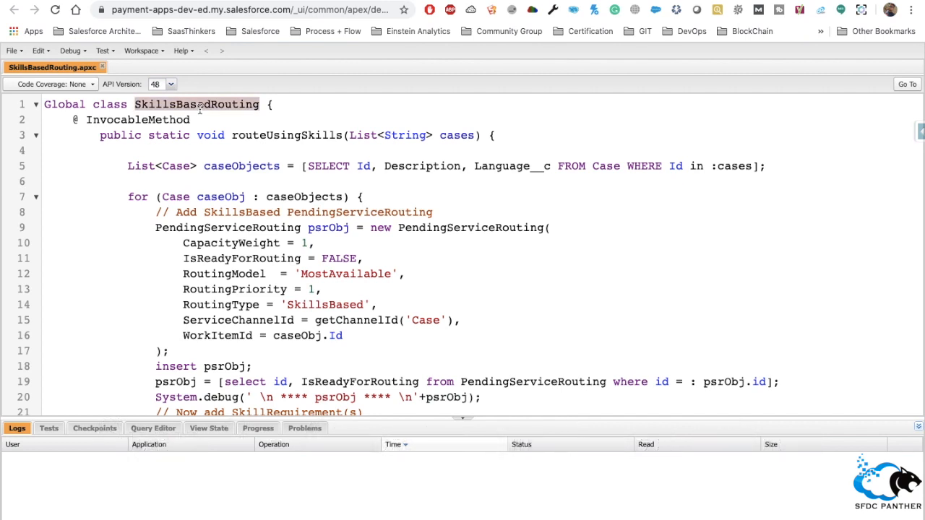
pyautogui.click(274, 114)
pyautogui.press('Return')
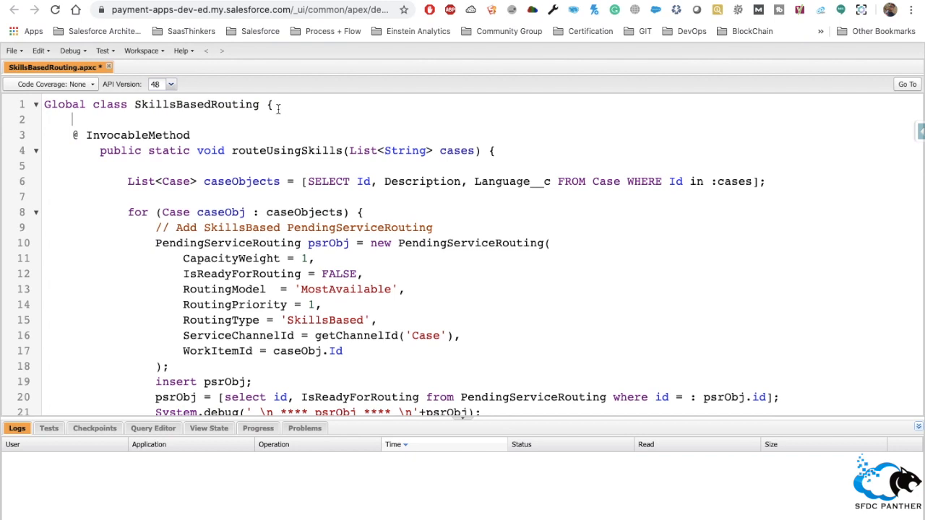
# Examine the class name, the routeUsingSkills method's List<String> cases parameter and the Case query's selected fields
pyautogui.doubleClick(198, 104)
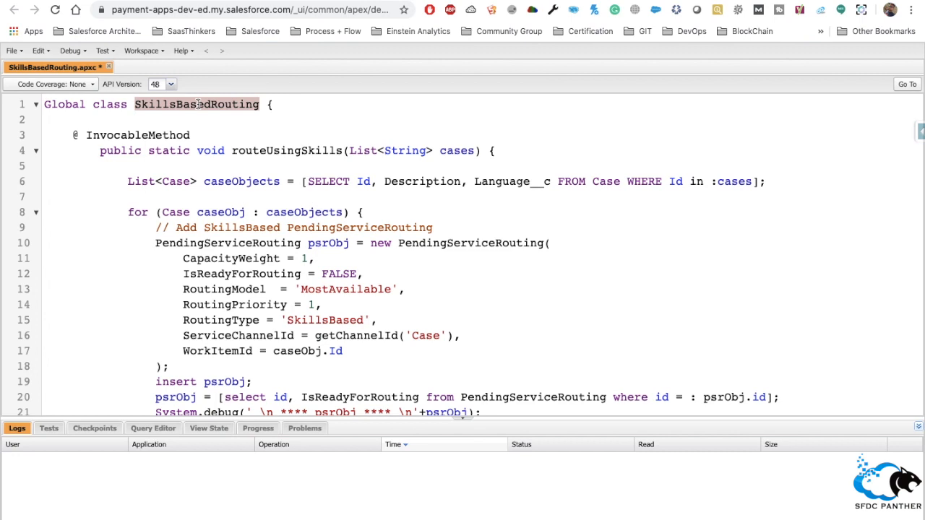
pyautogui.click(276, 148)
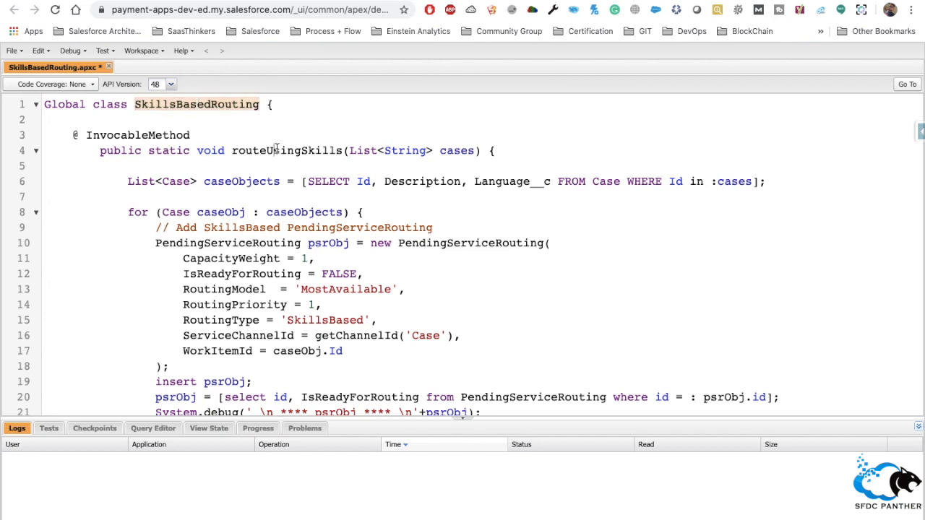
pyautogui.moveTo(350, 150); pyautogui.dragTo(475, 150)
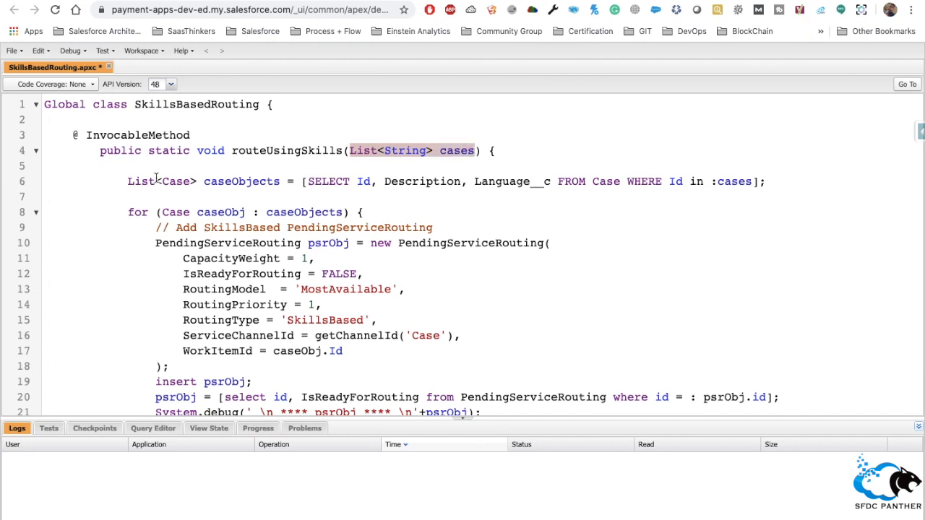
pyautogui.doubleClick(410, 181)
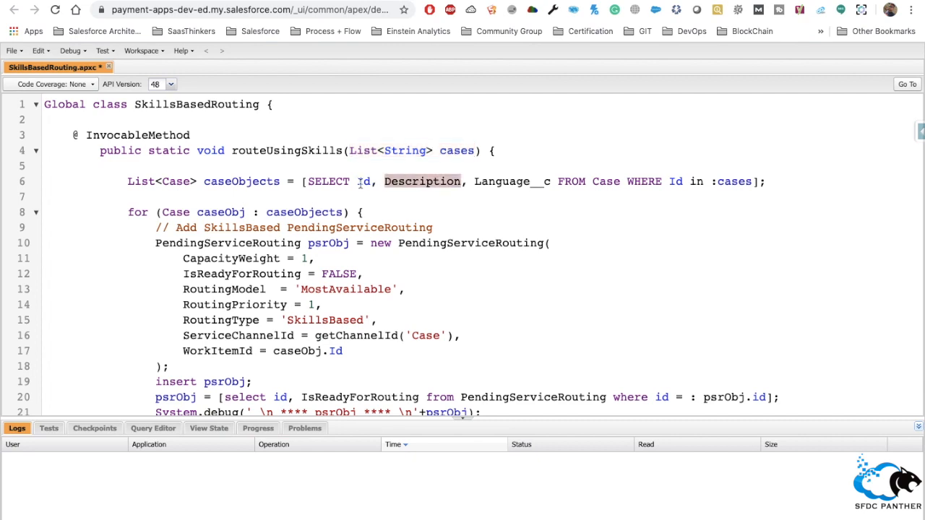
pyautogui.doubleClick(495, 181)
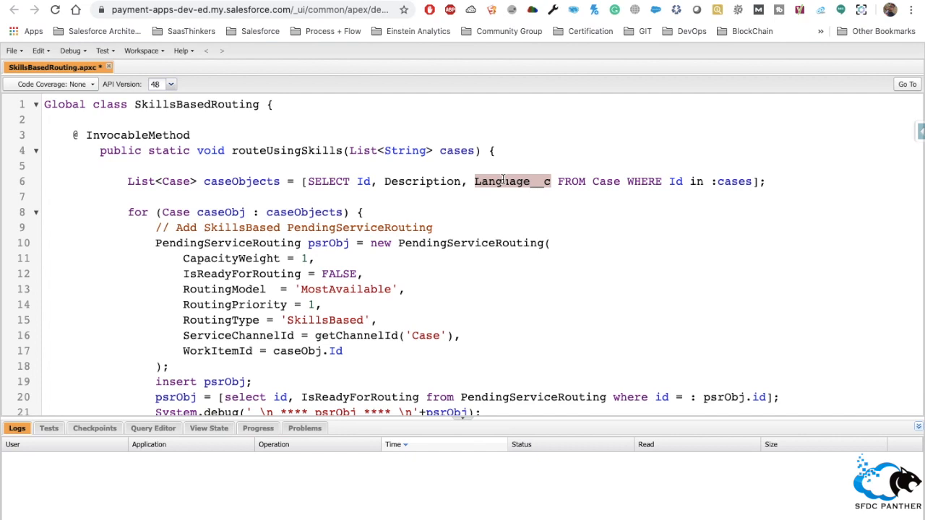
pyautogui.moveTo(771, 181); pyautogui.dragTo(129, 181)
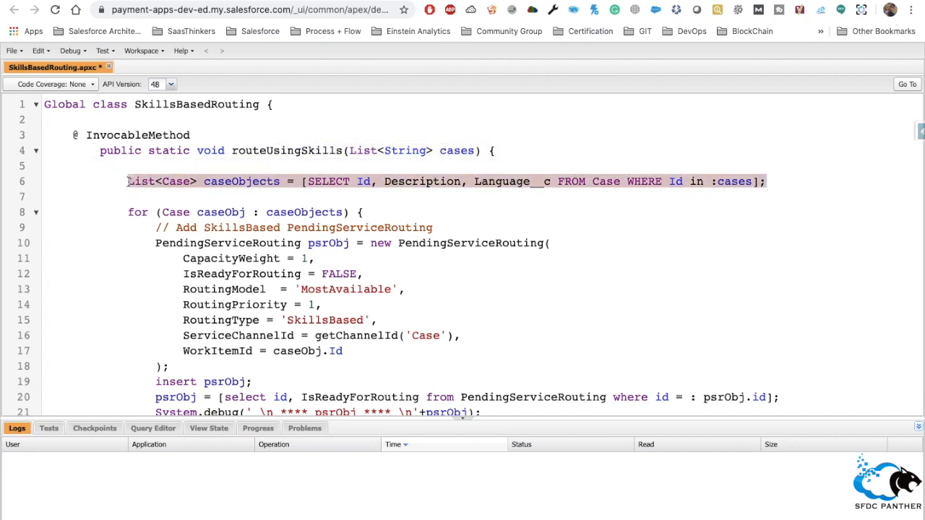
pyautogui.doubleClick(437, 181)
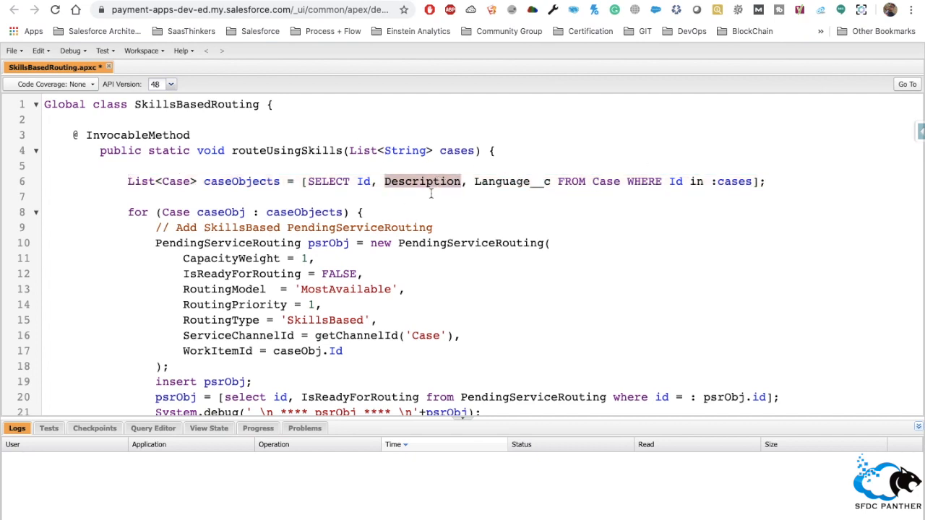
pyautogui.doubleClick(450, 150)
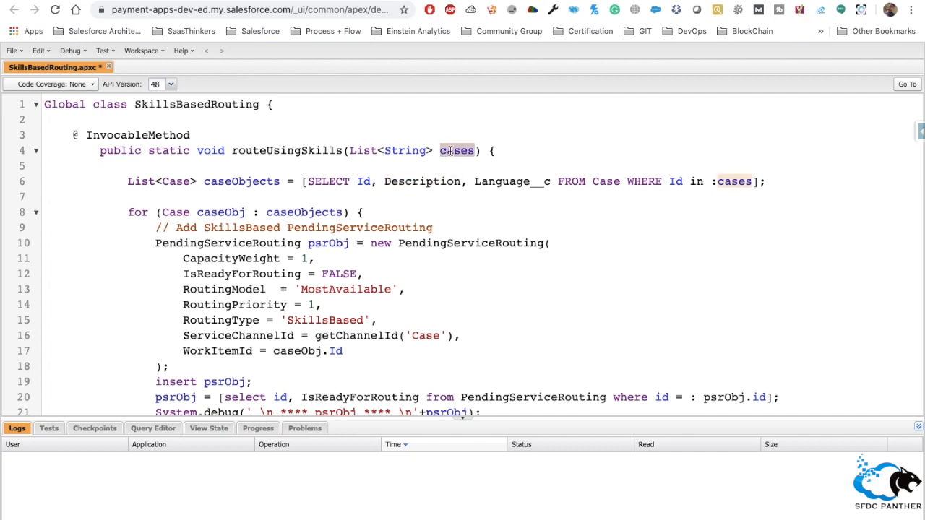
# Examine the PendingServiceRouting record built inside the case loop, including its CapacityWeight and IsReadyForRouting assignments
pyautogui.scroll(-2, 327, 222)
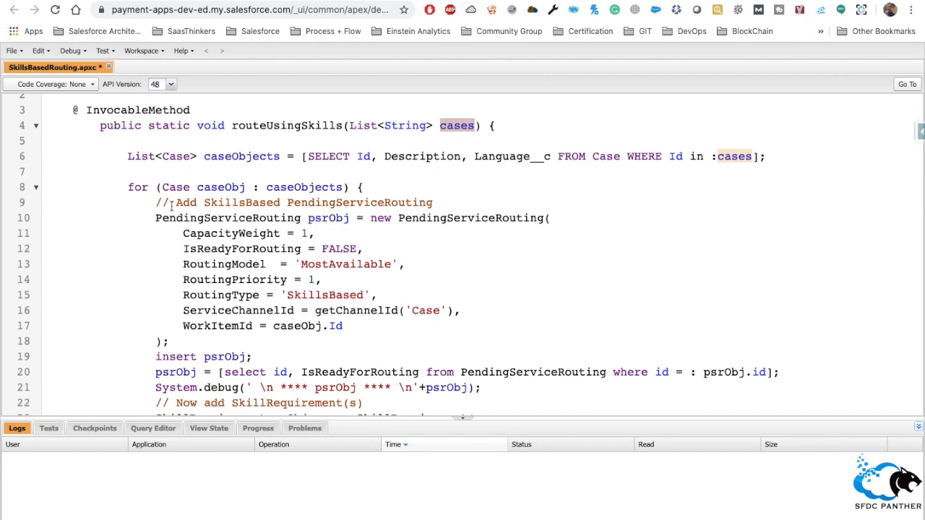
pyautogui.moveTo(156, 203); pyautogui.dragTo(177, 341)
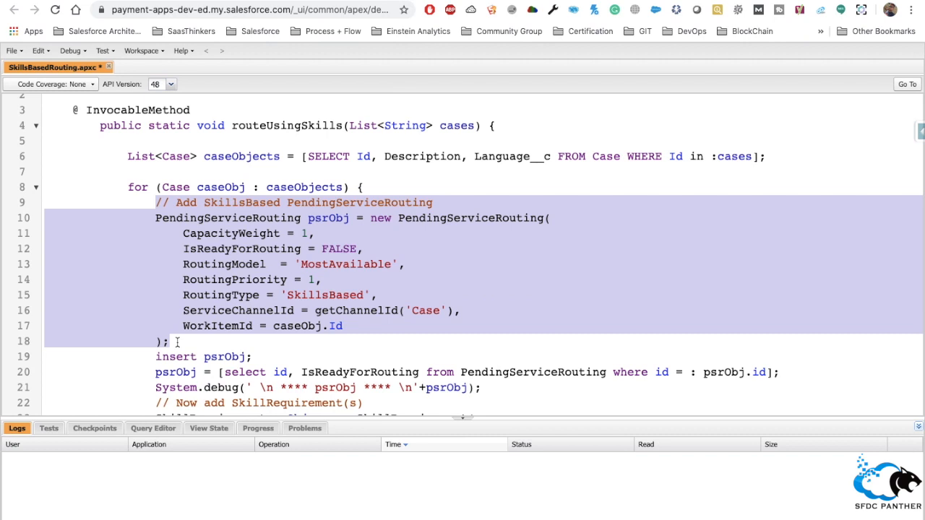
pyautogui.click(249, 218)
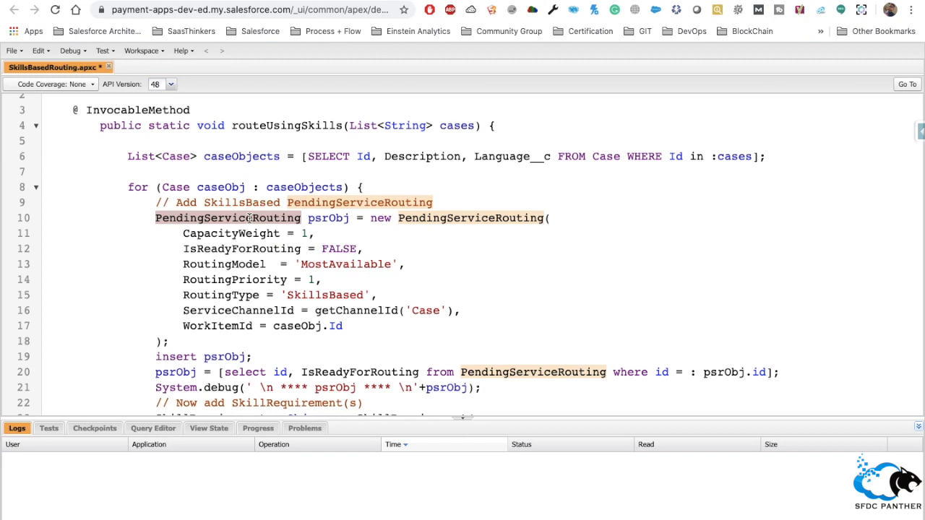
pyautogui.doubleClick(232, 217)
pyautogui.moveTo(185, 233); pyautogui.dragTo(360, 326)
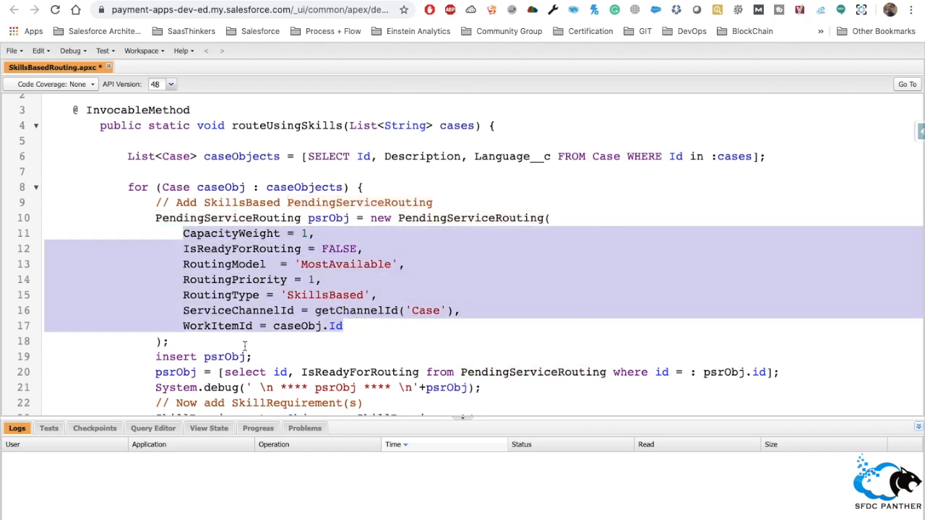
pyautogui.click(240, 232)
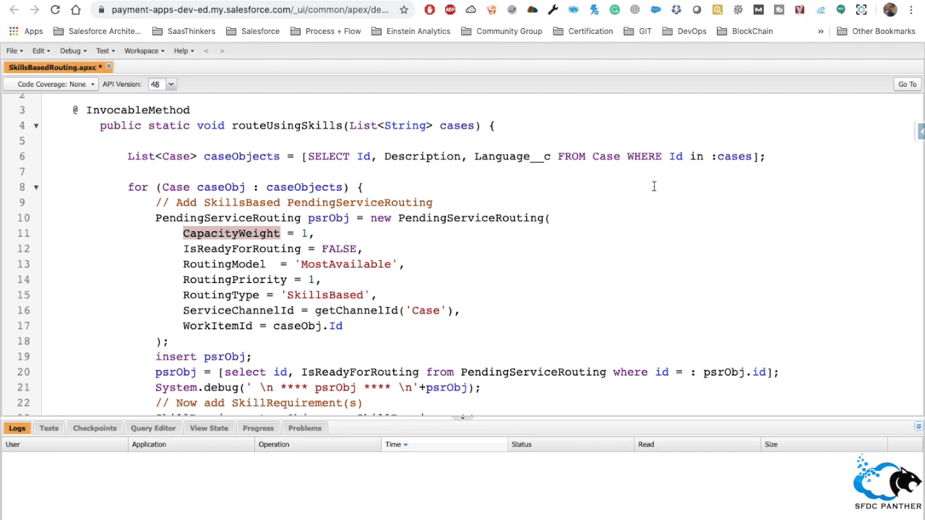
pyautogui.doubleClick(732, 157)
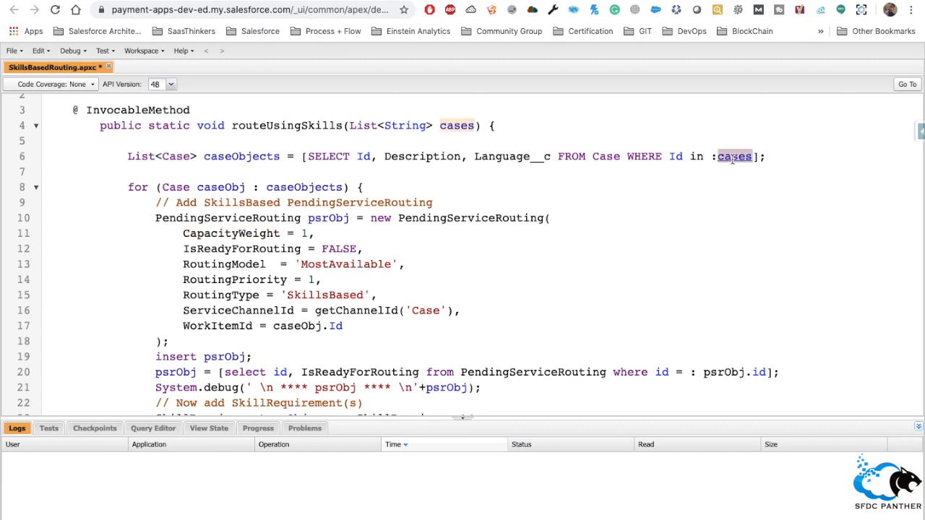
pyautogui.moveTo(181, 233); pyautogui.dragTo(318, 233)
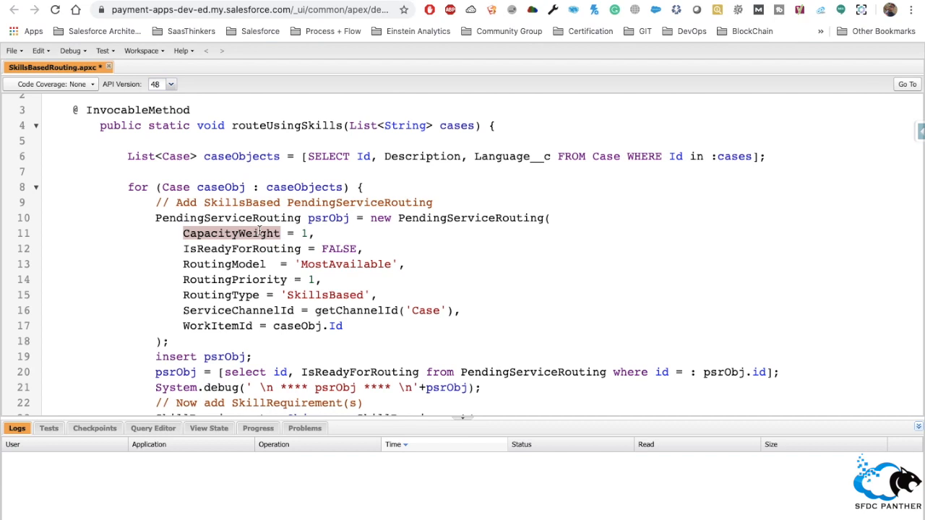
pyautogui.doubleClick(304, 232)
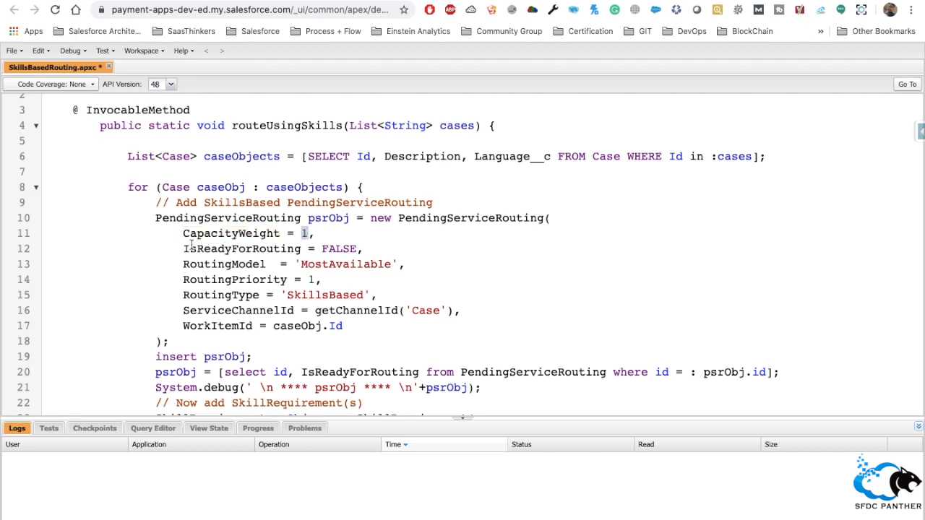
pyautogui.moveTo(183, 249); pyautogui.dragTo(301, 248)
pyautogui.doubleClick(329, 247)
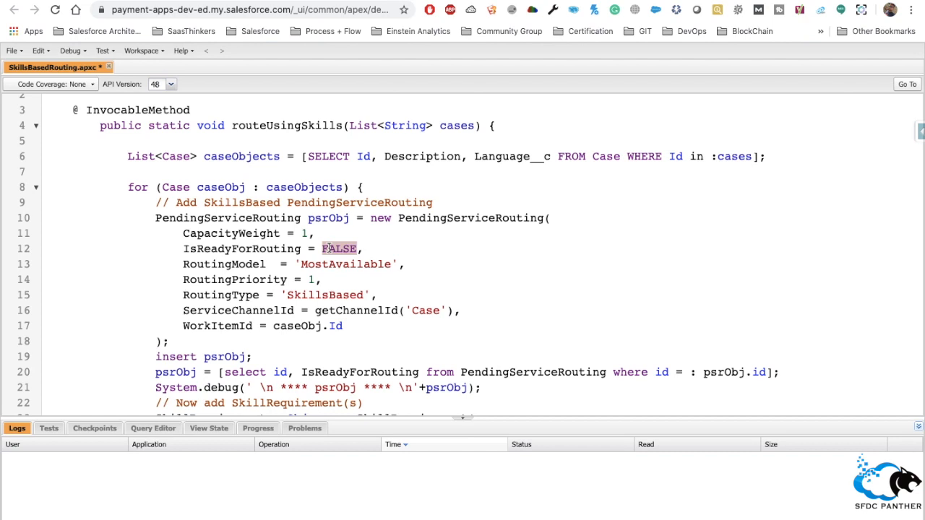
# Add the comment //LeastAvailbale after the RoutingModel = 'MostAvailable' assignment in the PendingServiceRouting block
pyautogui.moveTo(182, 264); pyautogui.dragTo(404, 264)
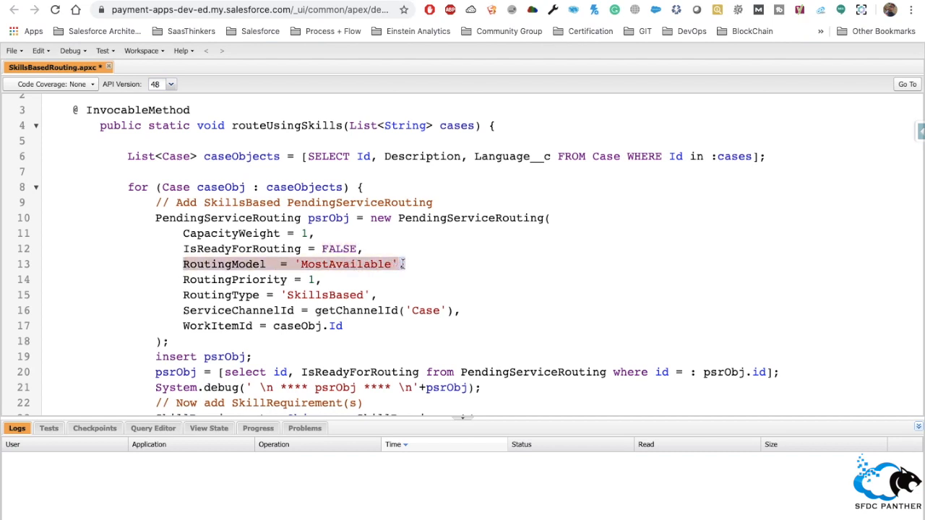
pyautogui.doubleClick(356, 264)
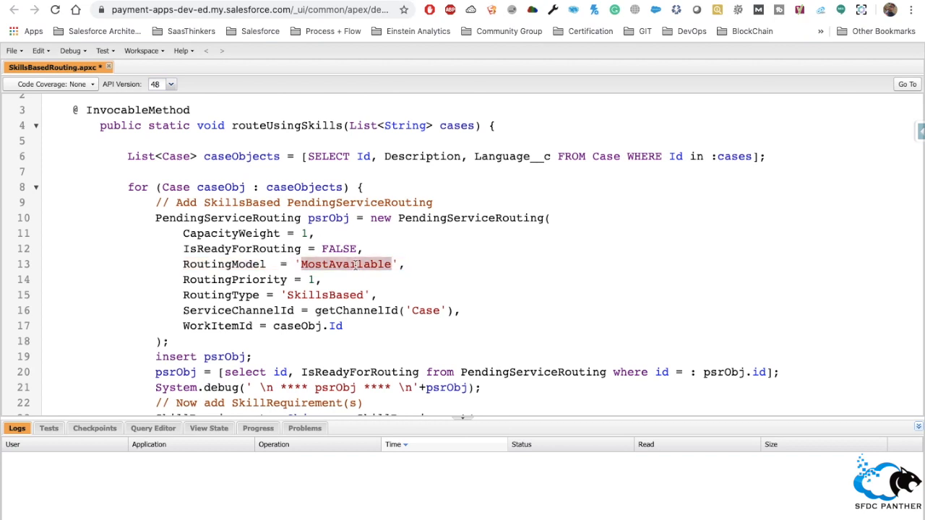
pyautogui.click(427, 265)
pyautogui.write('/')
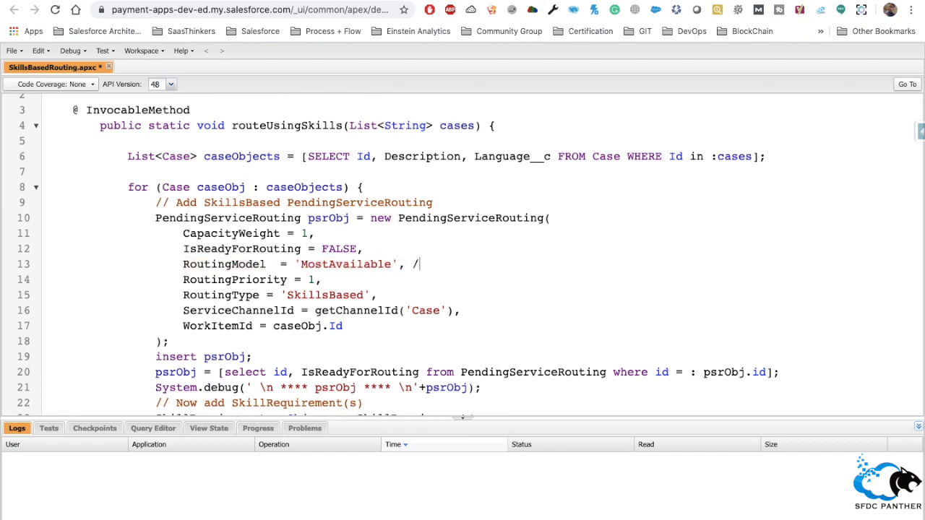
pyautogui.write('/LeastAvailbale')
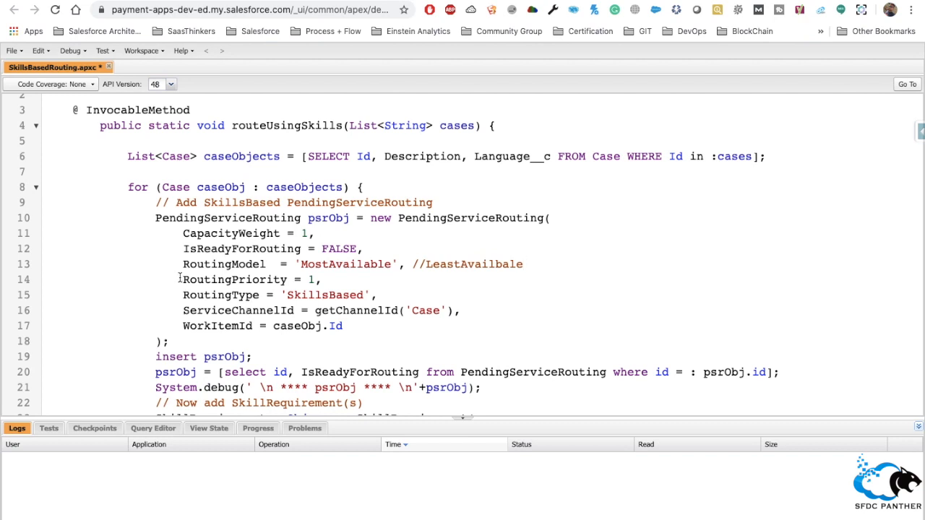
# Examine the RoutingPriority, RoutingType and ServiceChannelId assignments of the PendingServiceRouting record
pyautogui.moveTo(183, 280); pyautogui.dragTo(326, 282)
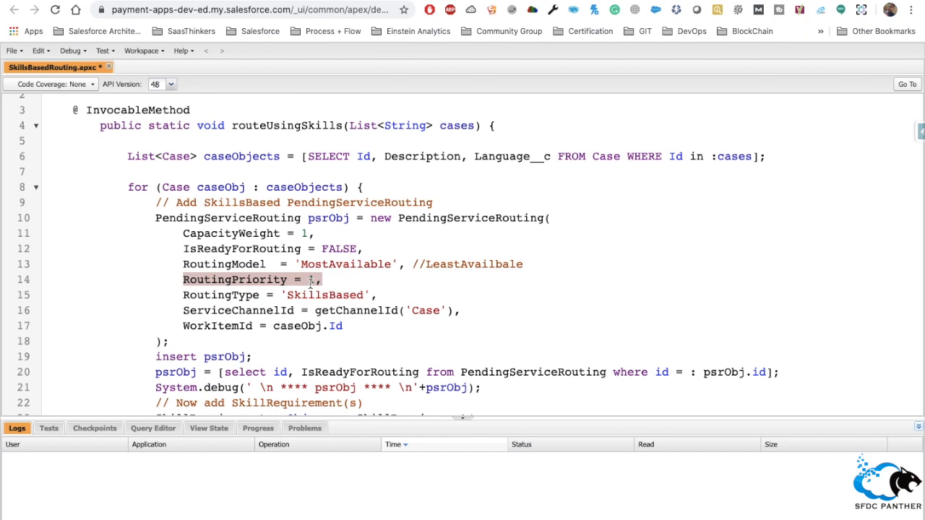
pyautogui.click(310, 281)
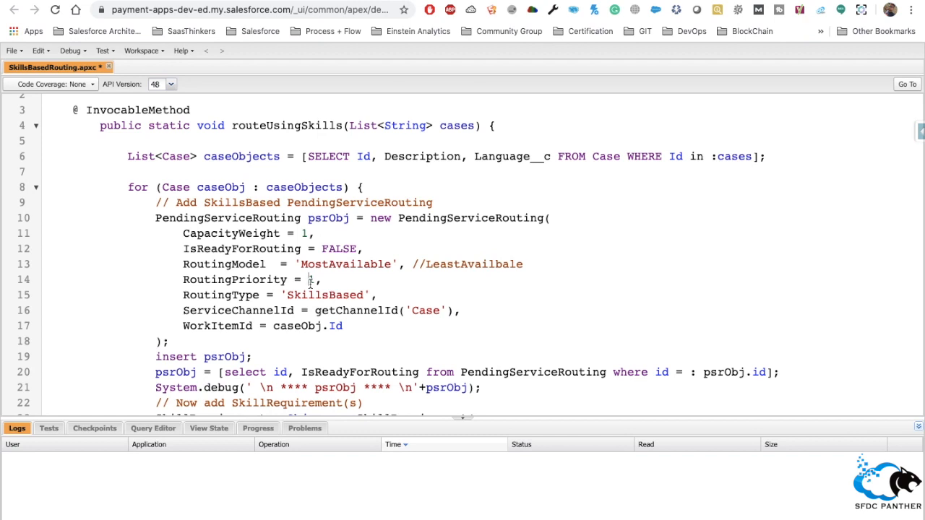
pyautogui.scroll(-1, 289, 275)
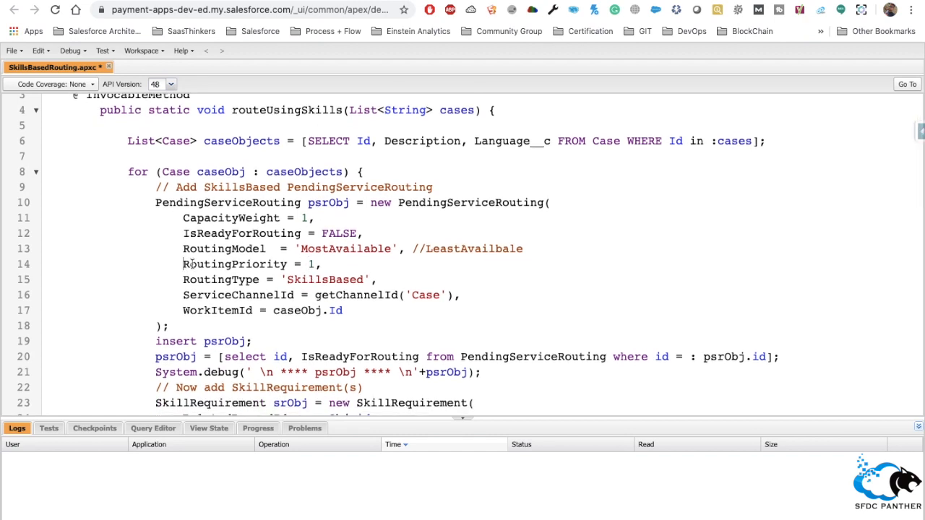
pyautogui.moveTo(183, 265); pyautogui.dragTo(328, 264)
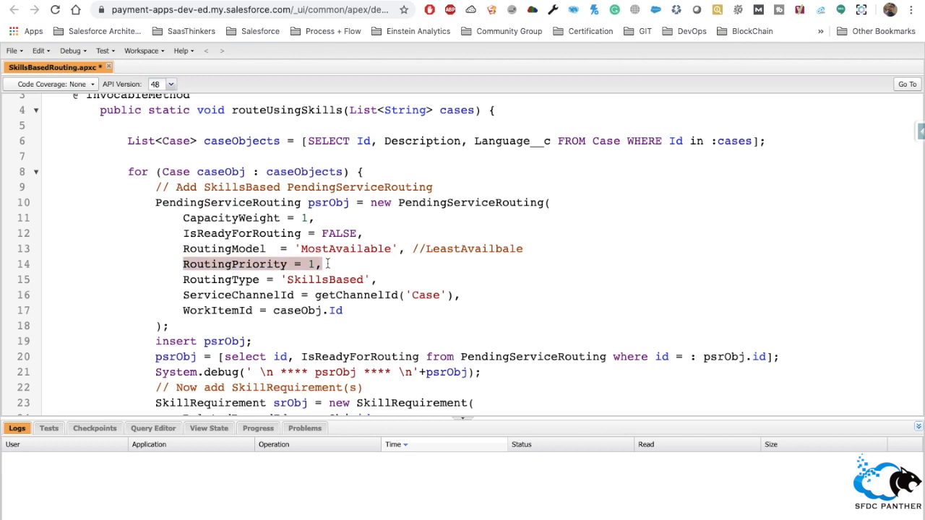
pyautogui.click(311, 263)
pyautogui.scroll(-3, 310, 264)
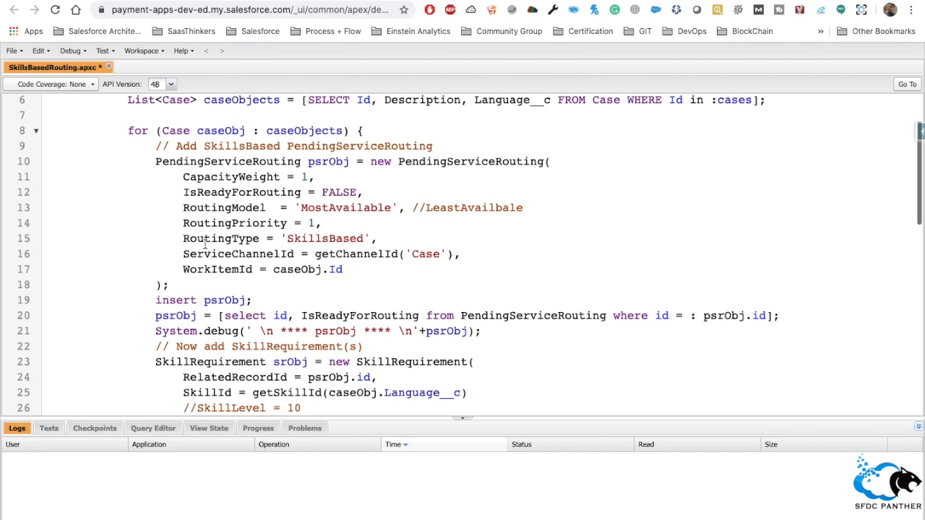
pyautogui.moveTo(185, 238); pyautogui.dragTo(370, 238)
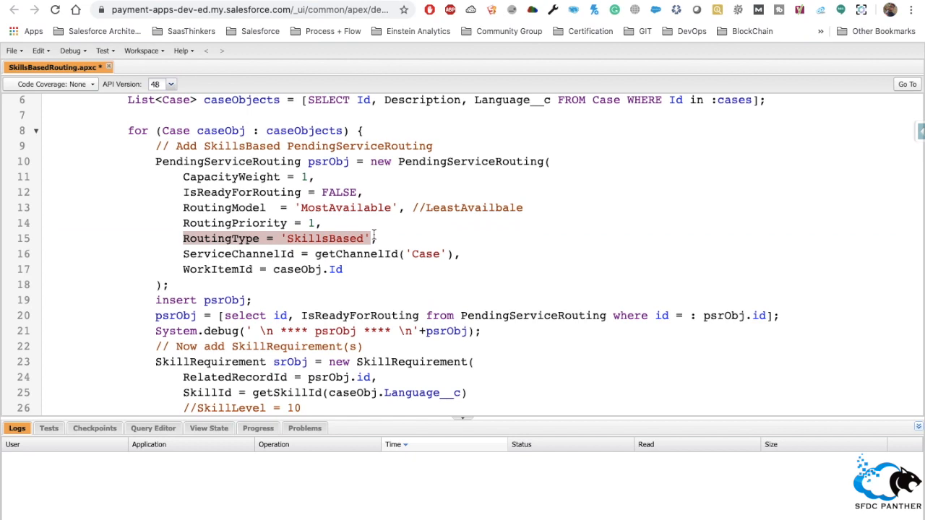
pyautogui.doubleClick(318, 239)
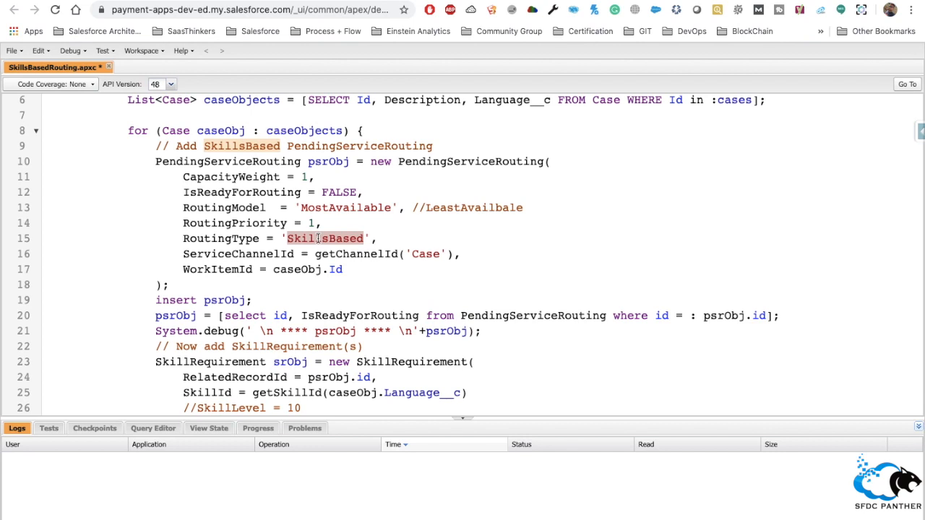
pyautogui.doubleClick(248, 254)
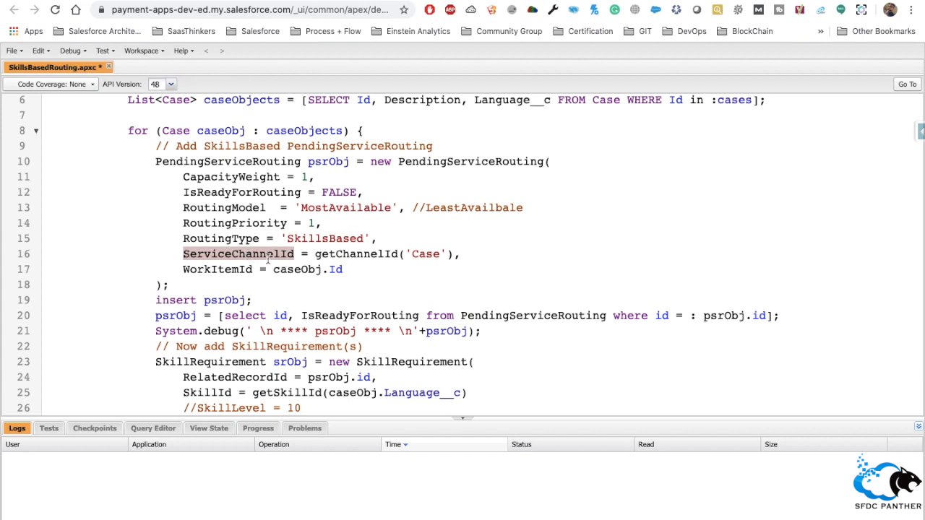
pyautogui.doubleClick(422, 254)
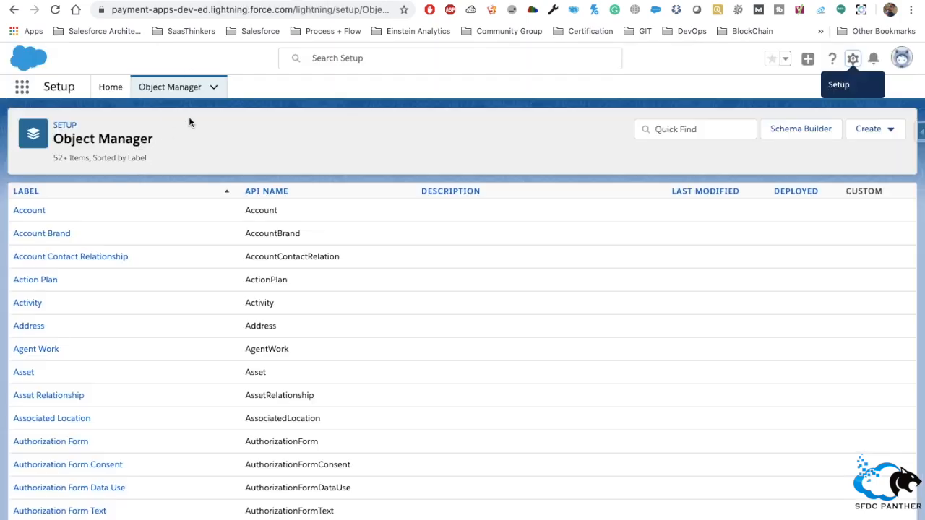
# Open the Service Channels list in Salesforce Setup and compare the Case channel's developer name with the Apex getChannelId argument
pyautogui.click(109, 88)
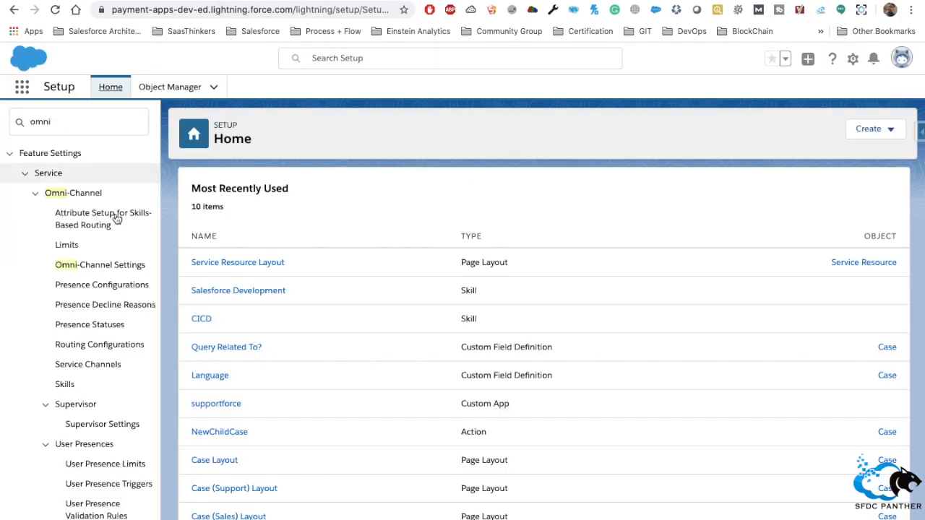
pyautogui.click(88, 365)
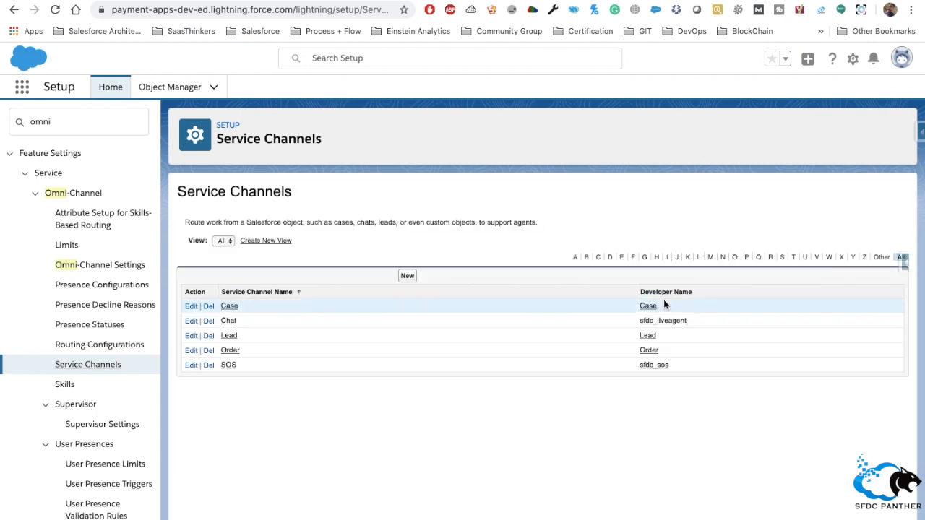
pyautogui.moveTo(664, 310); pyautogui.dragTo(634, 311)
pyautogui.click(367, 1)
pyautogui.click(425, 254)
pyautogui.doubleClick(425, 254)
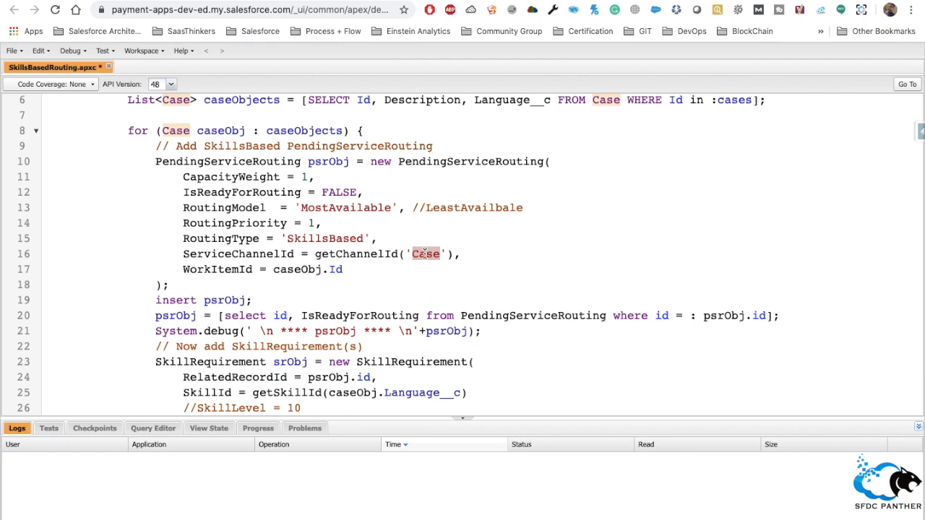
# Check the Lead service channel's developer name on its detail page in Setup, and return to the SkillsBasedRouting class
pyautogui.click(215, 2)
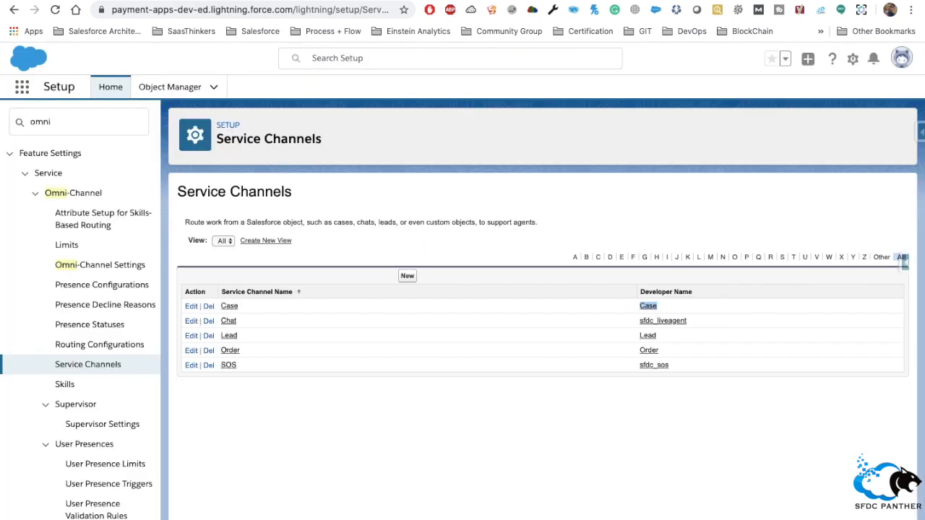
pyautogui.click(664, 337)
pyautogui.click(231, 337)
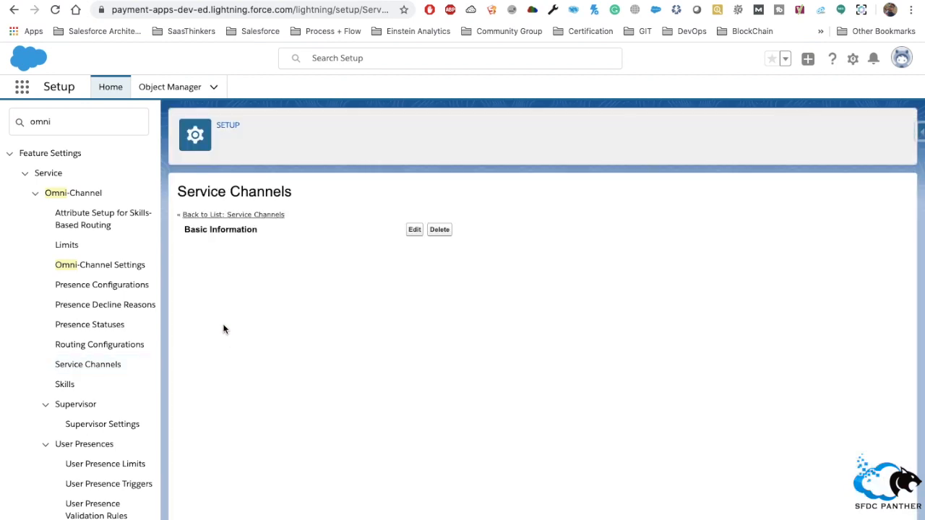
pyautogui.doubleClick(323, 259)
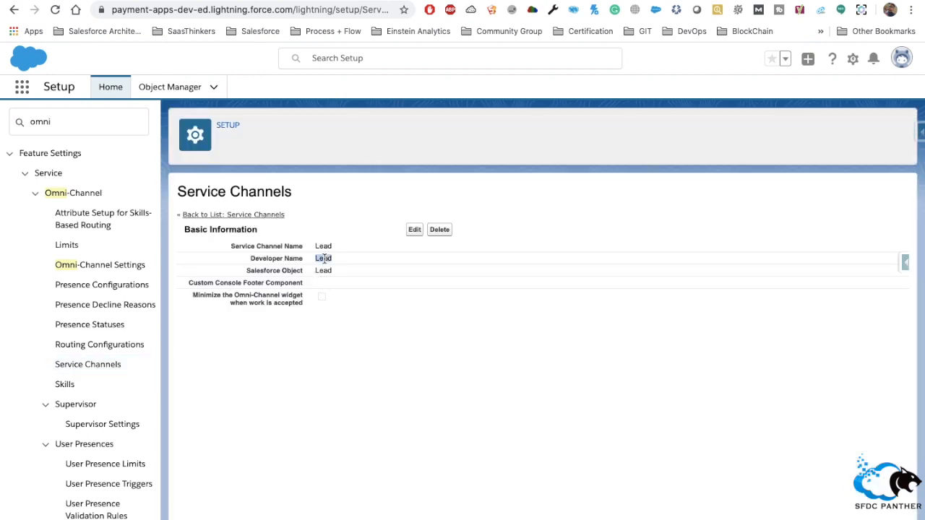
pyautogui.click(359, 2)
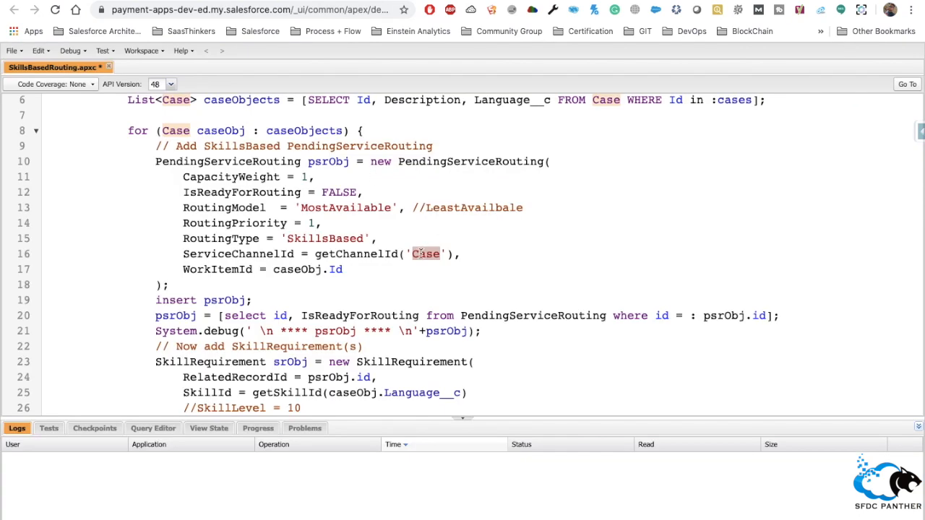
# Examine the getChannelId call, the WorkItemId assignment and the whole PendingServiceRouting block through its insert statement
pyautogui.moveTo(316, 254); pyautogui.dragTo(458, 248)
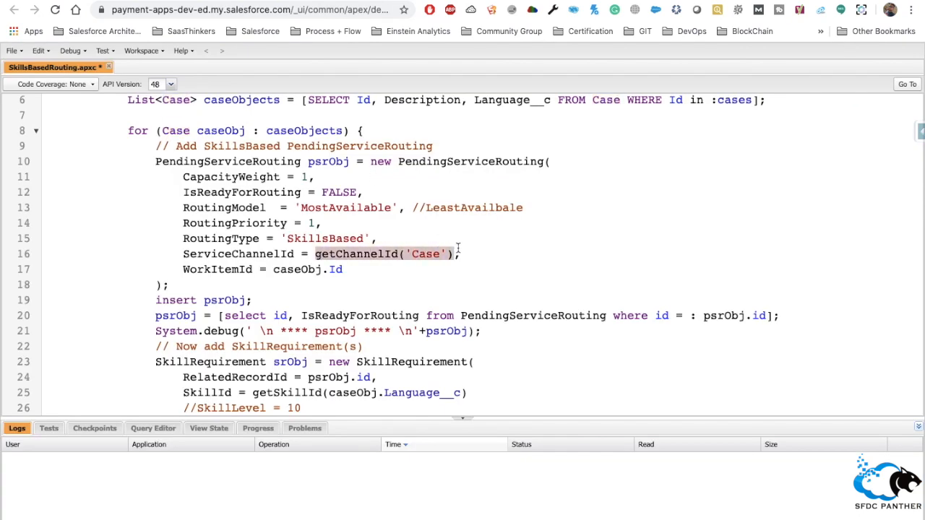
pyautogui.doubleClick(350, 254)
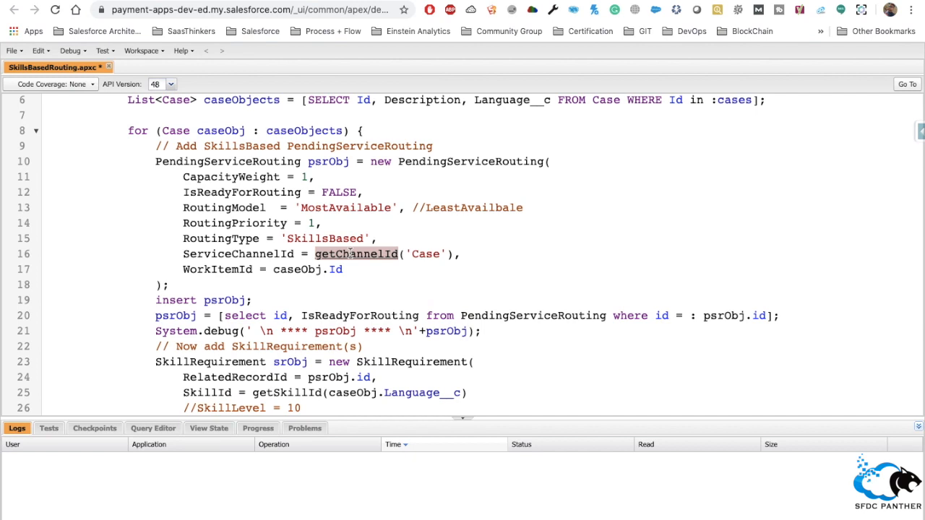
pyautogui.moveTo(182, 269); pyautogui.dragTo(255, 270)
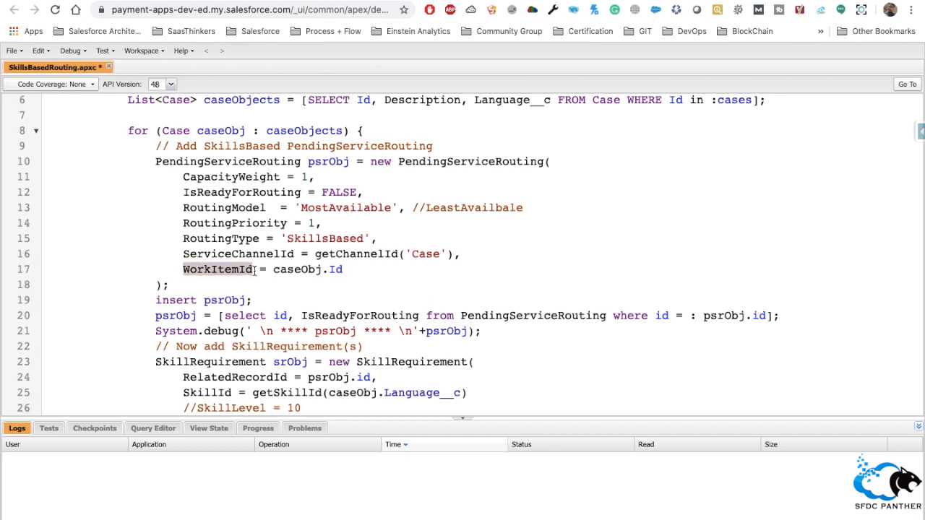
pyautogui.doubleClick(298, 268)
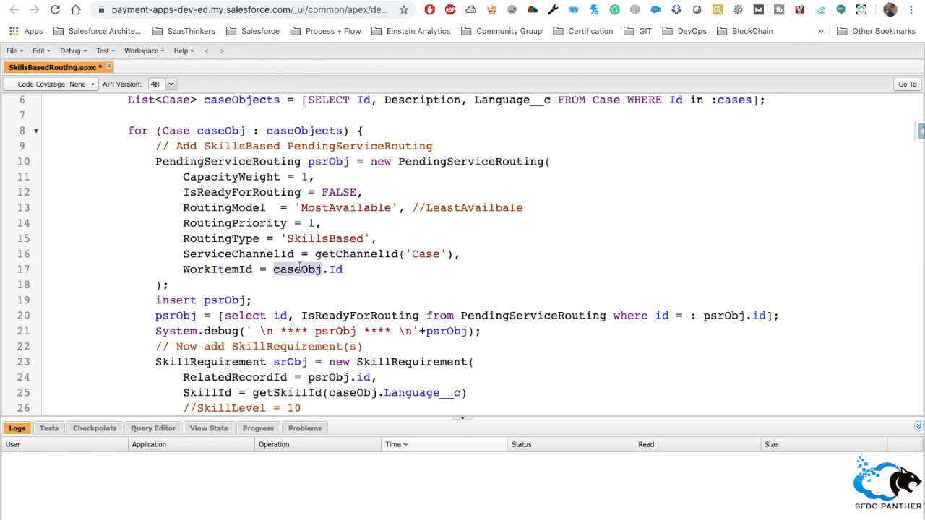
pyautogui.moveTo(253, 299); pyautogui.dragTo(156, 161)
pyautogui.scroll(-2, 155, 153)
pyautogui.scroll(3, 154, 153)
pyautogui.scroll(-5, 154, 152)
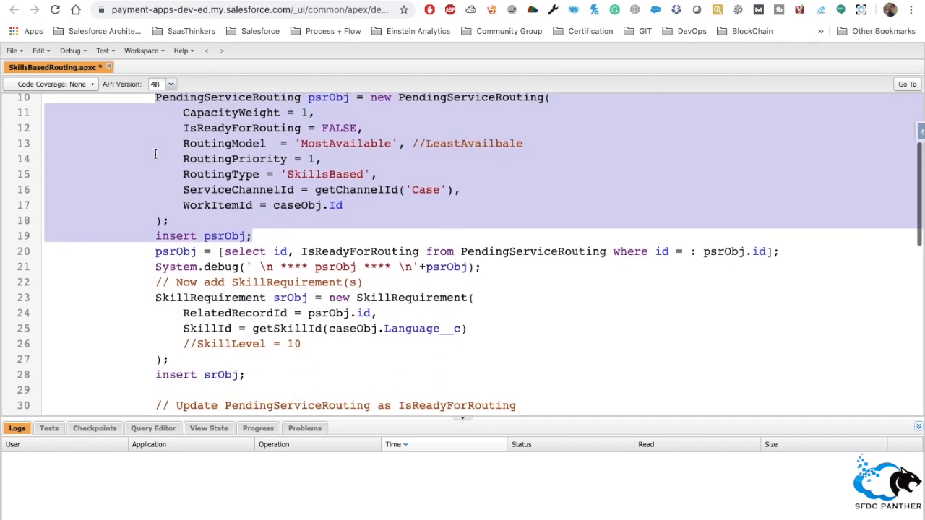
pyautogui.click(211, 241)
pyautogui.scroll(-3, 209, 291)
pyautogui.scroll(6, 383, 209)
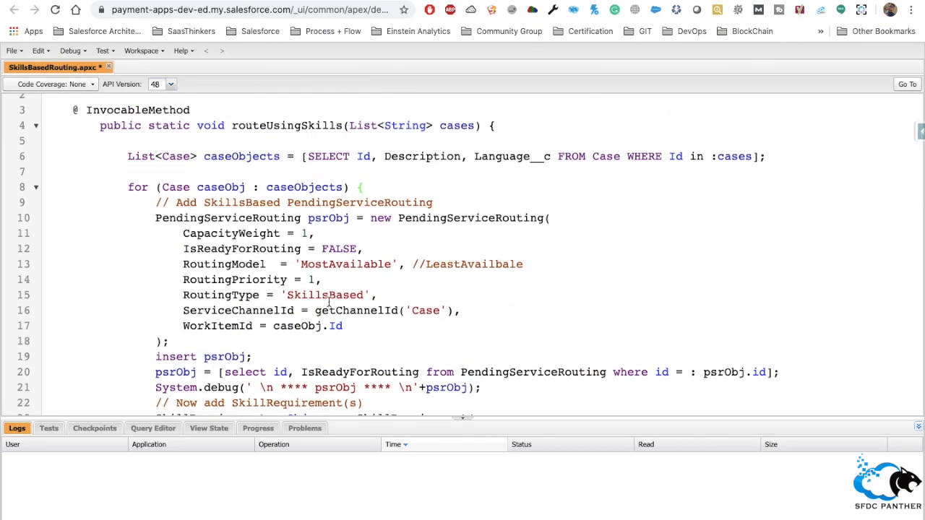
# Examine the code that follows the PendingServiceRouting constructor, from the psrObj insert through the IsReadyForRouting update
pyautogui.scroll(-5, 329, 302)
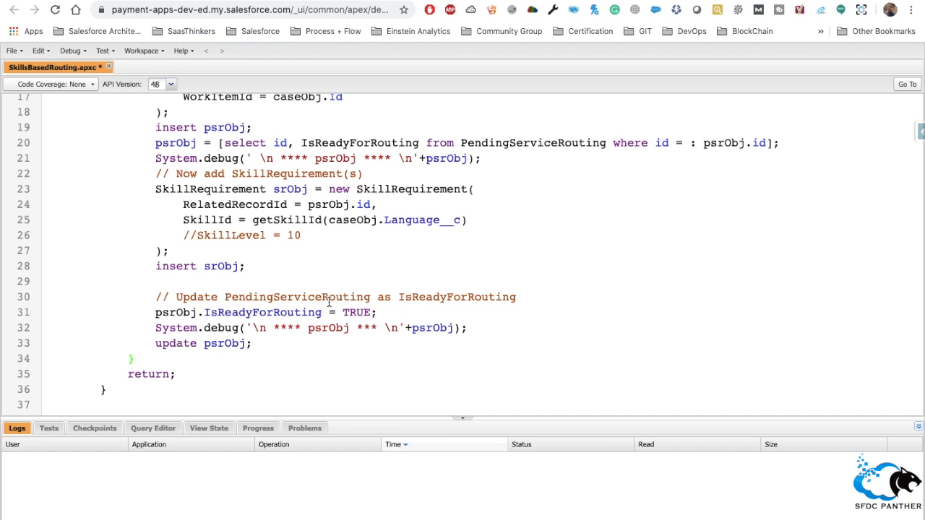
pyautogui.scroll(1, 329, 302)
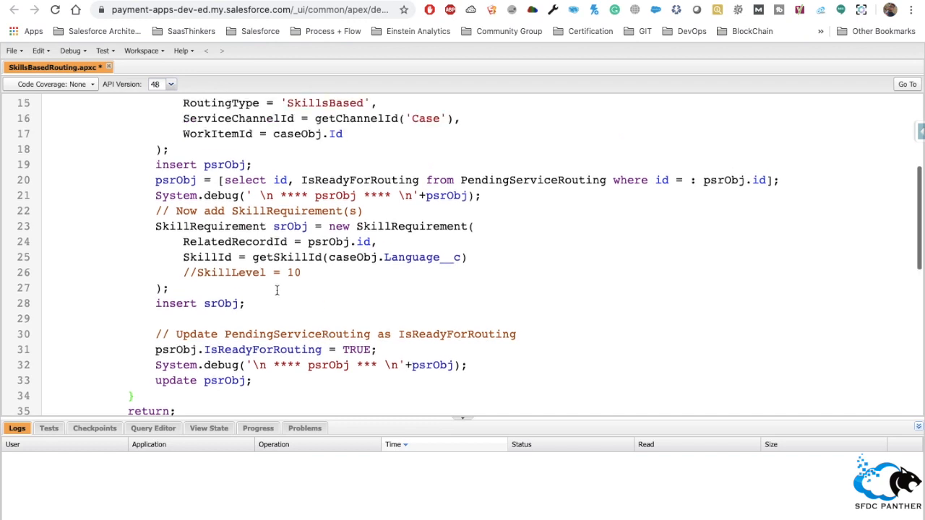
pyautogui.moveTo(156, 165); pyautogui.dragTo(490, 363)
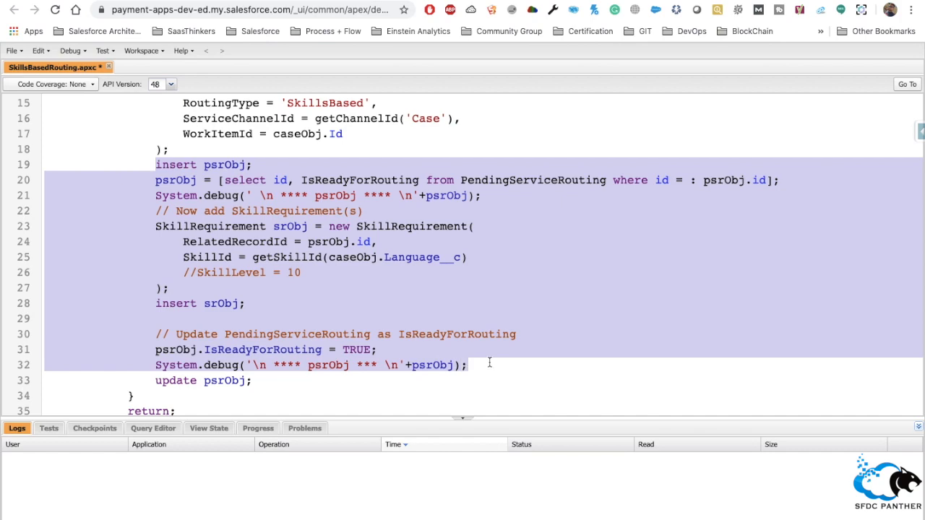
pyautogui.click(295, 210)
pyautogui.scroll(2, 295, 211)
pyautogui.scroll(-2, 294, 211)
pyautogui.scroll(3, 294, 211)
pyautogui.scroll(-2, 294, 211)
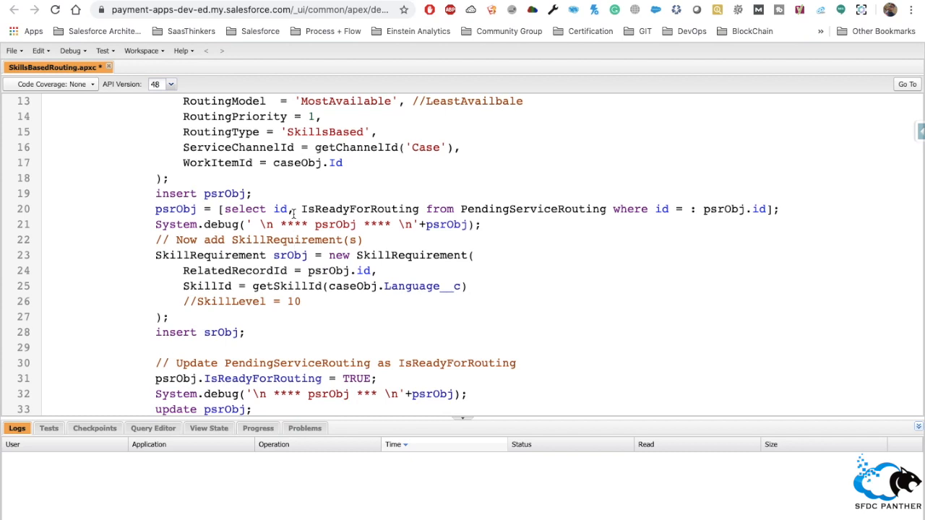
pyautogui.scroll(1, 294, 210)
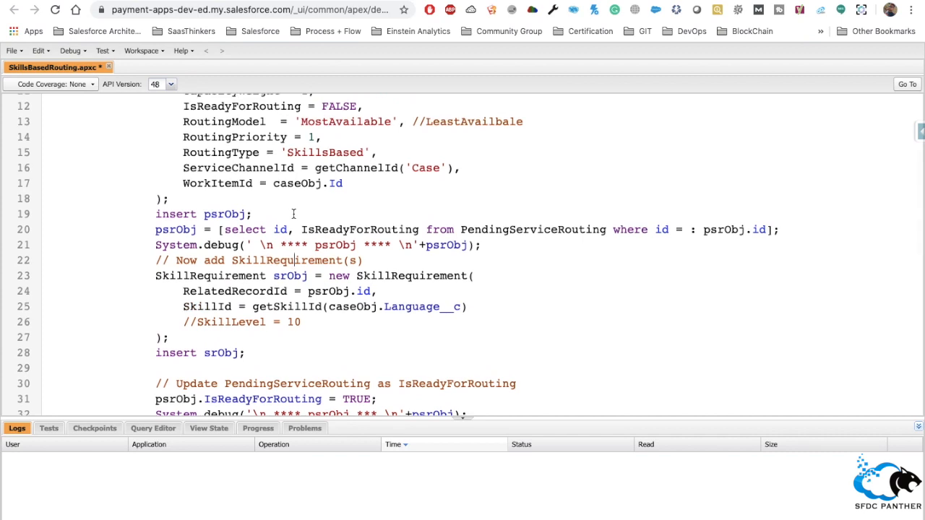
pyautogui.scroll(7, 294, 214)
pyautogui.scroll(-9, 294, 220)
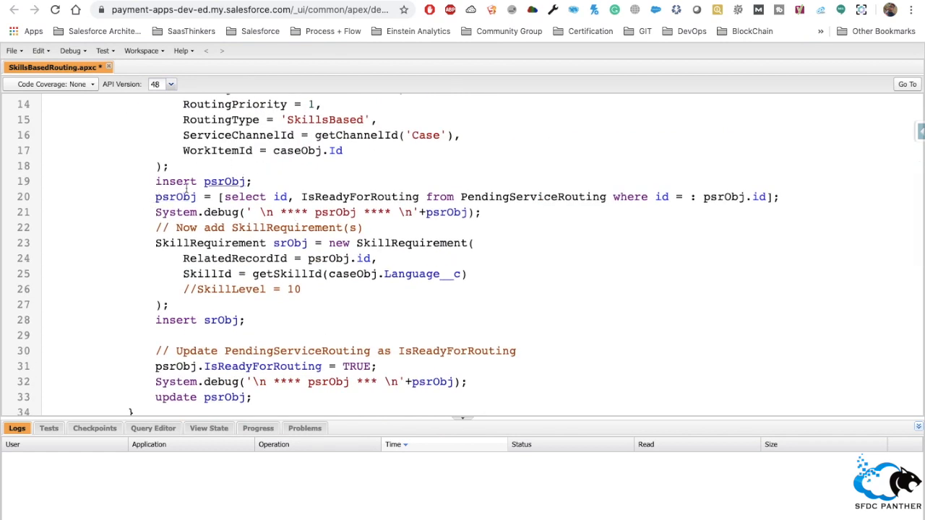
# Examine the SOQL query that reassigns psrObj, comparing its id and IsReadyForRouting fields with the PendingServiceRouting record created above
pyautogui.moveTo(156, 195); pyautogui.dragTo(780, 192)
pyautogui.scroll(3, 398, 206)
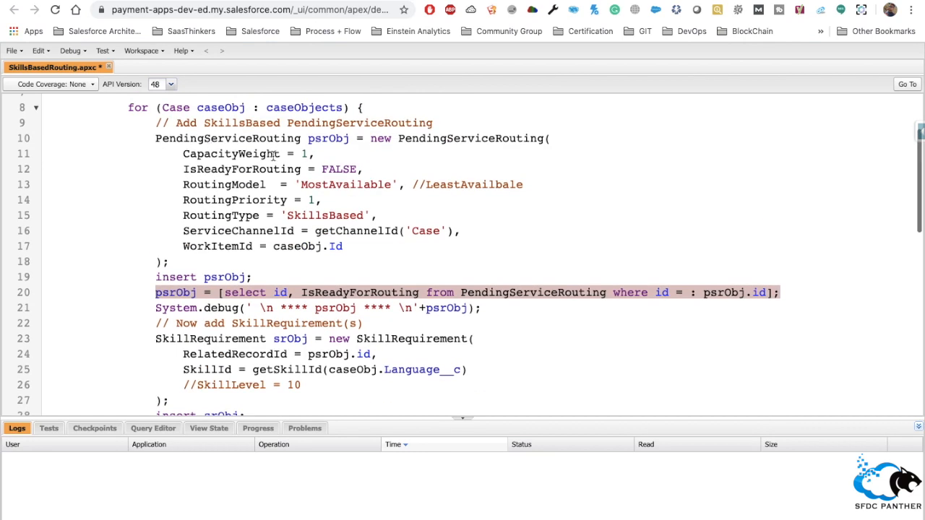
pyautogui.doubleClick(244, 138)
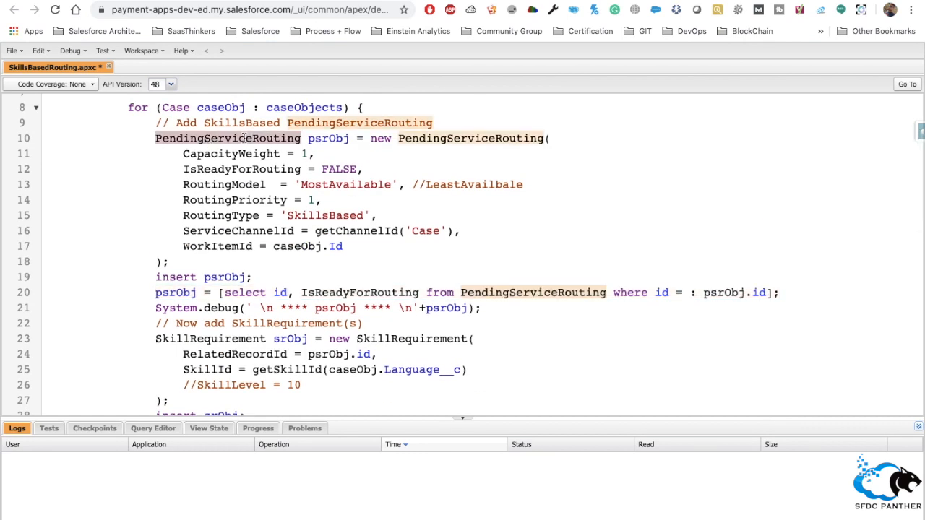
pyautogui.doubleClick(359, 292)
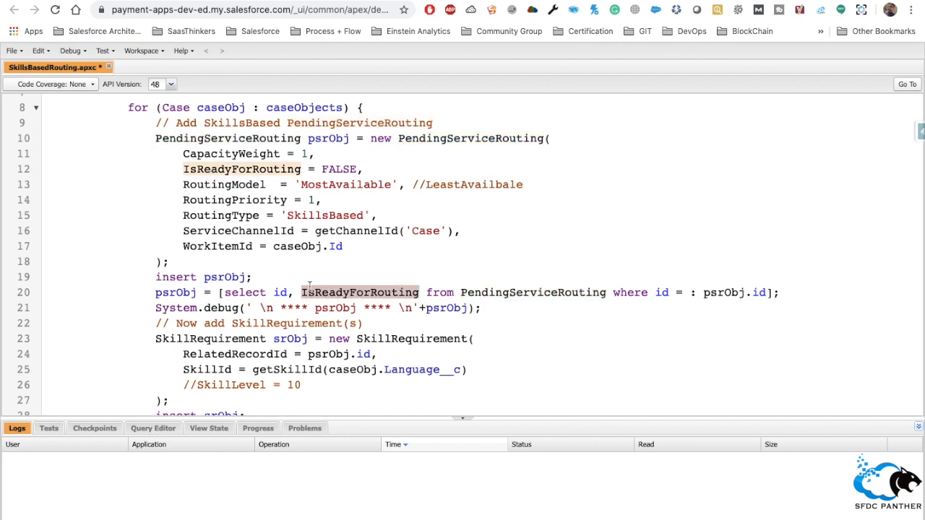
pyautogui.doubleClick(280, 292)
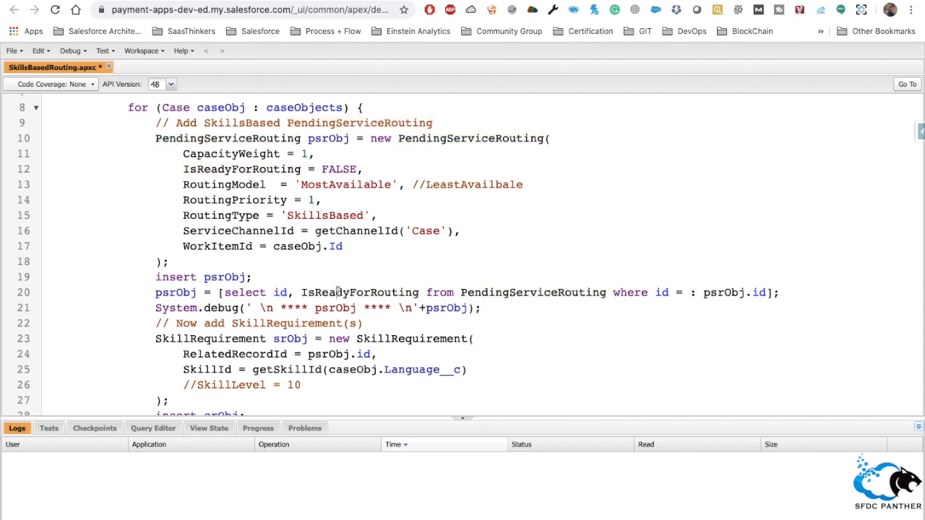
pyautogui.doubleClick(338, 292)
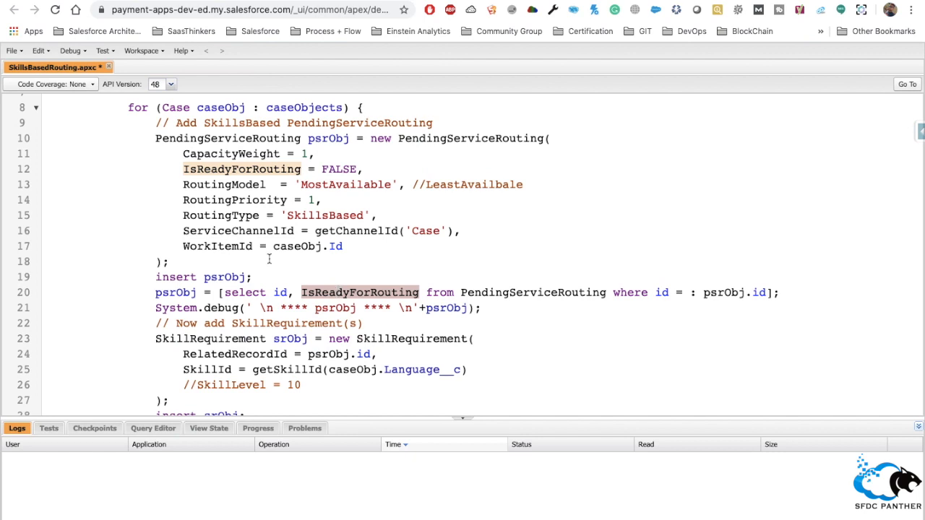
# Reread the full PendingServiceRouting constructor block together with the SOQL query that fetches the inserted record
pyautogui.moveTo(181, 261); pyautogui.dragTo(155, 140)
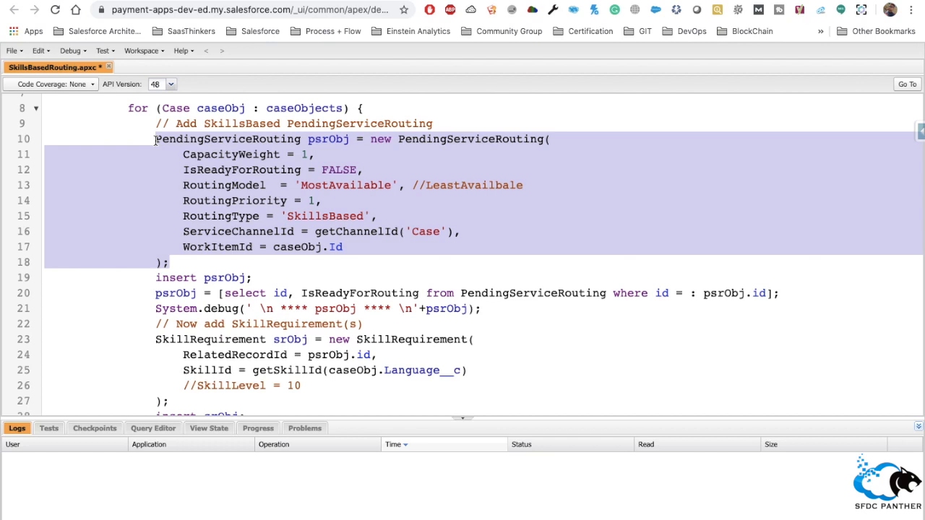
pyautogui.click(155, 140)
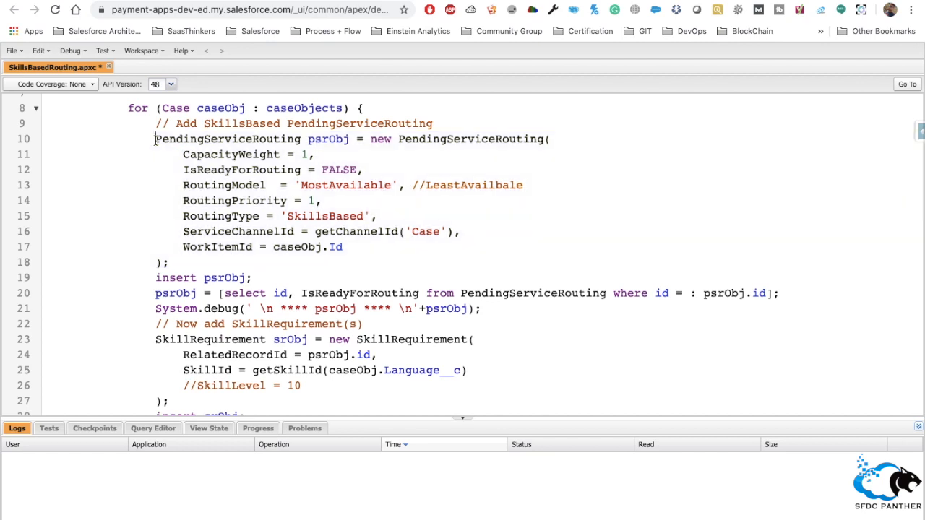
pyautogui.moveTo(155, 140); pyautogui.dragTo(188, 259)
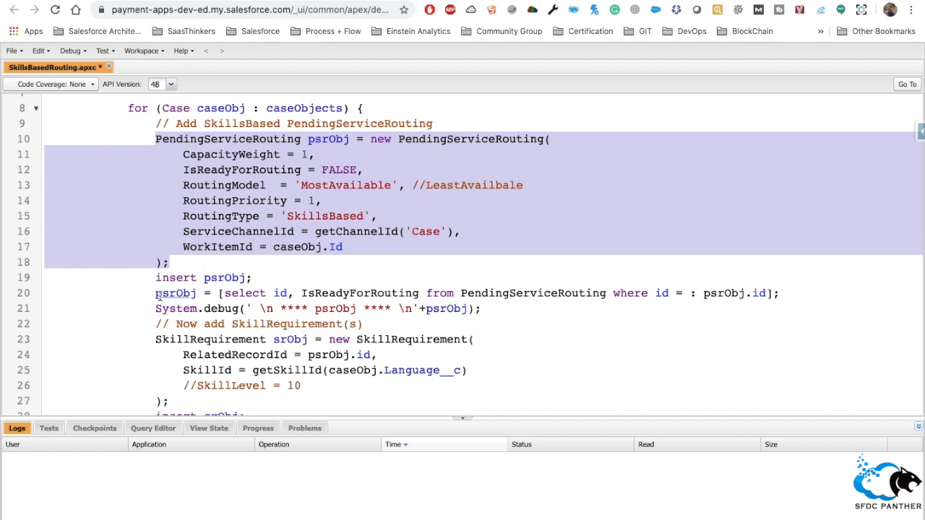
pyautogui.moveTo(156, 293); pyautogui.dragTo(789, 293)
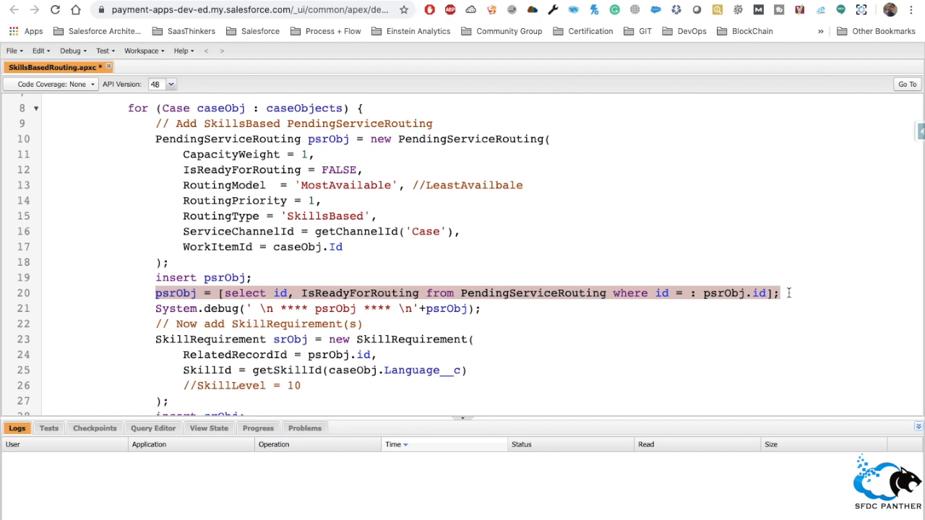
# Examine the SkillRequirement block and how its RelatedRecordId is assigned from psrObj.id
pyautogui.scroll(-2, 399, 331)
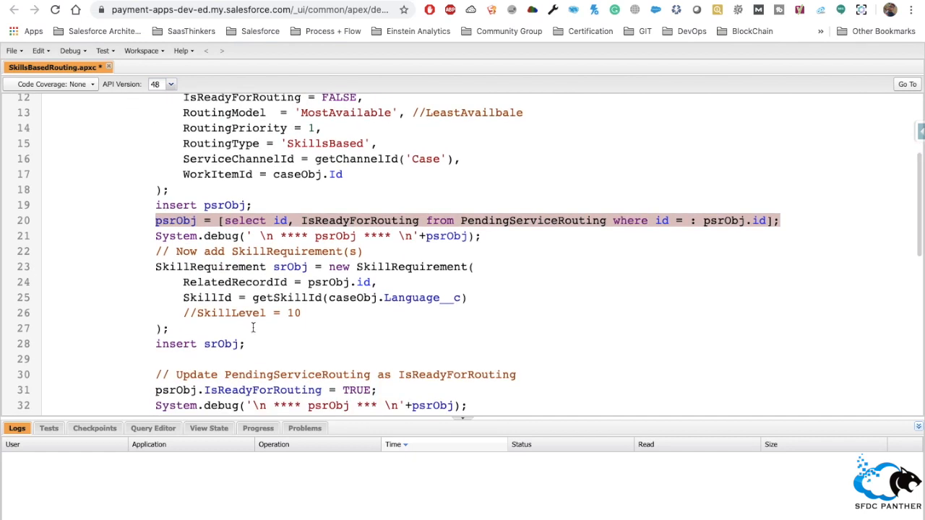
pyautogui.click(157, 268)
pyautogui.moveTo(157, 268); pyautogui.dragTo(259, 342)
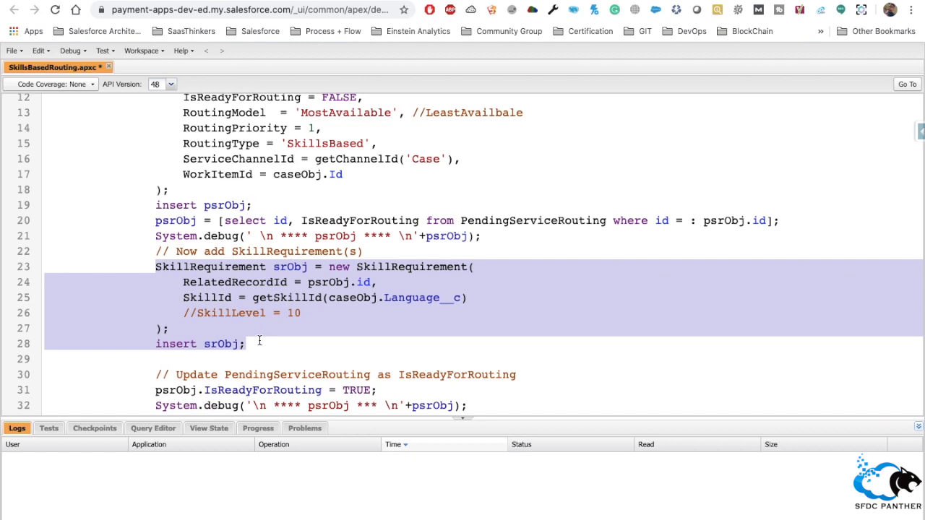
pyautogui.click(289, 266)
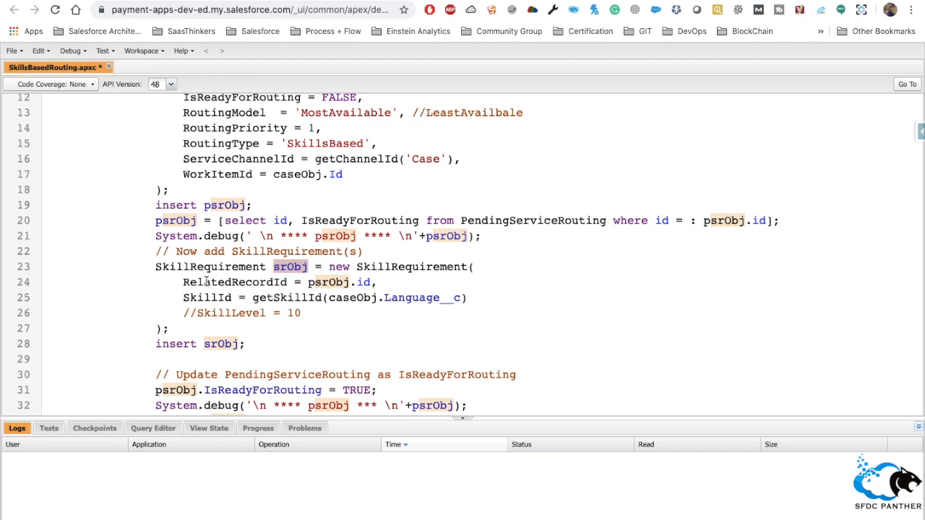
pyautogui.moveTo(182, 282); pyautogui.dragTo(289, 282)
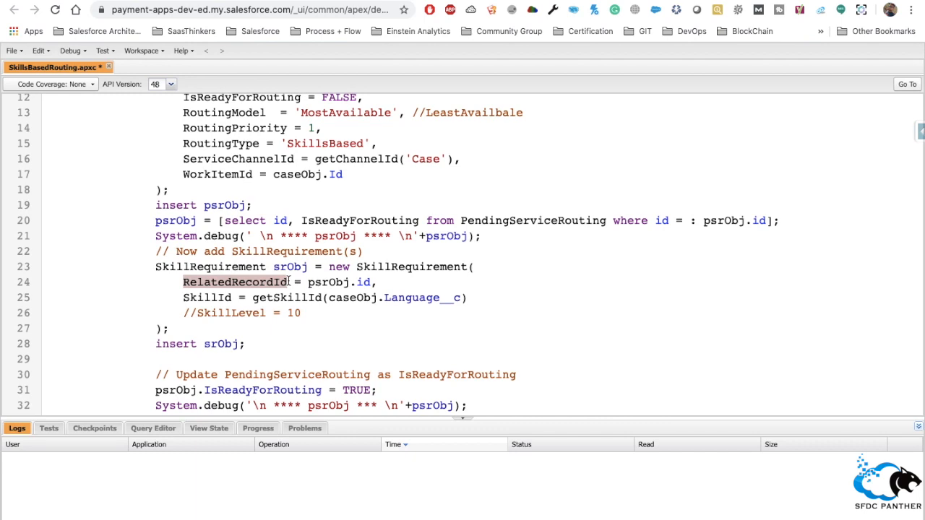
pyautogui.moveTo(307, 281); pyautogui.dragTo(370, 283)
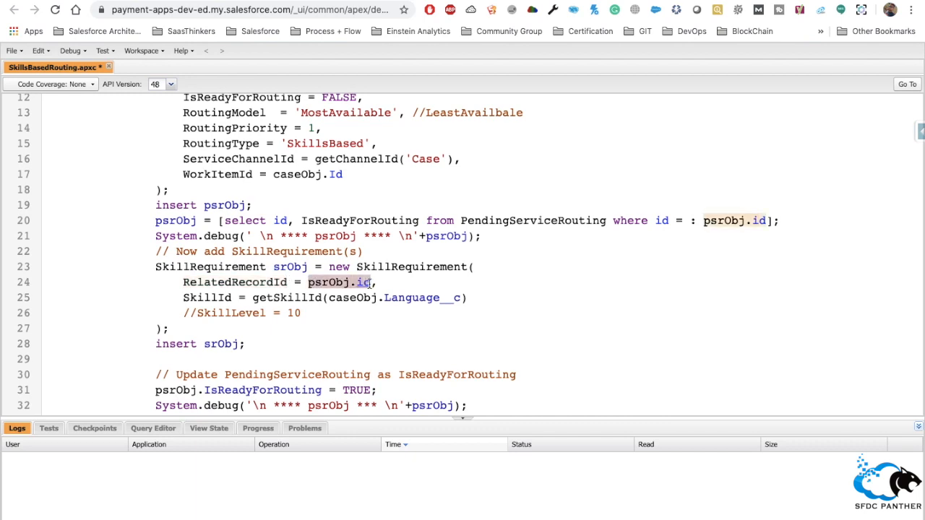
# Examine the SkillId assignment through getSkillId with caseObj.Language__c, the commented-out SkillLevel line and the srObj insert
pyautogui.doubleClick(203, 297)
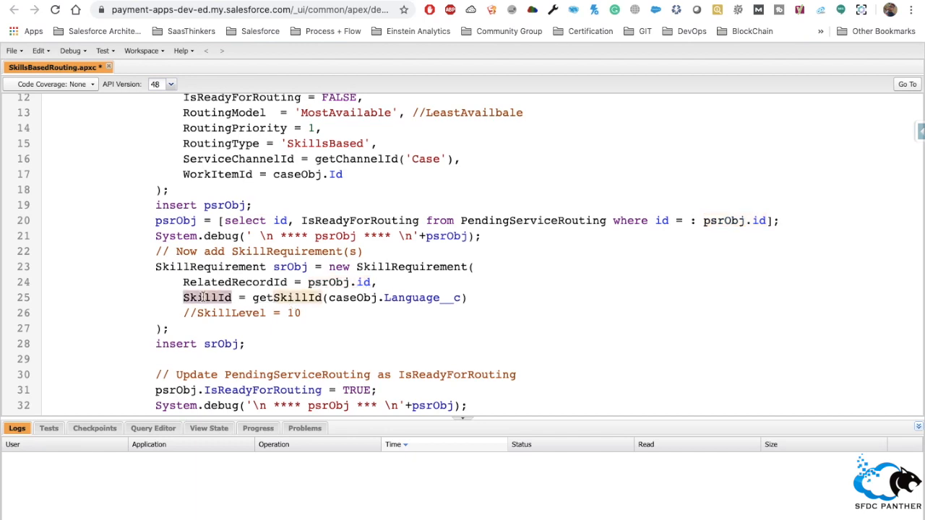
pyautogui.doubleClick(262, 295)
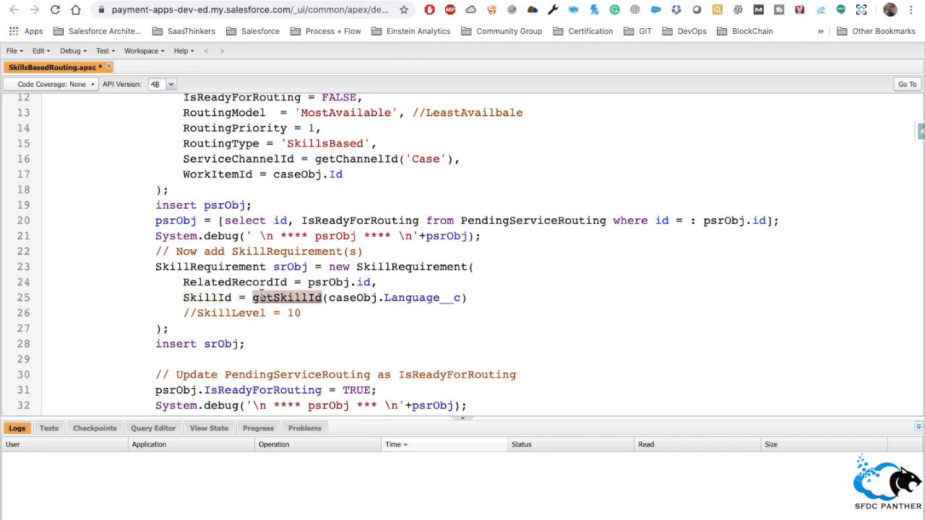
pyautogui.moveTo(330, 298); pyautogui.dragTo(464, 298)
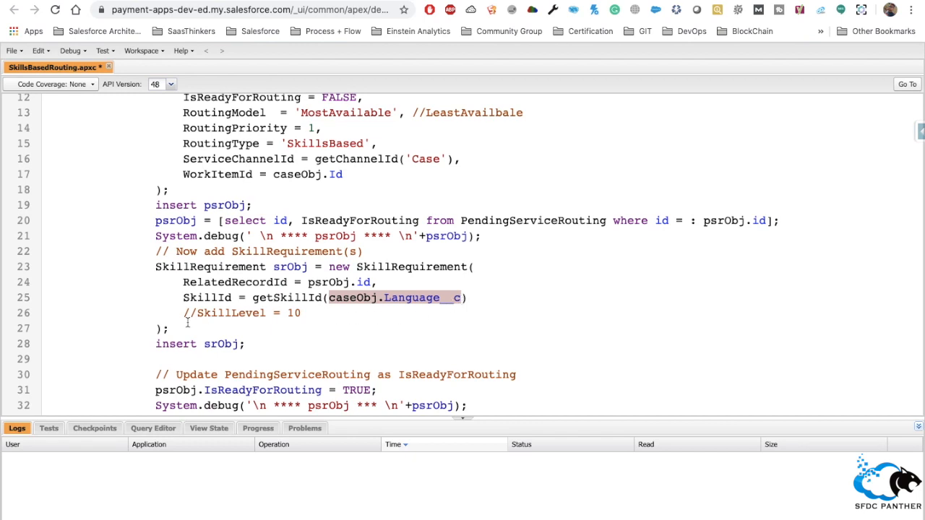
pyautogui.moveTo(183, 314); pyautogui.dragTo(313, 307)
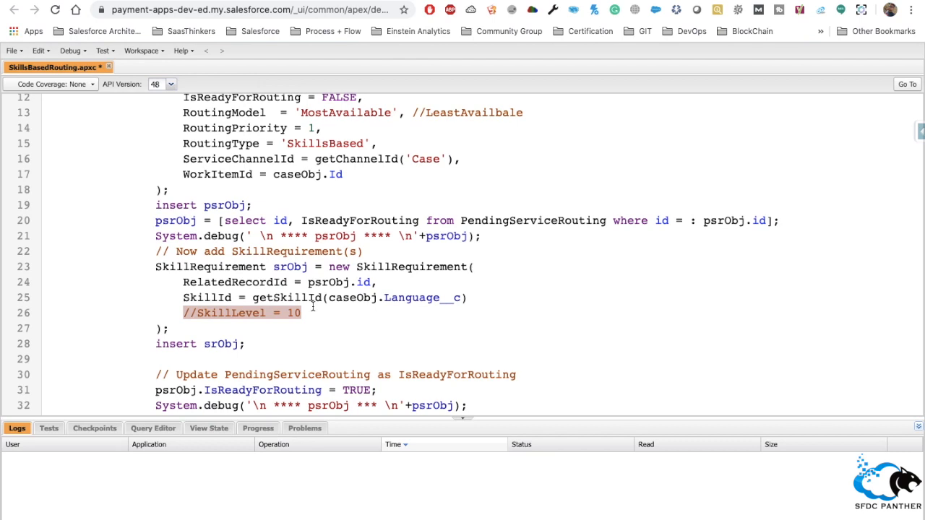
pyautogui.click(302, 313)
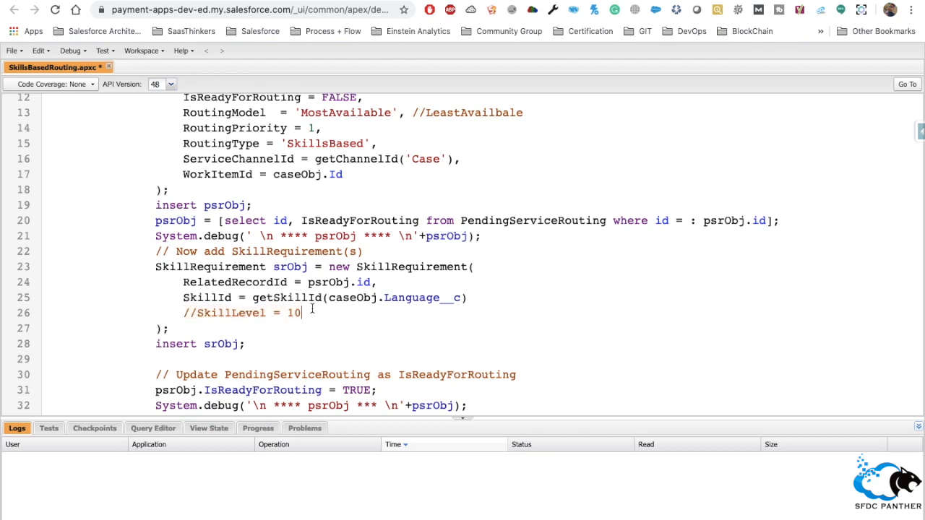
pyautogui.moveTo(302, 313); pyautogui.dragTo(184, 315)
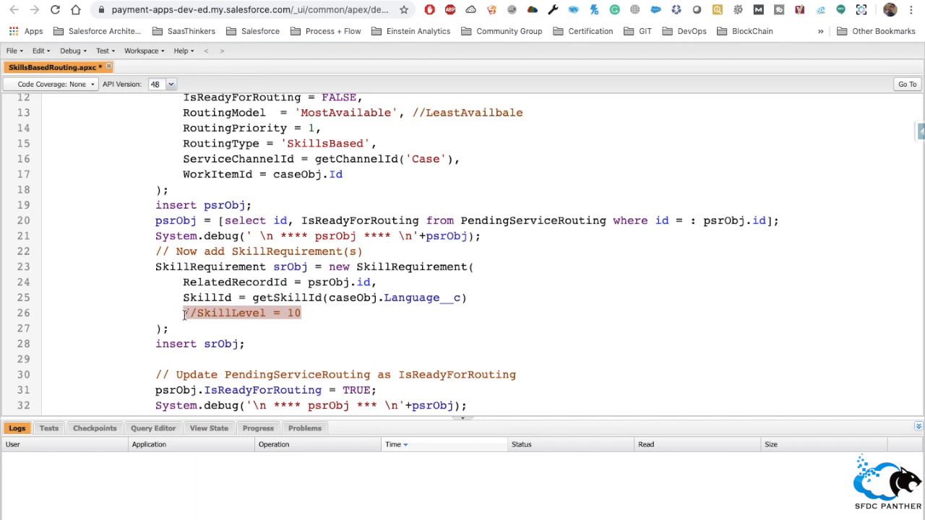
pyautogui.moveTo(155, 345); pyautogui.dragTo(260, 346)
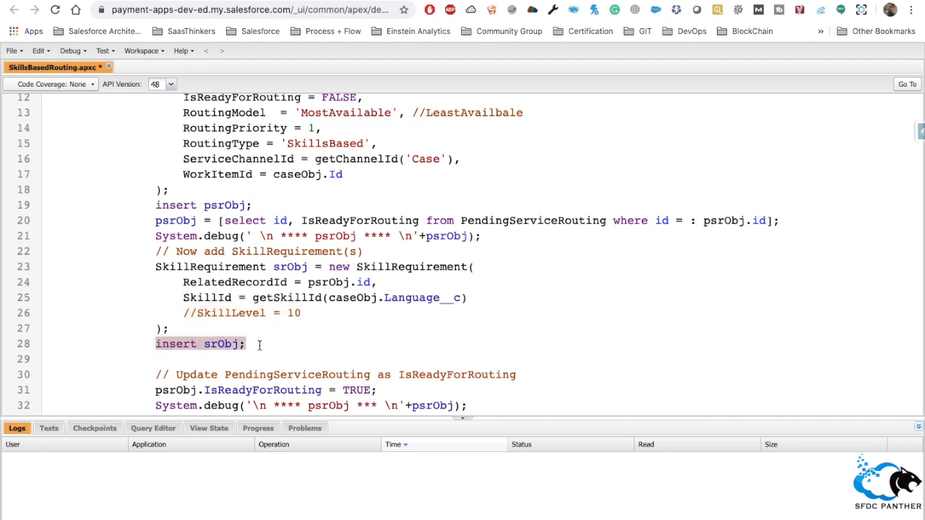
pyautogui.click(259, 345)
# Retrace the routing sequence from the PendingServiceRouting insert through the psrObj query to the SkillRequirement insert
pyautogui.scroll(3, 259, 345)
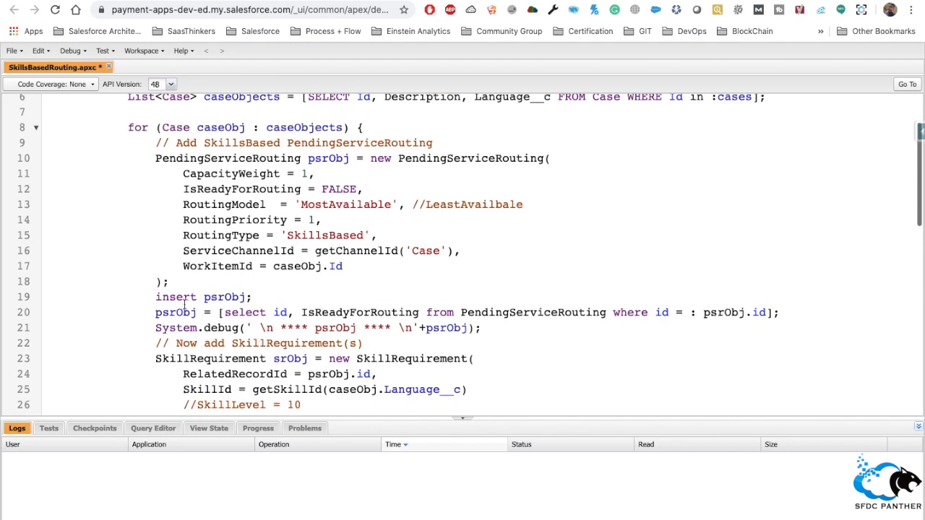
pyautogui.moveTo(153, 158); pyautogui.dragTo(276, 293)
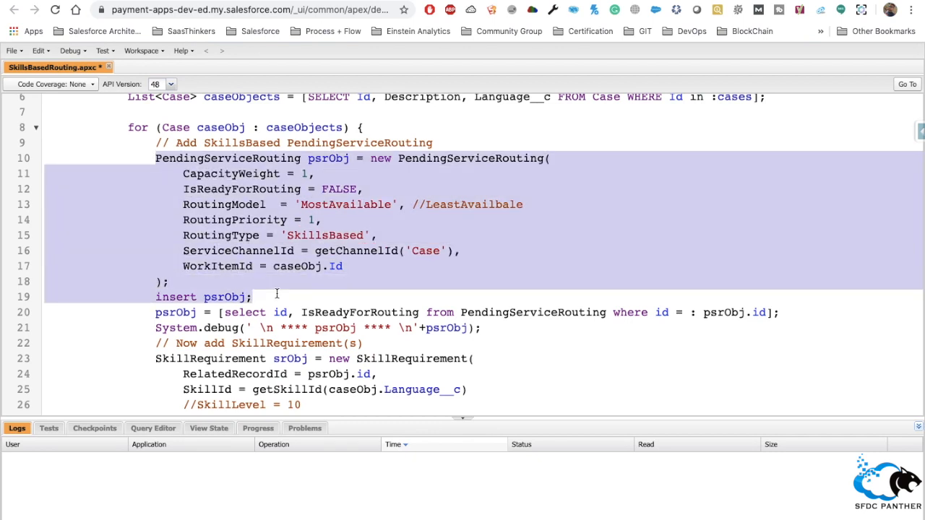
pyautogui.scroll(-2, 276, 294)
pyautogui.moveTo(156, 247); pyautogui.dragTo(295, 247)
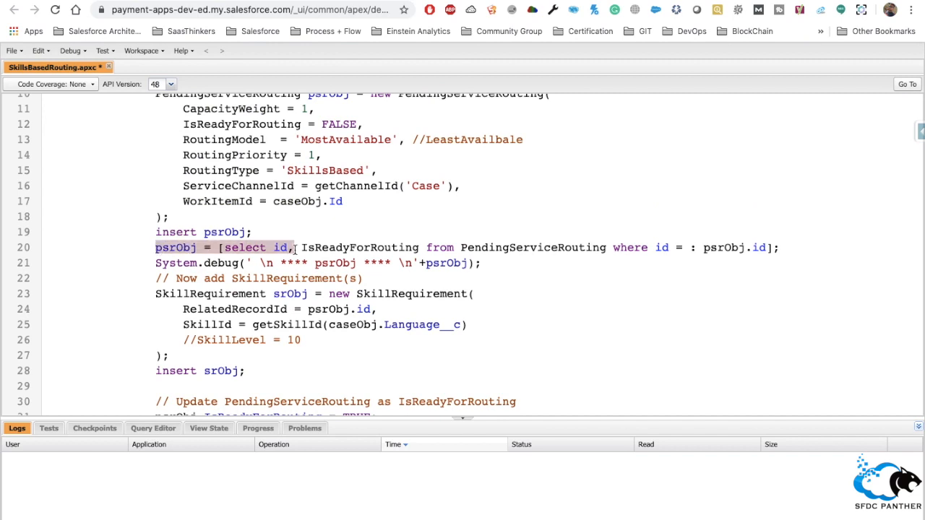
pyautogui.click(153, 293)
pyautogui.moveTo(153, 293); pyautogui.dragTo(252, 370)
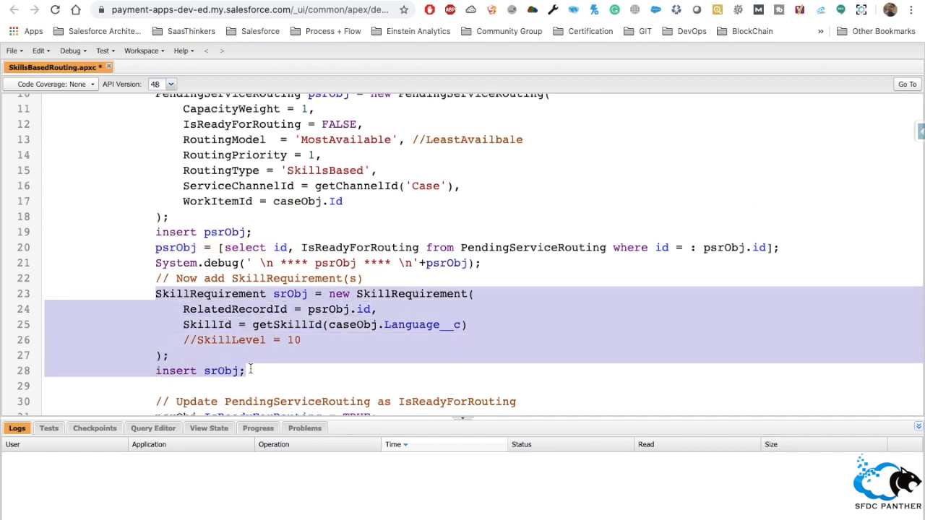
# Examine the statement that sets IsReadyForRouting to TRUE on psrObj after the SkillRequirement insert
pyautogui.scroll(-3, 250, 370)
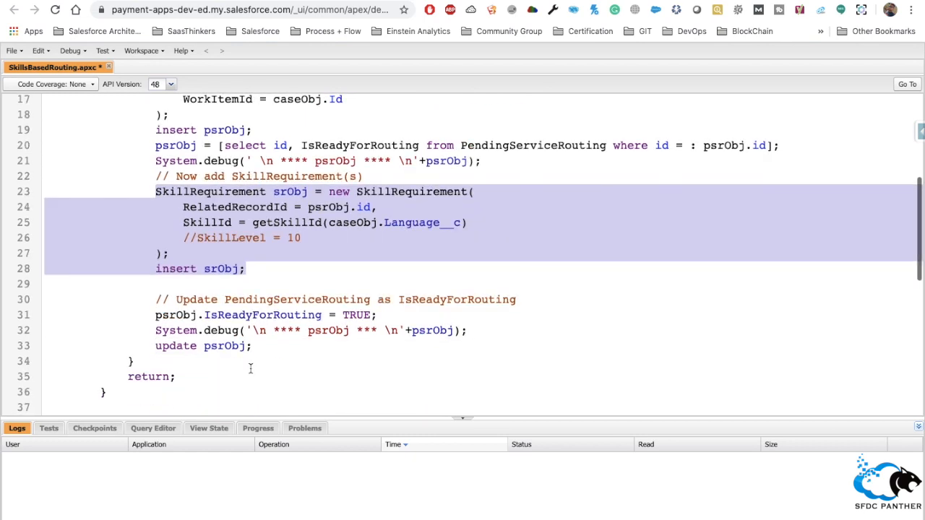
pyautogui.moveTo(153, 315); pyautogui.dragTo(406, 312)
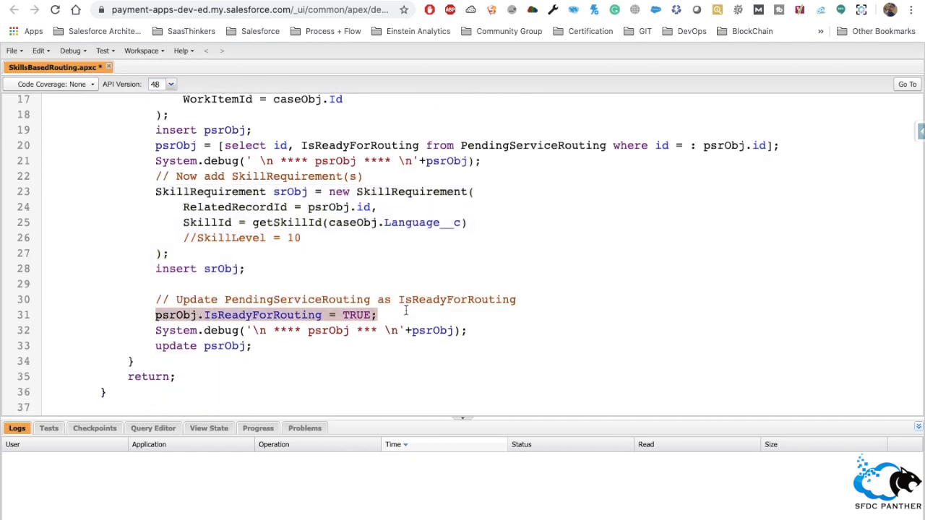
pyautogui.click(178, 312)
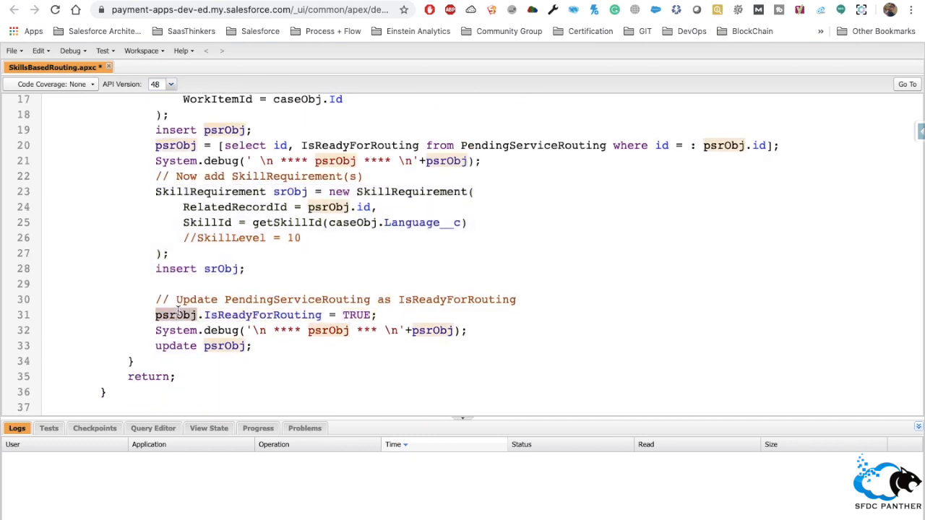
pyautogui.doubleClick(235, 312)
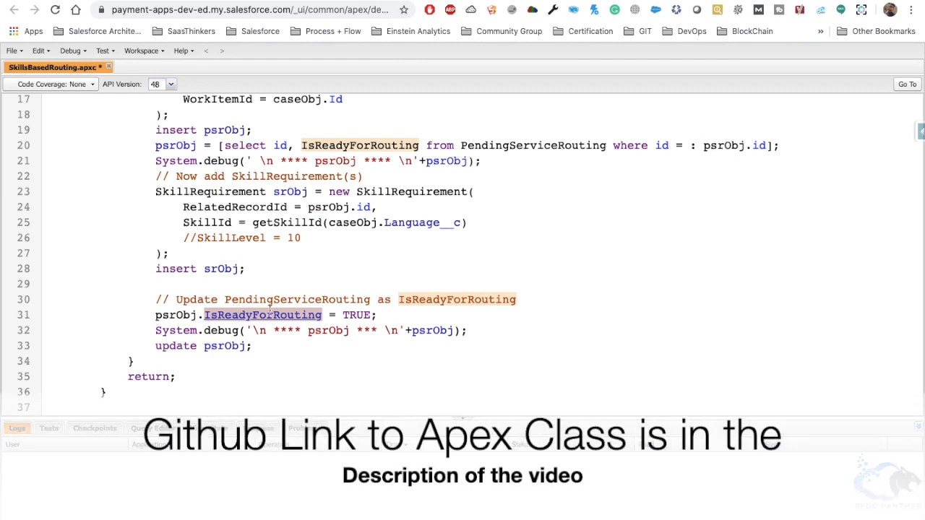
# Compare IsReadyForRouting's initial FALSE value with its TRUE assignment after the SkillRequirement insert
pyautogui.doubleClick(352, 315)
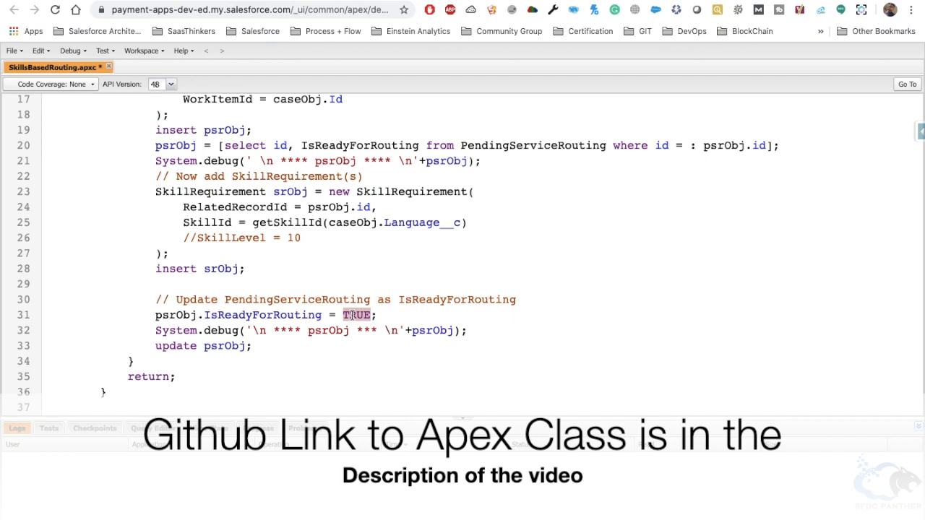
pyautogui.click(401, 315)
pyautogui.scroll(5, 401, 315)
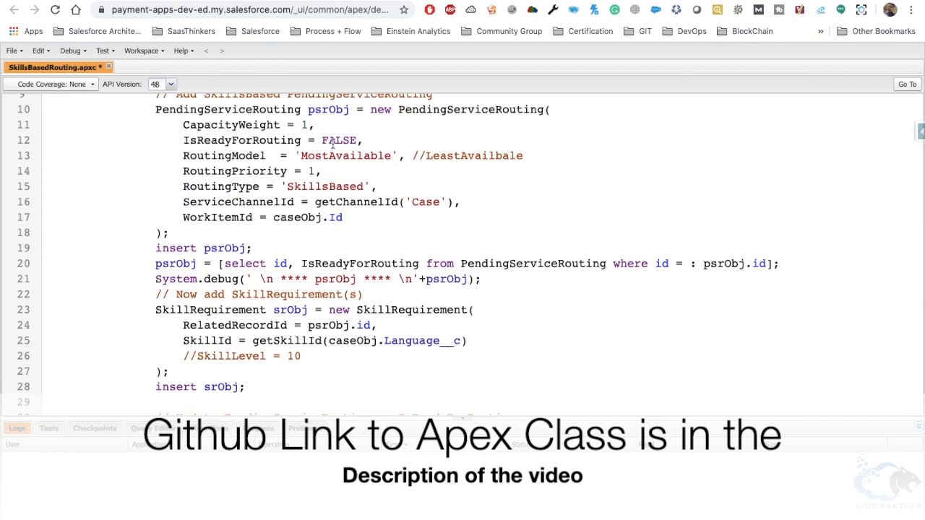
pyautogui.doubleClick(333, 141)
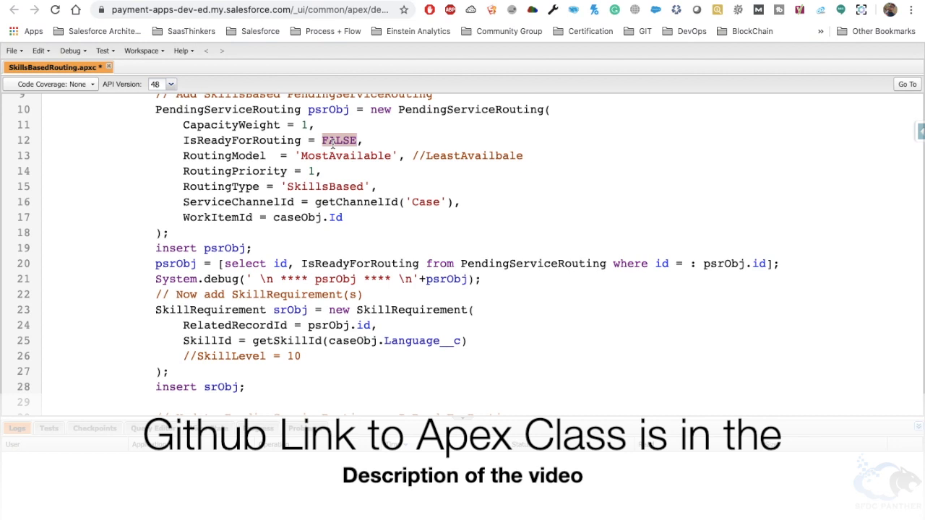
pyautogui.scroll(-1, 333, 142)
pyautogui.moveTo(156, 288); pyautogui.dragTo(260, 363)
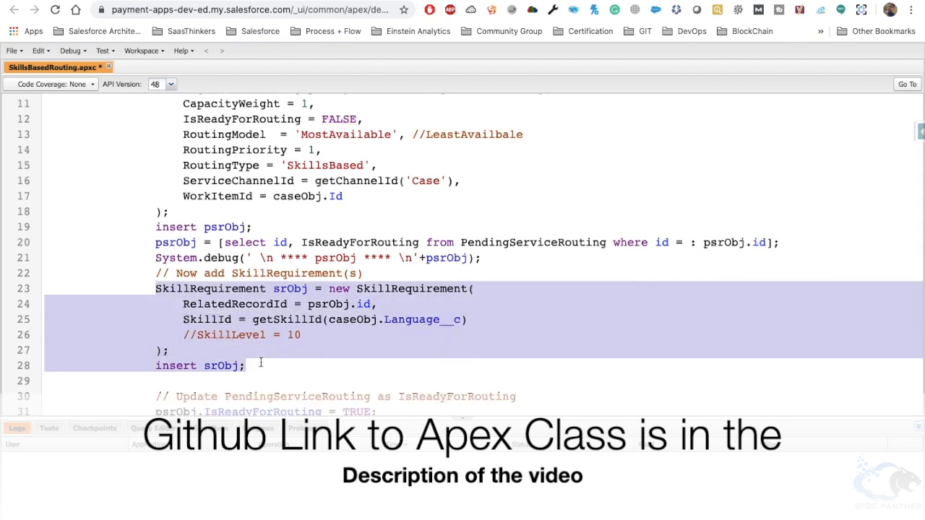
pyautogui.scroll(-3, 260, 362)
pyautogui.moveTo(155, 329); pyautogui.dragTo(394, 326)
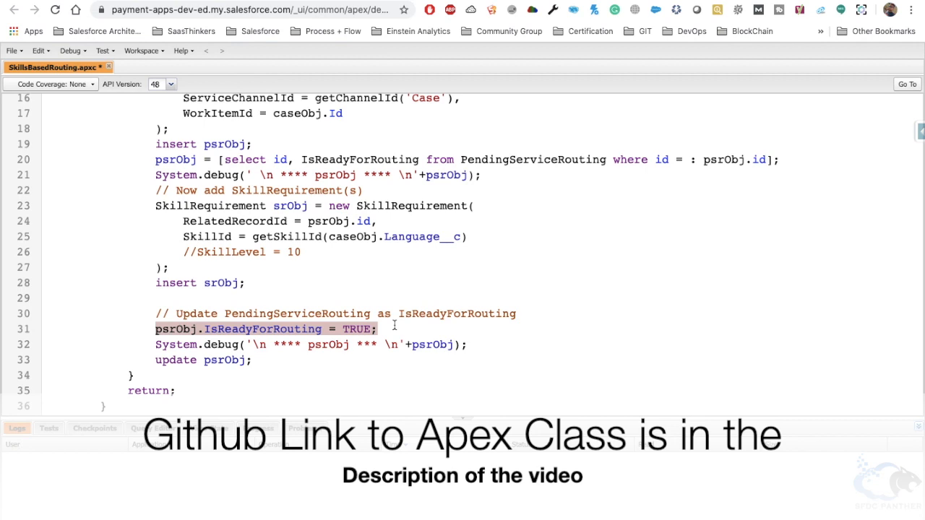
# Review how Language__c feeds the SkillRequirement block, through the srObj insert and the psrObj update
pyautogui.click(408, 245)
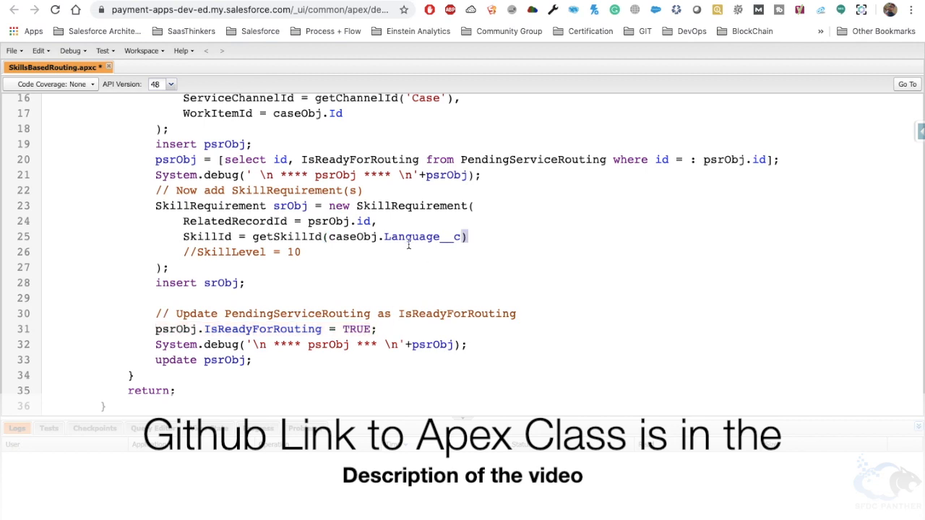
pyautogui.doubleClick(409, 237)
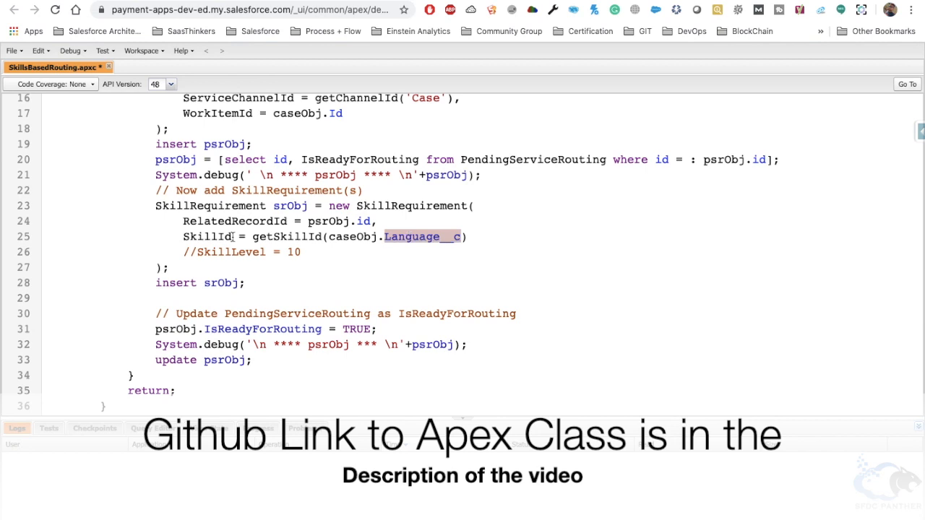
pyautogui.moveTo(155, 206); pyautogui.dragTo(257, 283)
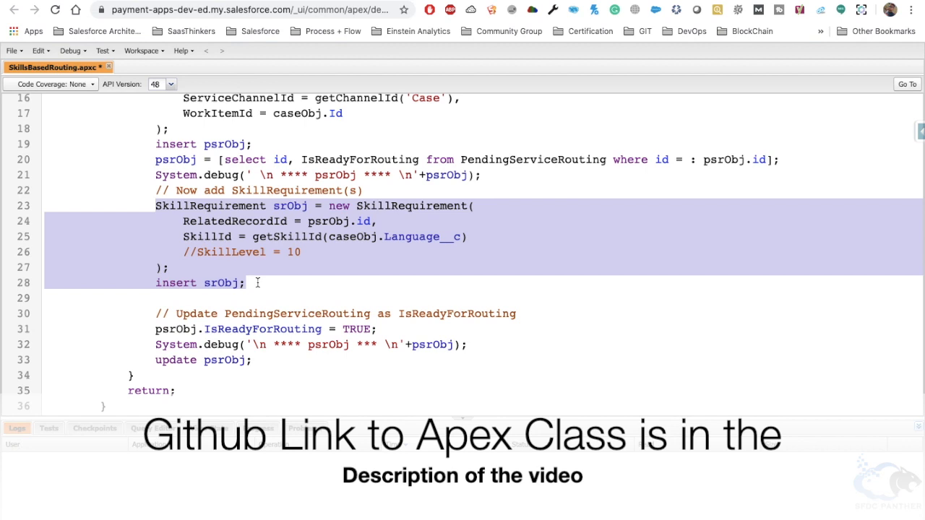
pyautogui.click(258, 283)
pyautogui.scroll(-2, 257, 282)
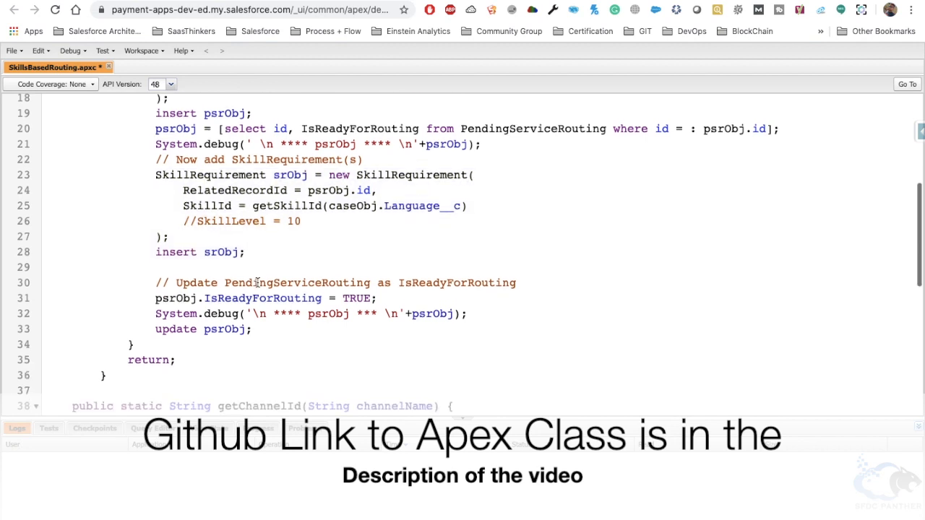
pyautogui.scroll(-2, 188, 303)
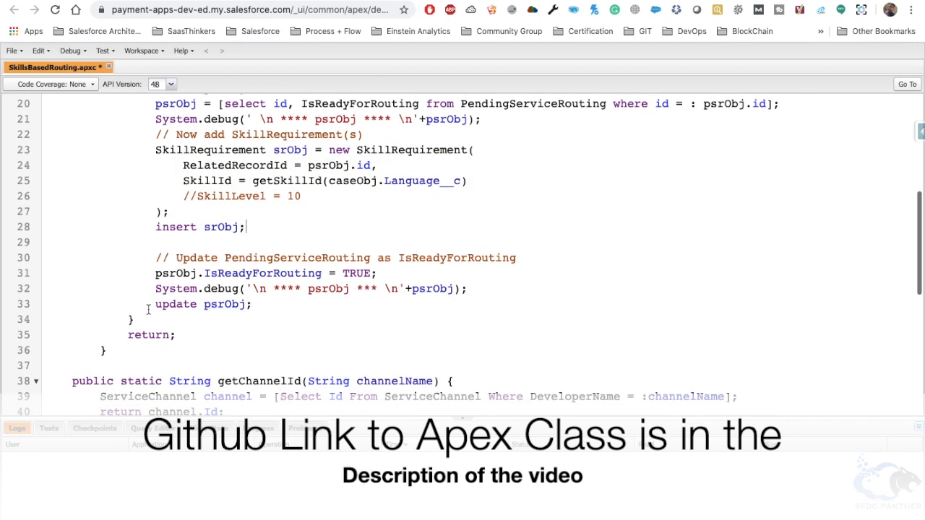
# Trace the getChannelId and getSkillId calls from the routing logic to their method definitions
pyautogui.scroll(10, 182, 330)
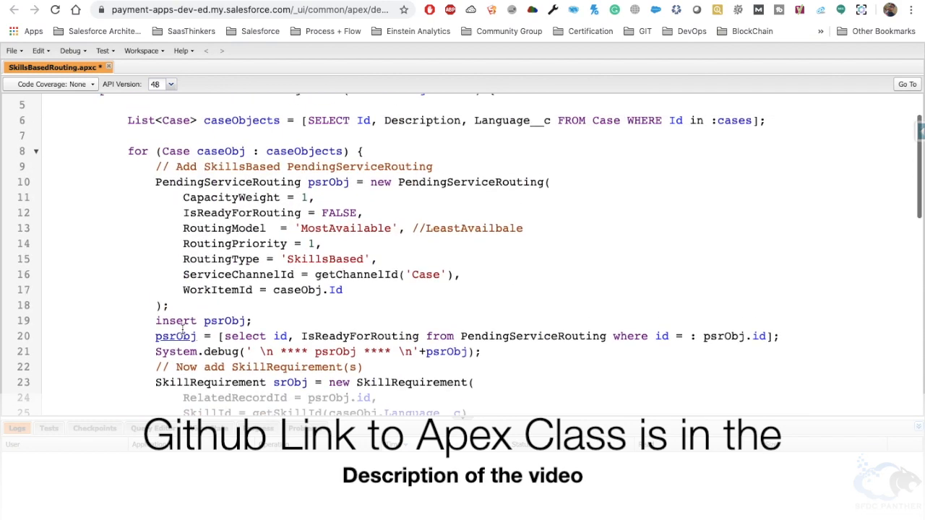
pyautogui.doubleClick(350, 275)
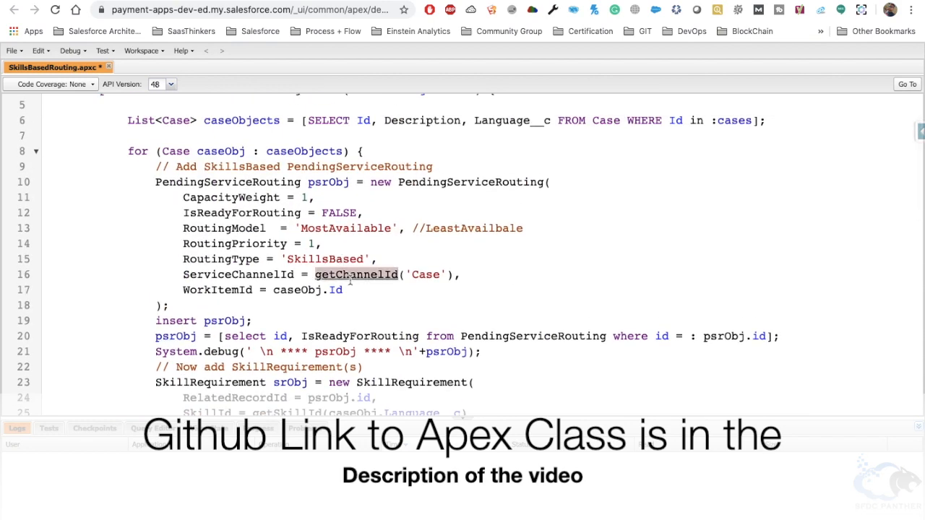
pyautogui.scroll(-9, 350, 280)
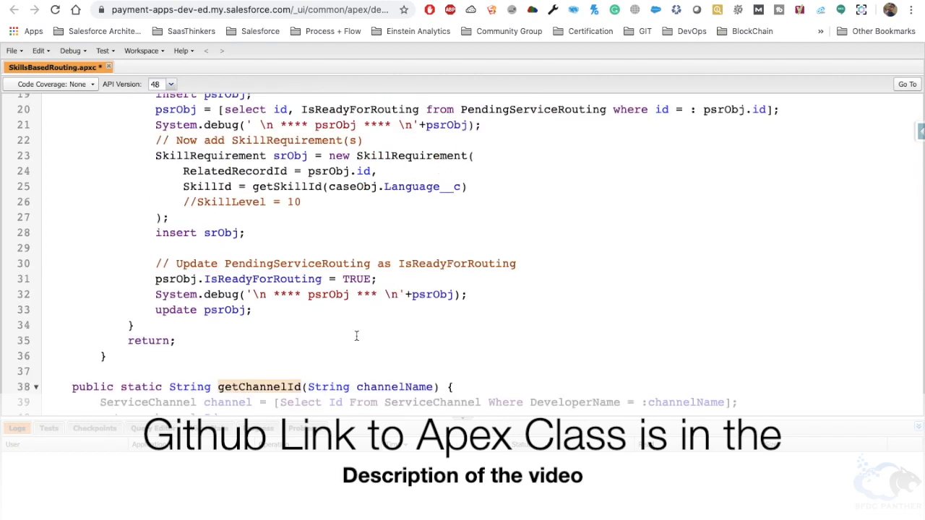
pyautogui.scroll(2, 356, 336)
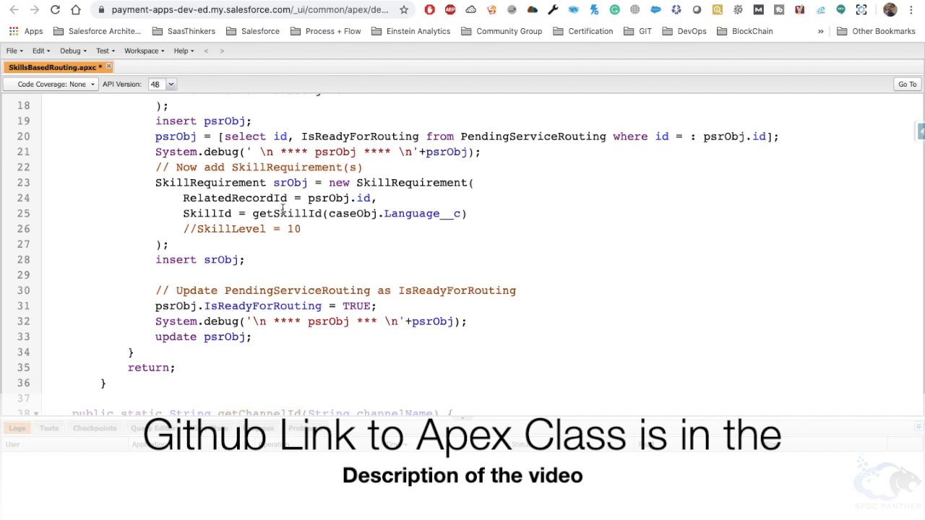
pyautogui.doubleClick(284, 212)
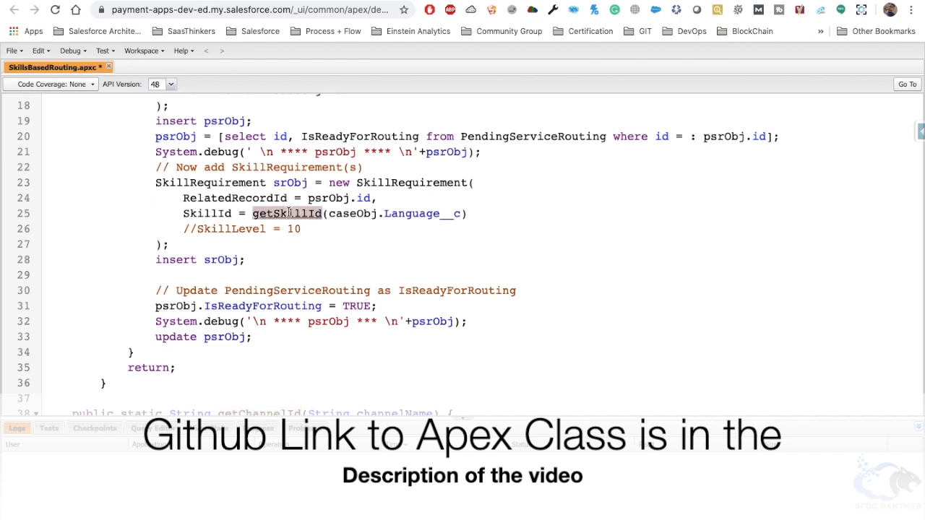
pyautogui.scroll(-5, 289, 212)
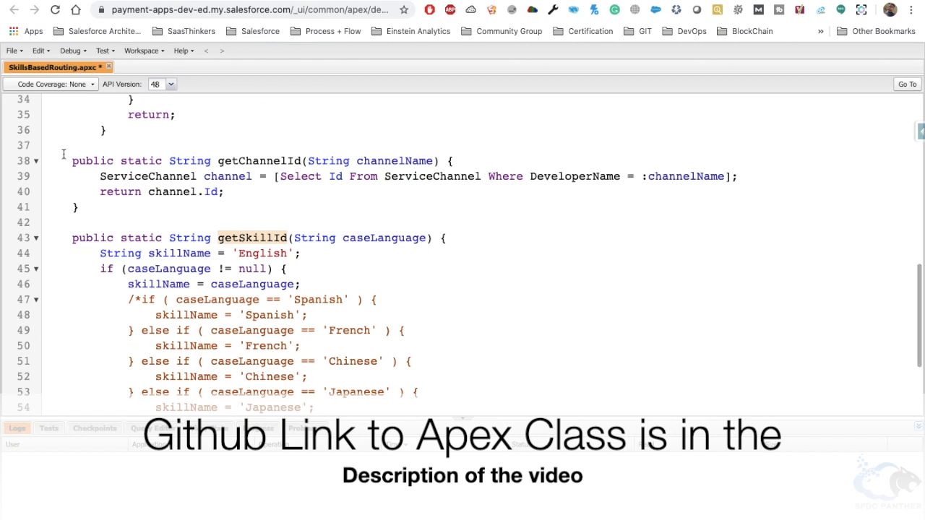
# Examine getChannelId's ServiceChannel query, its DeveloperName filter on channelName, and the call that passes 'Case'
pyautogui.moveTo(67, 161); pyautogui.dragTo(85, 210)
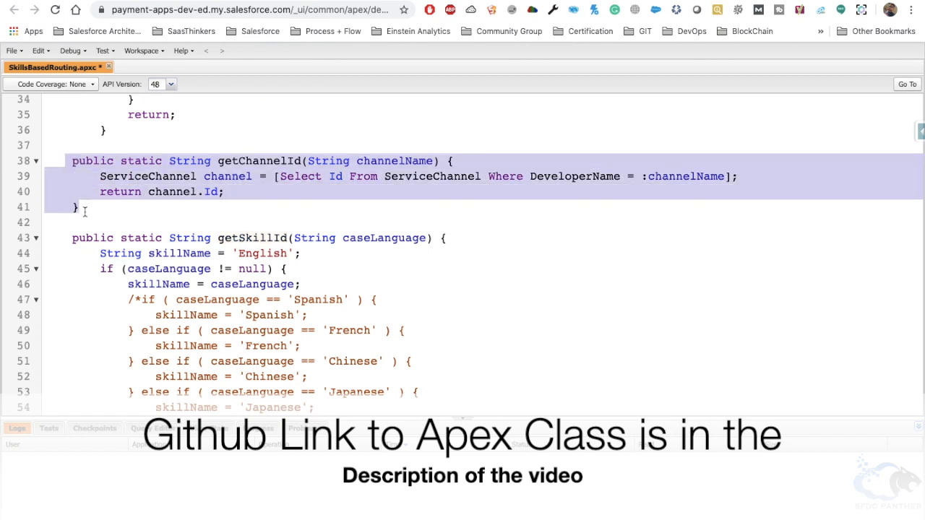
pyautogui.doubleClick(422, 175)
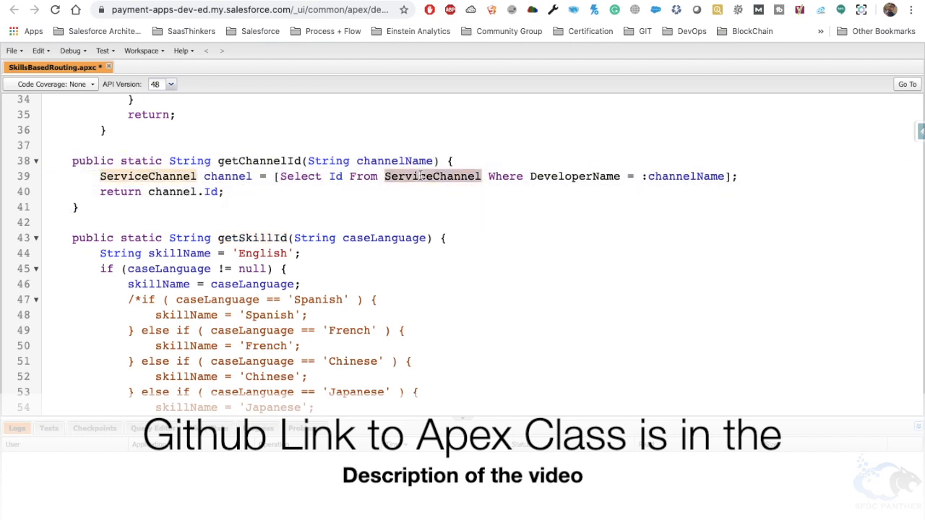
pyautogui.click(530, 177)
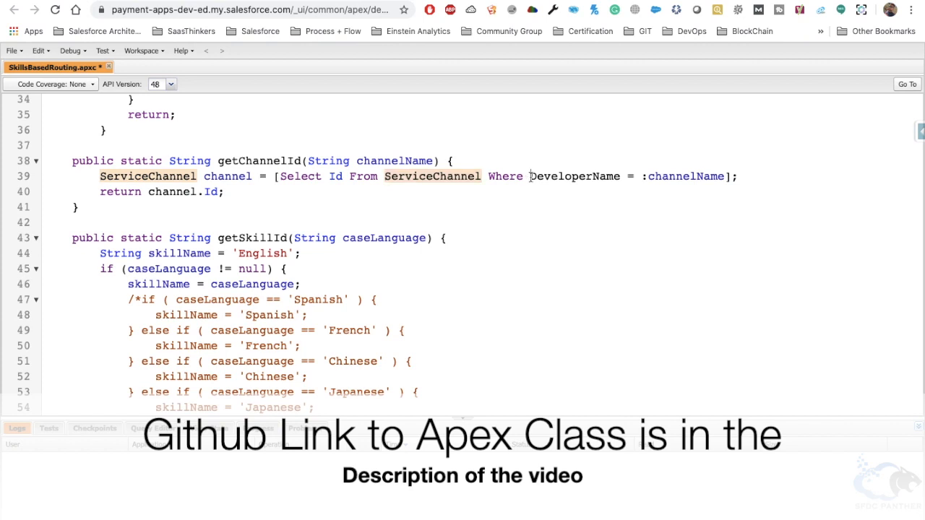
pyautogui.doubleClick(382, 160)
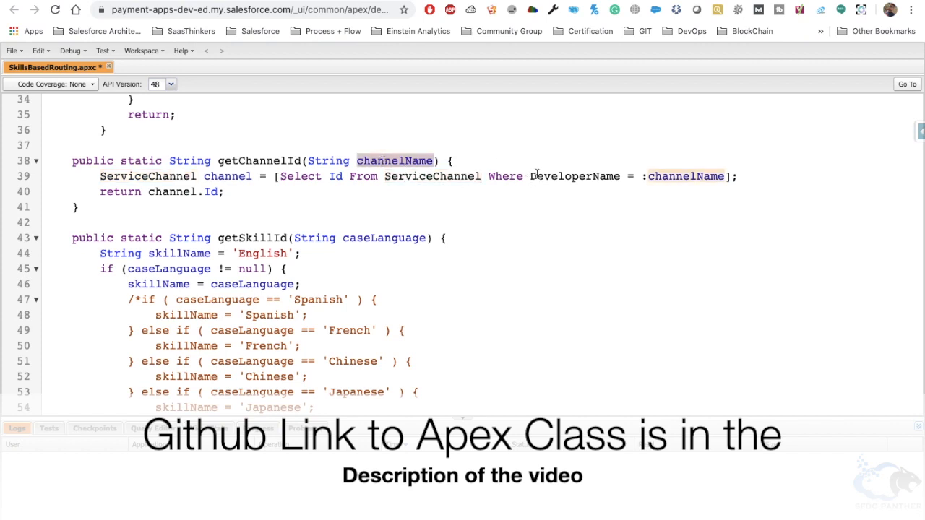
pyautogui.moveTo(531, 176); pyautogui.dragTo(729, 176)
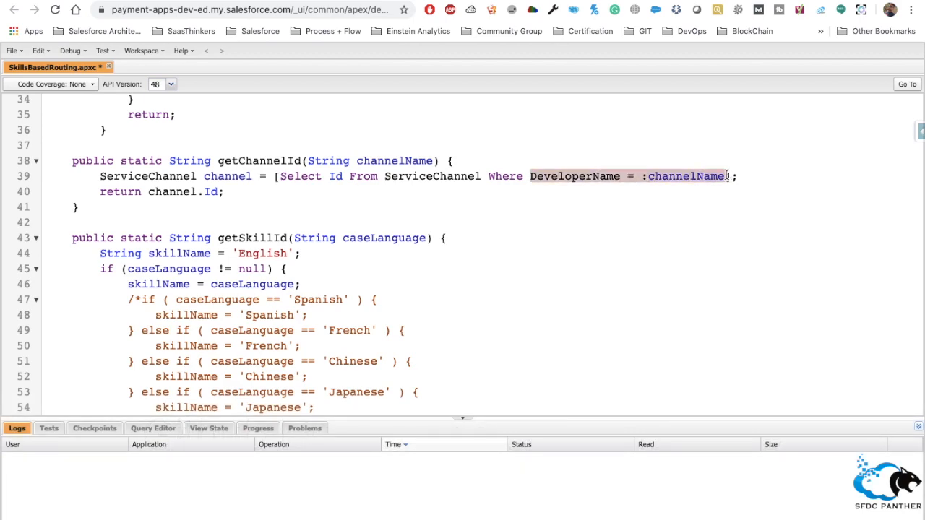
pyautogui.click(405, 160)
pyautogui.scroll(7, 404, 160)
pyautogui.scroll(2, 404, 160)
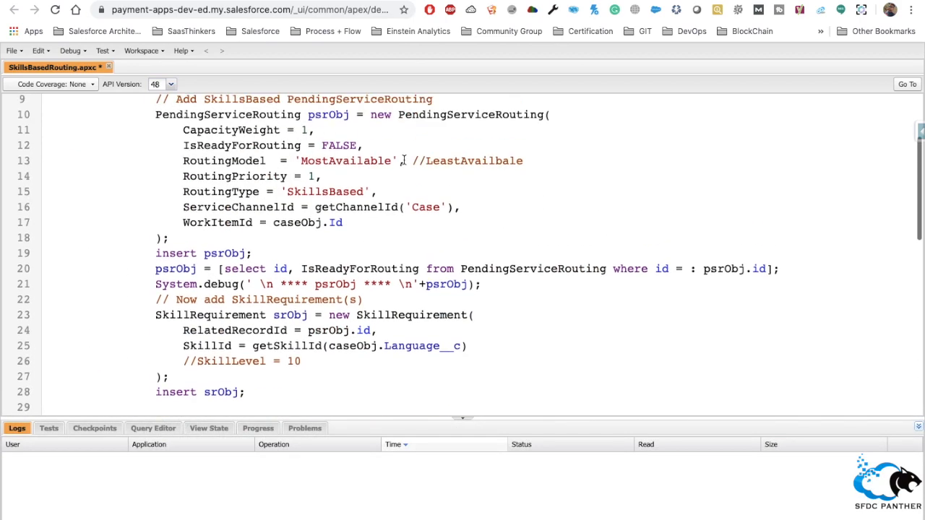
pyautogui.moveTo(315, 207); pyautogui.dragTo(491, 207)
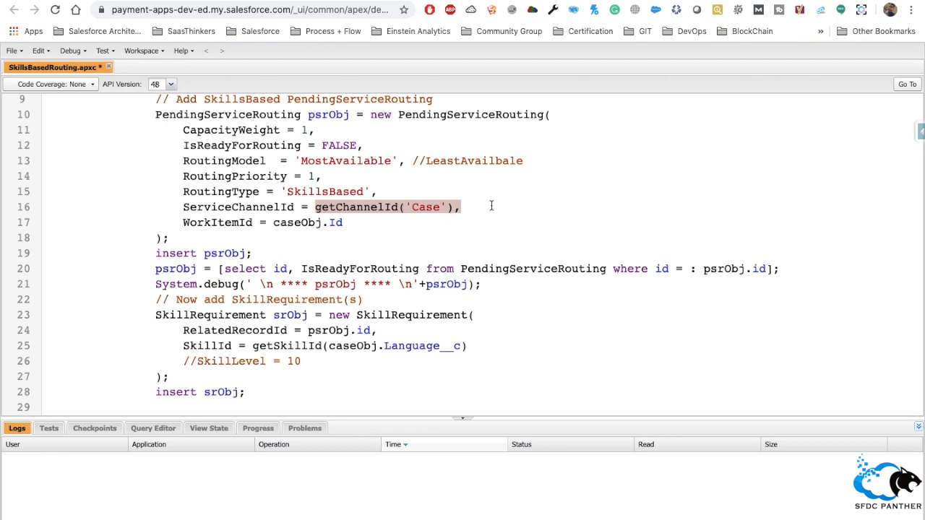
pyautogui.scroll(-10, 309, 273)
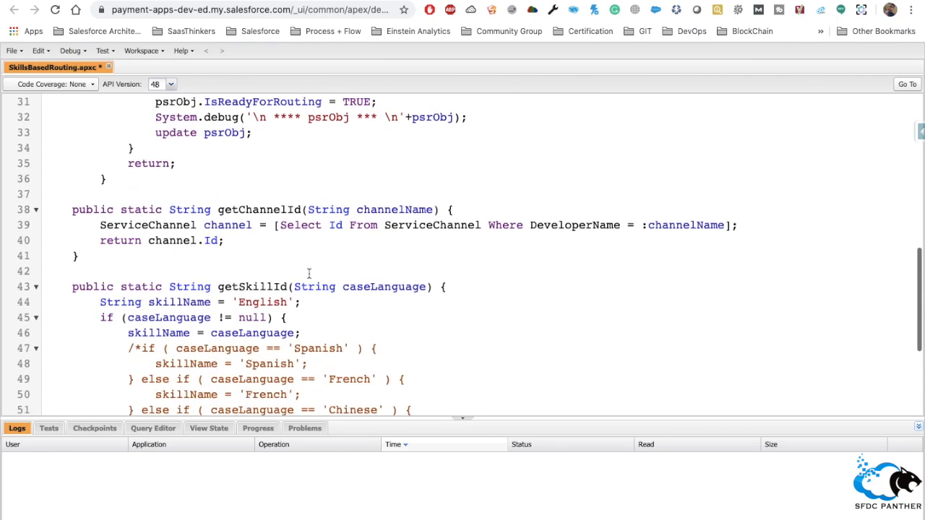
# Examine getSkillId's signature, its caseLanguage parameter and the default skillName of 'English'
pyautogui.moveTo(72, 176)
pyautogui.mouseDown()
pyautogui.moveTo(303, 191)
pyautogui.moveTo(460, 176)
pyautogui.mouseUp()
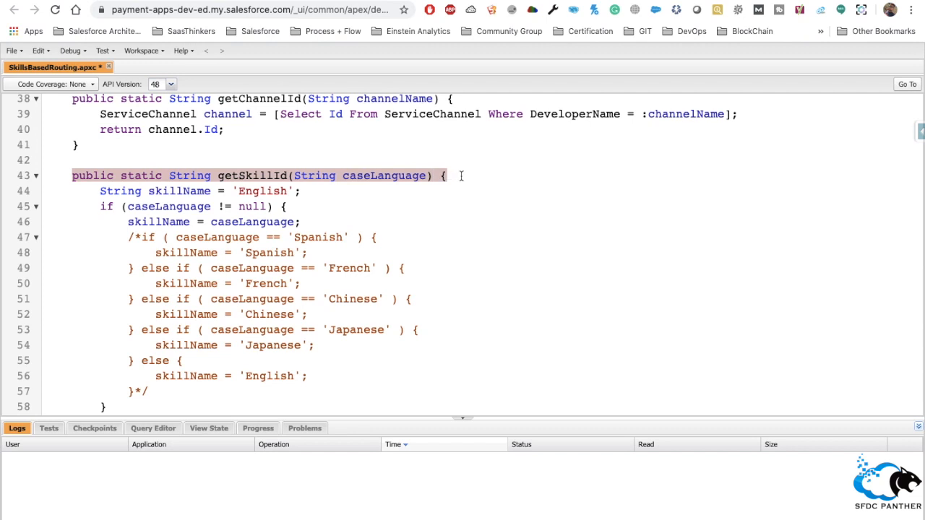
pyautogui.click(386, 176)
pyautogui.doubleClick(380, 177)
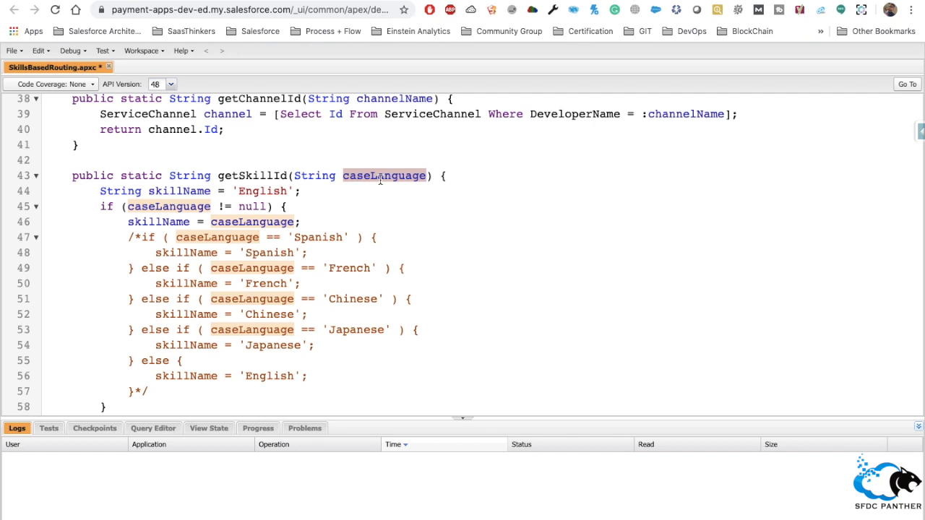
pyautogui.moveTo(100, 191); pyautogui.dragTo(330, 195)
pyautogui.doubleClick(244, 191)
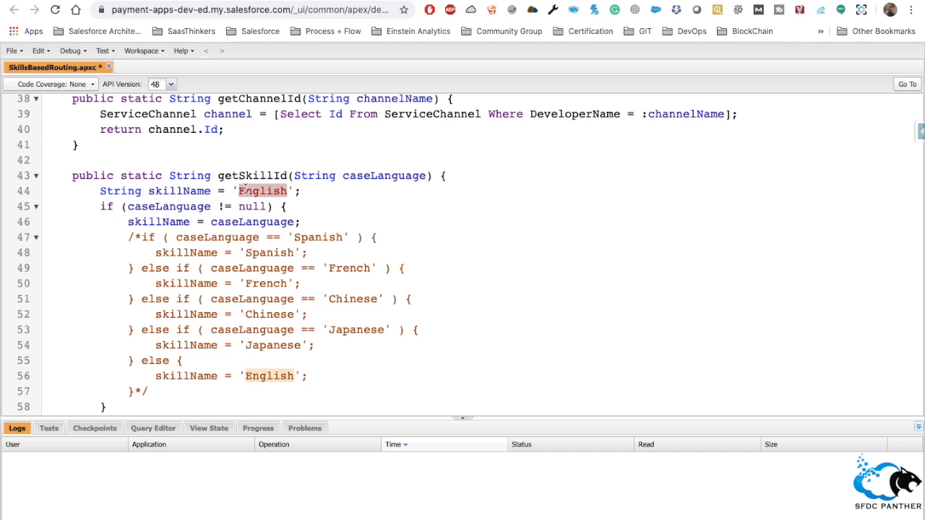
# Delete the commented-out language if/else block from getSkillId and save the SkillsBasedRouting class
pyautogui.scroll(-1, 244, 189)
pyautogui.moveTo(149, 371); pyautogui.dragTo(300, 202)
pyautogui.press('Delete')
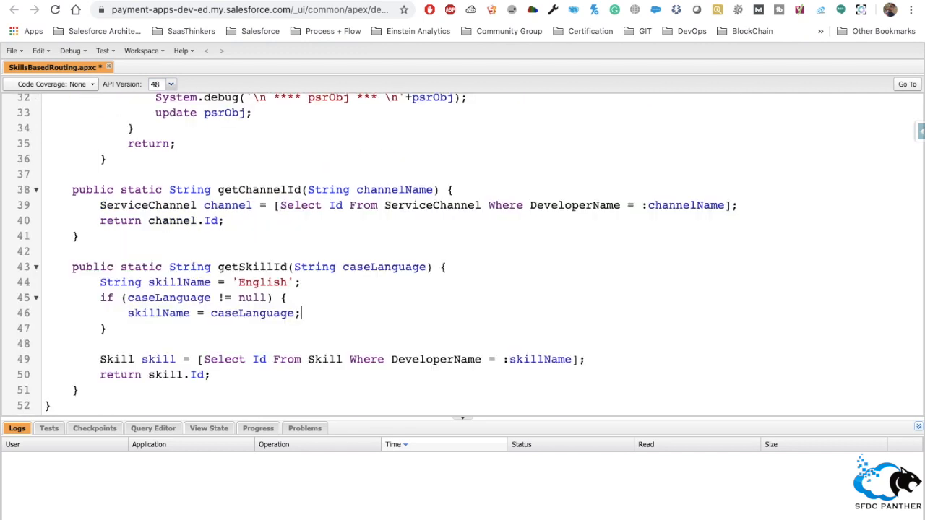
pyautogui.doubleClick(179, 298)
pyautogui.doubleClick(253, 313)
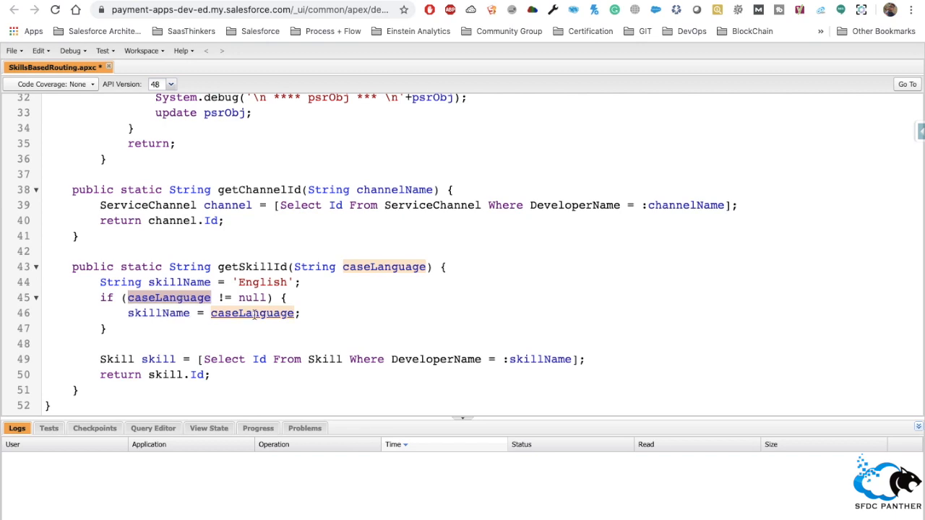
pyautogui.hotkey('ctrl', 's')
# Examine how getSkillId uses skillName in the Skill query's DeveloperName filter
pyautogui.doubleClick(192, 283)
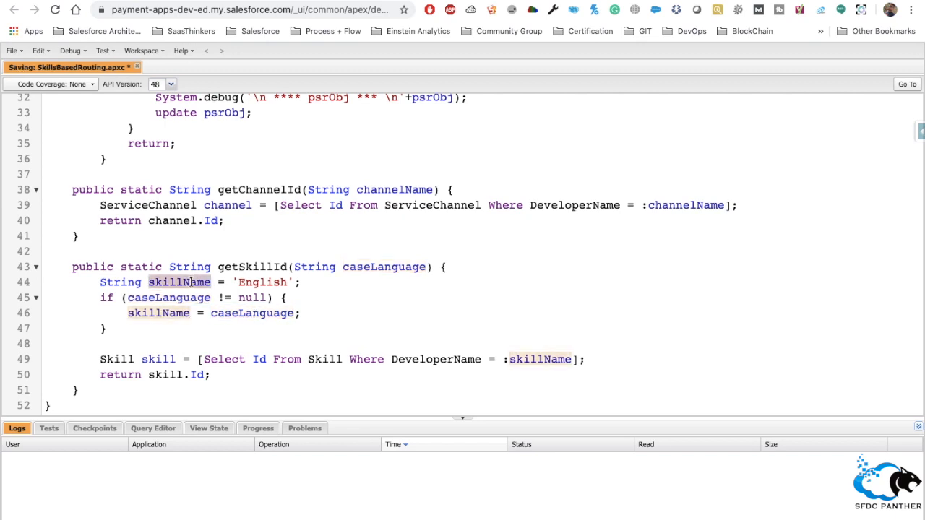
pyautogui.moveTo(594, 359); pyautogui.dragTo(101, 359)
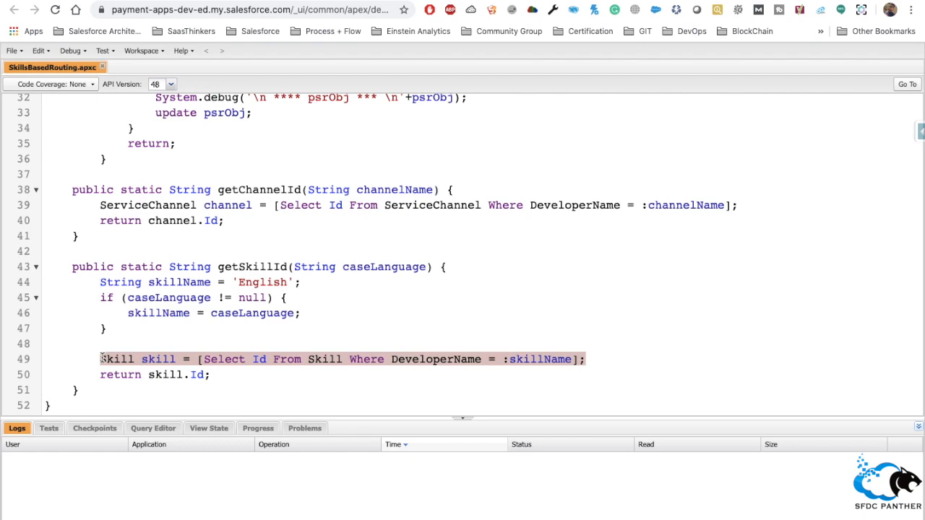
pyautogui.click(191, 335)
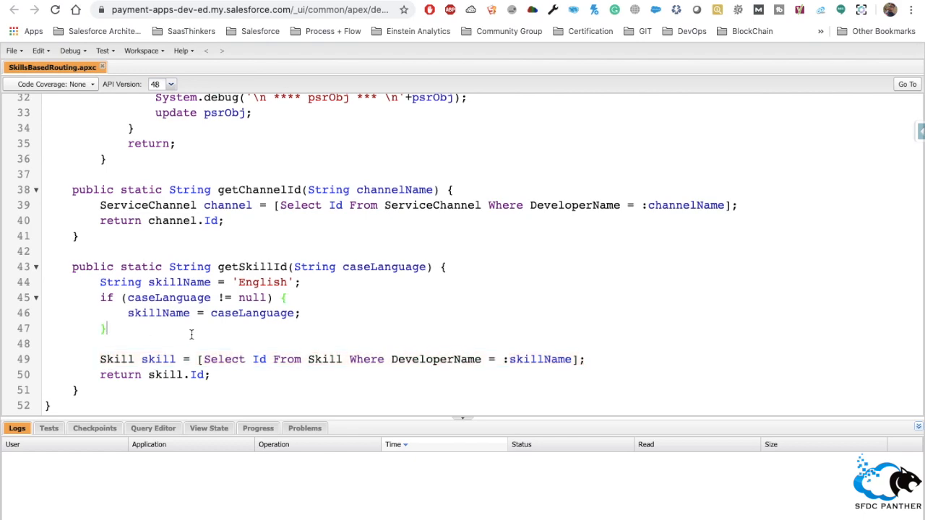
pyautogui.scroll(10, 192, 334)
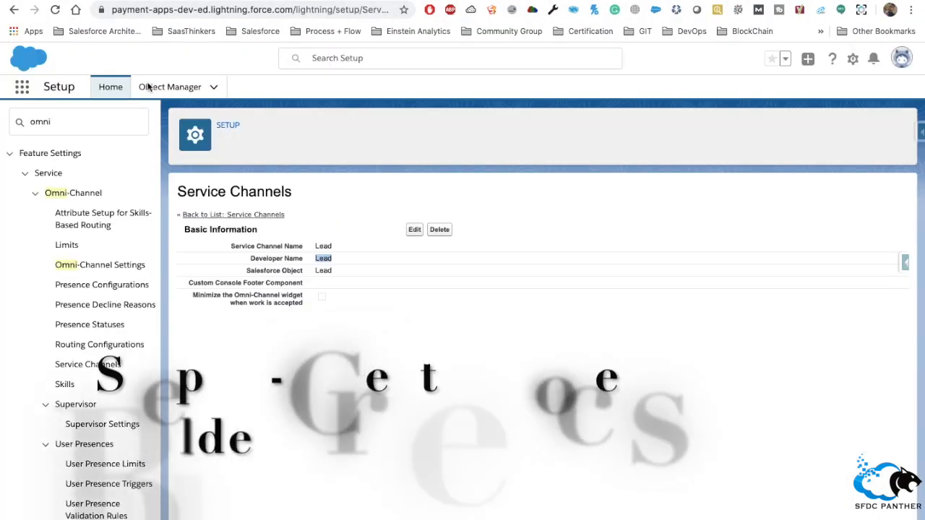
# Search Salesforce Setup for "process b" and open Process Builder
pyautogui.click(116, 87)
pyautogui.click(74, 120)
pyautogui.write('process b')
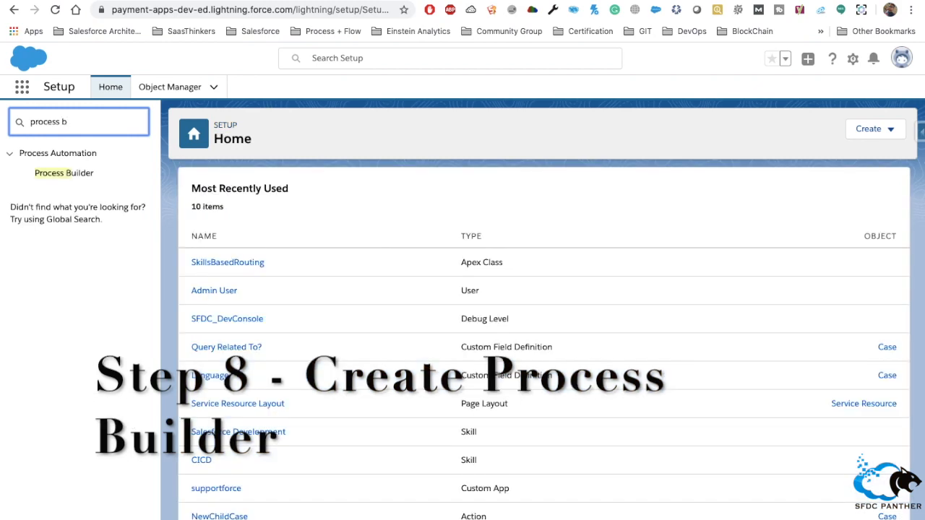
pyautogui.click(64, 173)
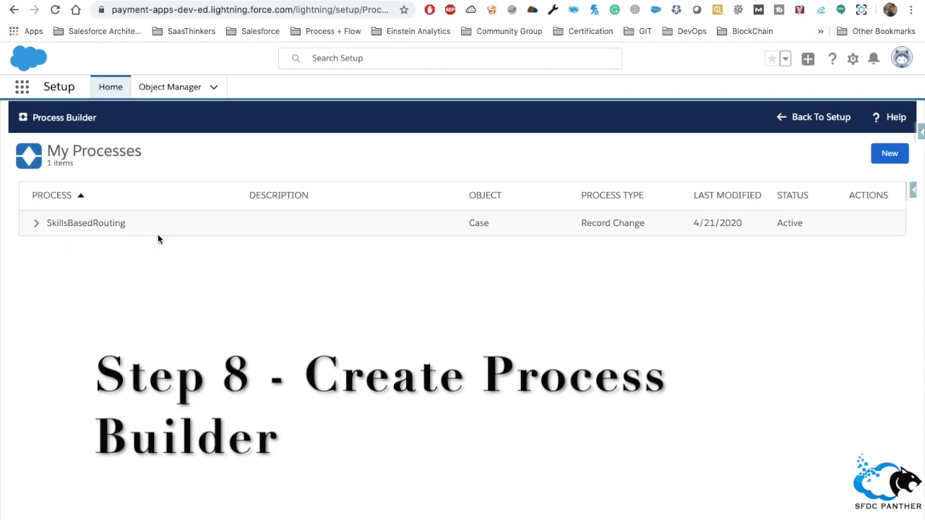
# Open the SkillsBasedRouting process and examine its Case object and the condition that starts it
pyautogui.click(86, 225)
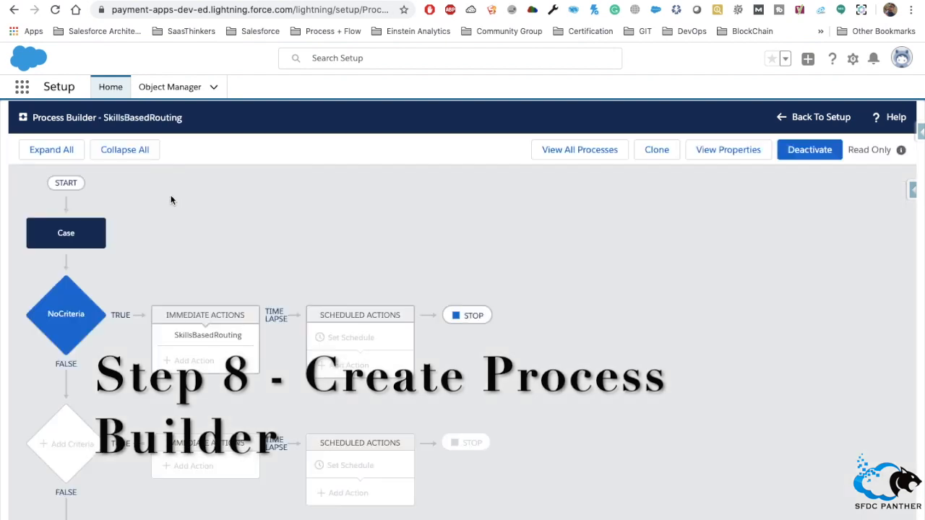
pyautogui.doubleClick(149, 120)
pyautogui.click(243, 199)
pyautogui.click(73, 232)
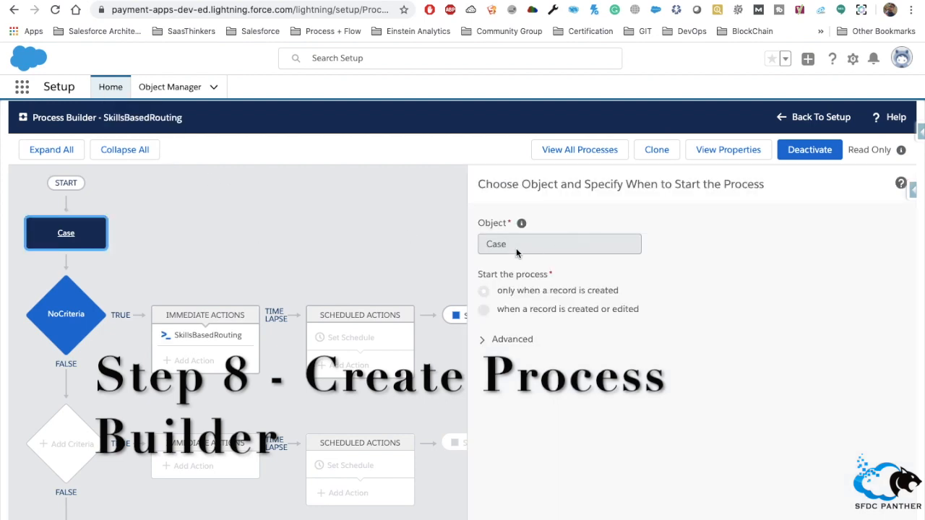
pyautogui.doubleClick(493, 251)
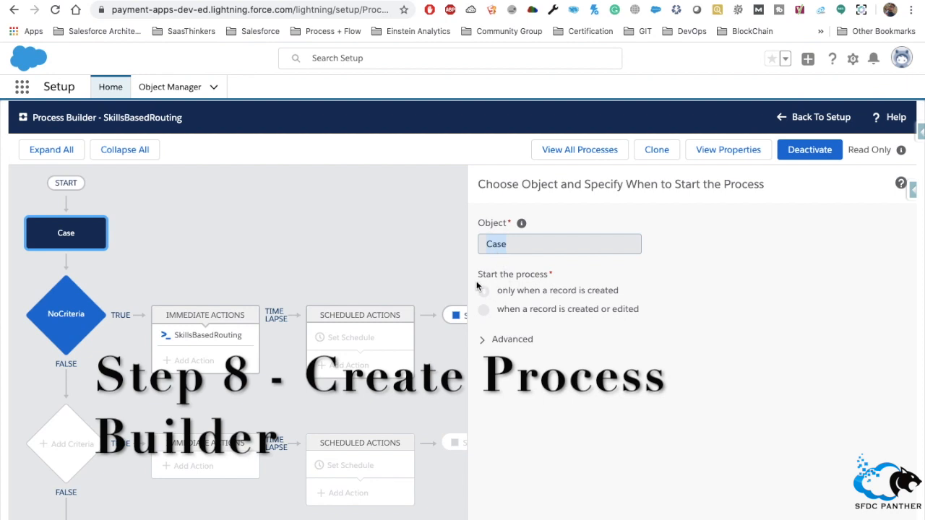
pyautogui.moveTo(478, 274); pyautogui.dragTo(658, 295)
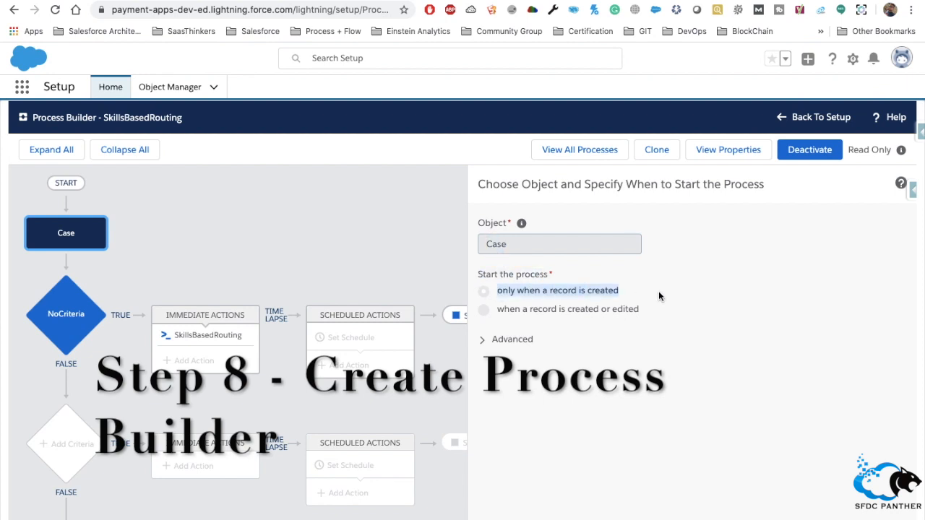
# Examine the NoCriteria node and the SkillsBasedRouting Apex action, comparing its class and cases variable with the routeUsingSkills parameter in the code
pyautogui.click(73, 316)
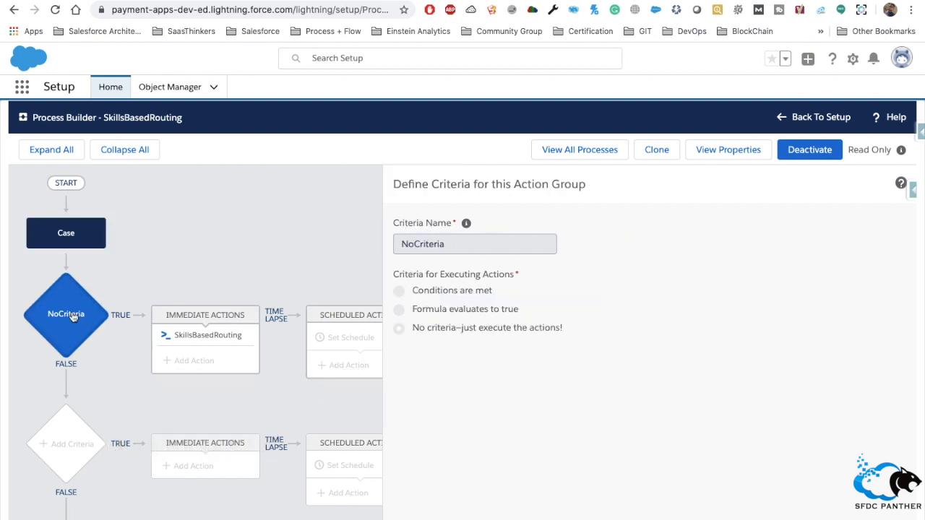
pyautogui.click(188, 344)
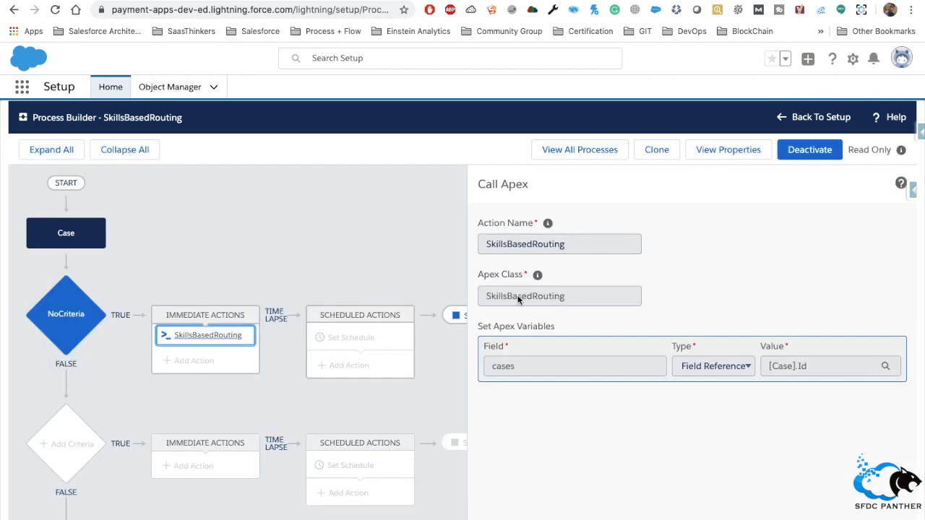
pyautogui.doubleClick(518, 300)
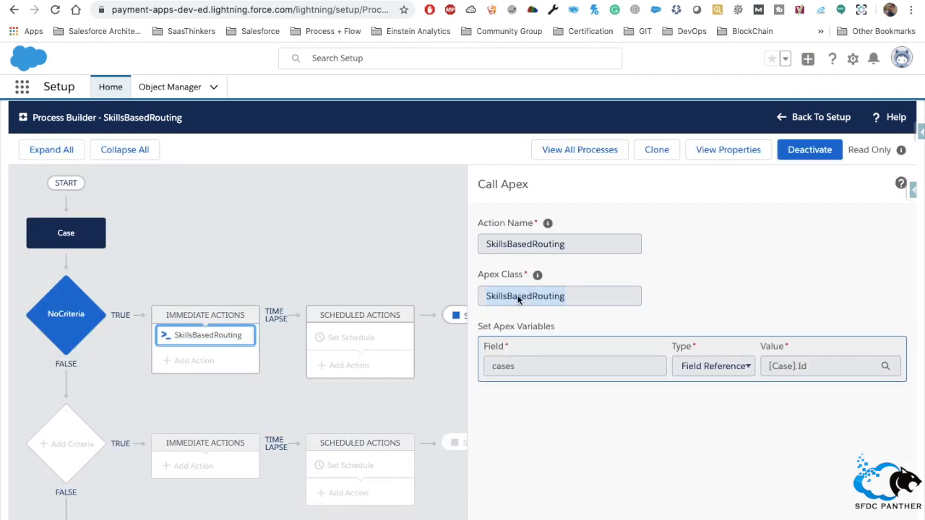
pyautogui.click(380, 1)
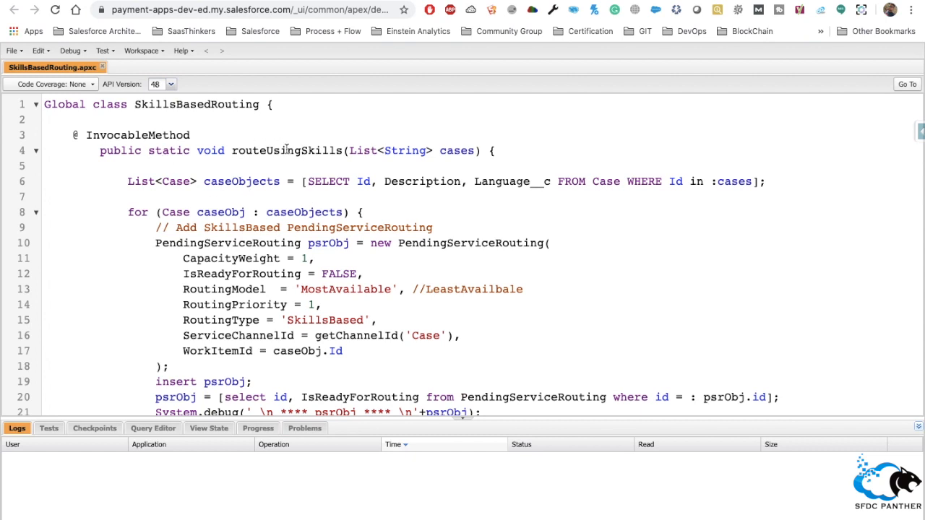
pyautogui.click(259, 1)
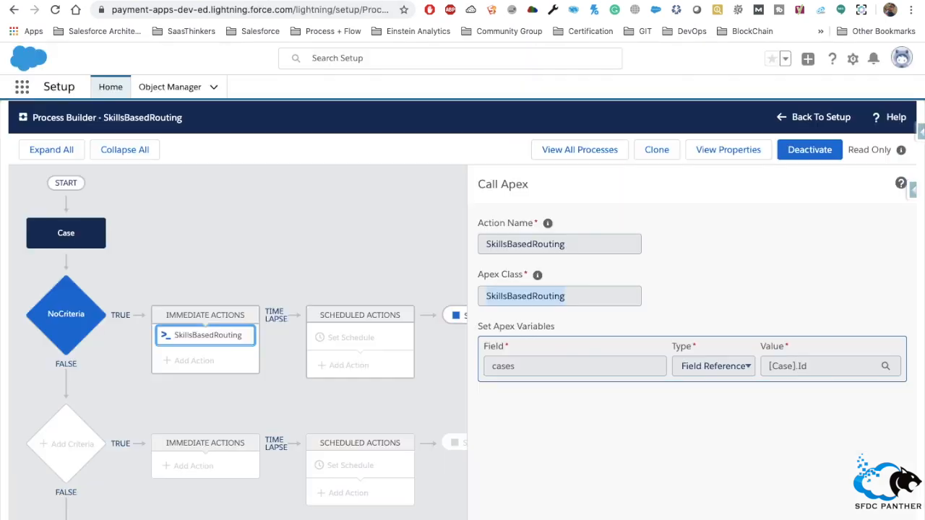
pyautogui.doubleClick(498, 366)
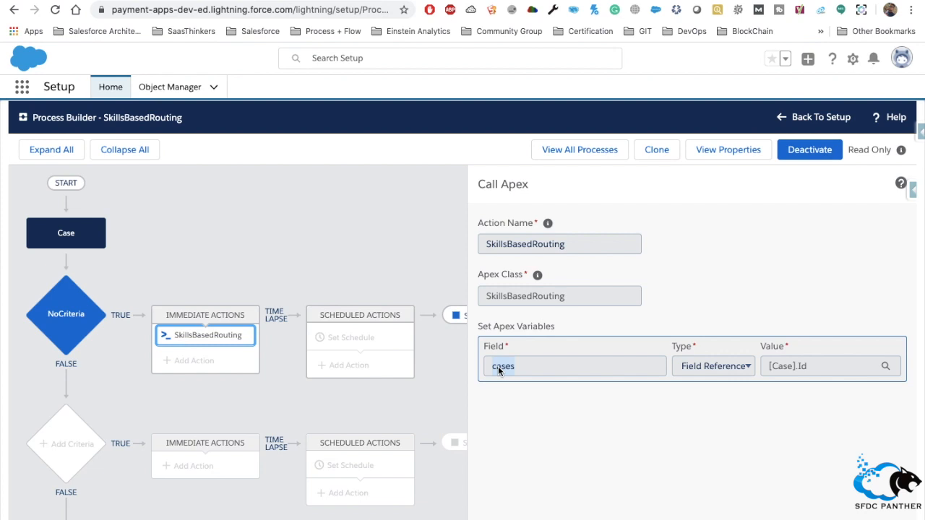
pyautogui.click(360, 2)
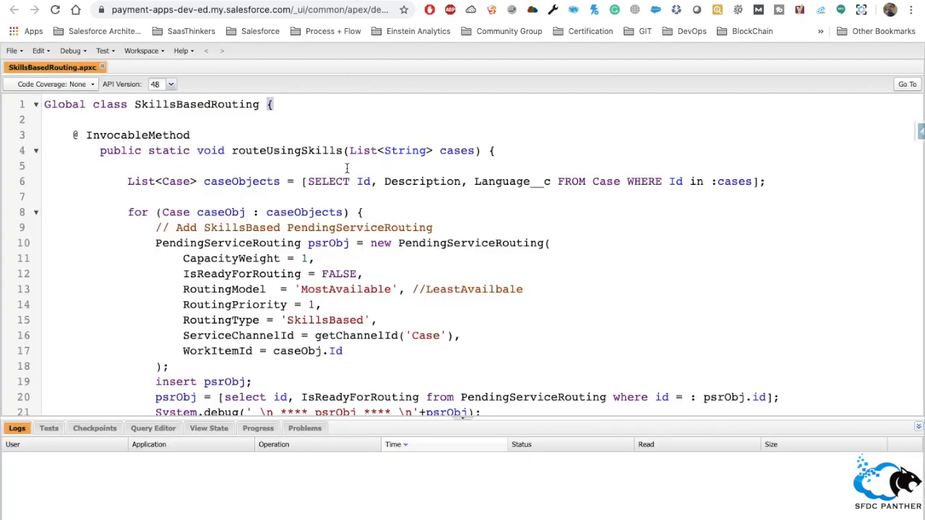
pyautogui.moveTo(349, 150); pyautogui.dragTo(433, 153)
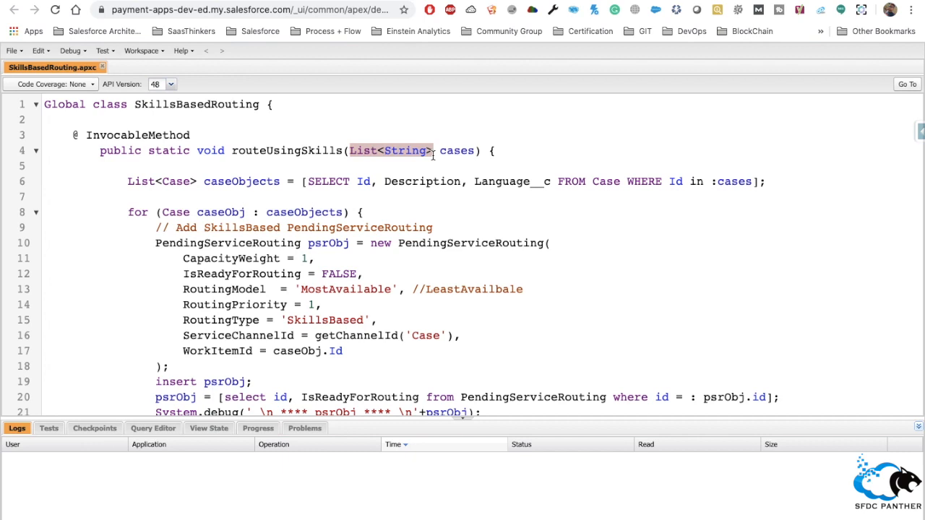
pyautogui.click(260, 2)
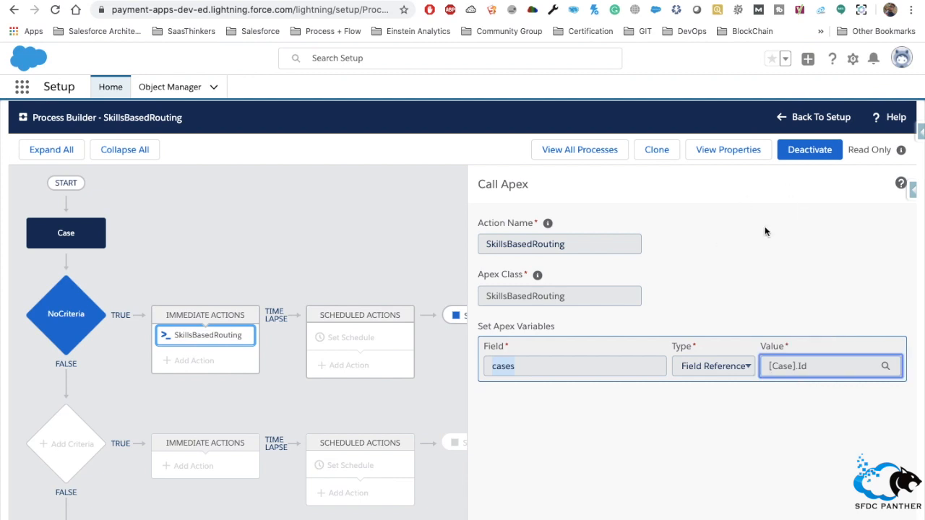
# Leave Process Builder and open Service Resources by searching the available apps and items for "serv"
pyautogui.click(815, 120)
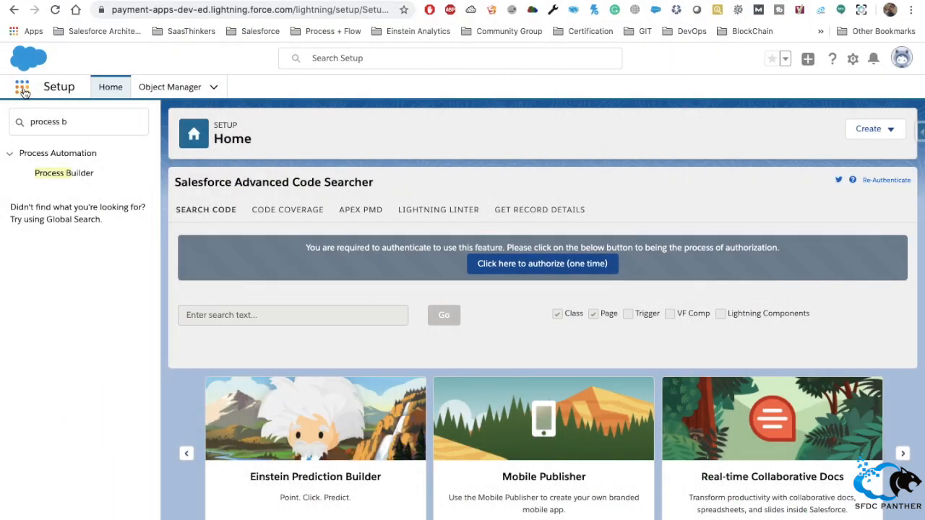
pyautogui.click(24, 90)
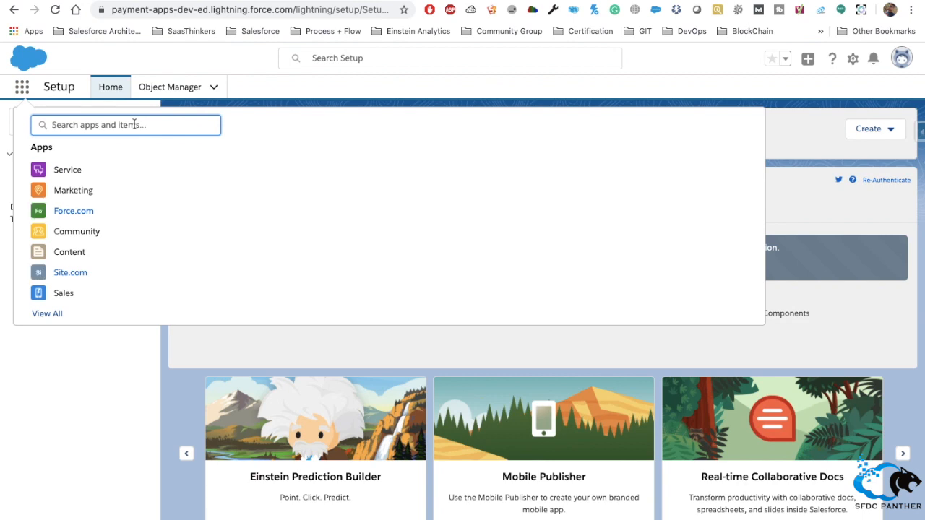
pyautogui.write('serv')
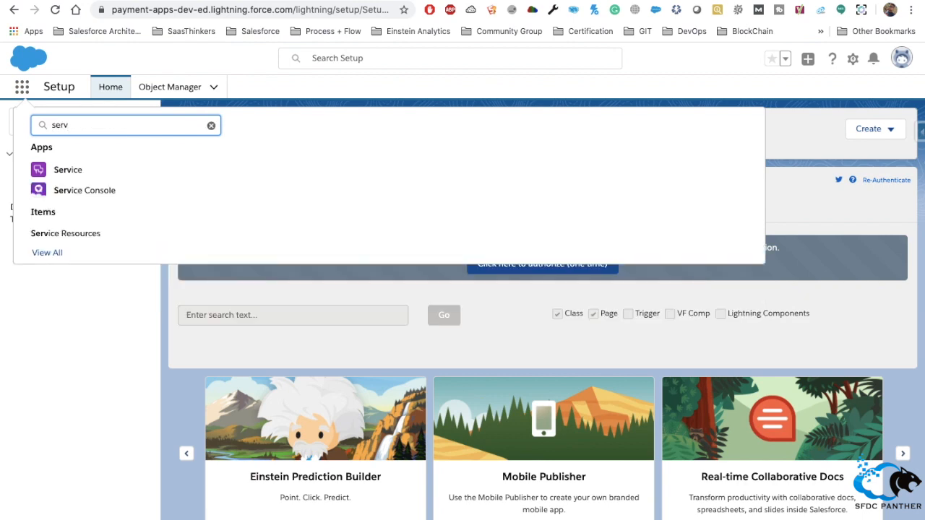
pyautogui.click(67, 234)
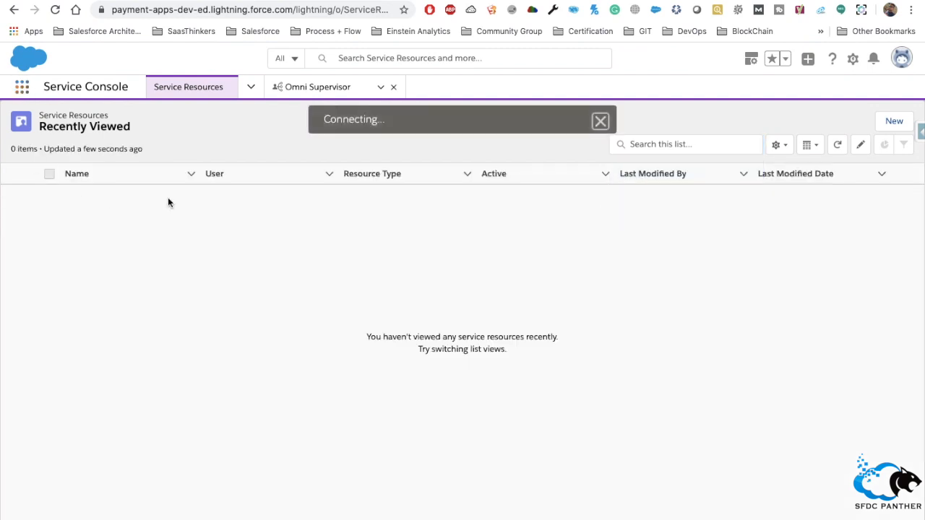
# Dismiss the connection notice and close Omni Supervisor to leave only the recently viewed Service Resources list open
pyautogui.click(600, 123)
pyautogui.click(395, 89)
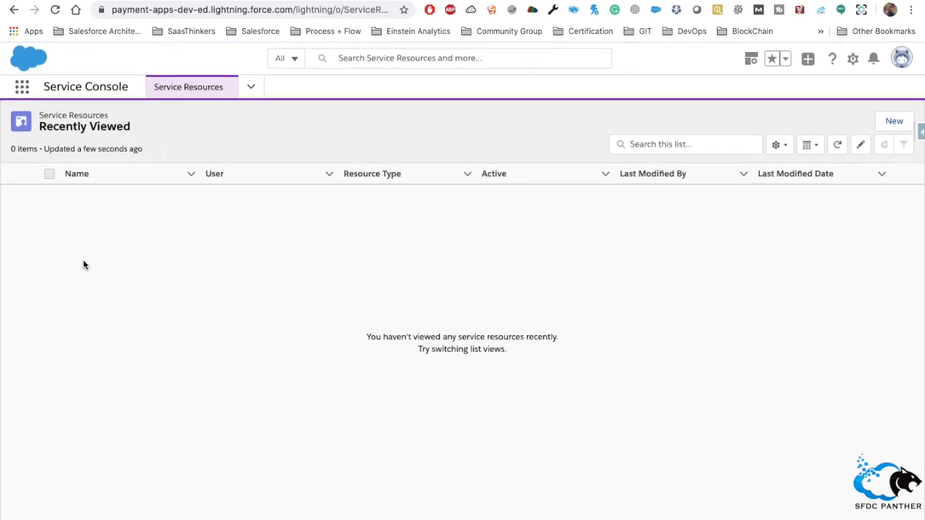
pyautogui.moveTo(39, 126); pyautogui.dragTo(159, 129)
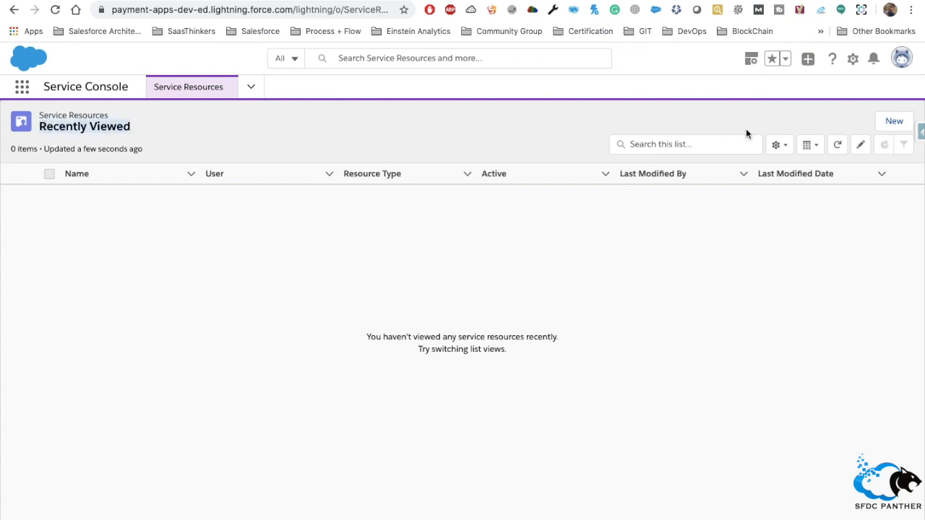
# Start a new service resource and enter the agent's full name followed by "(SFDCPanther)" as its name
pyautogui.click(894, 121)
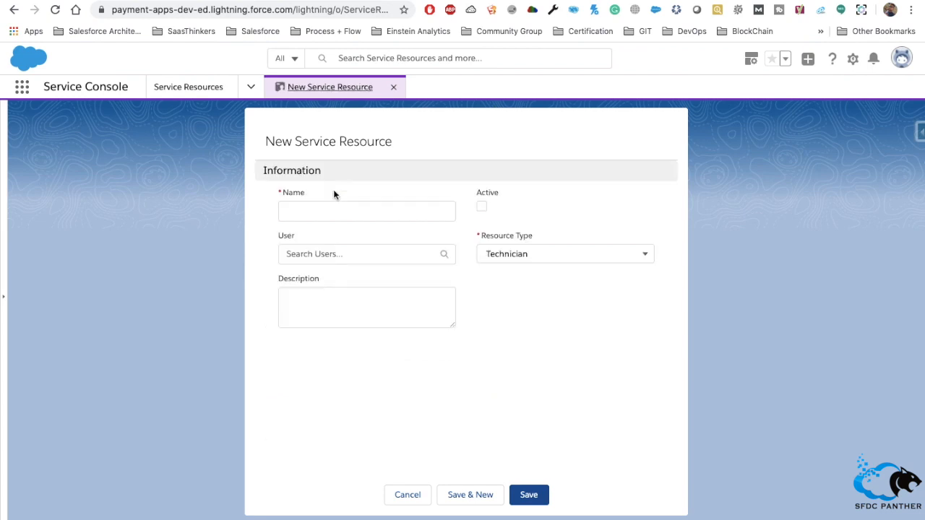
pyautogui.click(329, 210)
pyautogui.write('Amit Si')
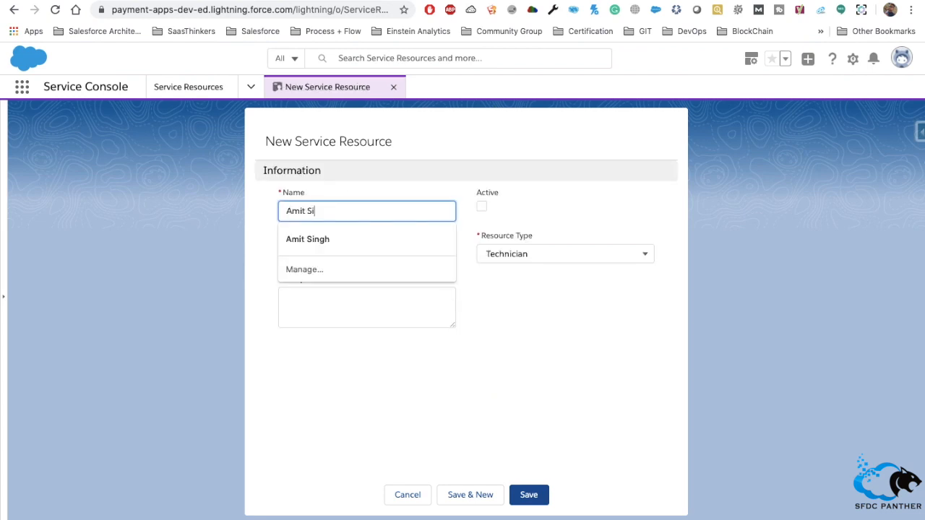
pyautogui.write('ngh (SFDCPanther)')
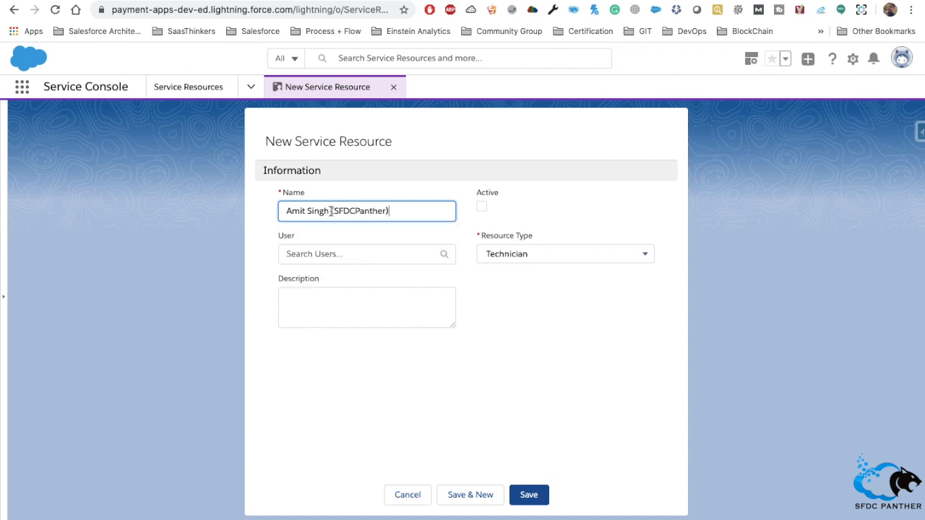
pyautogui.moveTo(331, 211); pyautogui.dragTo(420, 214)
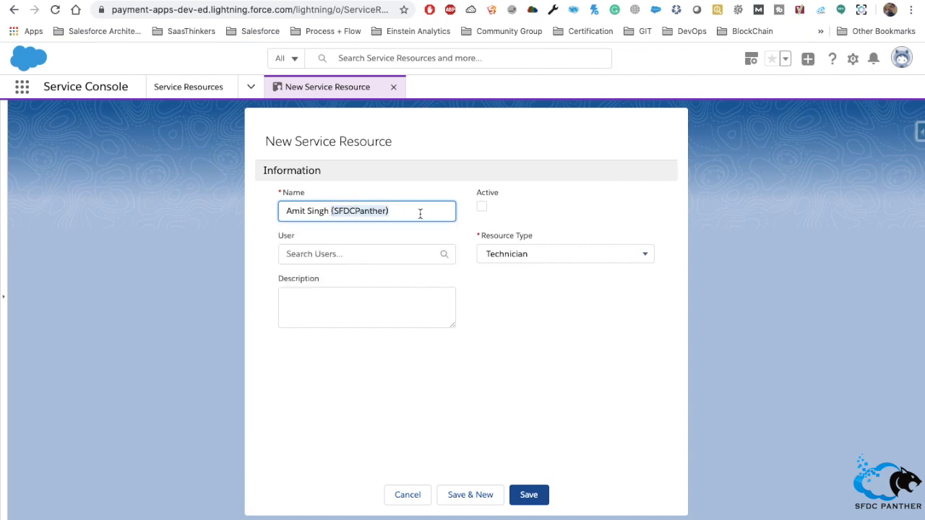
# Try to save the new service resource as active for Admin User with resource type Agent, and cancel the form
pyautogui.click(482, 207)
pyautogui.click(356, 247)
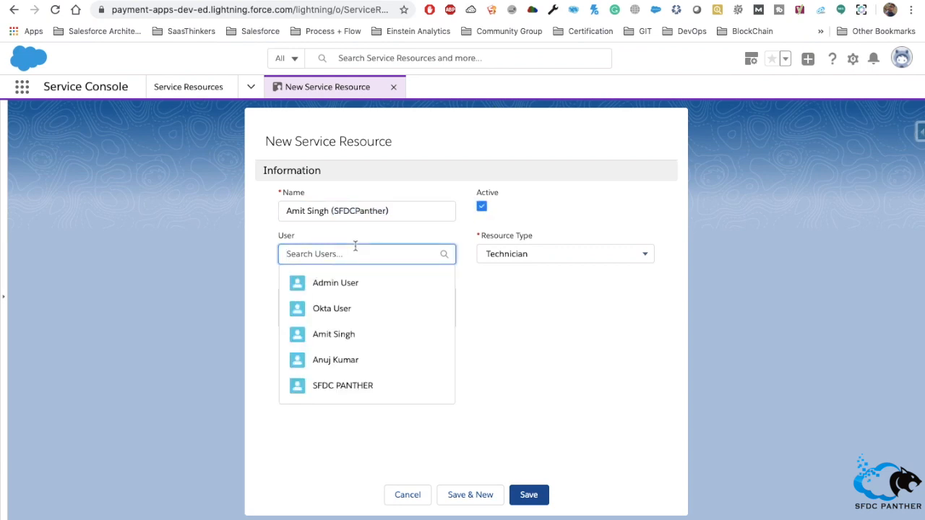
pyautogui.click(348, 283)
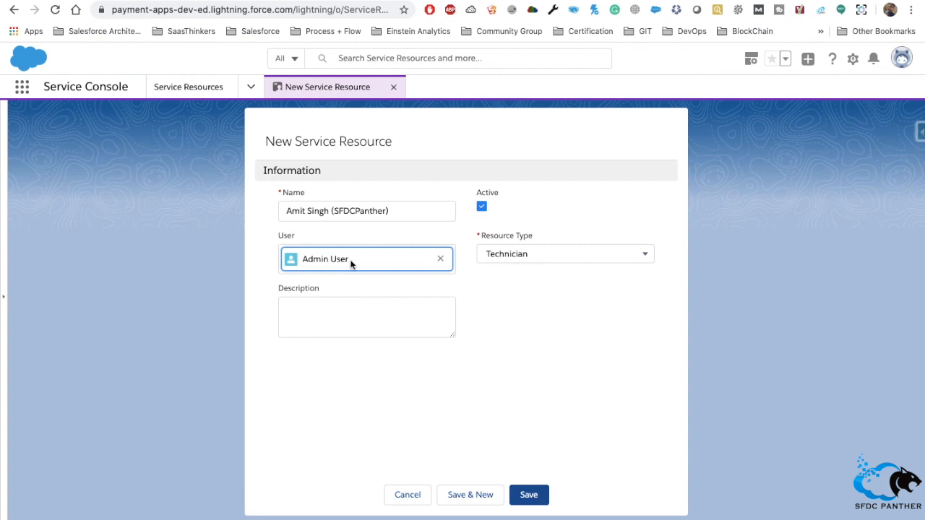
pyautogui.click(521, 261)
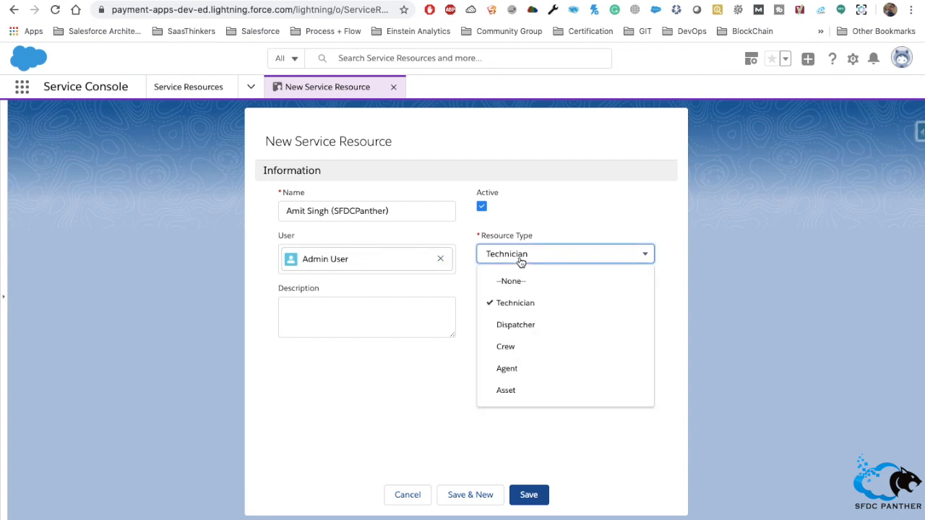
pyautogui.click(525, 375)
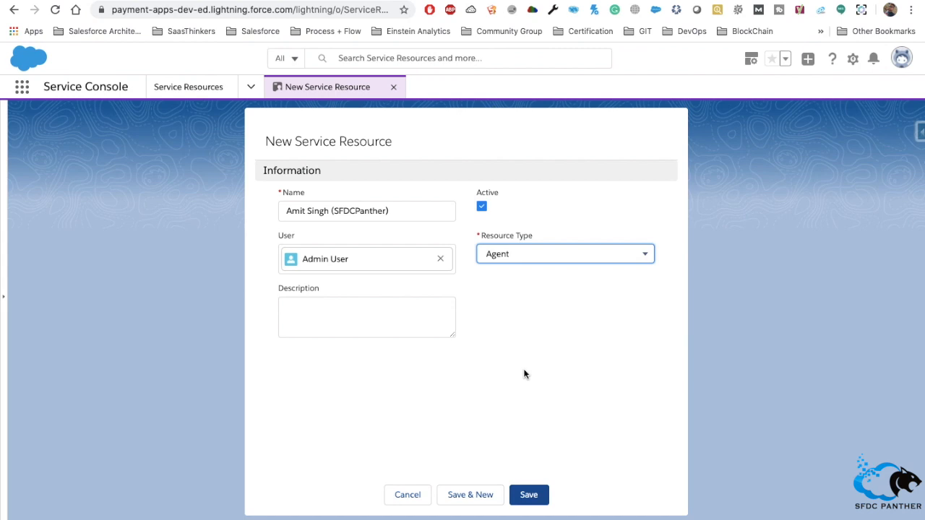
pyautogui.click(534, 495)
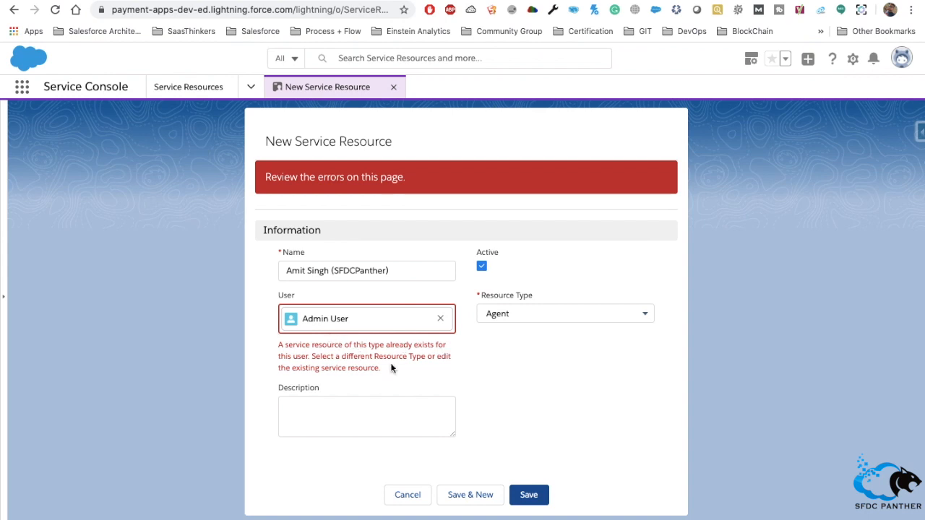
pyautogui.click(409, 499)
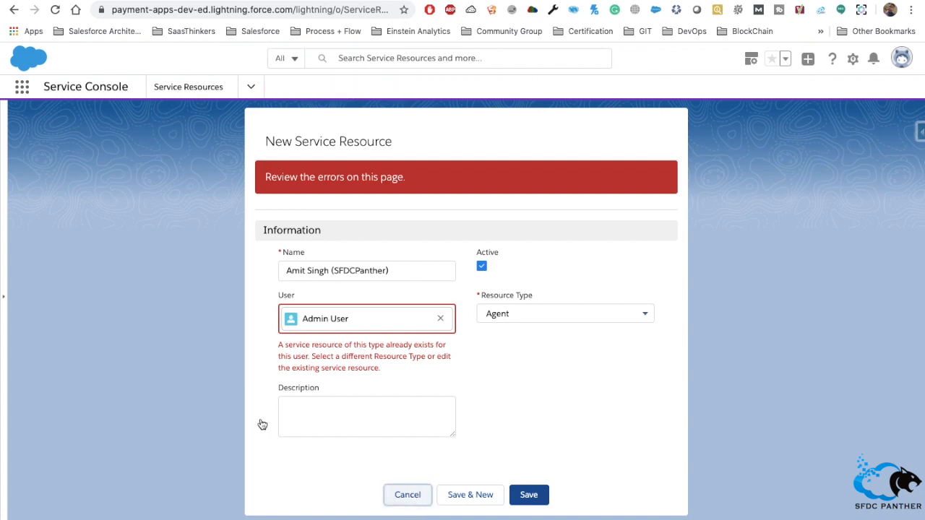
# Find the Admin User service resource by searching for "Admin" and view its related skills
pyautogui.click(366, 57)
pyautogui.write('Amit')
pyautogui.press('Return')
pyautogui.write('A')
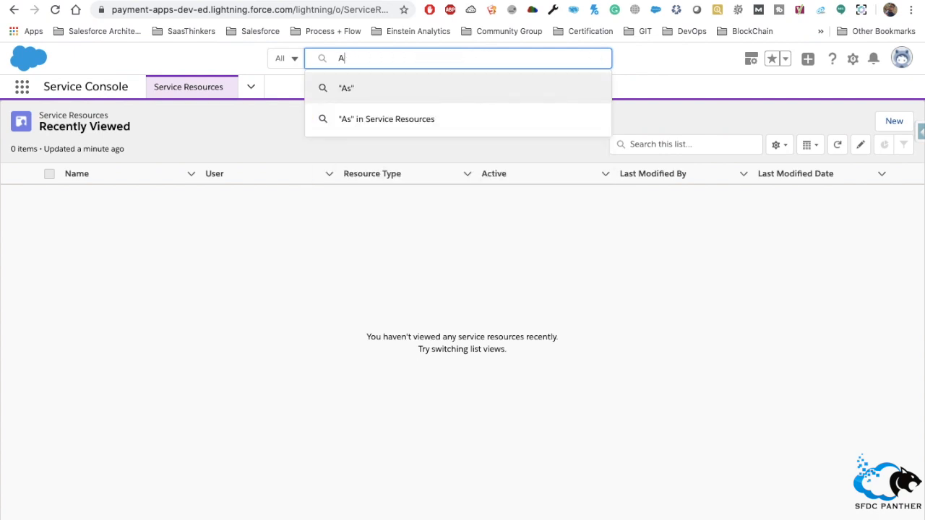
pyautogui.write('sdmin')
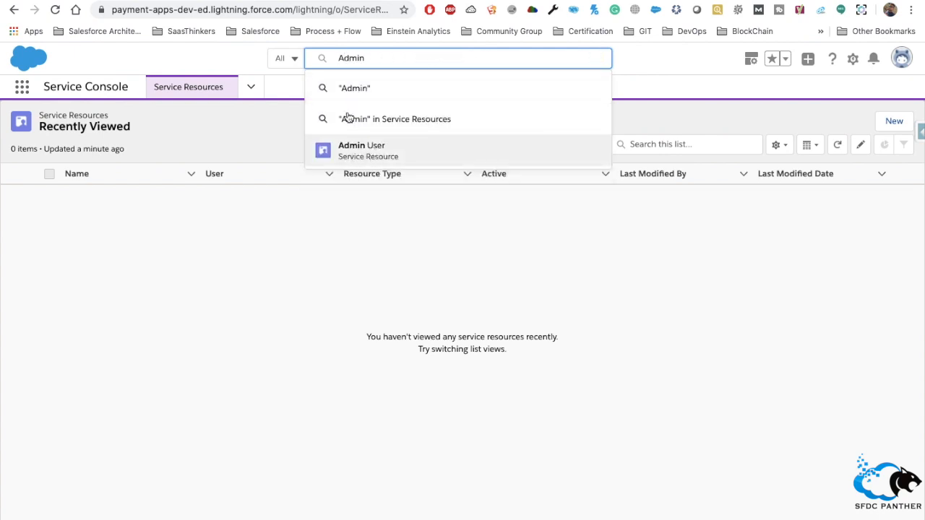
pyautogui.click(345, 150)
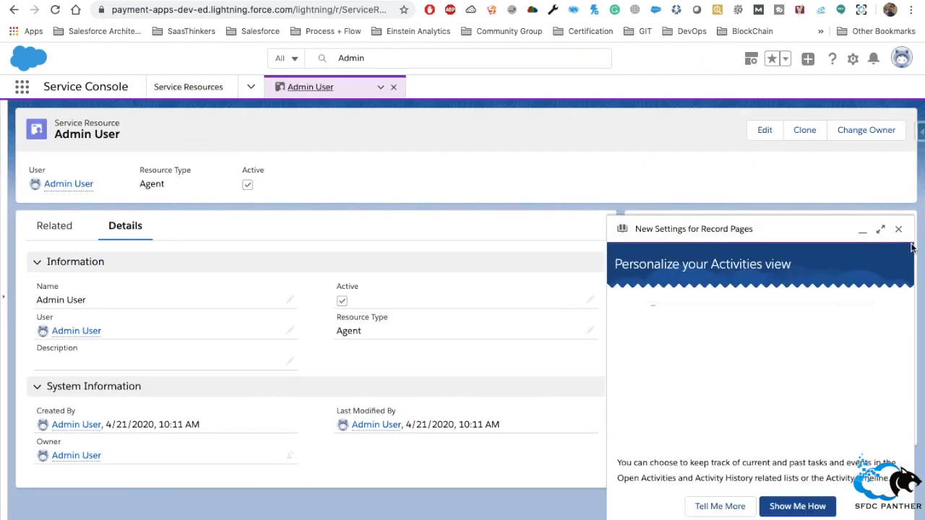
pyautogui.click(899, 229)
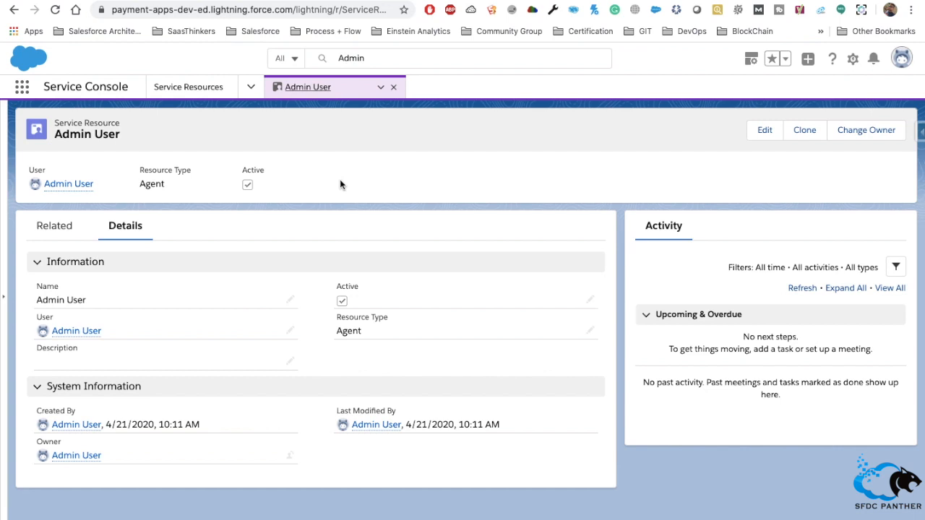
pyautogui.click(76, 236)
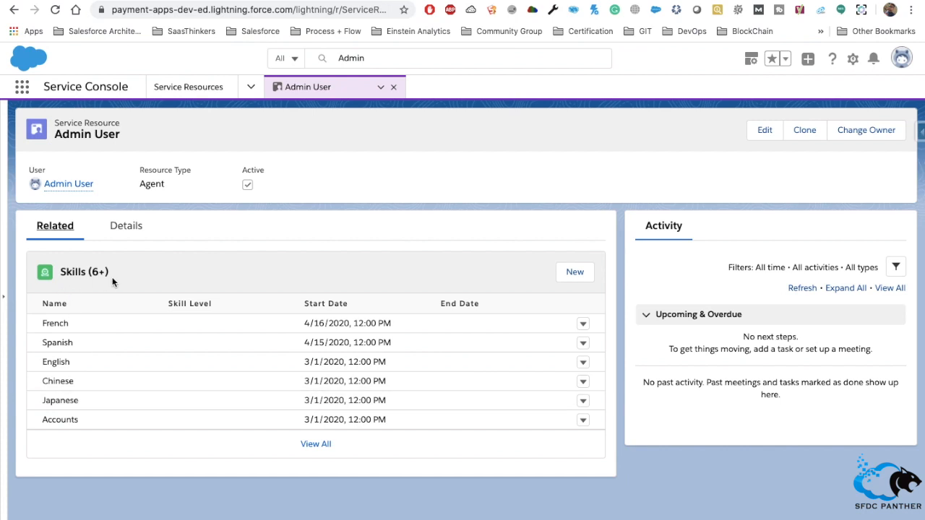
# Open Object Manager in Salesforce Setup and search the objects for "skills"
pyautogui.click(853, 59)
pyautogui.click(780, 143)
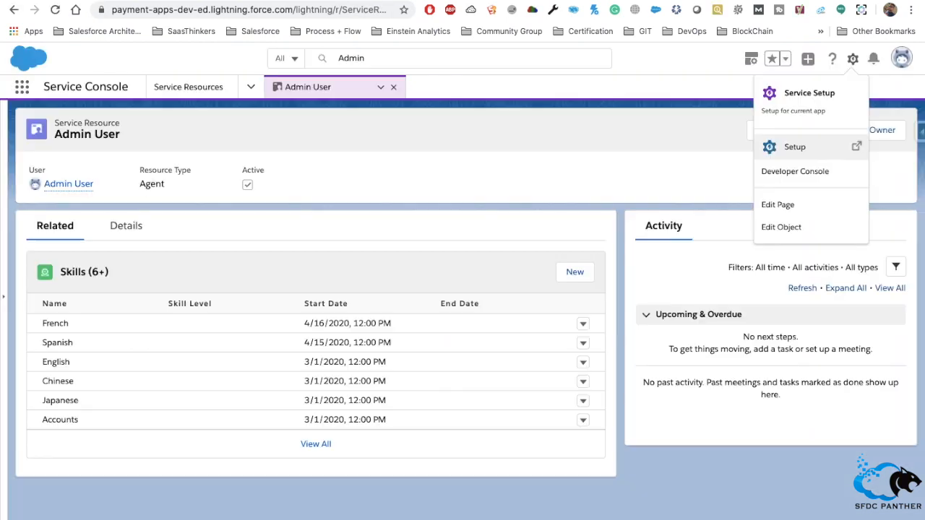
pyautogui.click(852, 59)
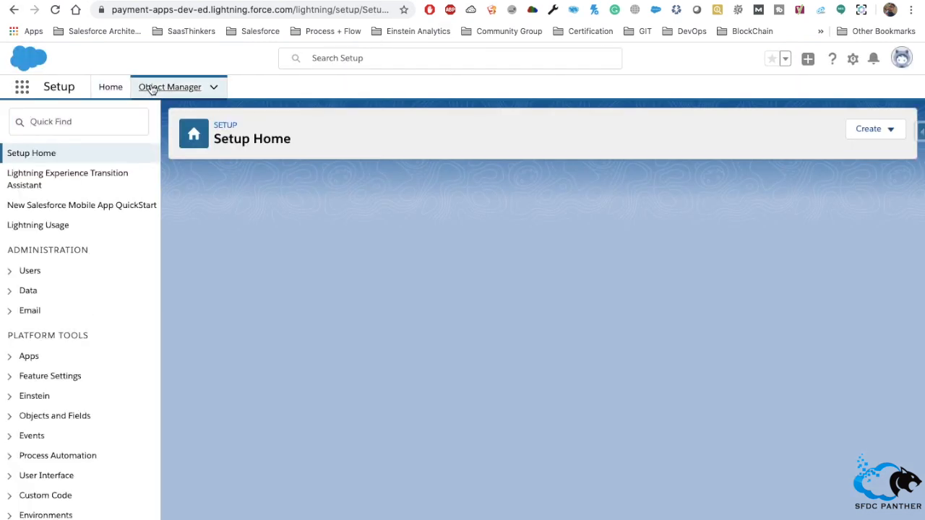
pyautogui.click(152, 87)
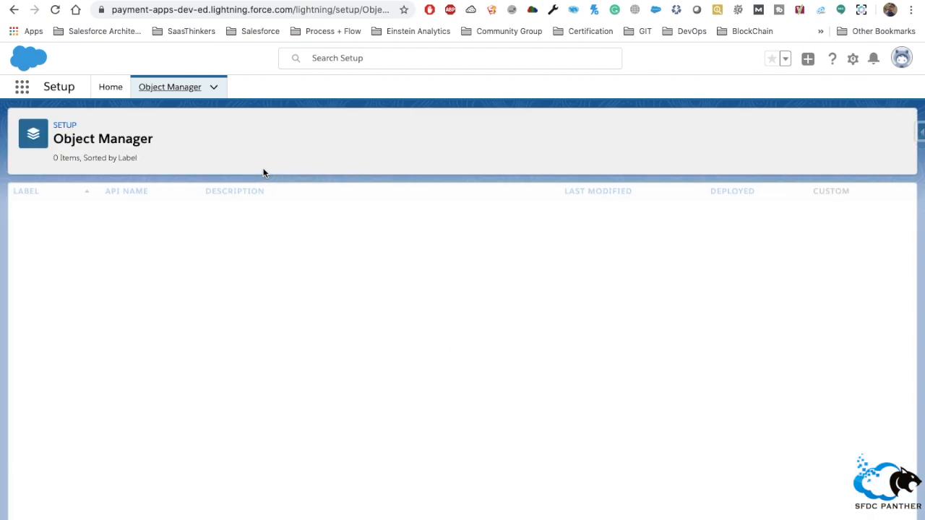
pyautogui.click(666, 131)
pyautogui.write('skills')
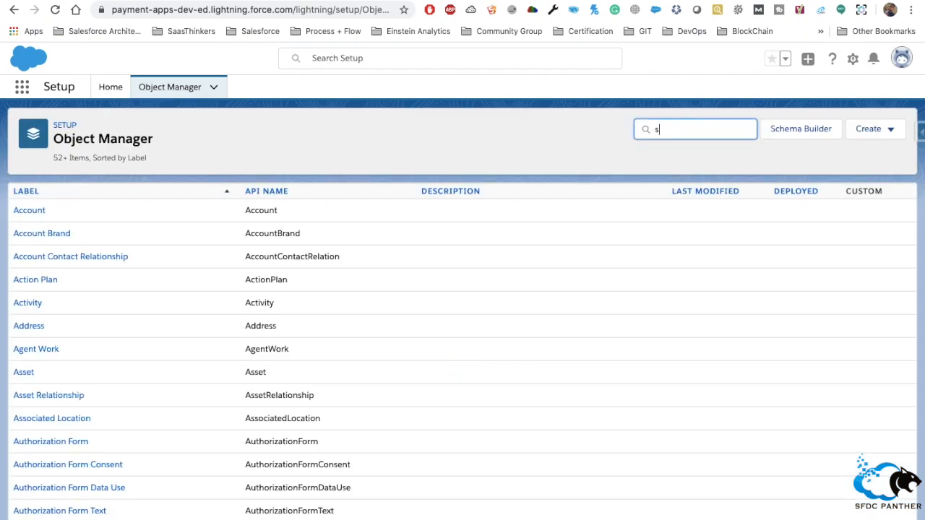
pyautogui.press('BackSpace')
pyautogui.press('BackSpace')
pyautogui.press('BackSpace')
pyautogui.press('BackSpace')
pyautogui.press('BackSpace')
pyautogui.press('BackSpace')
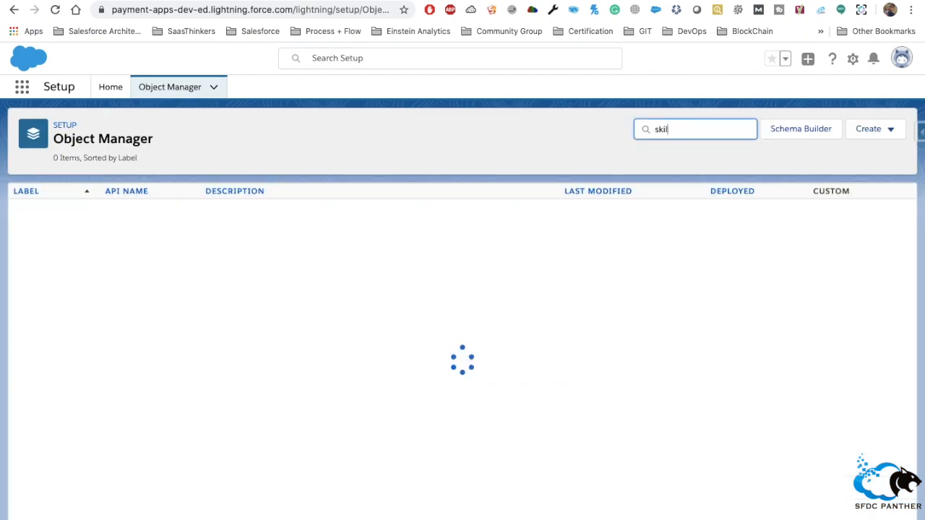
# Search the Object Manager for "service re" and open the Service Resource object
pyautogui.write('servuec')
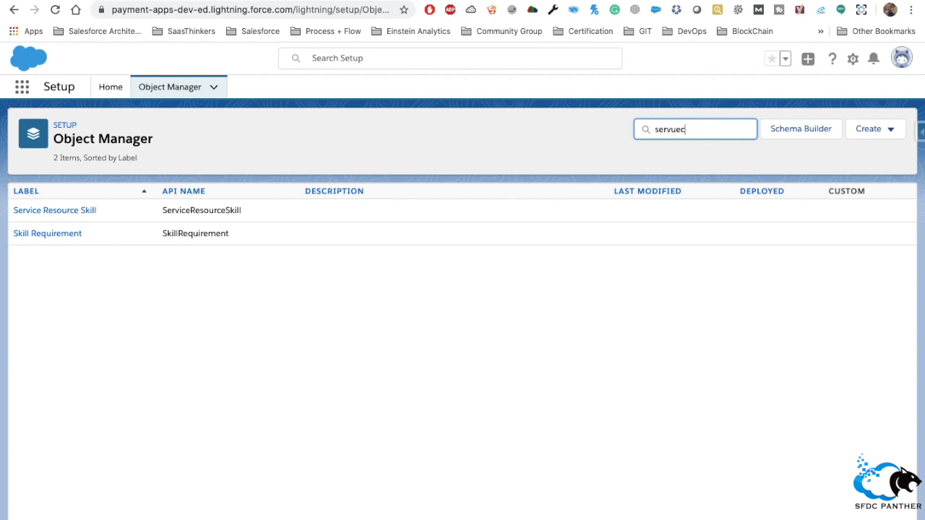
pyautogui.press('BackSpace')
pyautogui.press('BackSpace')
pyautogui.press('BackSpace')
pyautogui.write('ice re')
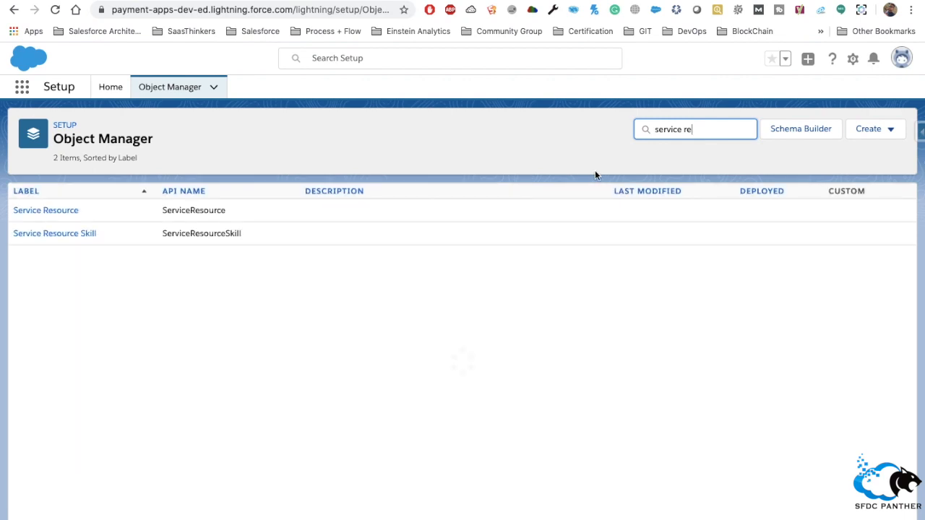
pyautogui.click(62, 214)
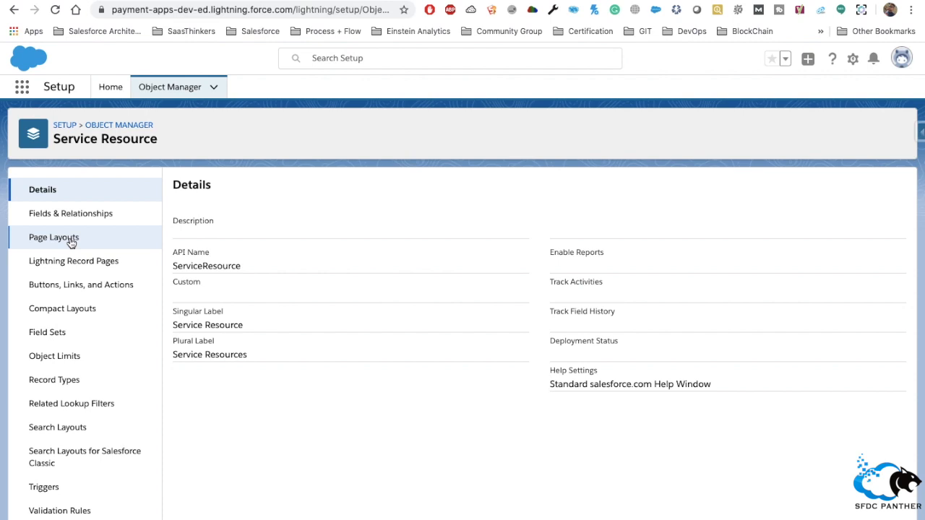
# Open the Service Resource Layout page layout and display the related lists available for it
pyautogui.click(70, 242)
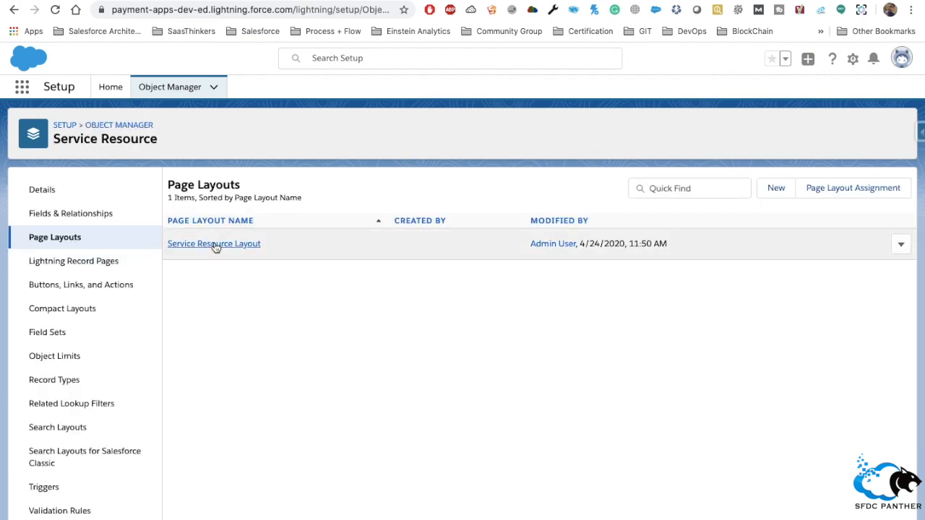
pyautogui.click(215, 245)
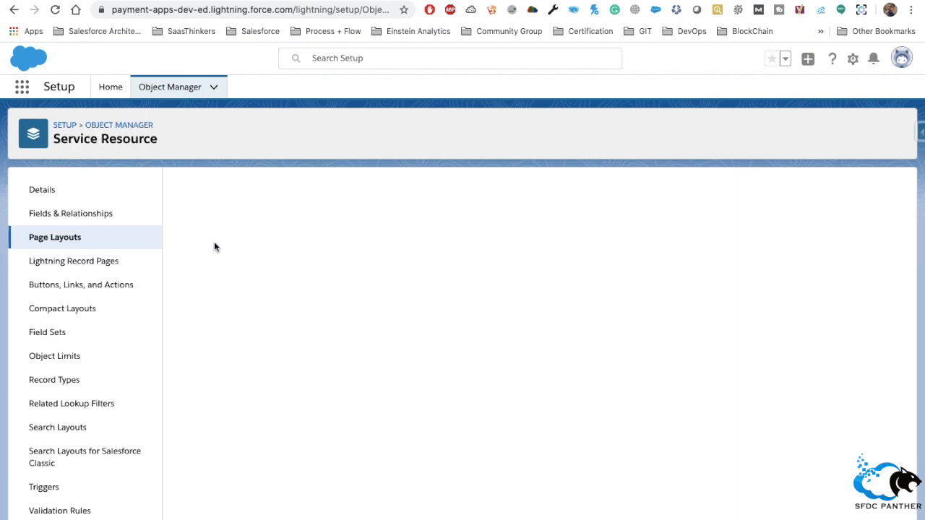
pyautogui.scroll(-5, 350, 416)
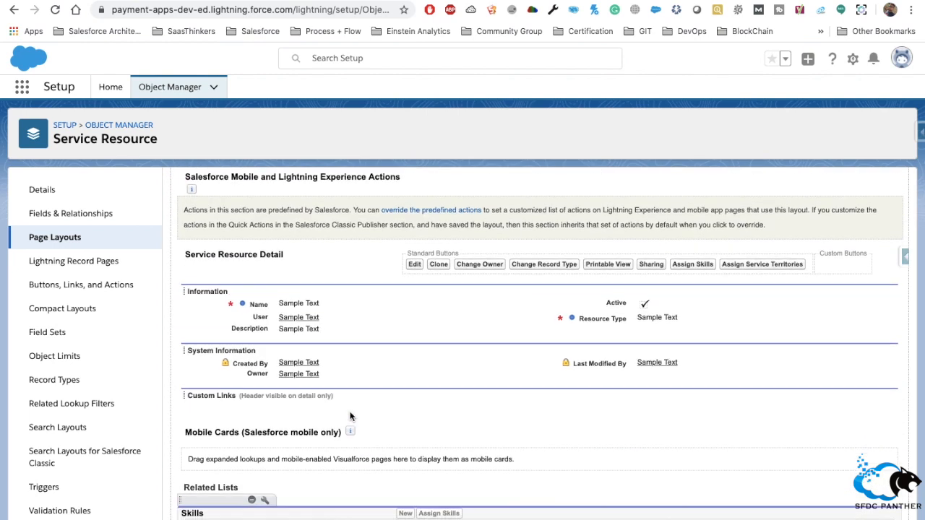
pyautogui.scroll(-1, 350, 416)
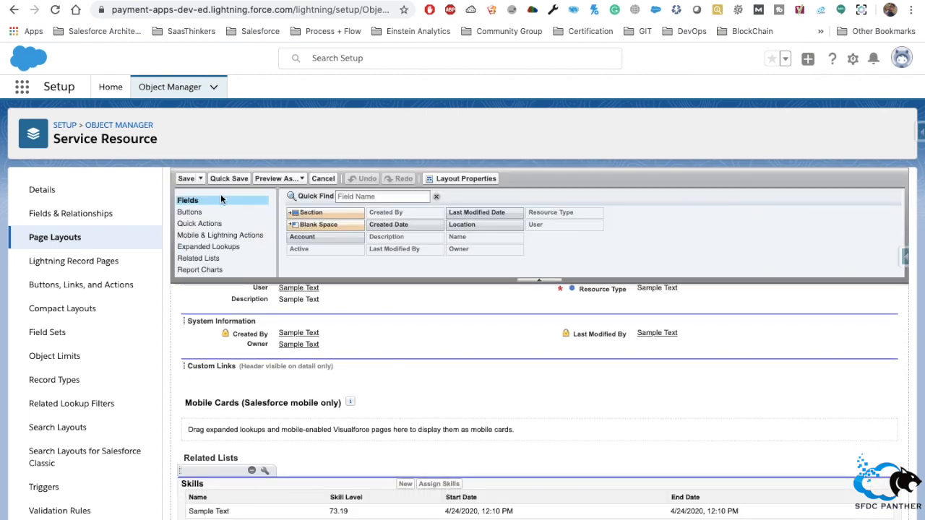
pyautogui.click(207, 258)
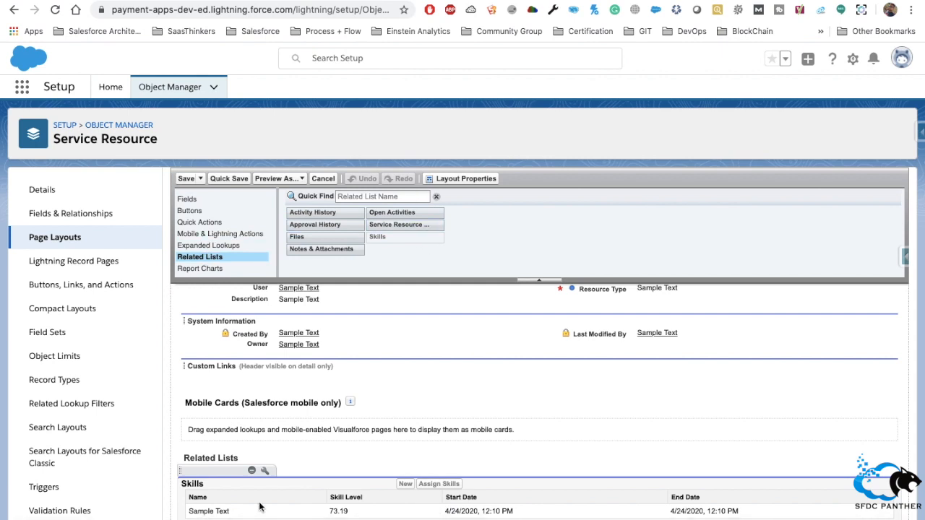
# Return to the Admin User service resource record, review its full skills list, and open the Service Resources list
pyautogui.click(242, 2)
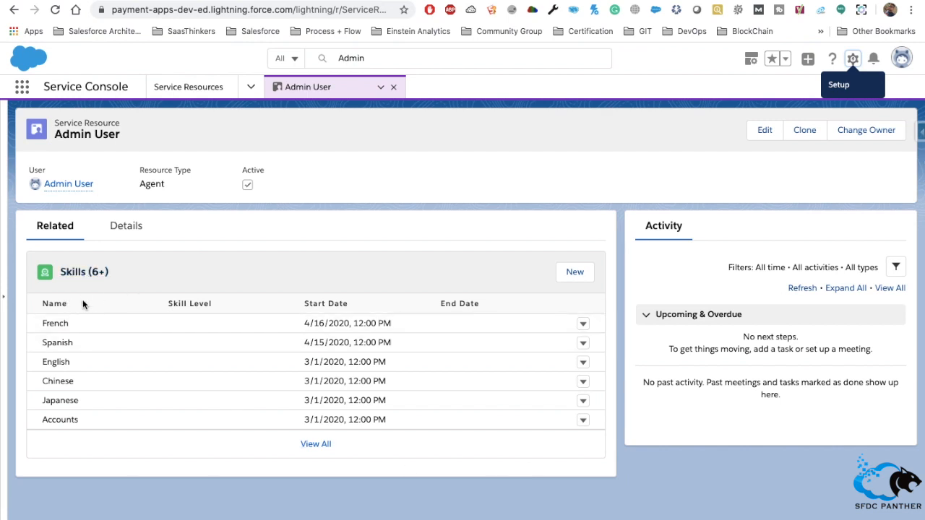
pyautogui.moveTo(120, 271); pyautogui.dragTo(56, 277)
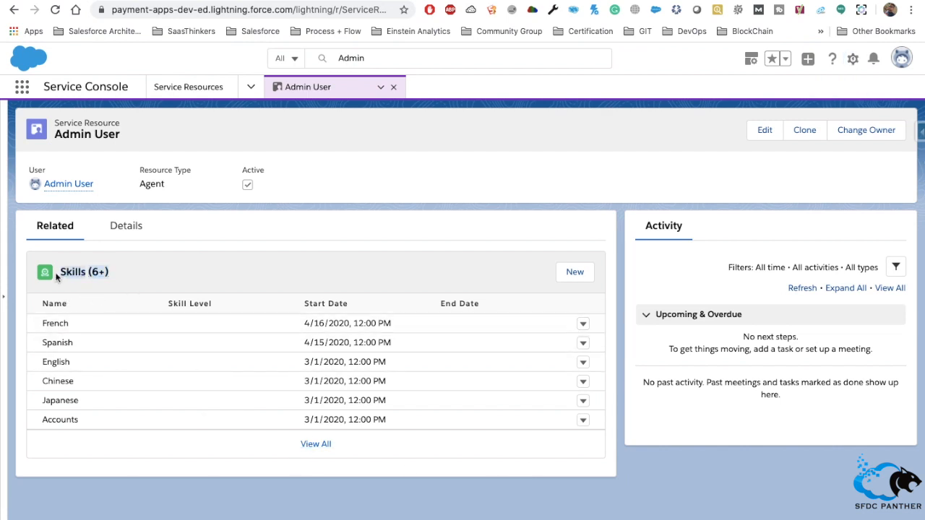
pyautogui.click(316, 445)
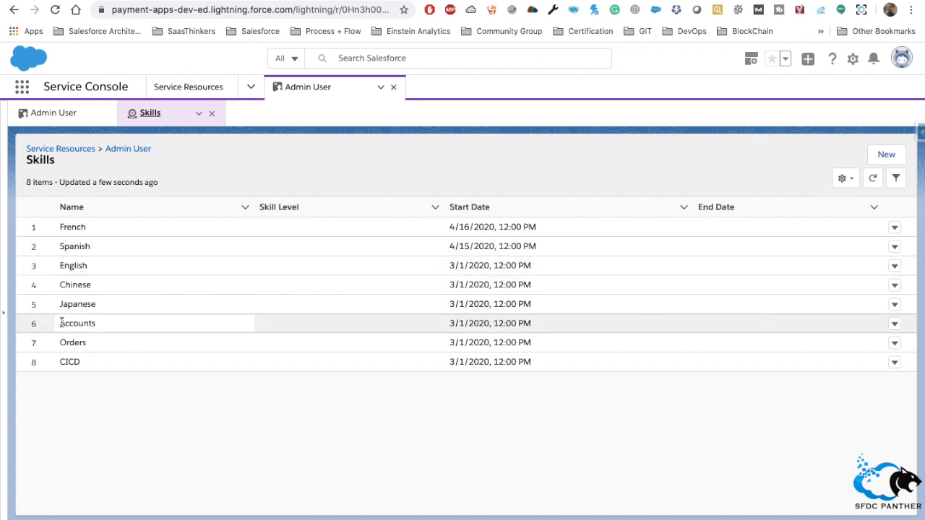
pyautogui.moveTo(62, 323); pyautogui.dragTo(120, 330)
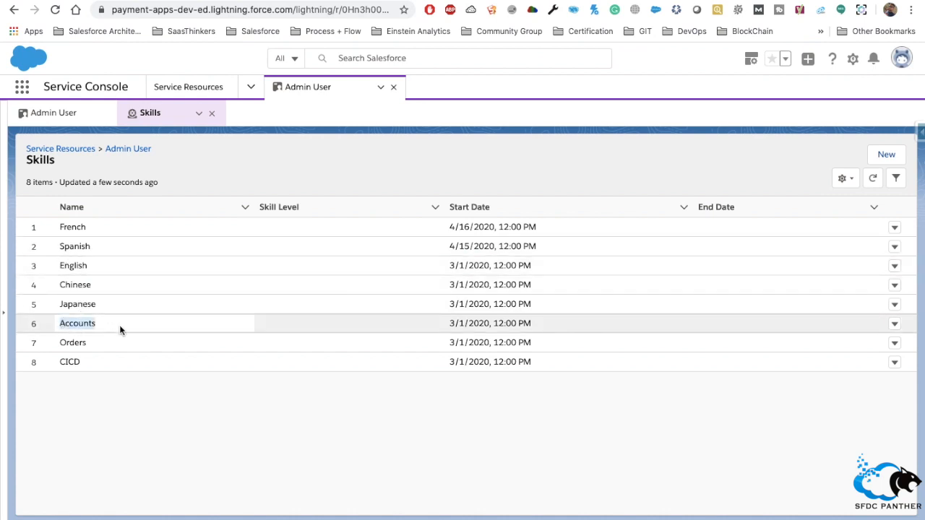
pyautogui.doubleClick(68, 343)
pyautogui.doubleClick(70, 361)
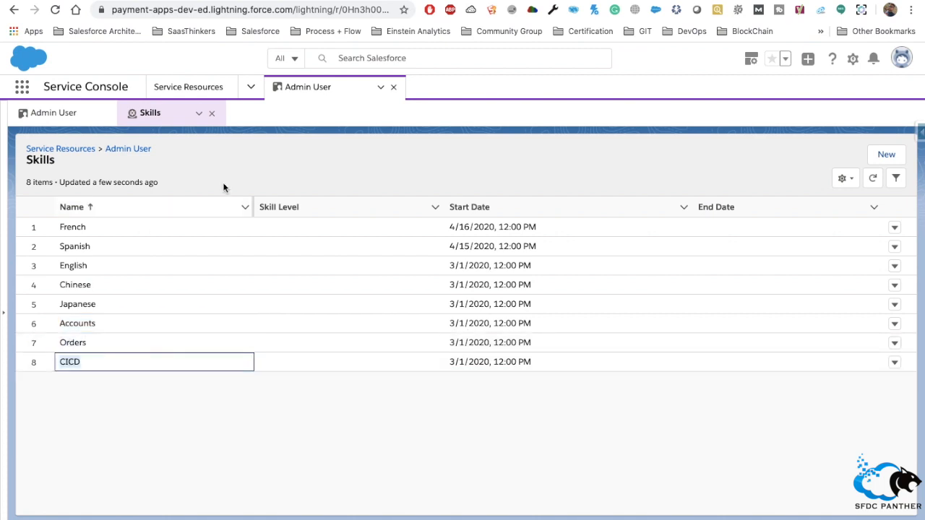
pyautogui.click(56, 148)
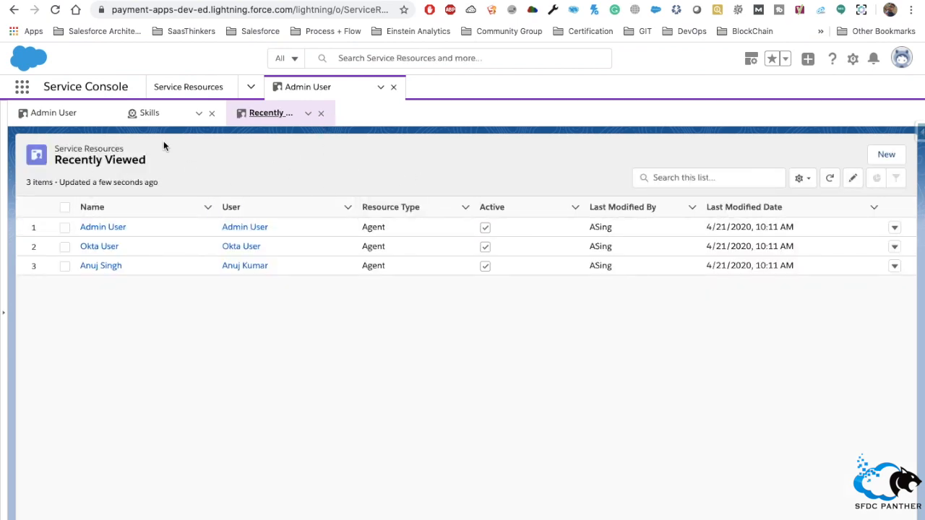
# Start a new service resource skill from the Admin User record and choose Salesforce Development as the skill
pyautogui.click(76, 118)
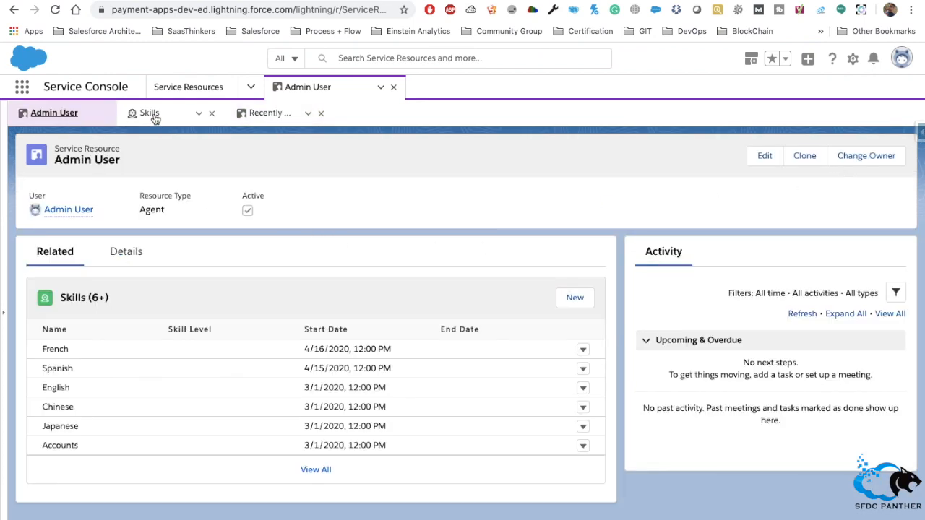
pyautogui.click(574, 298)
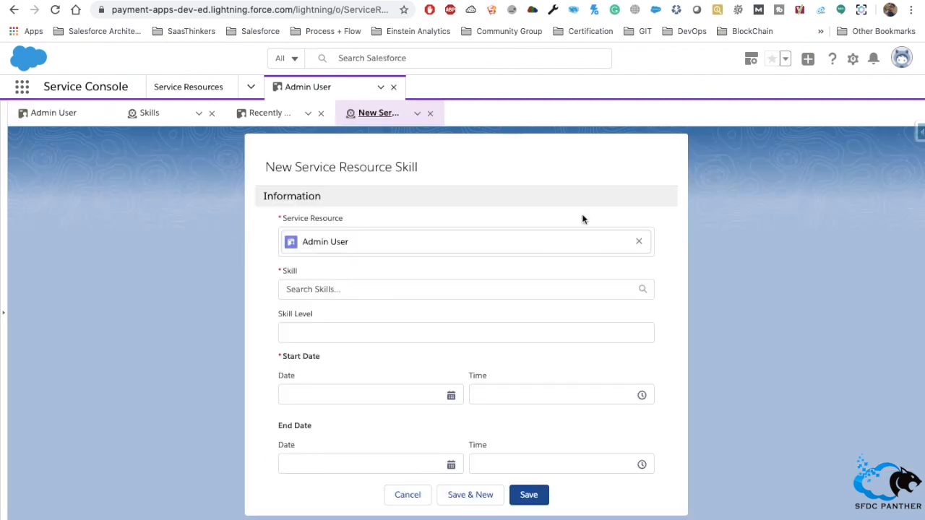
pyautogui.click(366, 290)
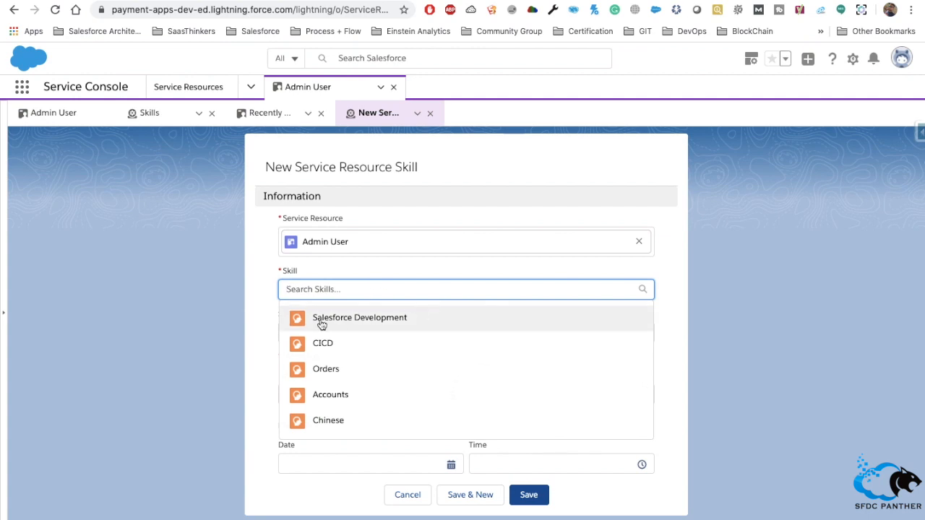
pyautogui.click(357, 318)
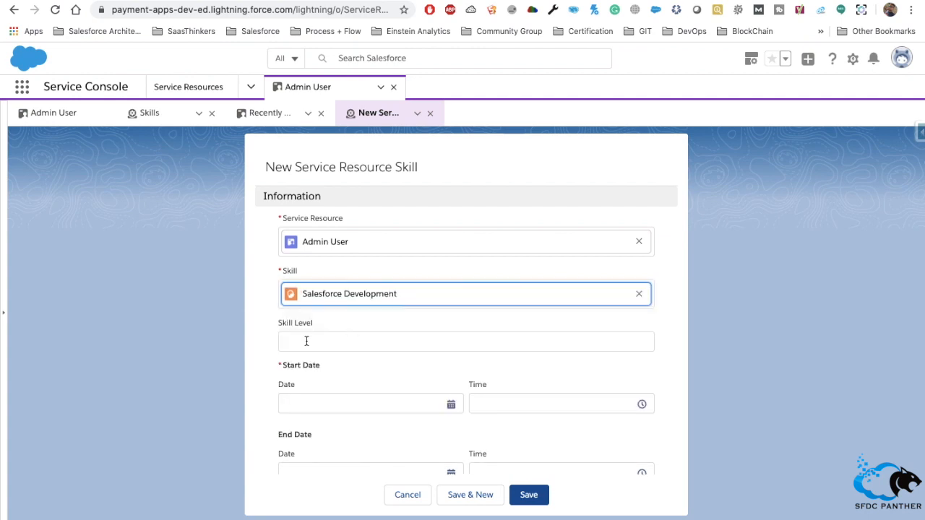
# Set the new skill's start date to 3/1/2020 and save the service resource skill
pyautogui.click(315, 342)
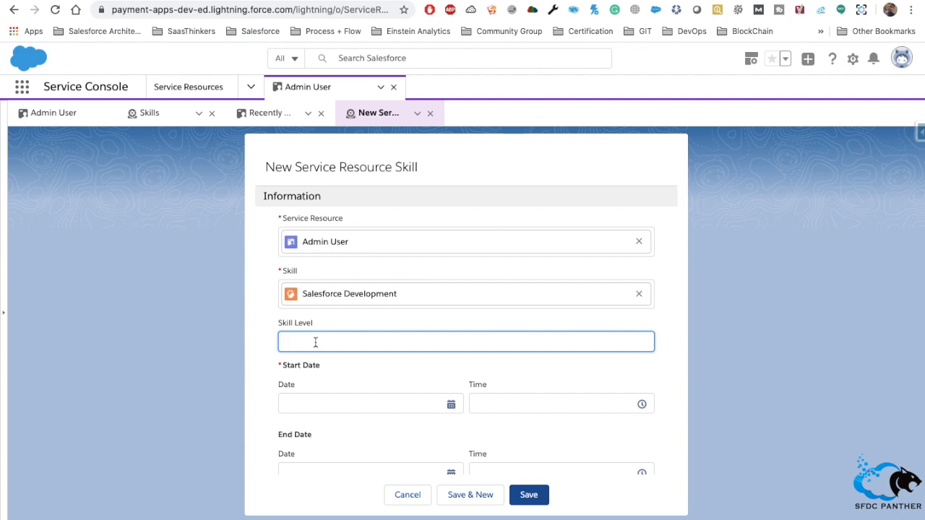
pyautogui.click(430, 402)
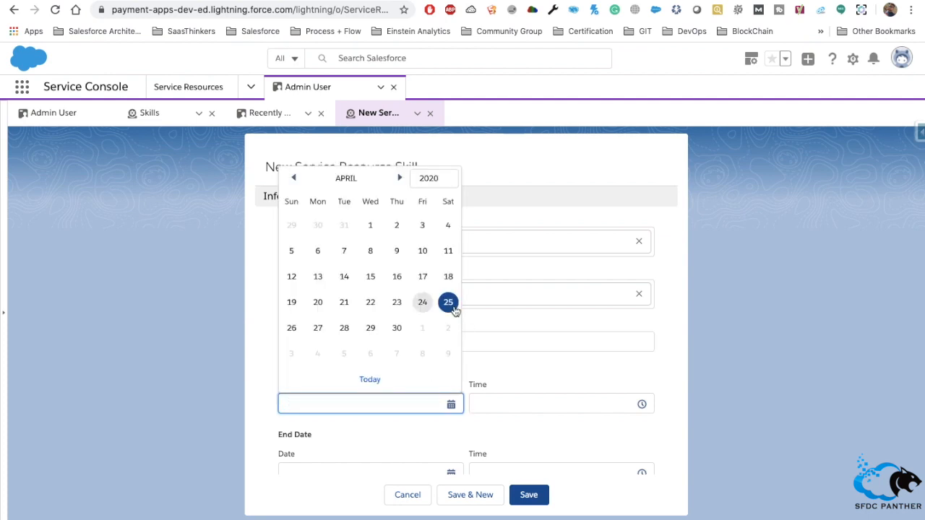
pyautogui.click(293, 178)
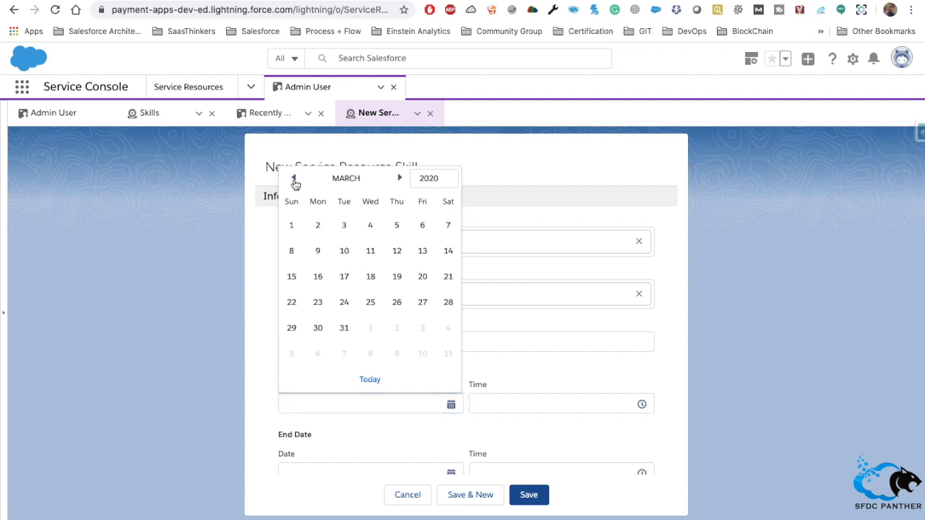
pyautogui.click(293, 229)
pyautogui.moveTo(346, 402); pyautogui.dragTo(276, 404)
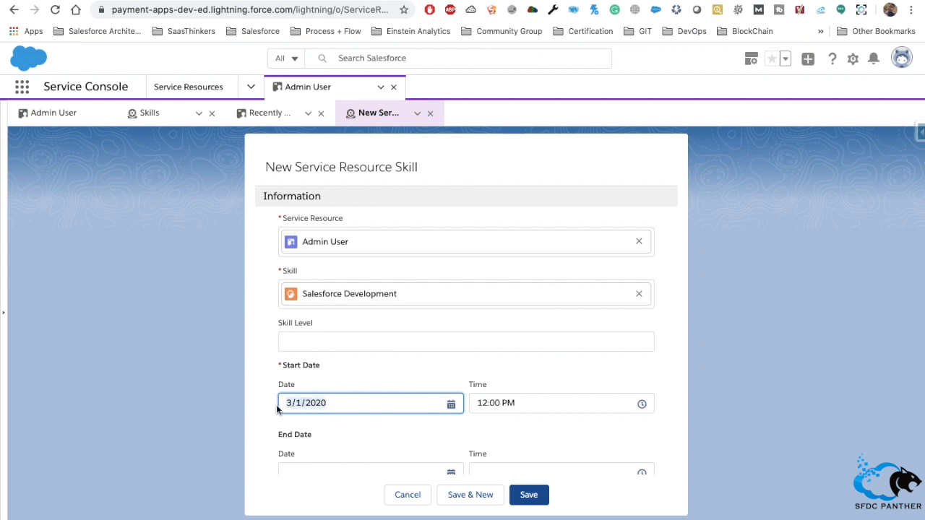
pyautogui.scroll(-1, 426, 364)
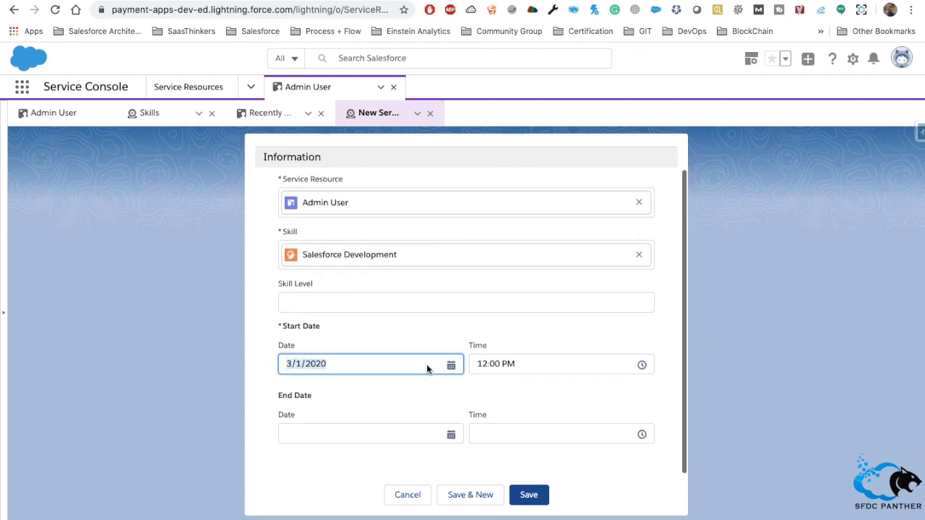
pyautogui.tripleClick(292, 396)
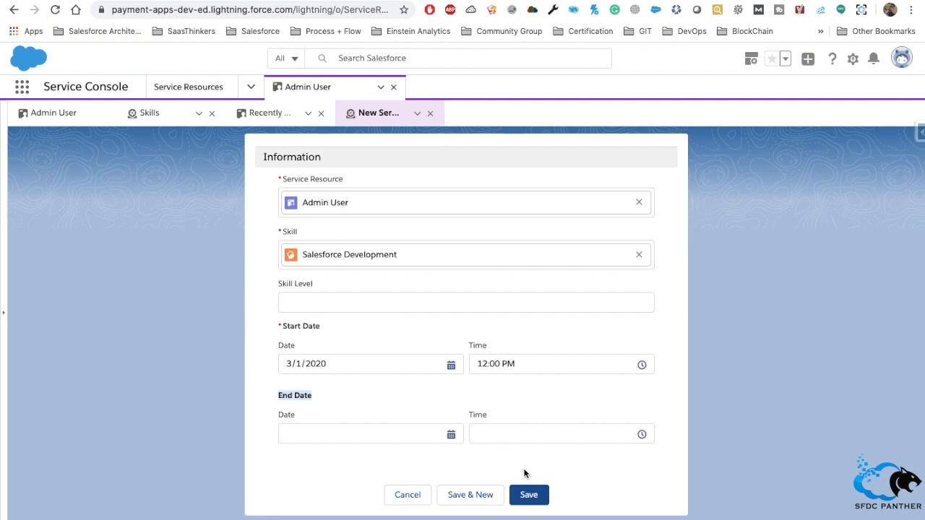
pyautogui.click(532, 497)
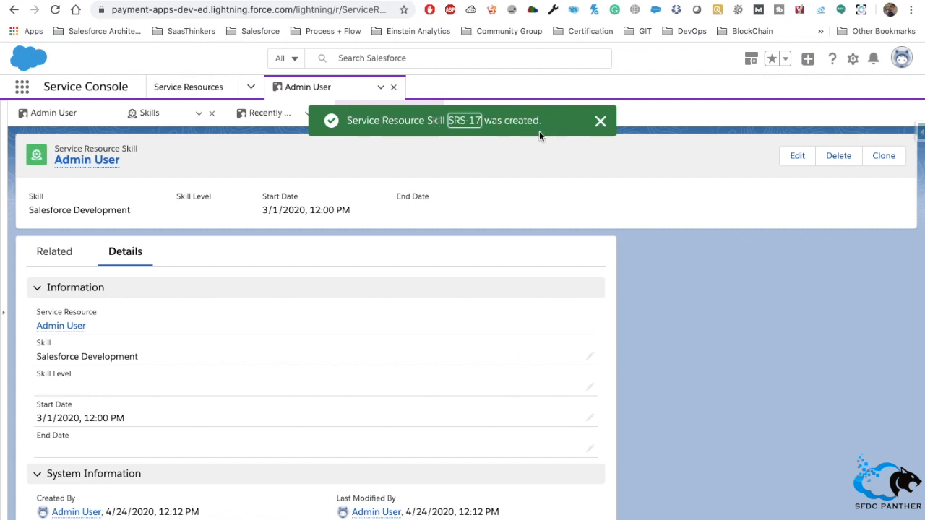
pyautogui.click(599, 121)
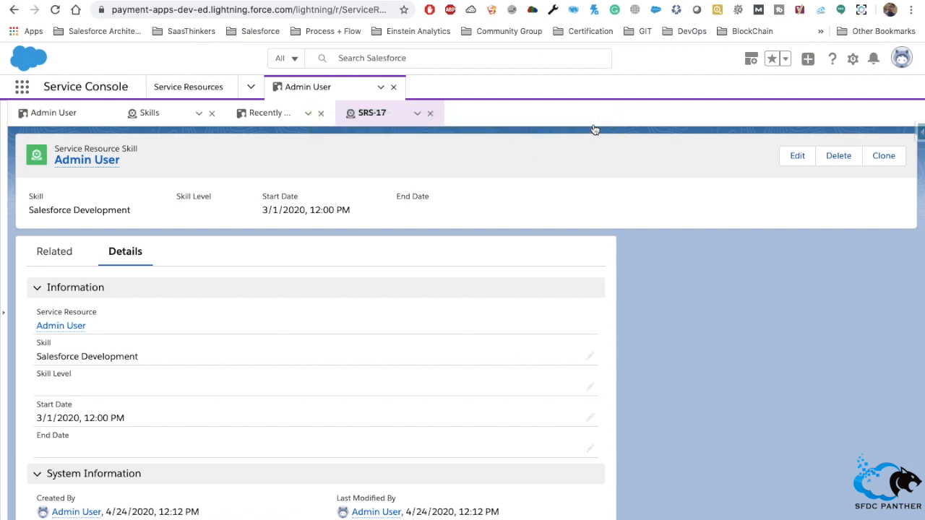
# Return to the Admin User service resource and check its full skills list for the added skill
pyautogui.click(106, 161)
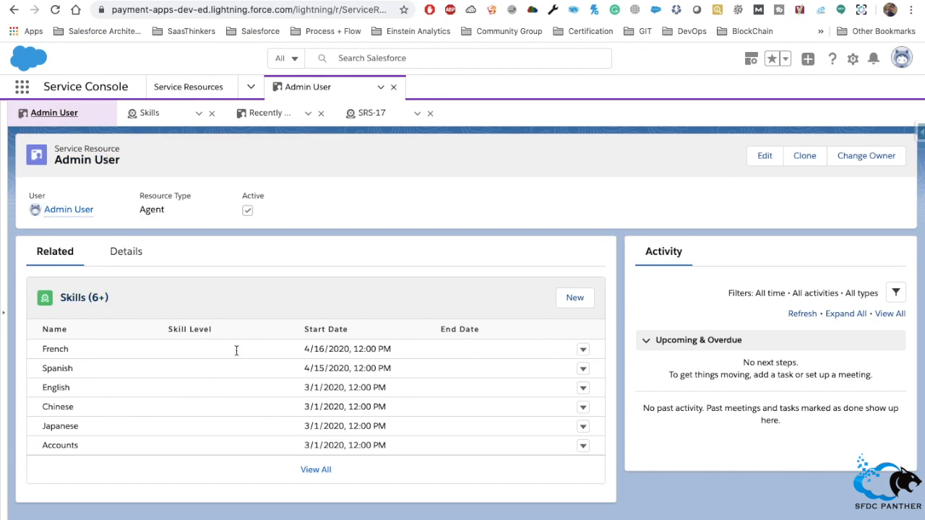
pyautogui.click(312, 470)
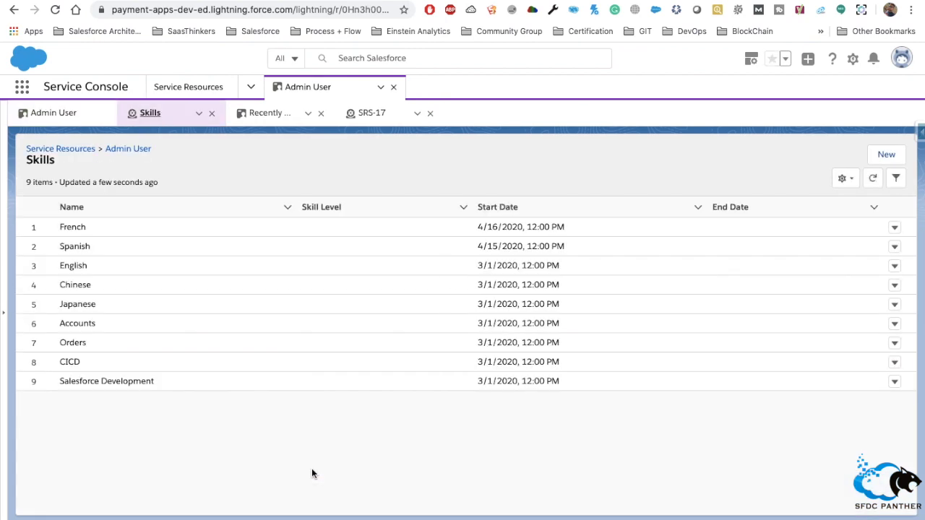
pyautogui.tripleClick(58, 185)
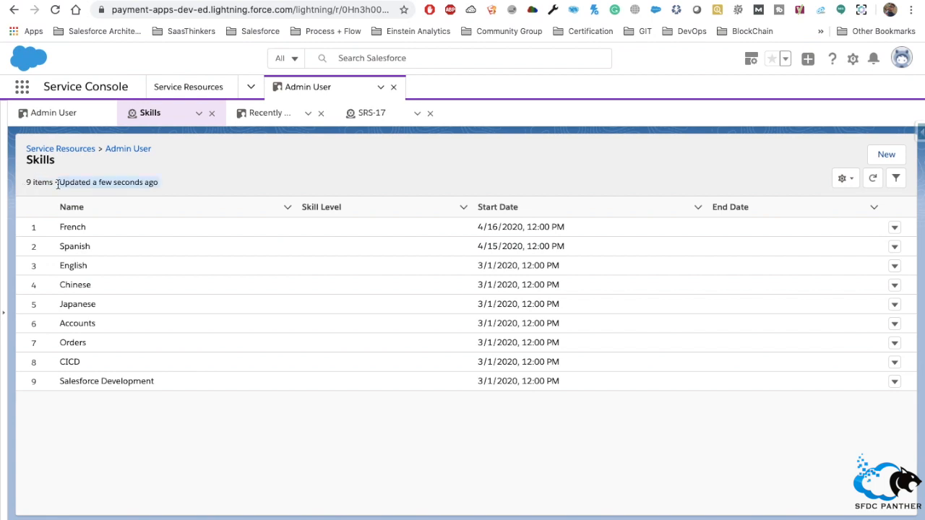
pyautogui.click(58, 184)
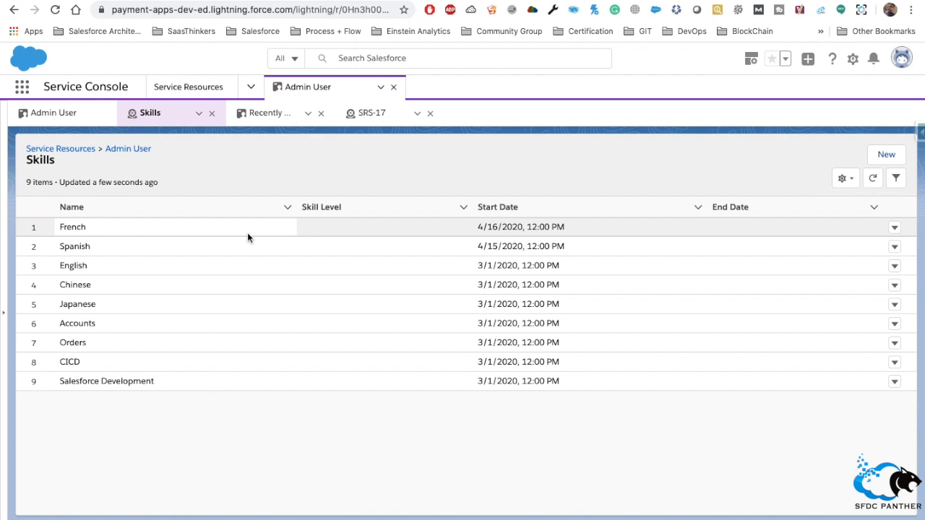
# Open the Okta User service resource from the recently viewed list and display its related skills
pyautogui.click(369, 119)
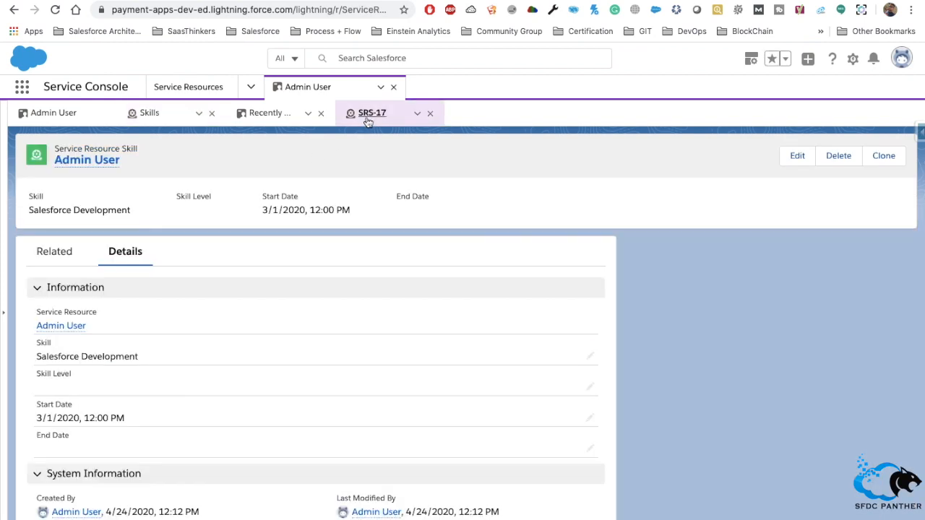
pyautogui.click(273, 121)
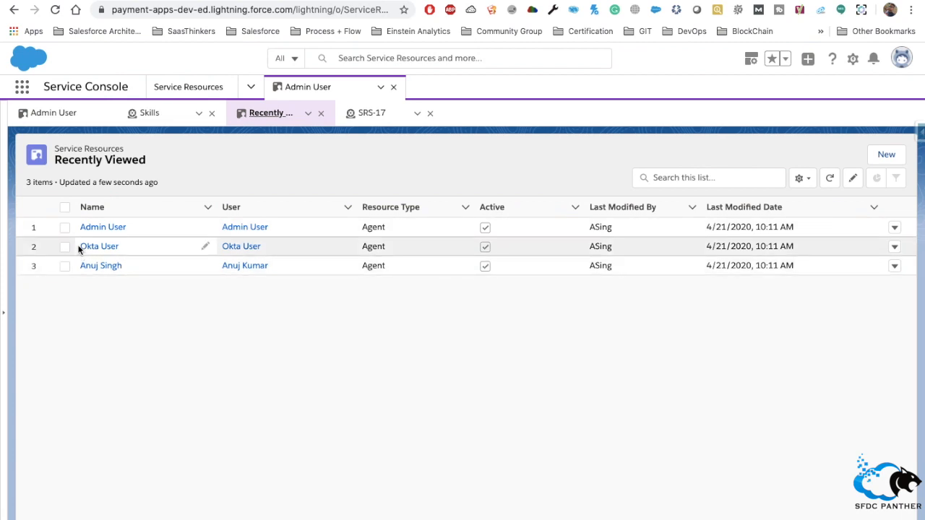
pyautogui.click(122, 246)
pyautogui.click(75, 269)
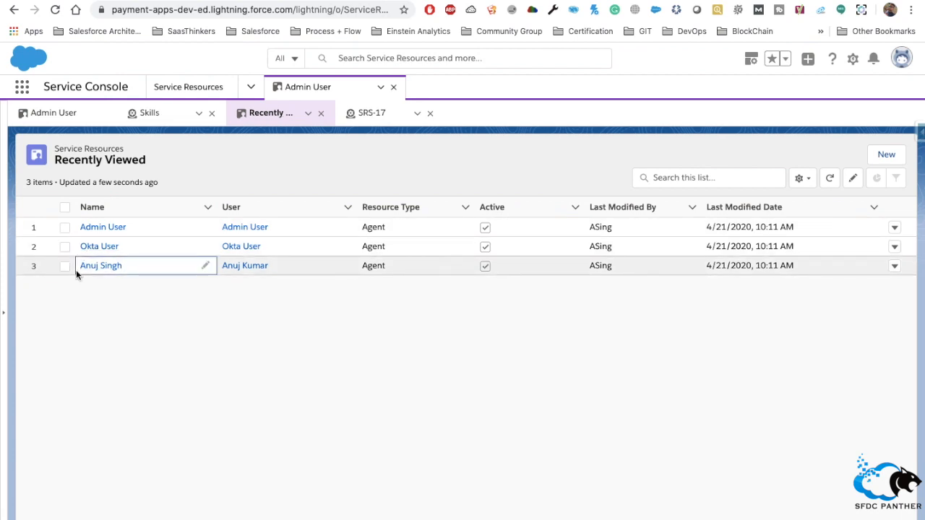
pyautogui.click(100, 246)
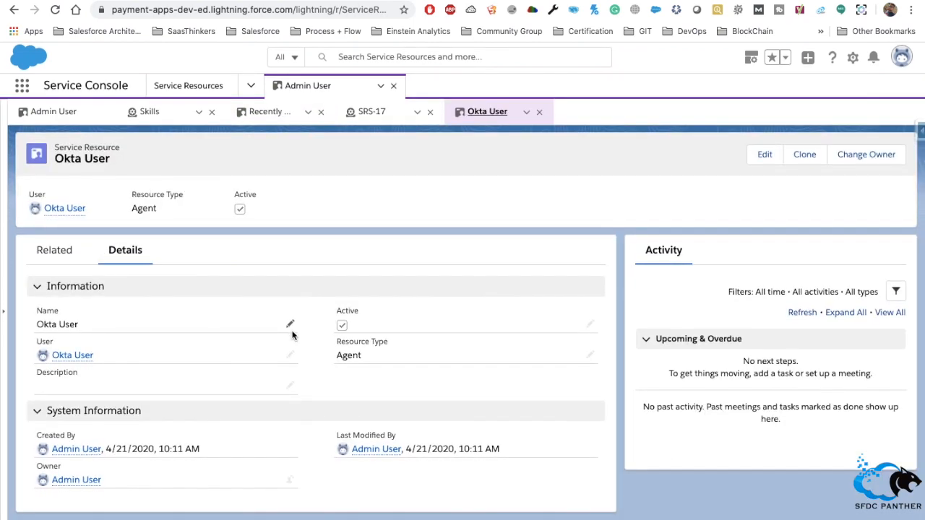
pyautogui.click(55, 252)
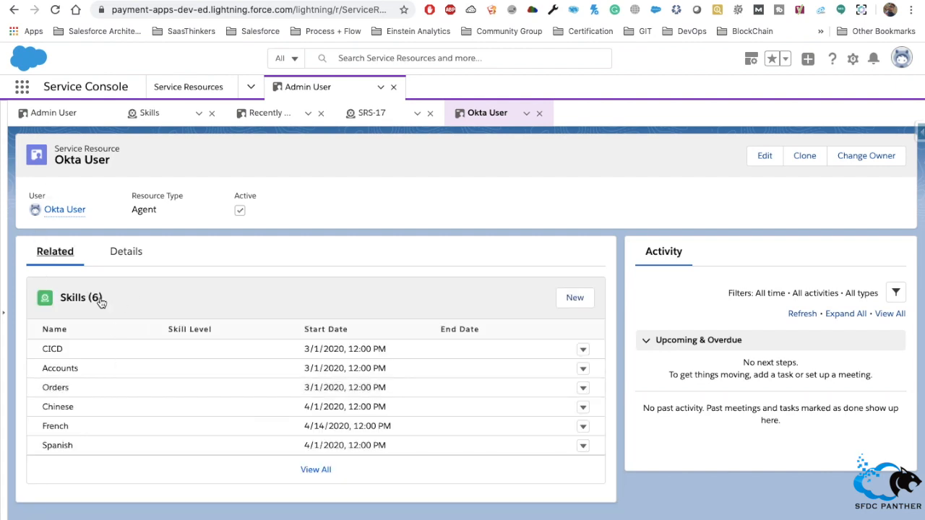
# Review the skills assigned to the Okta User service resource and return to the Admin User service resource
pyautogui.moveTo(126, 299); pyautogui.dragTo(42, 299)
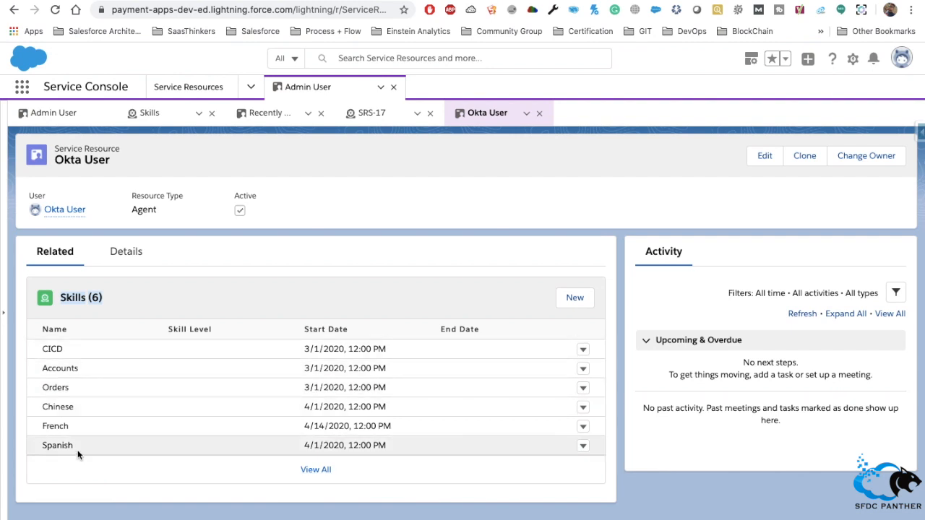
pyautogui.moveTo(76, 449); pyautogui.dragTo(41, 344)
pyautogui.click(238, 257)
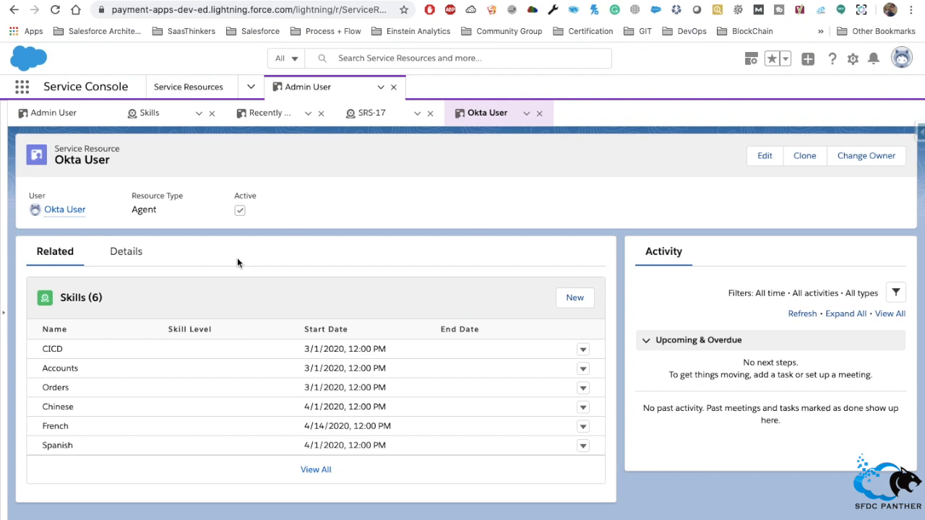
pyautogui.click(54, 114)
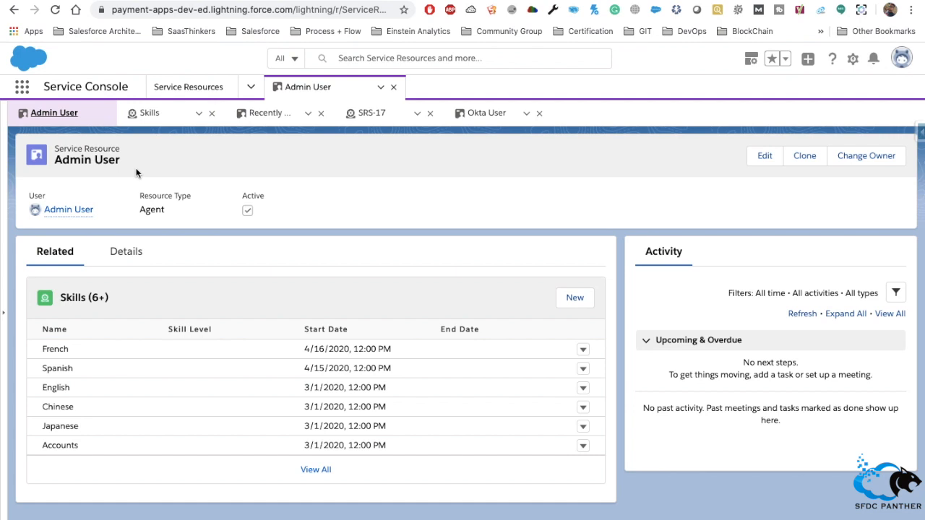
# Search Setup for "user", display the All Users list and open the Okta User record
pyautogui.click(344, 2)
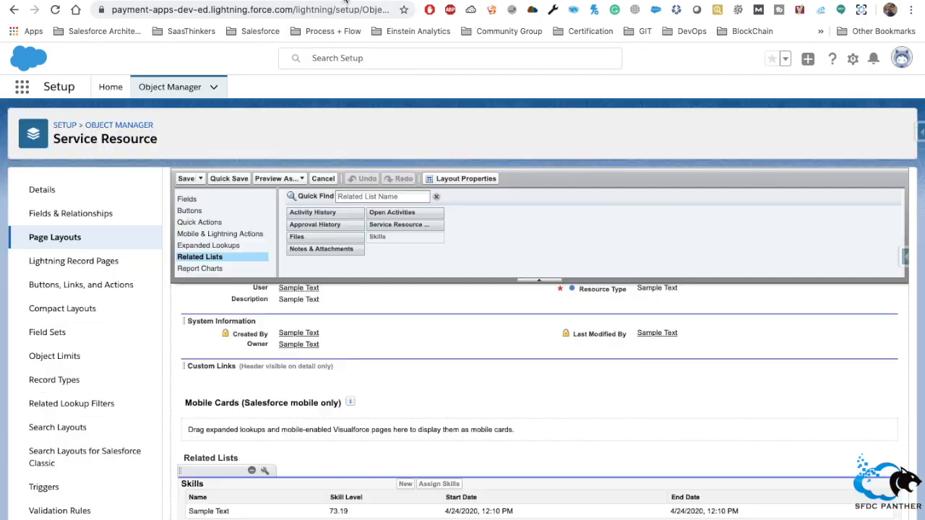
pyautogui.click(112, 92)
pyautogui.click(89, 117)
pyautogui.write('user')
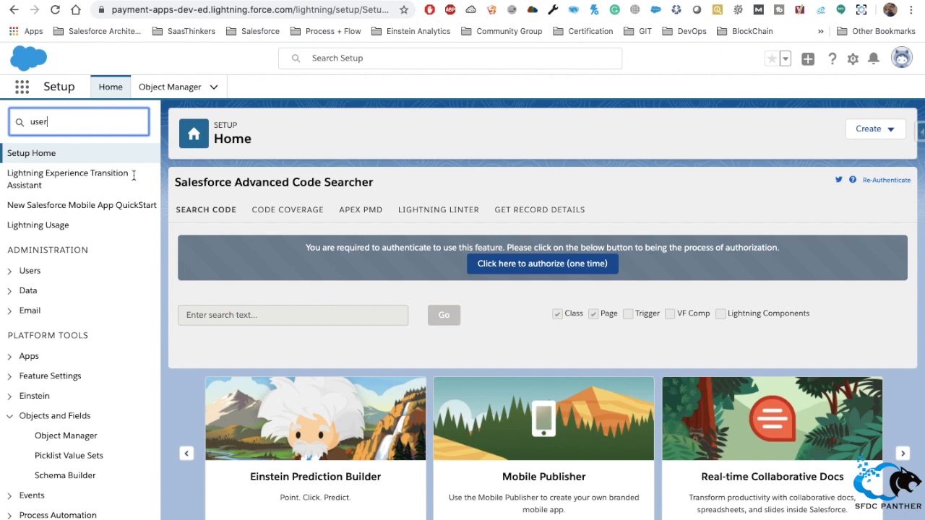
pyautogui.click(45, 293)
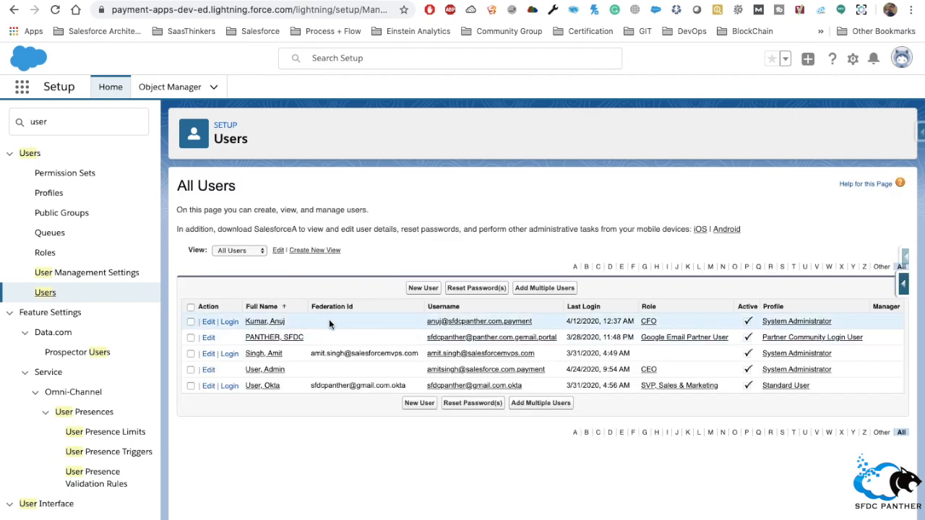
pyautogui.click(265, 387)
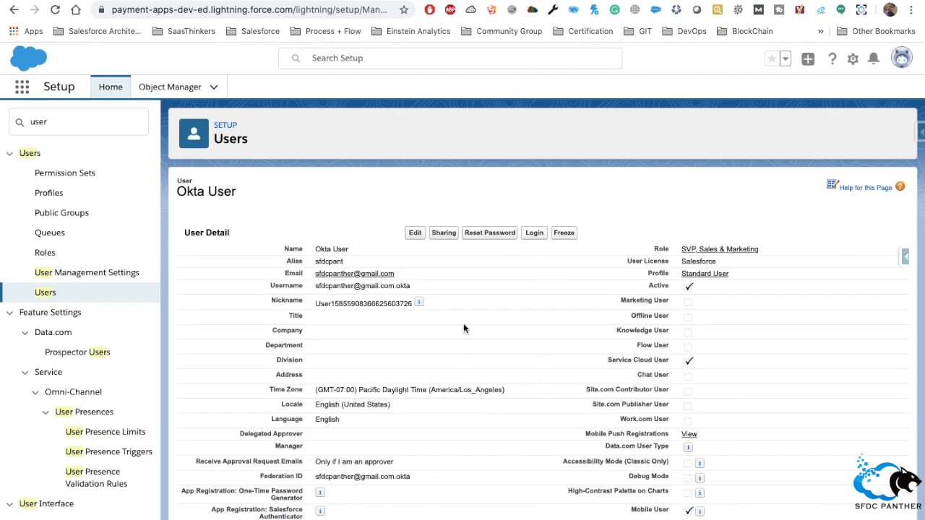
# Check the Service Cloud User setting in the Okta User's edit form and leave without saving
pyautogui.click(413, 242)
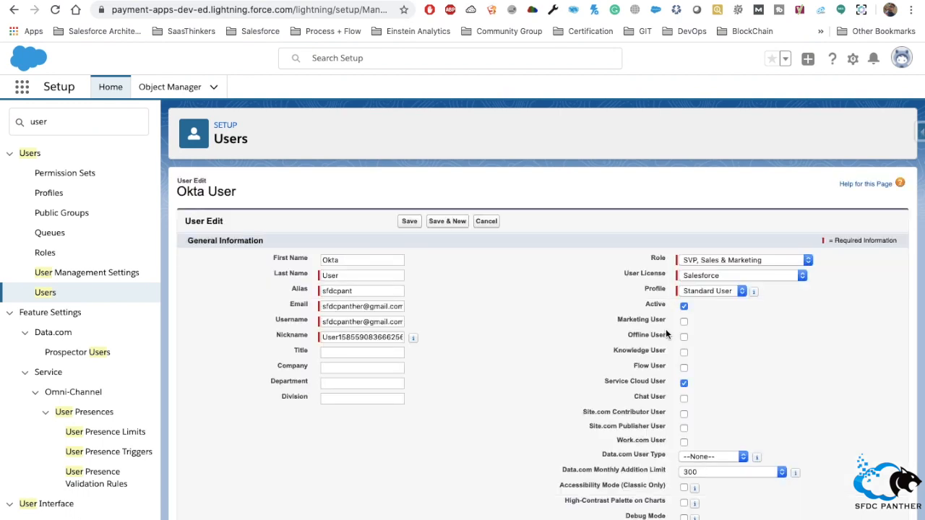
pyautogui.moveTo(604, 382); pyautogui.dragTo(664, 387)
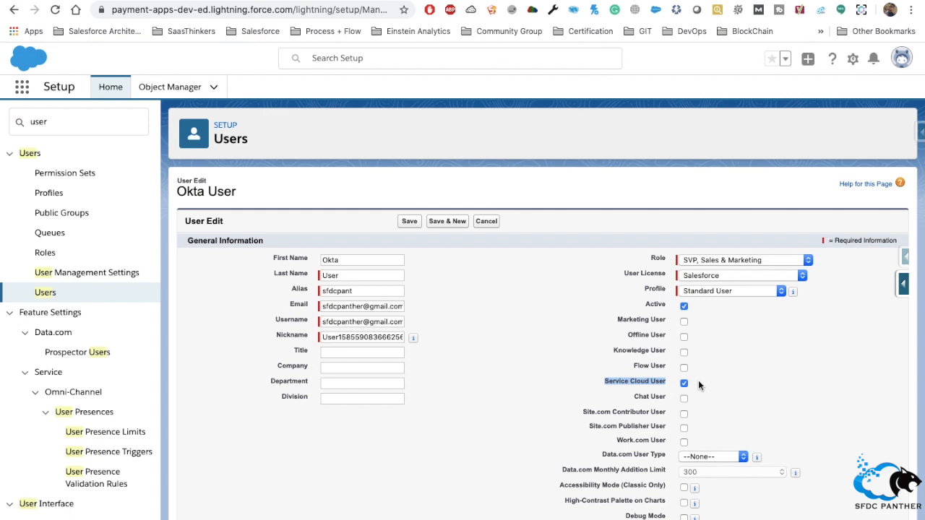
pyautogui.click(486, 221)
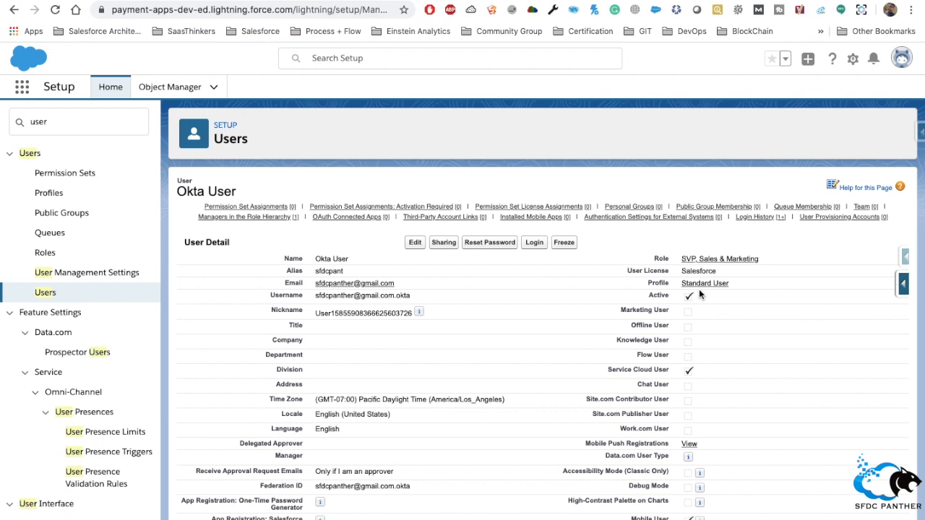
# Open the Standard User profile from the Okta User record and review its Service Presence Statuses Access settings
pyautogui.click(699, 283)
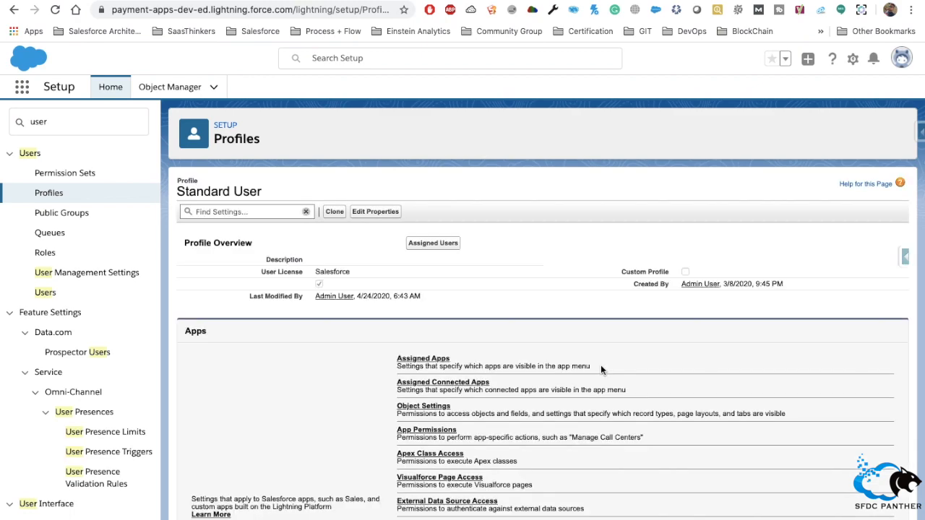
pyautogui.scroll(-3, 554, 361)
pyautogui.scroll(-1, 553, 362)
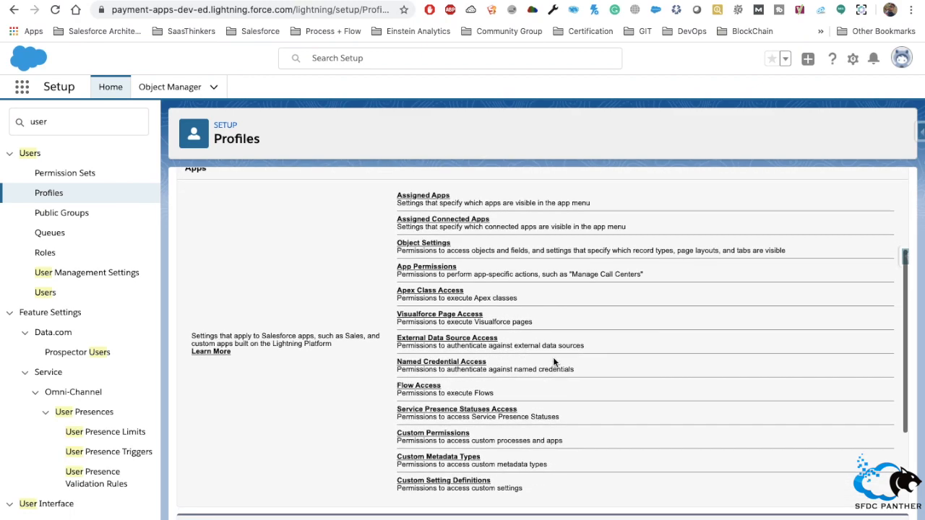
pyautogui.scroll(3, 550, 360)
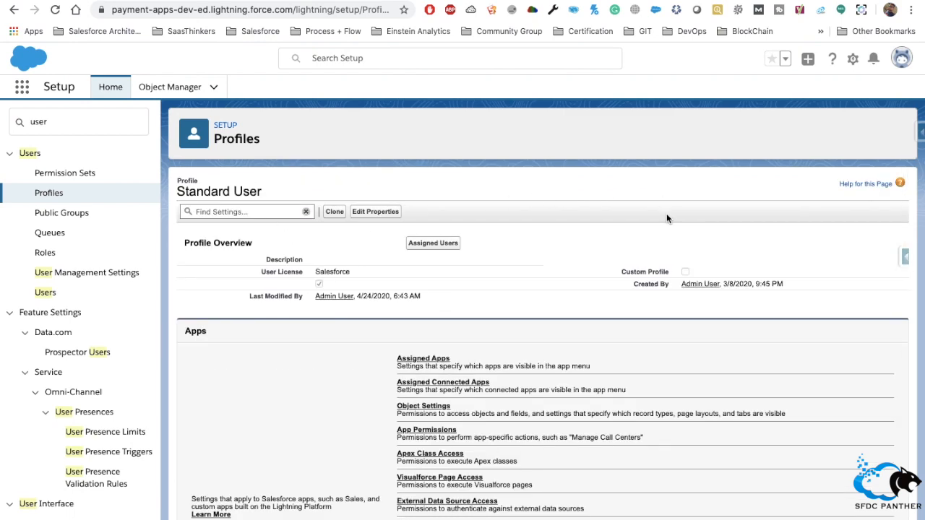
pyautogui.scroll(-2, 514, 353)
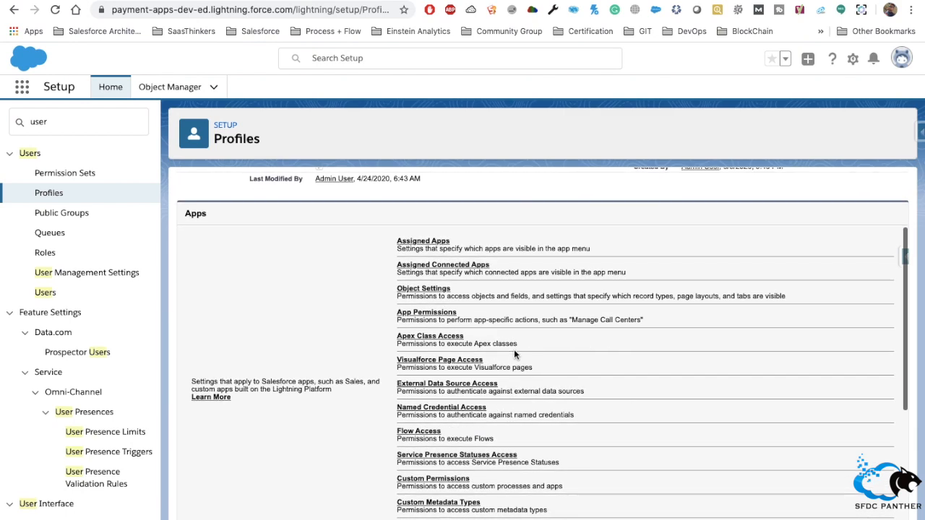
pyautogui.scroll(-1, 513, 349)
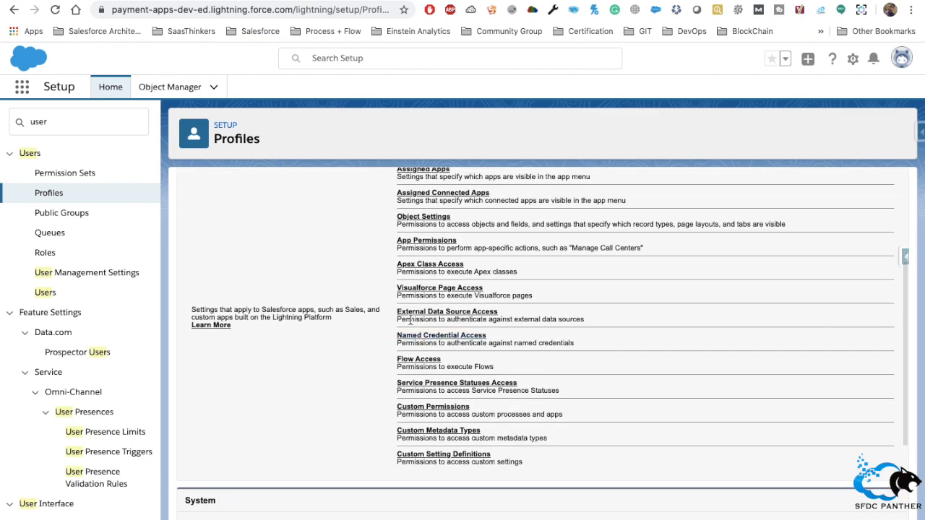
pyautogui.scroll(1, 657, 302)
pyautogui.scroll(-1, 657, 302)
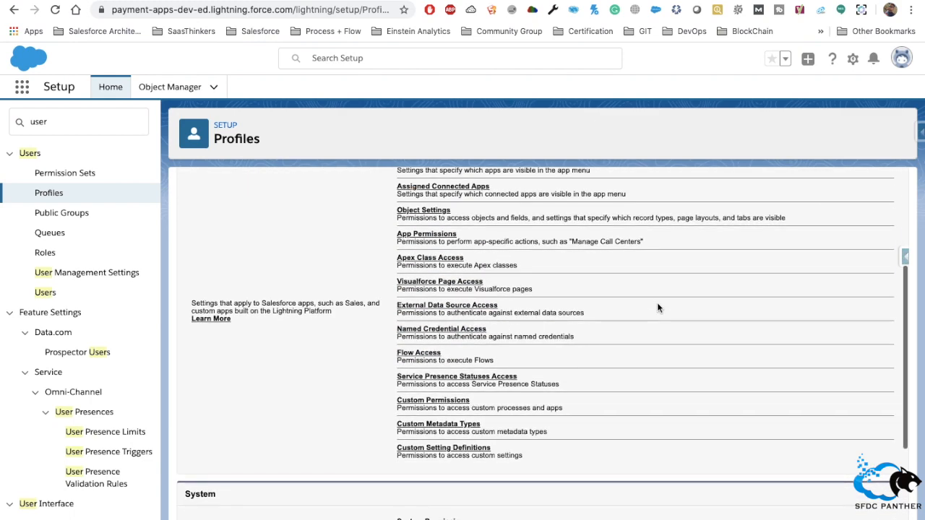
pyautogui.click(472, 377)
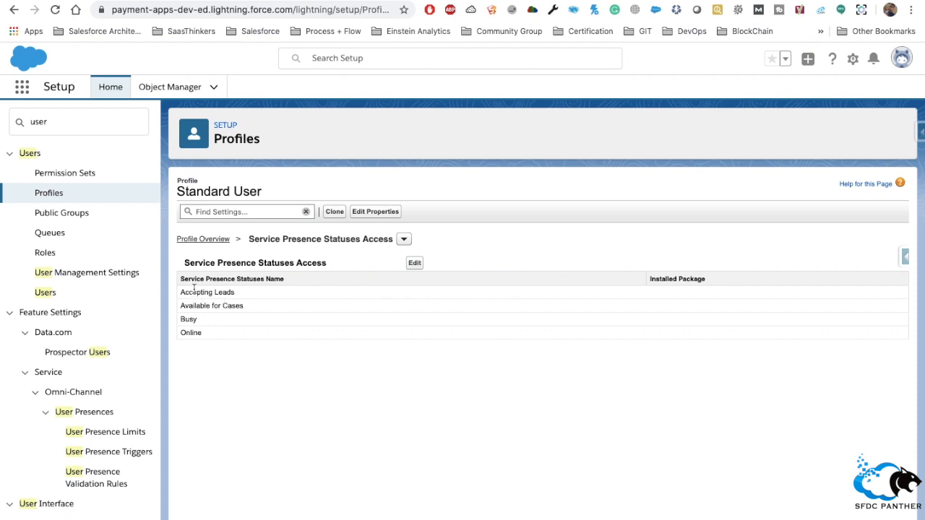
pyautogui.moveTo(183, 292); pyautogui.dragTo(243, 337)
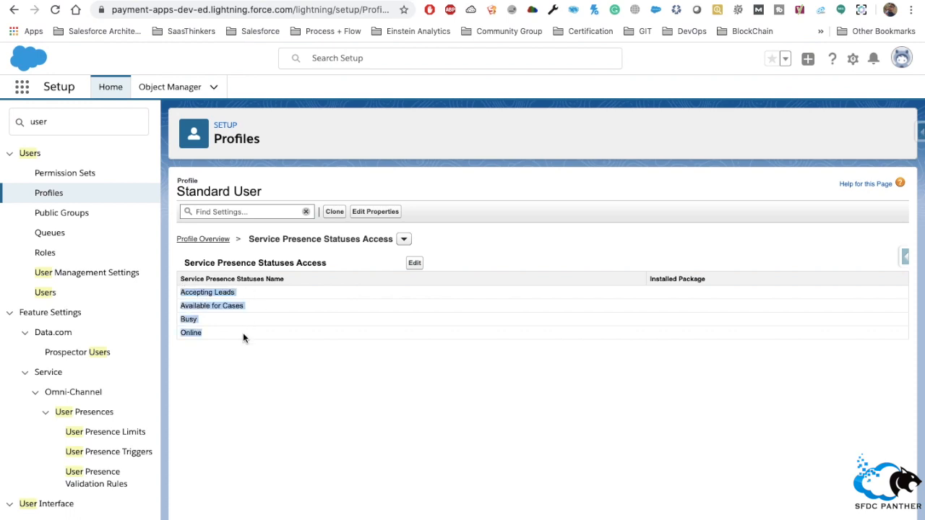
# Enable the Available for Orders service presence status for the Standard User profile and save the change
pyautogui.click(414, 263)
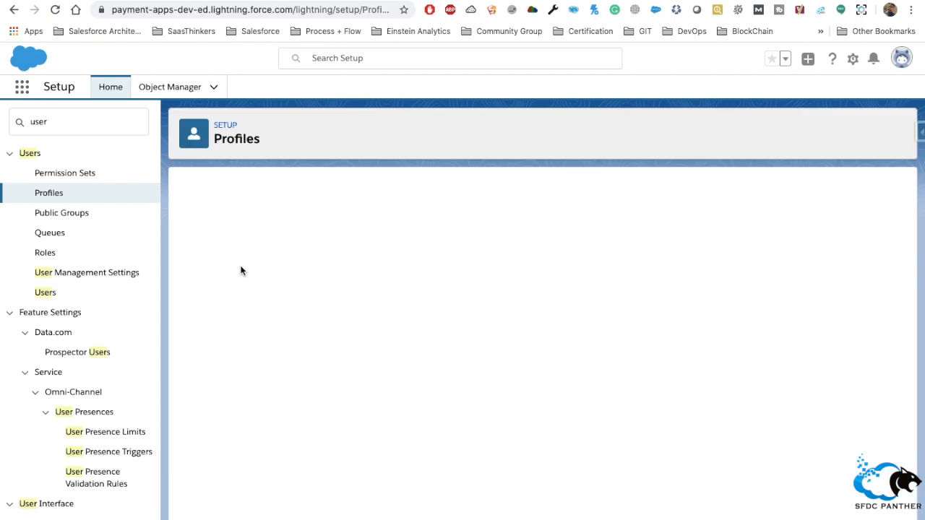
pyautogui.click(214, 297)
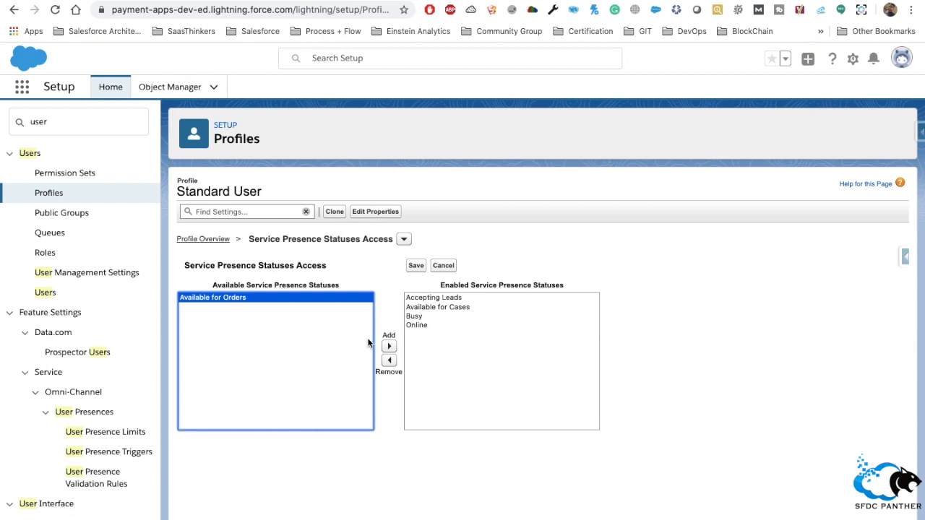
pyautogui.click(389, 346)
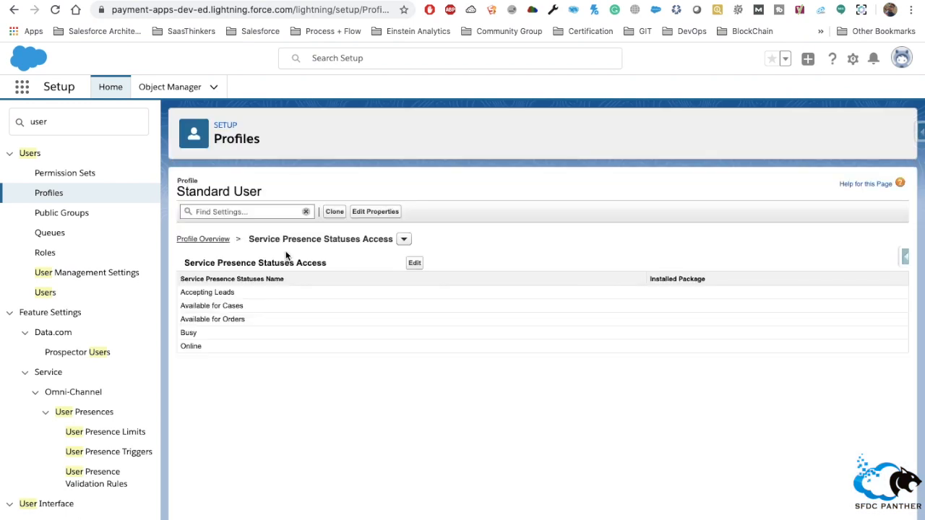
# Review the full list of service presence statuses enabled for the Standard User profile
pyautogui.moveTo(181, 292); pyautogui.dragTo(195, 331)
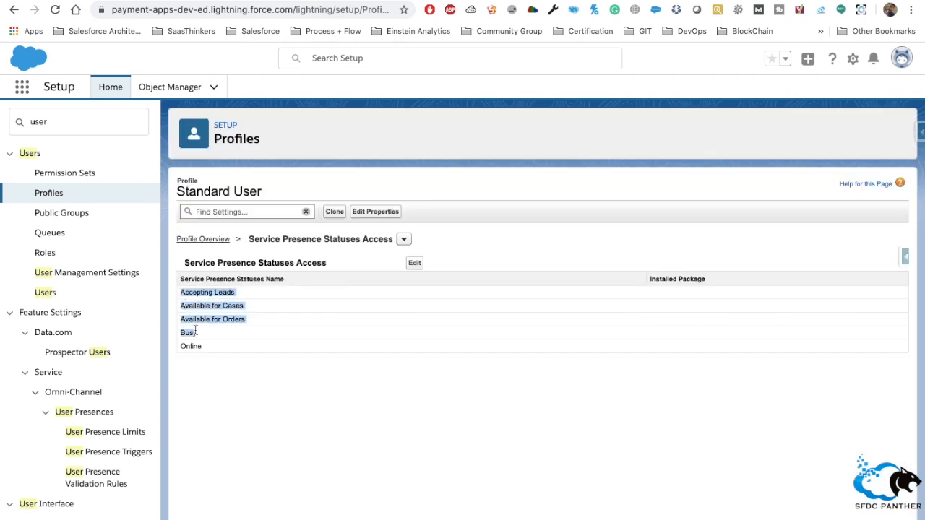
pyautogui.click(248, 334)
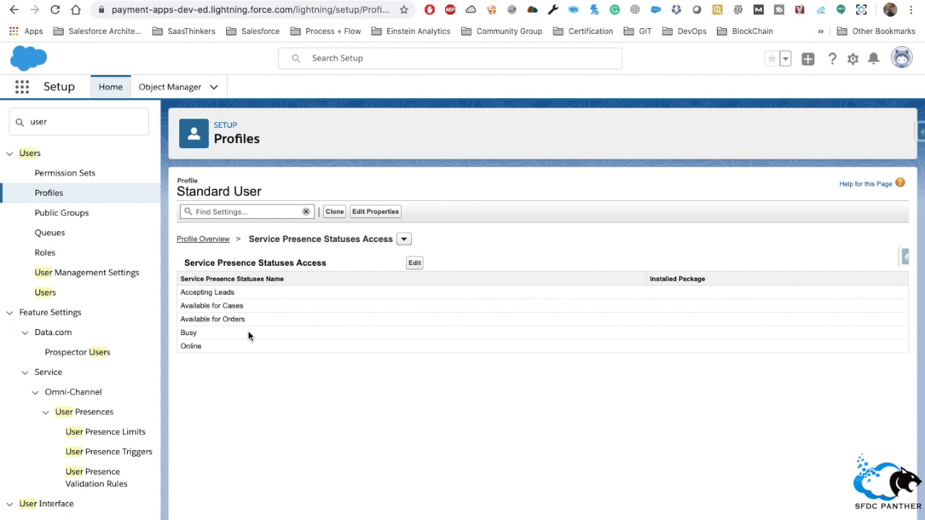
pyautogui.moveTo(180, 292); pyautogui.dragTo(216, 354)
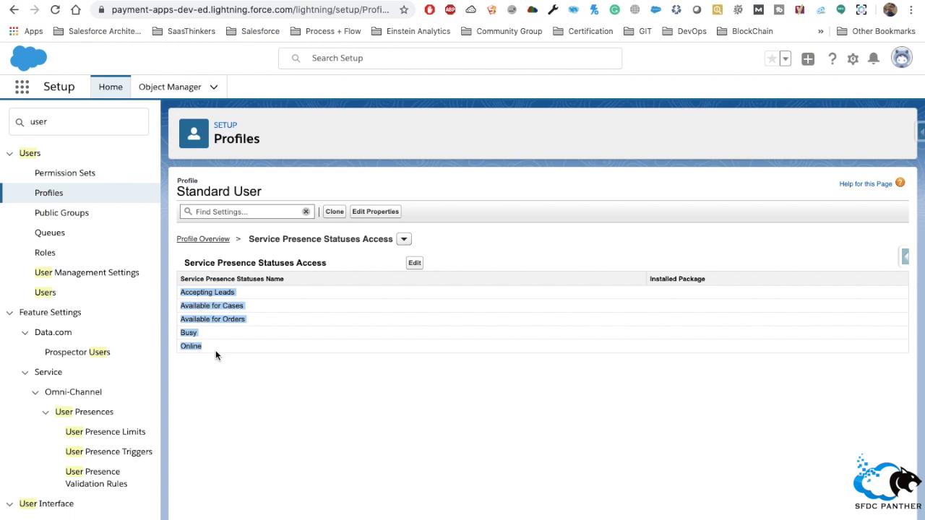
pyautogui.click(215, 352)
pyautogui.moveTo(179, 297); pyautogui.dragTo(211, 348)
pyautogui.click(212, 348)
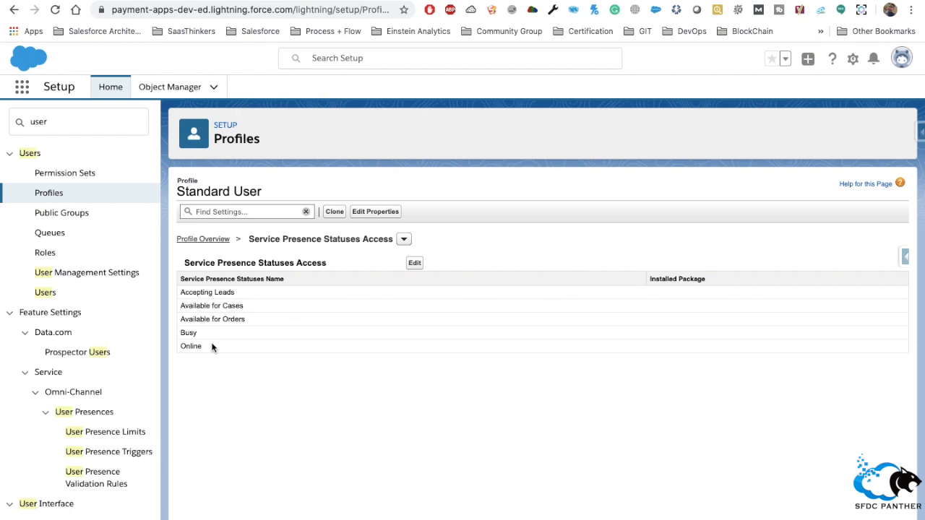
# Find the Service Console app by searching for "ser", switch to it and reload the Admin User service resource page
pyautogui.click(21, 89)
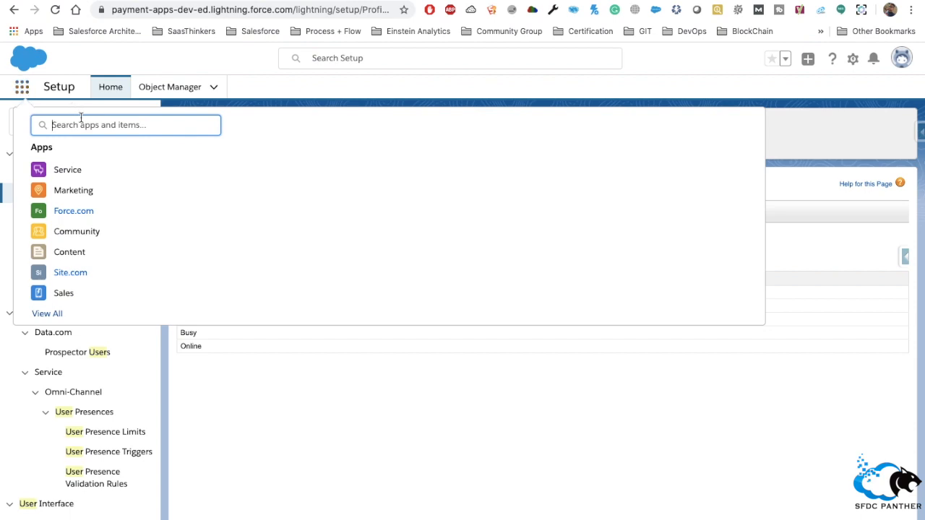
pyautogui.write('ser')
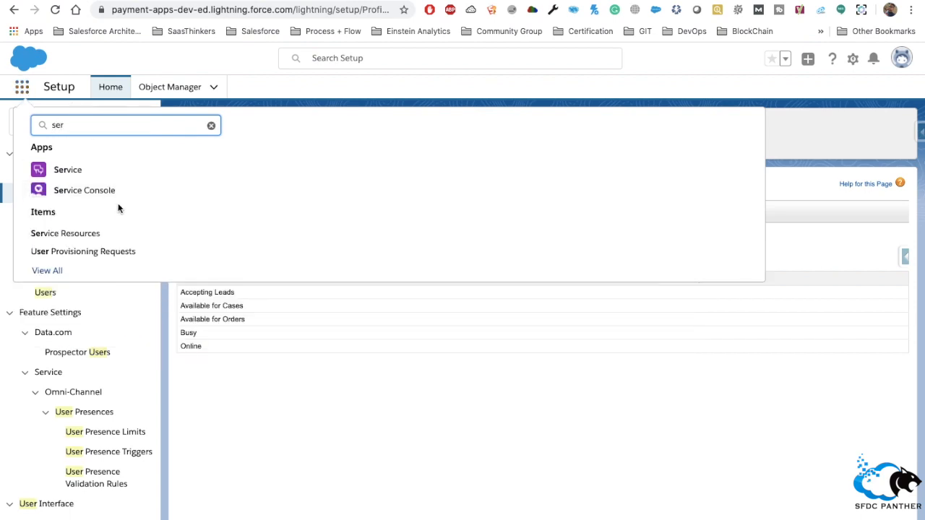
pyautogui.click(93, 197)
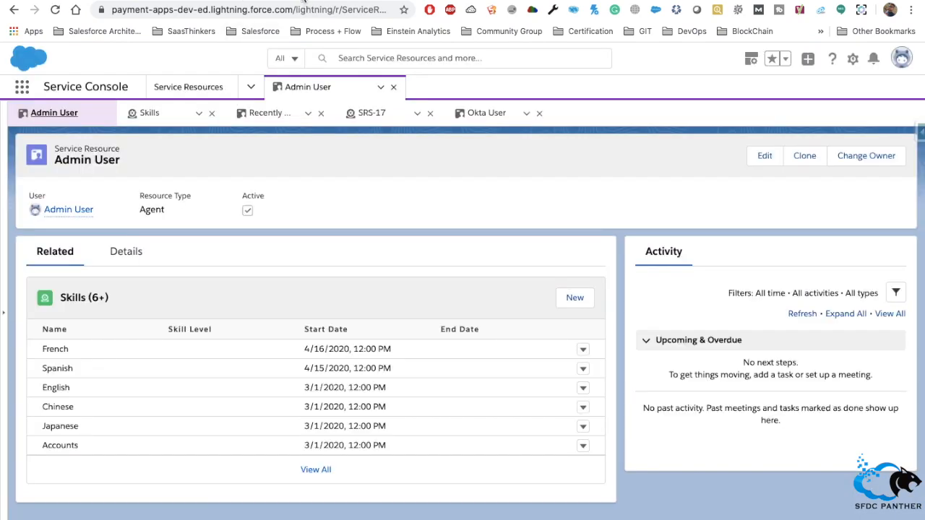
pyautogui.press('super+r')
pyautogui.click(852, 59)
pyautogui.click(794, 148)
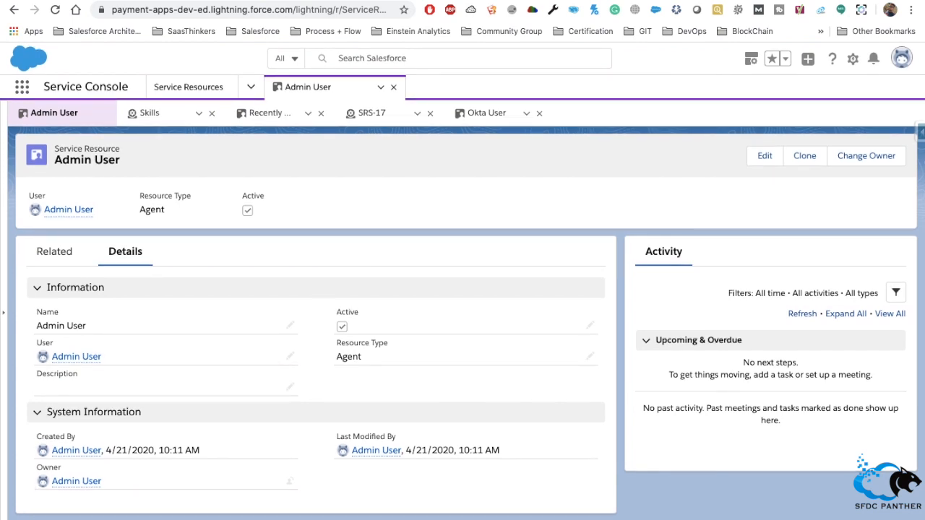
# Open the Omni-Channel widget and set the agent's presence status to Online
pyautogui.click(45, 517)
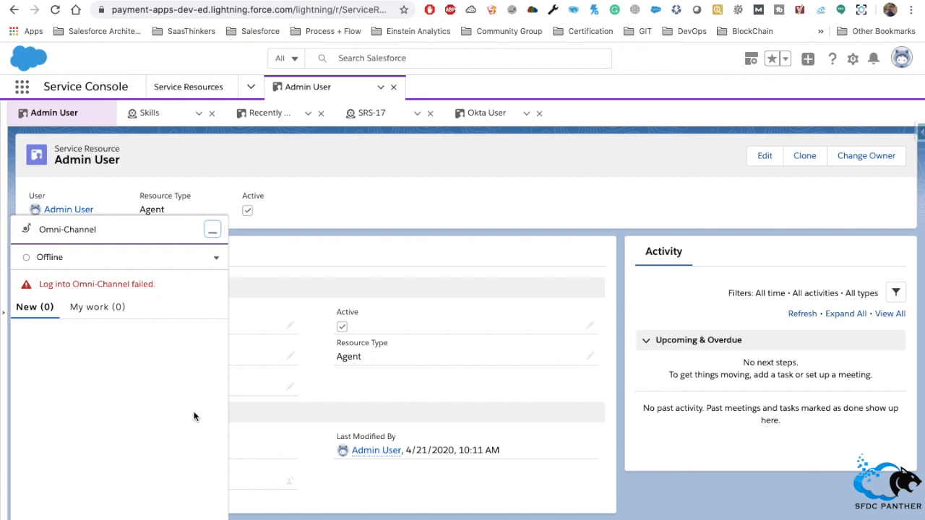
pyautogui.click(217, 259)
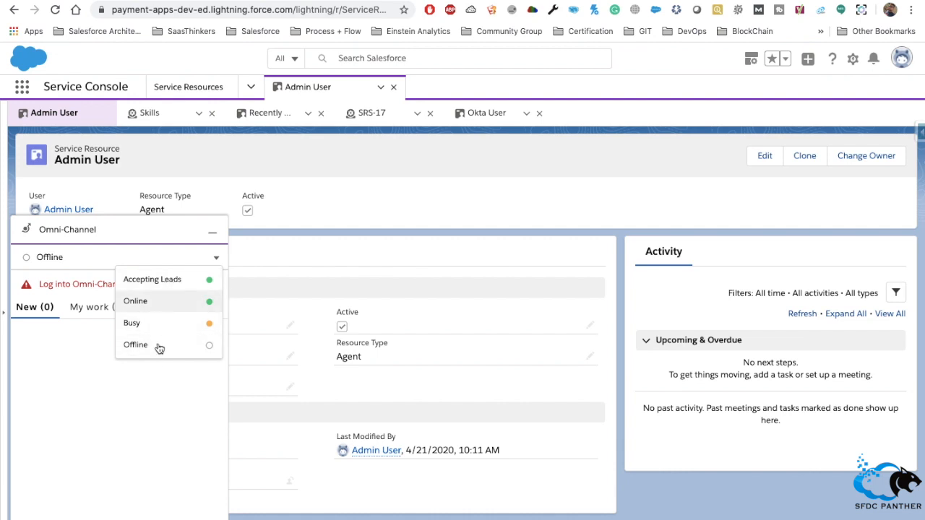
pyautogui.click(149, 309)
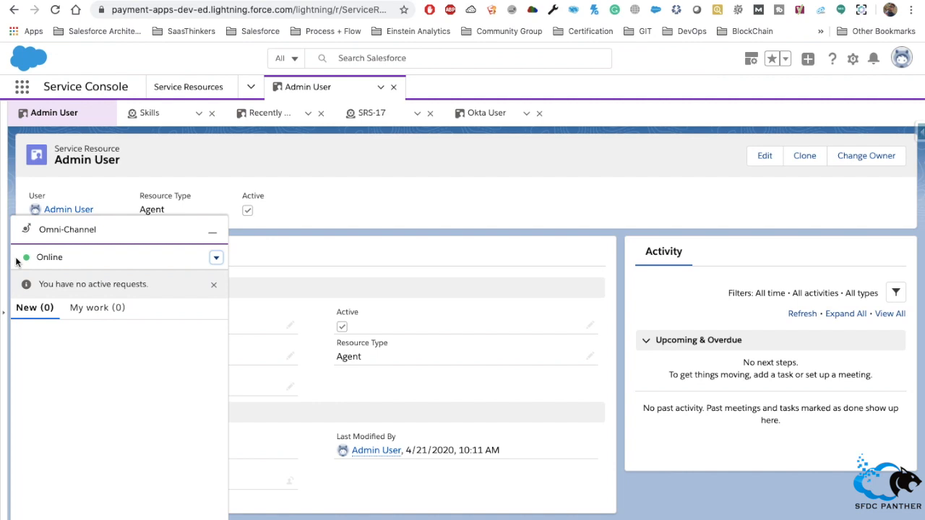
pyautogui.doubleClick(51, 259)
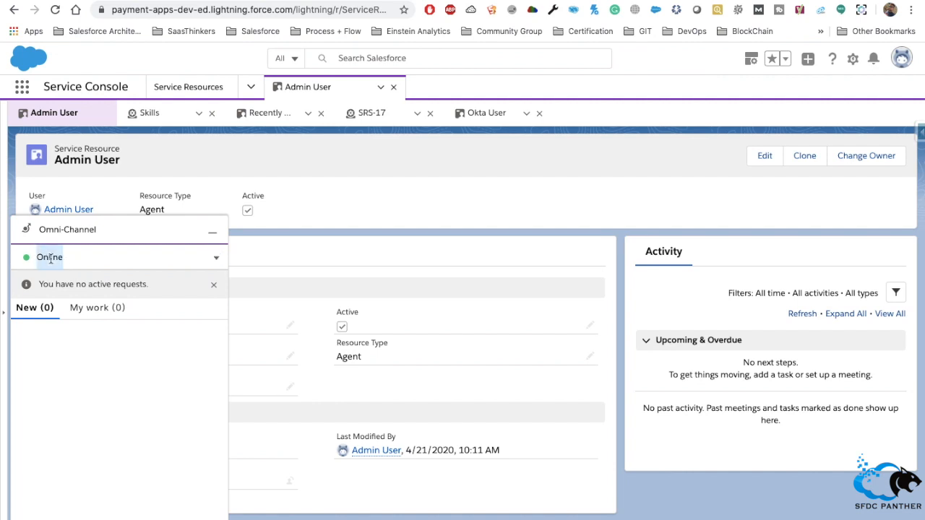
# Switch the Service Console from Service Resources to the Cases list
pyautogui.click(251, 87)
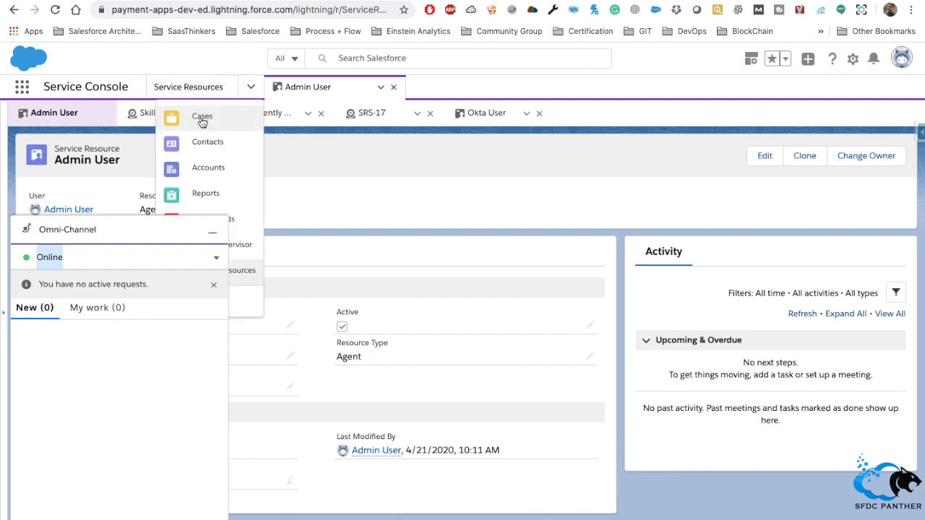
pyautogui.click(201, 117)
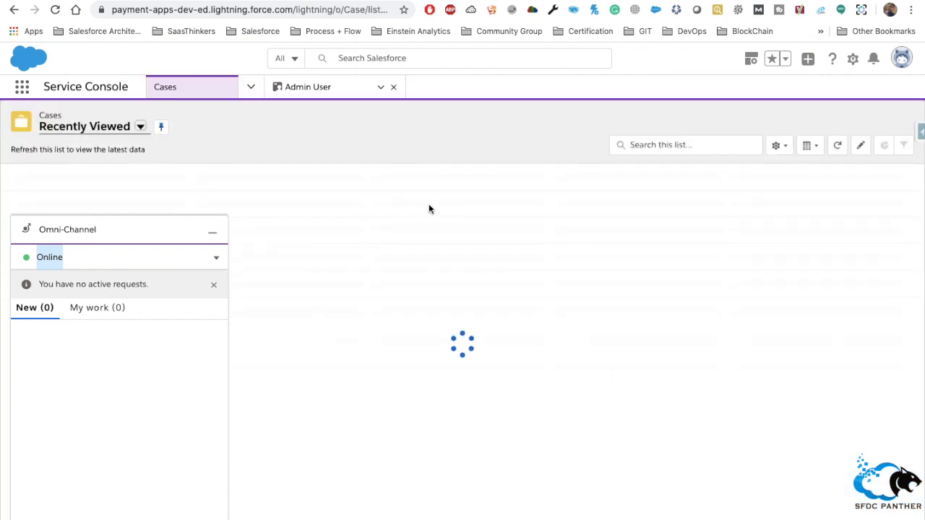
# Start a new case and set its Case Origin to Phone
pyautogui.click(814, 120)
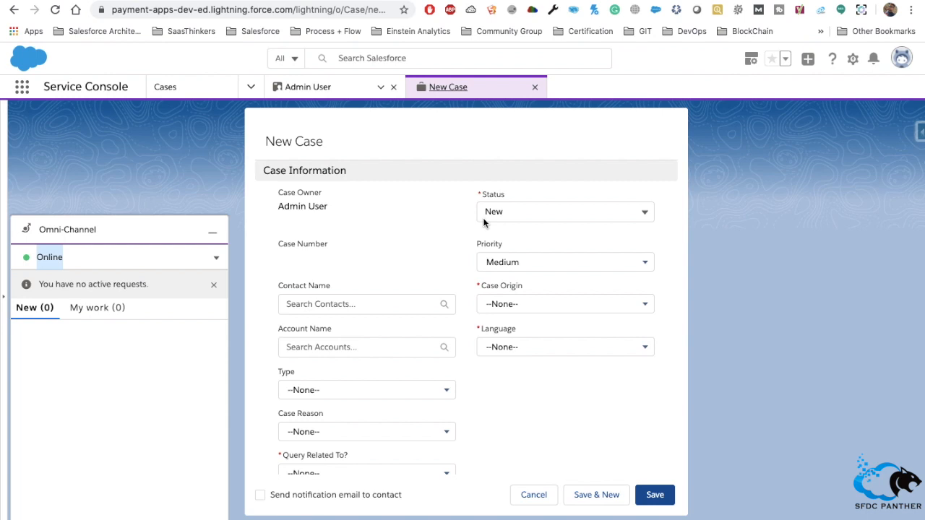
pyautogui.scroll(-1, 557, 237)
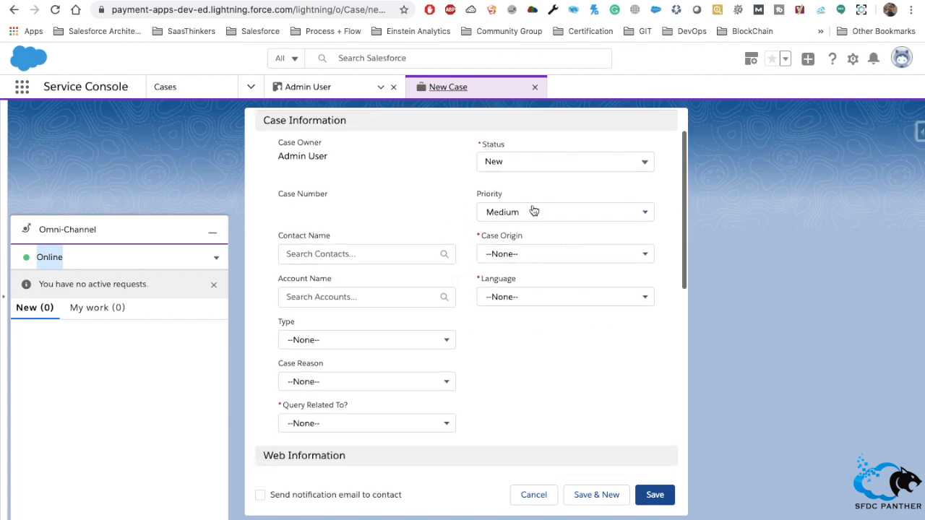
pyautogui.click(528, 257)
pyautogui.click(509, 303)
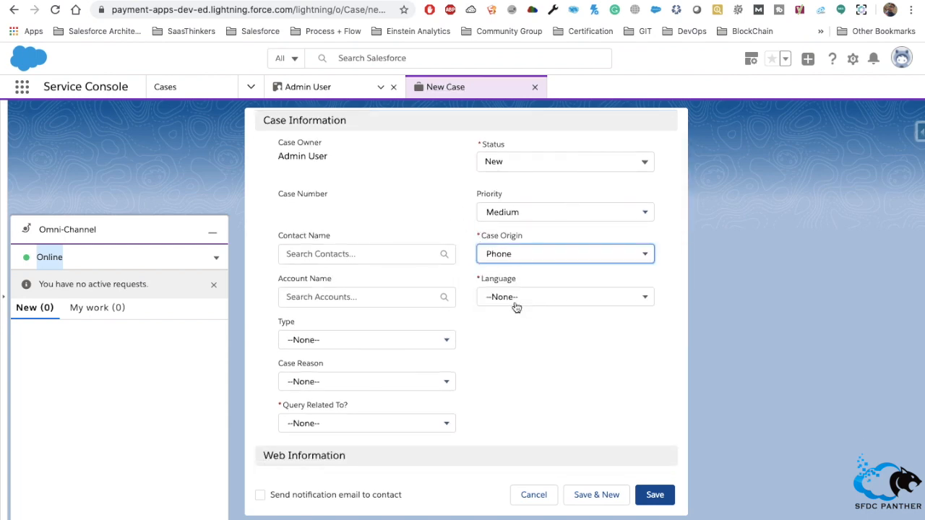
# Look through the available Language options for the new case and set the language to French
pyautogui.scroll(-1, 567, 340)
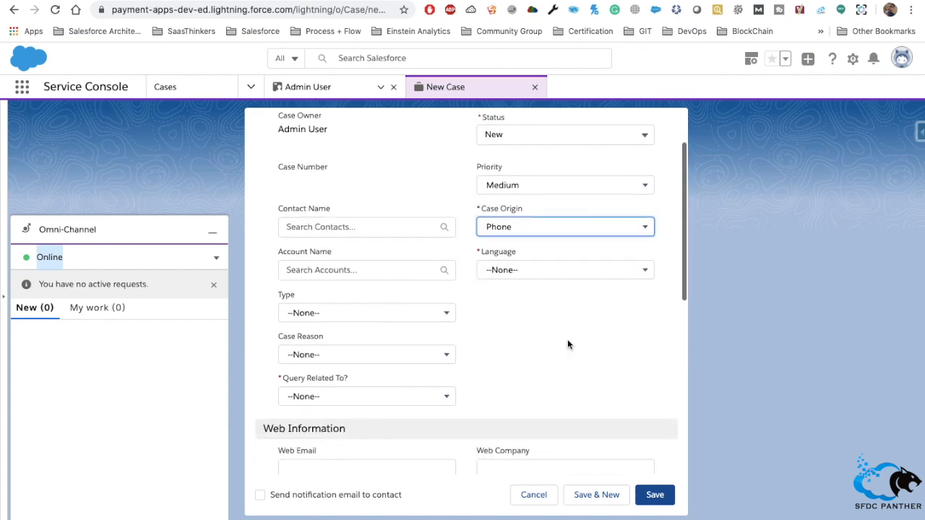
pyautogui.click(545, 276)
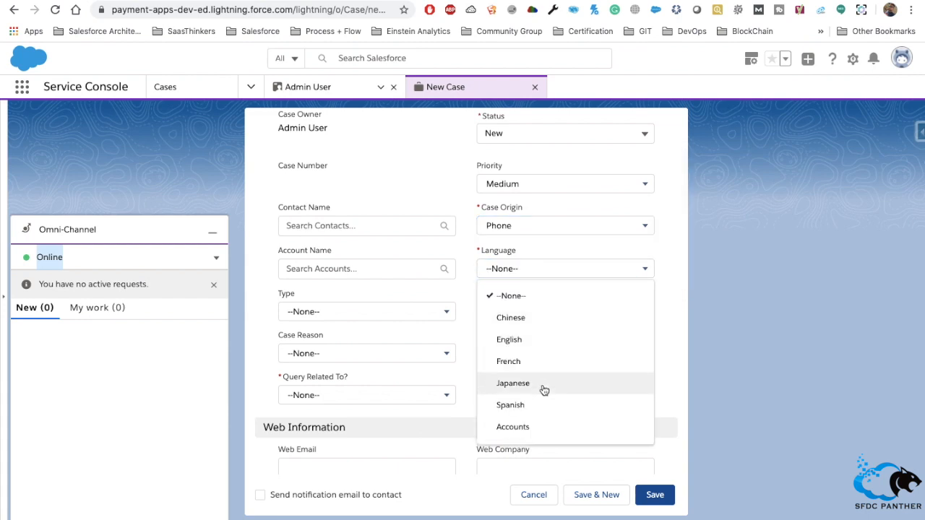
pyautogui.scroll(-4, 543, 386)
pyautogui.scroll(-2, 566, 305)
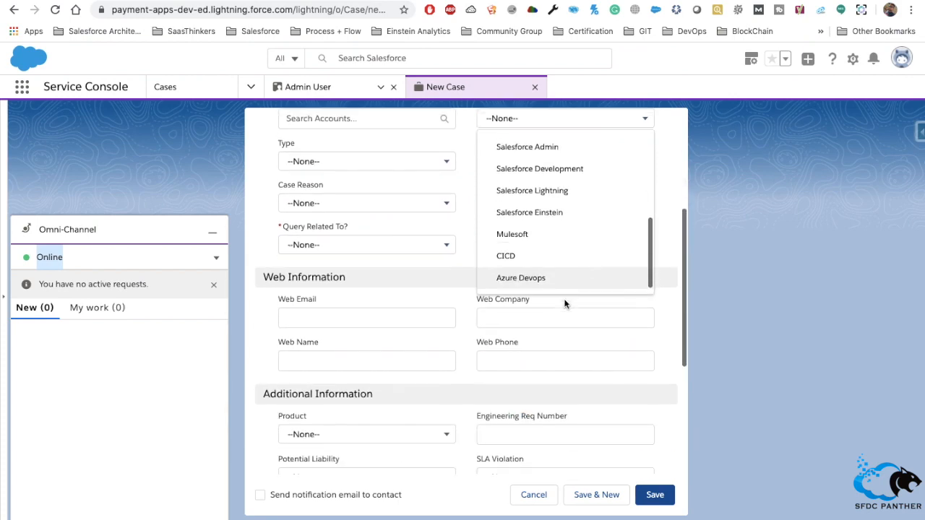
pyautogui.scroll(5, 563, 303)
pyautogui.scroll(2, 574, 357)
pyautogui.scroll(2, 575, 359)
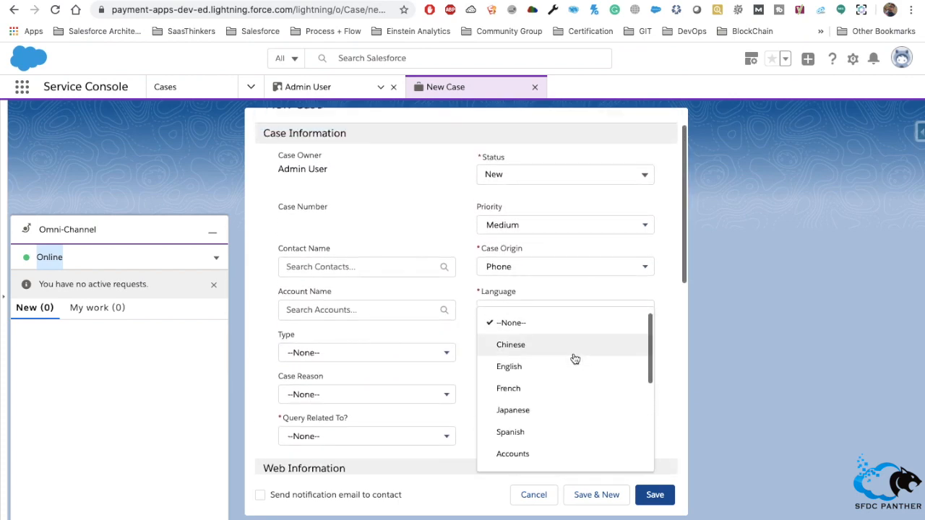
pyautogui.scroll(-1, 574, 357)
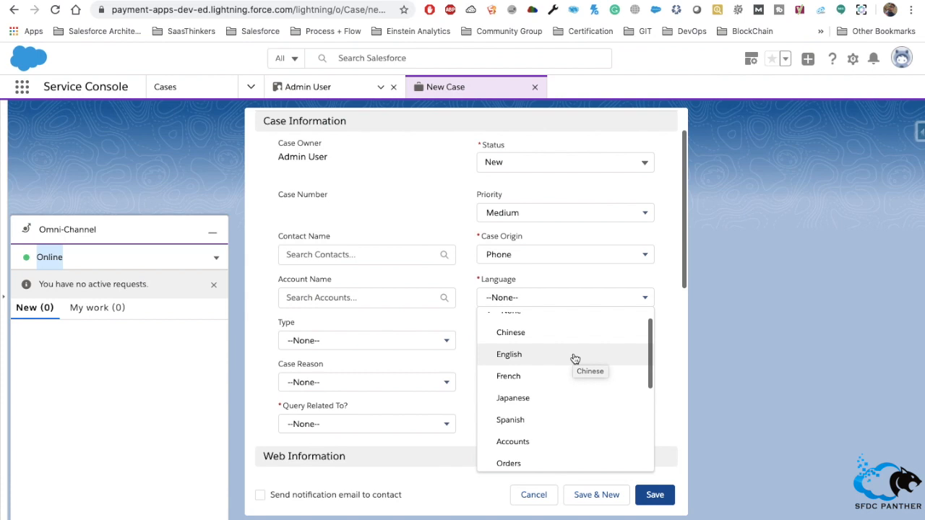
pyautogui.scroll(-1, 532, 379)
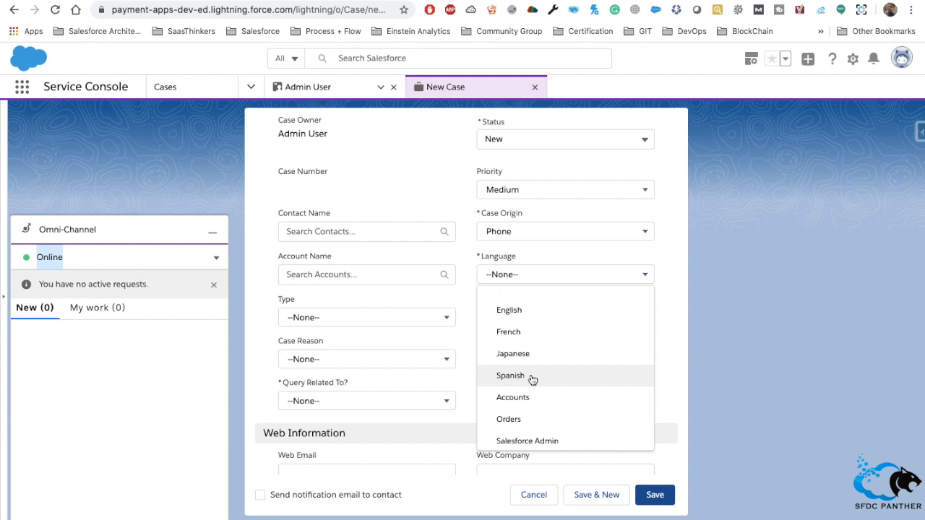
pyautogui.click(528, 333)
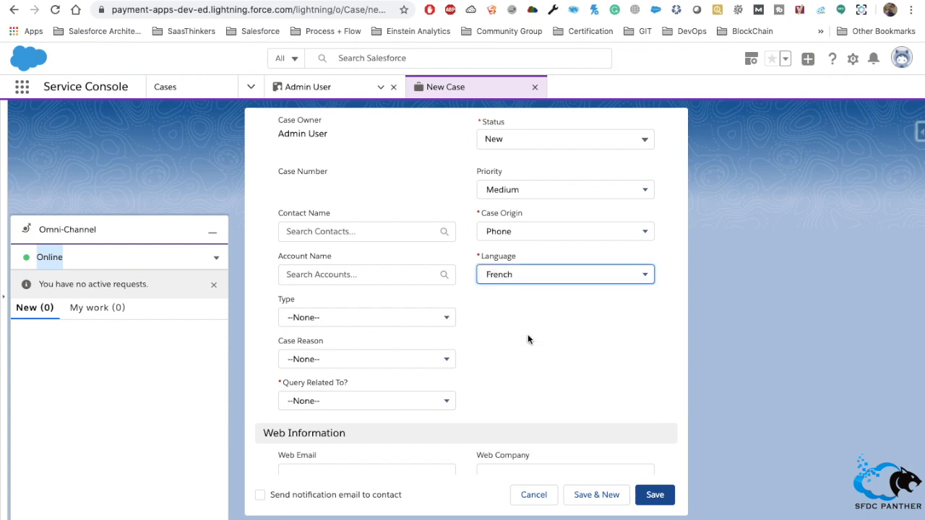
# Set the new case's Query Related To? field to Salesforce Einstein
pyautogui.scroll(-2, 533, 316)
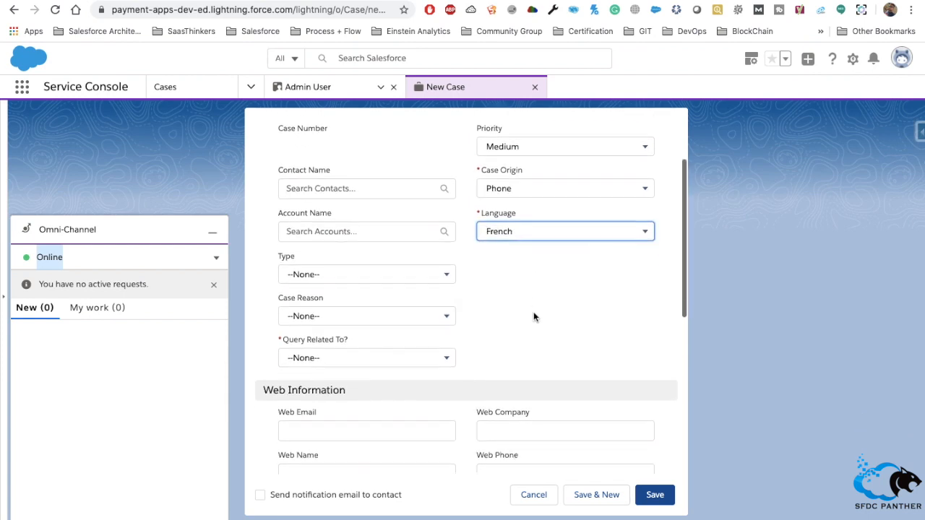
pyautogui.click(346, 365)
pyautogui.scroll(-3, 345, 386)
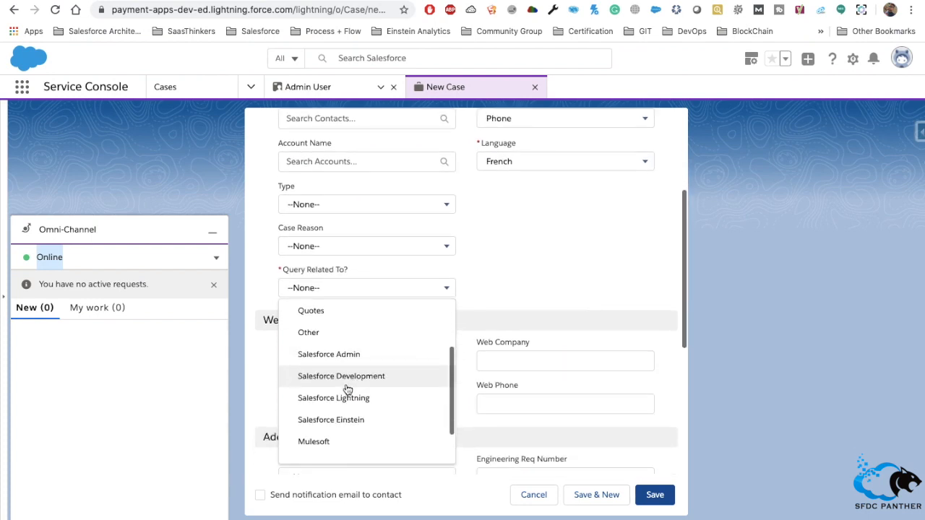
pyautogui.click(357, 386)
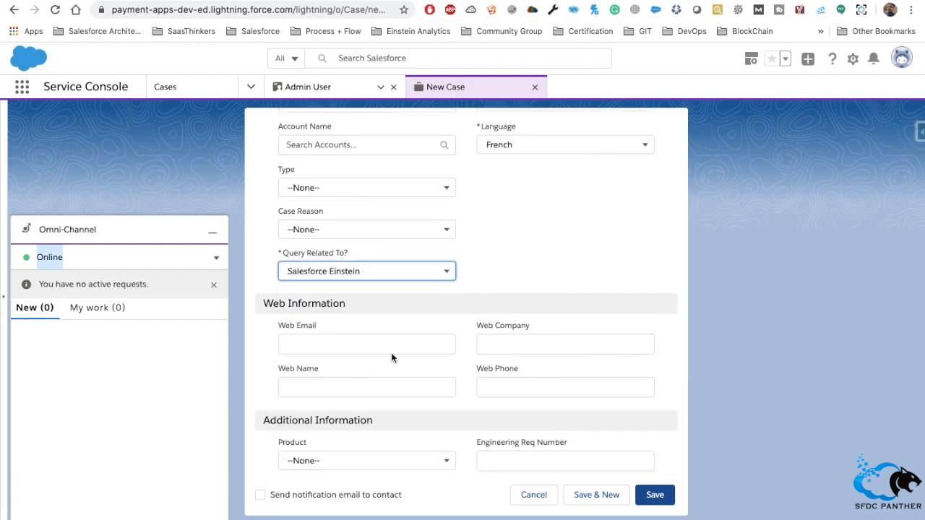
# Enter "Test Skill Based routing" as both the subject and the description of the case, and save it
pyautogui.scroll(-5, 504, 318)
pyautogui.click(341, 309)
pyautogui.write('Test Skill Based')
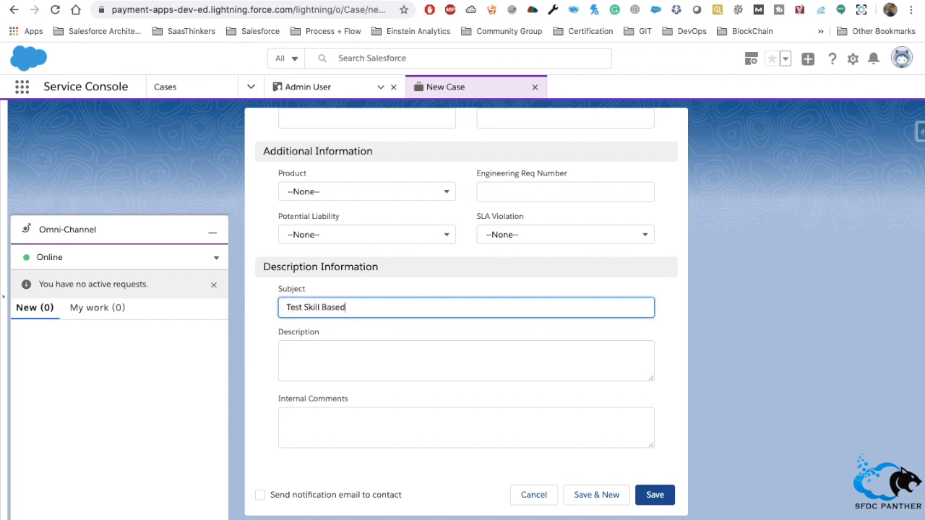
pyautogui.write(' routing')
pyautogui.hotkey('ctrl', 'a')
pyautogui.hotkey('ctrl', 'c')
pyautogui.press('Tab')
pyautogui.hotkey('ctrl', 'v')
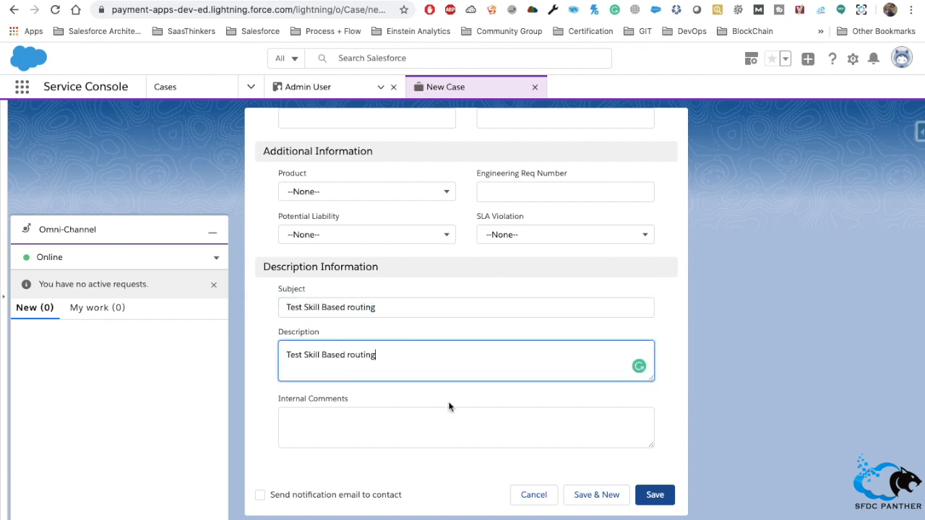
pyautogui.click(658, 499)
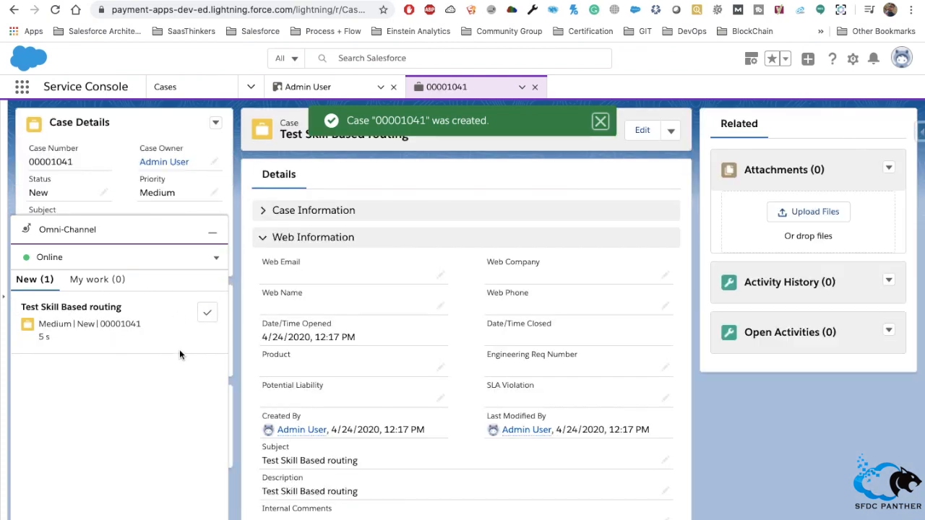
# Check the incoming Test Skill Based routing request in the Omni-Channel widget and minimize the widget
pyautogui.moveTo(21, 303); pyautogui.dragTo(116, 307)
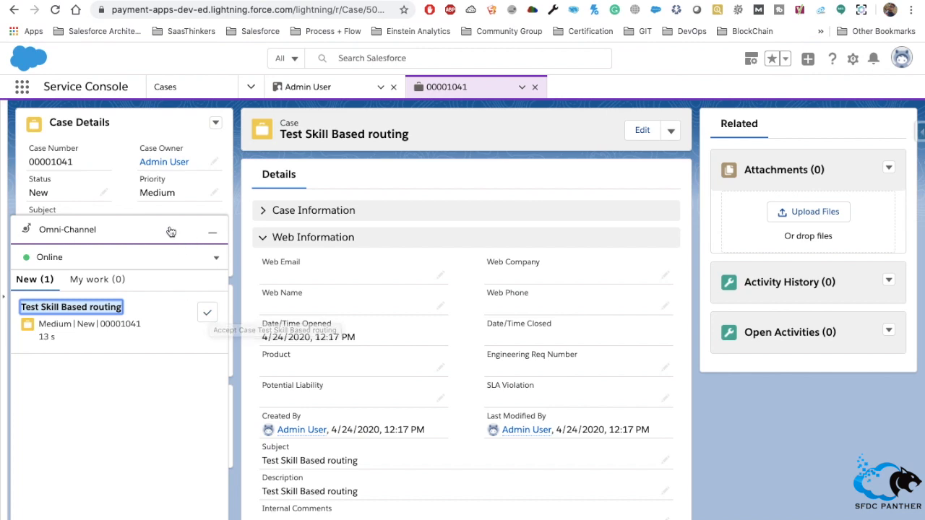
pyautogui.click(144, 235)
pyautogui.click(250, 88)
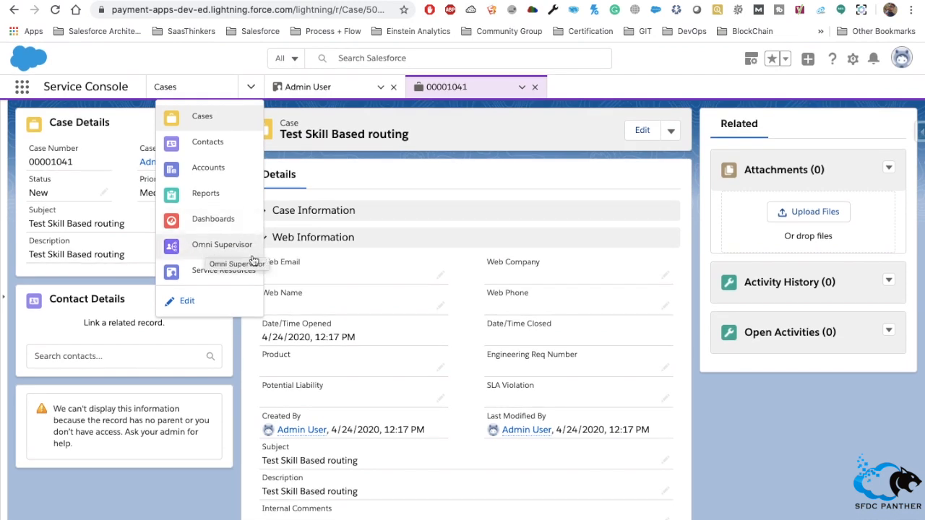
pyautogui.click(187, 302)
pyautogui.click(618, 223)
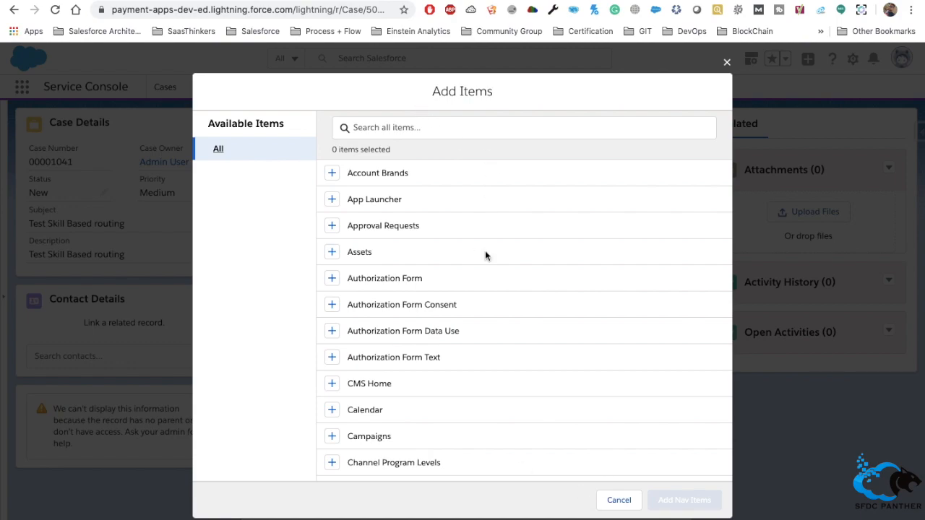
pyautogui.click(616, 500)
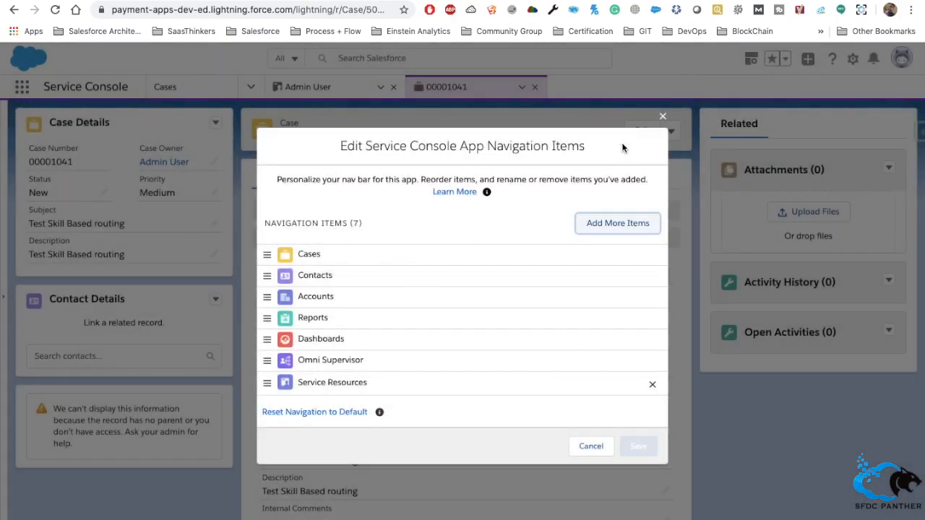
pyautogui.click(663, 117)
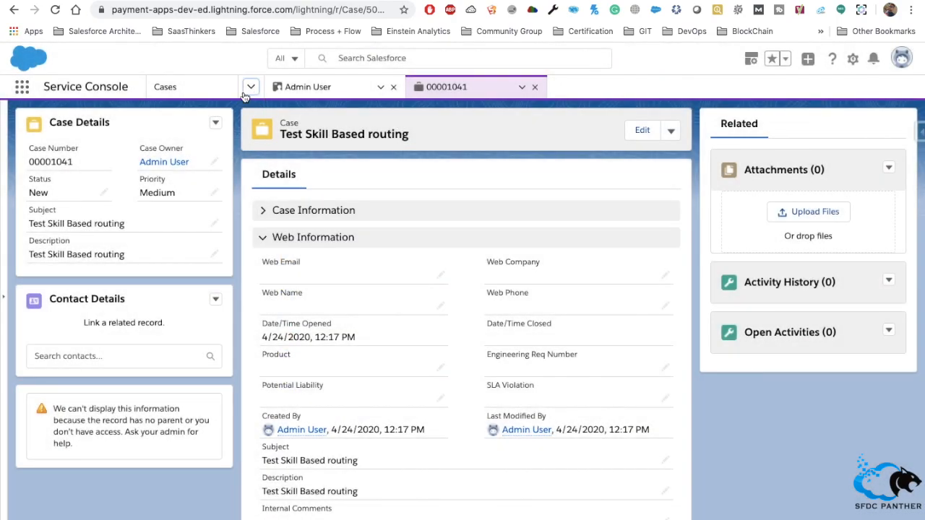
# In Omni Supervisor, review the agent's full skill list and assigned work, along with the agents by queue and the skills backlog
pyautogui.click(251, 87)
pyautogui.click(226, 248)
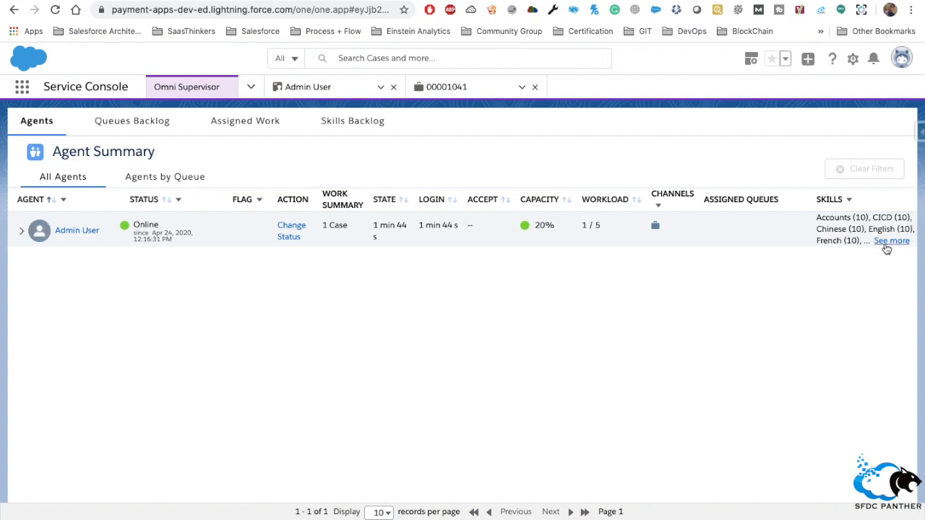
pyautogui.click(888, 242)
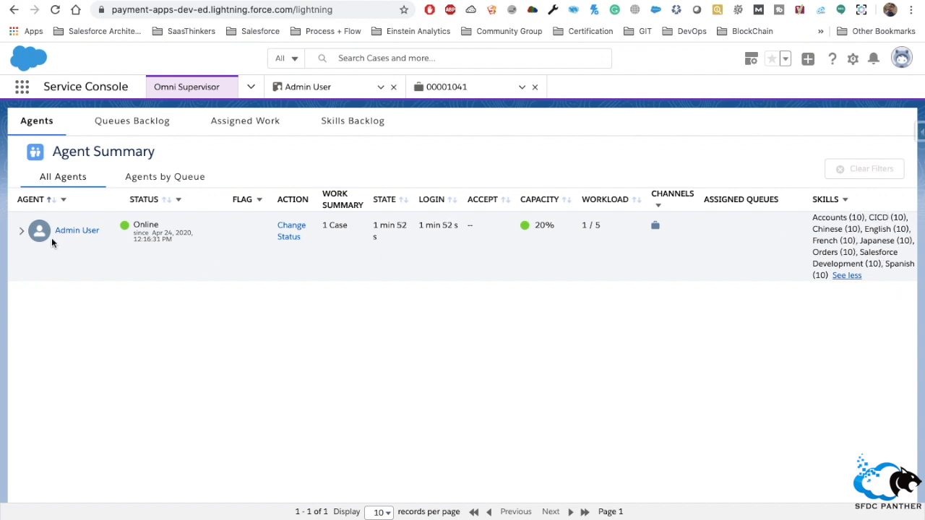
pyautogui.click(23, 235)
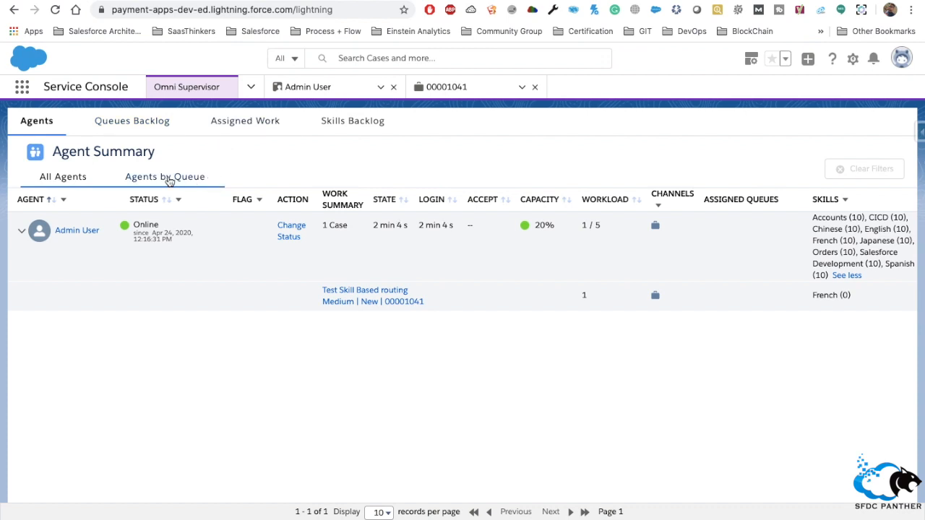
pyautogui.click(170, 181)
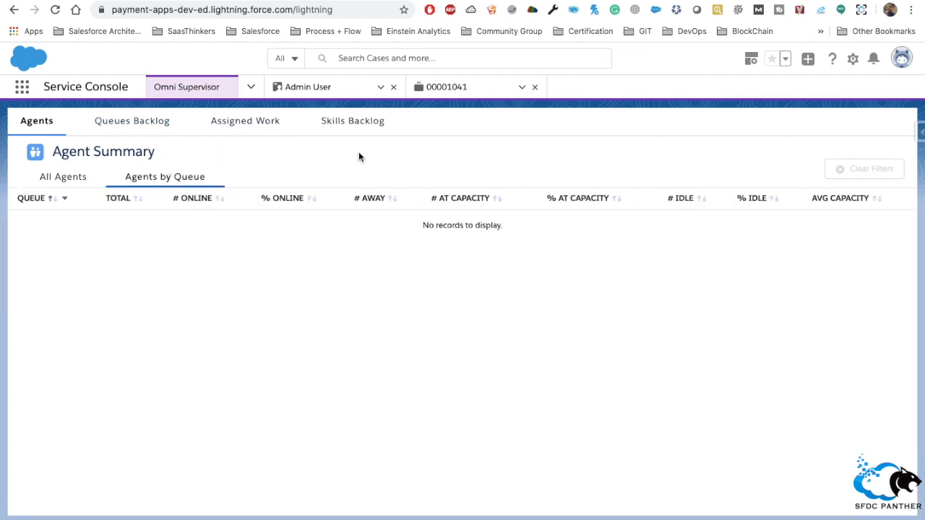
pyautogui.click(322, 128)
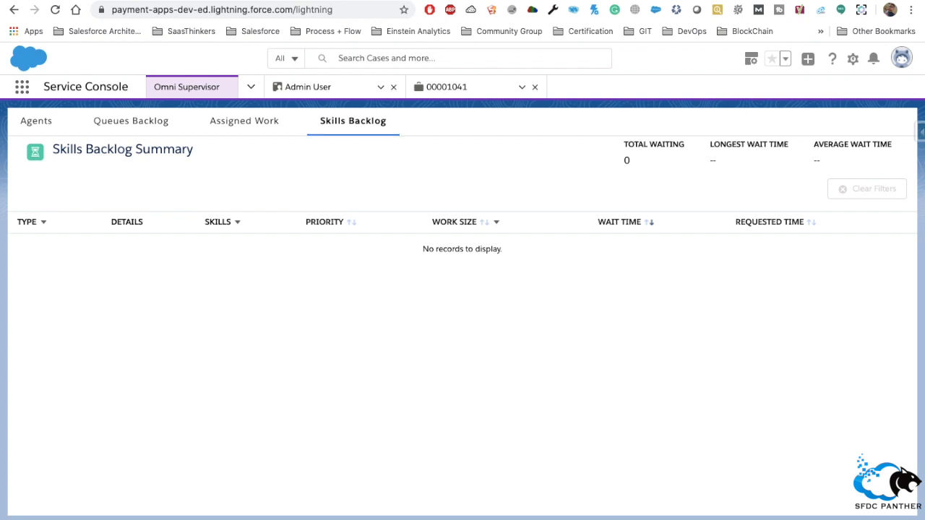
# Reopen the Omni-Channel widget, accept the Test Skill Based routing case and show it among the agent's own work items
pyautogui.click(29, 517)
pyautogui.click(85, 315)
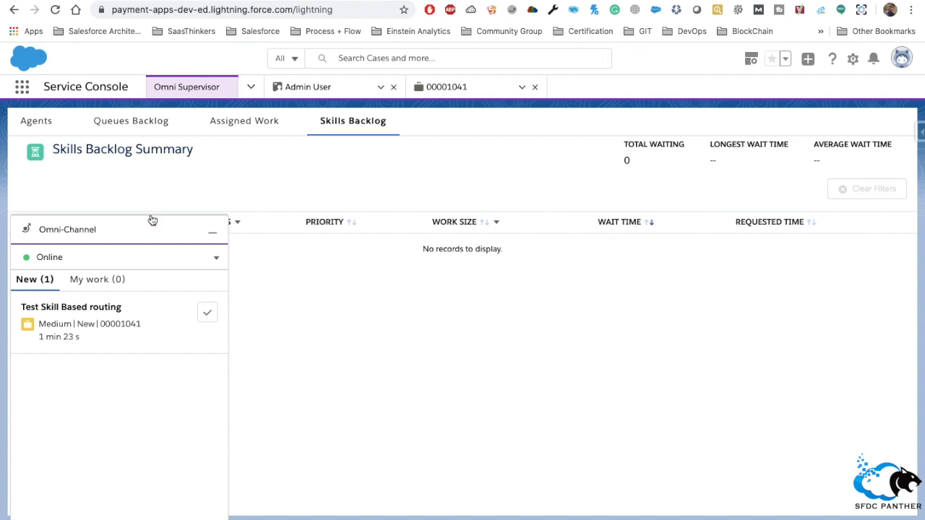
pyautogui.scroll(-1, 409, 308)
pyautogui.click(207, 313)
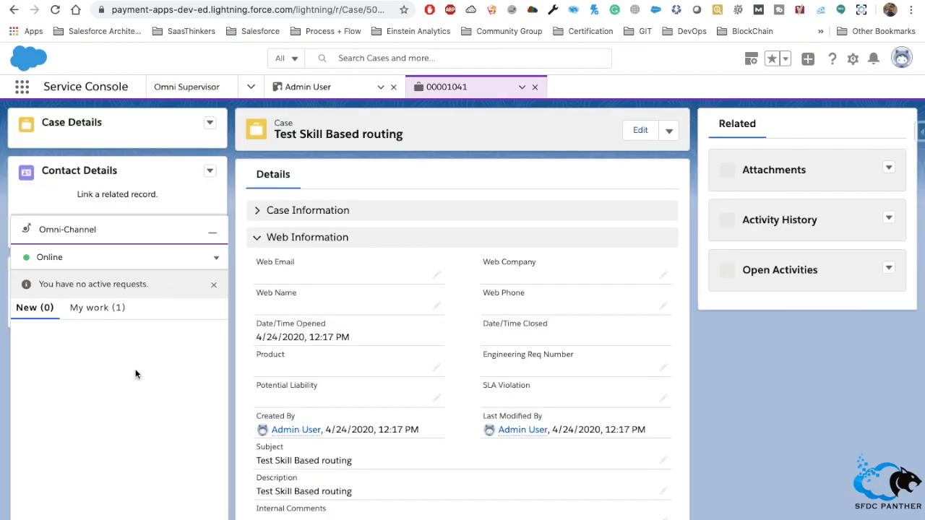
pyautogui.click(94, 309)
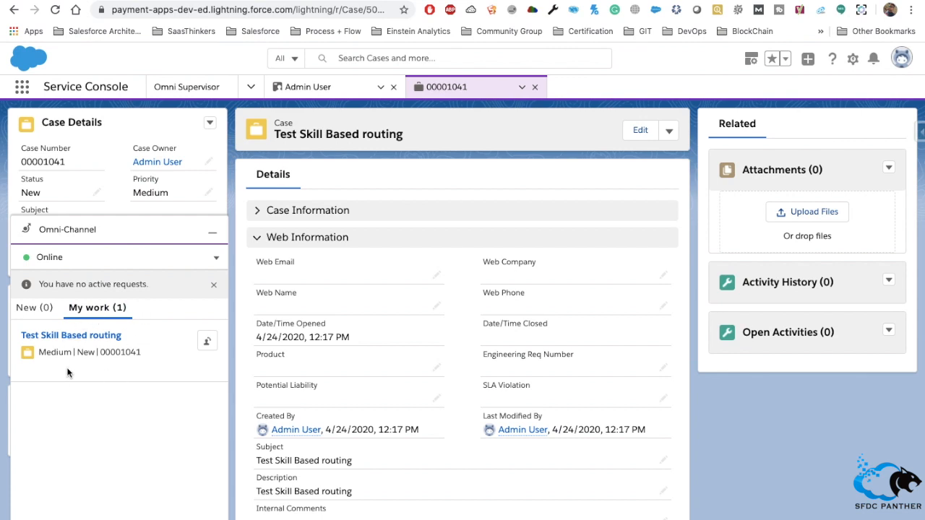
pyautogui.click(214, 284)
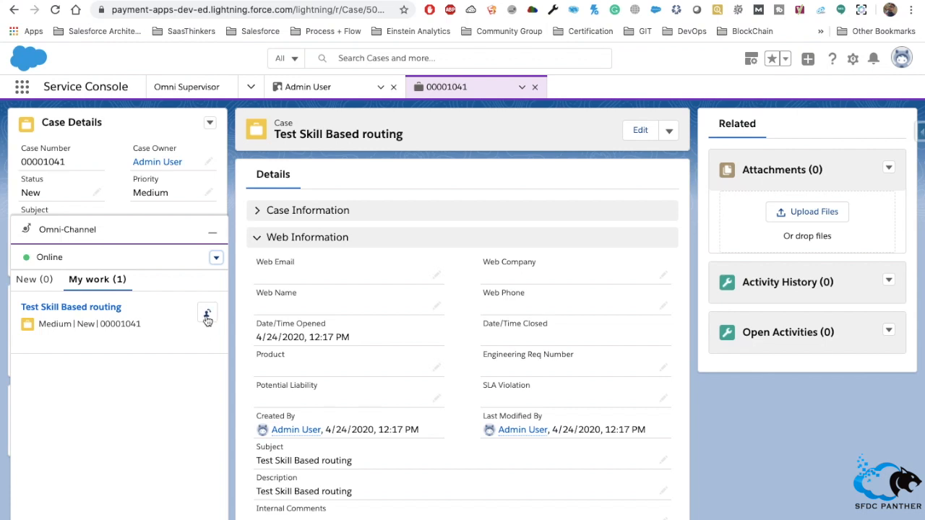
# Transfer the accepted case to a different skill set by adding CICD alongside French, and show the new Omni-Channel requests
pyautogui.click(208, 316)
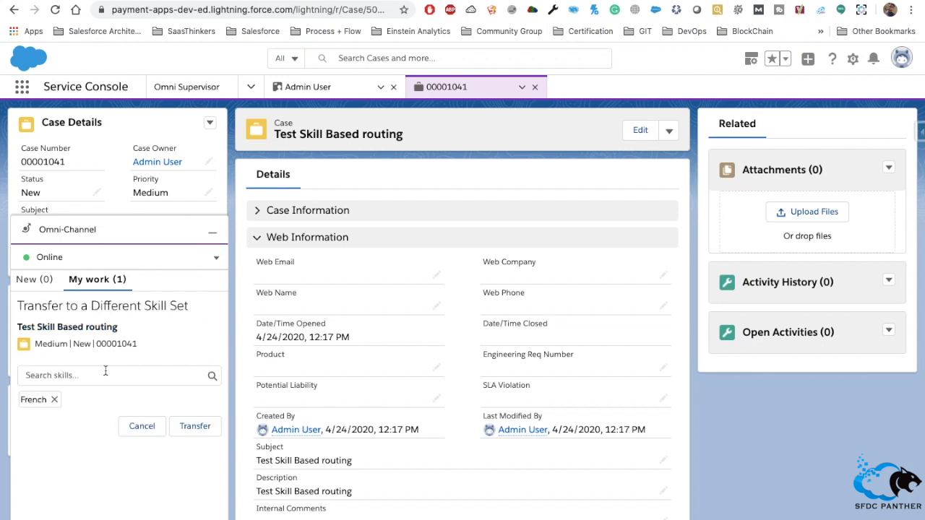
pyautogui.click(72, 374)
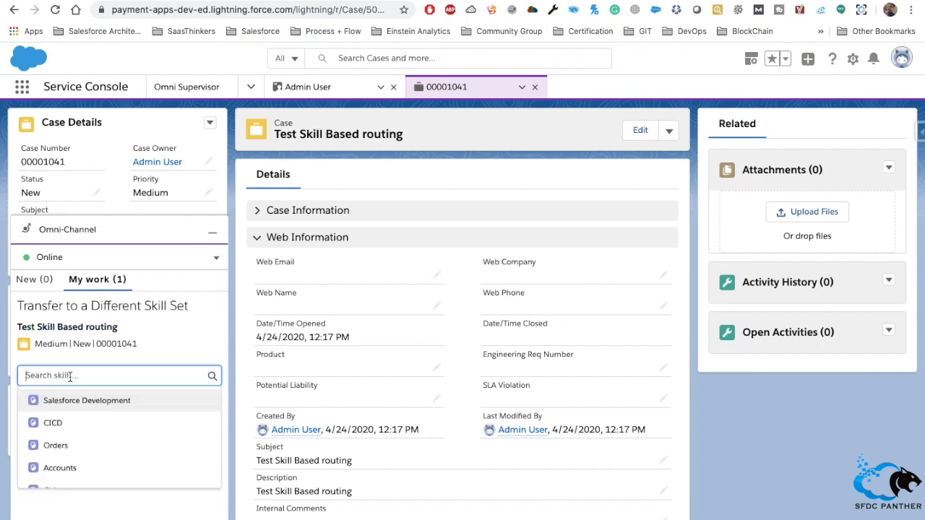
pyautogui.click(53, 423)
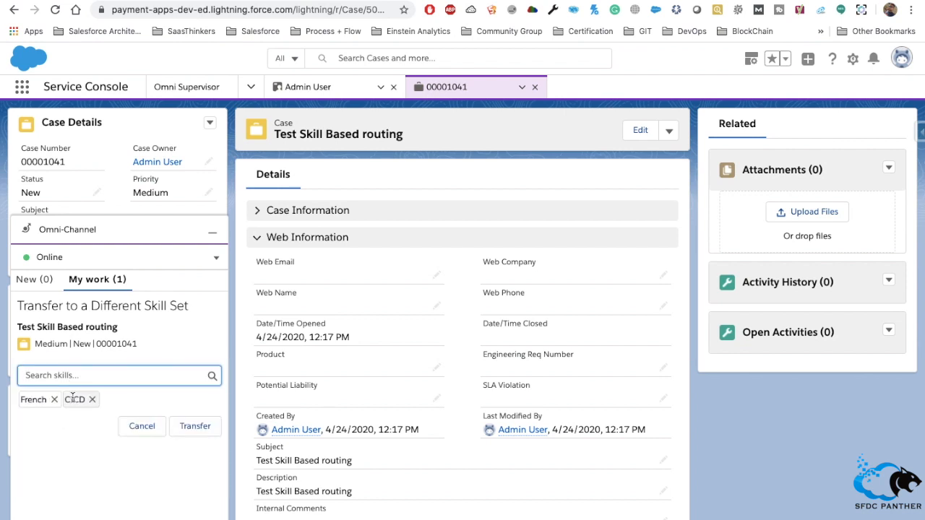
pyautogui.click(202, 424)
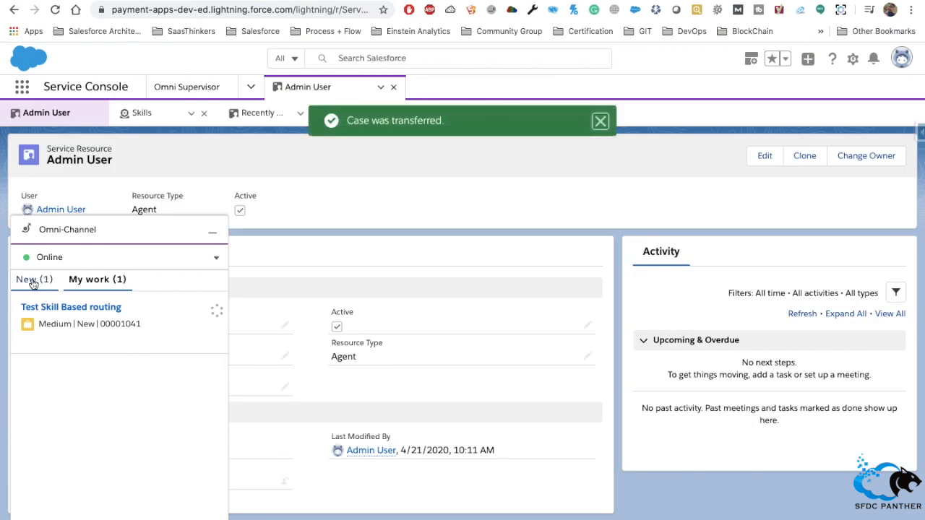
pyautogui.click(32, 282)
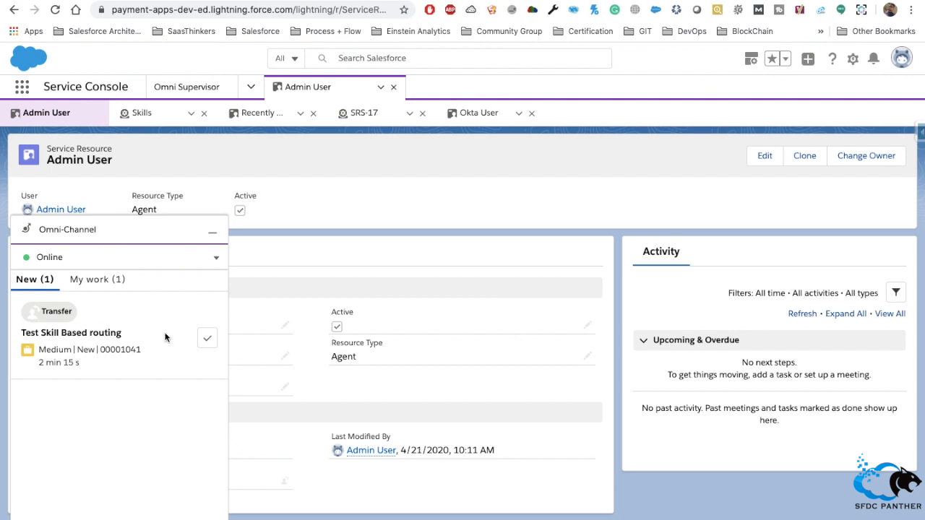
# Accept the transferred Test Skill Based routing case in the Omni-Channel widget
pyautogui.click(207, 338)
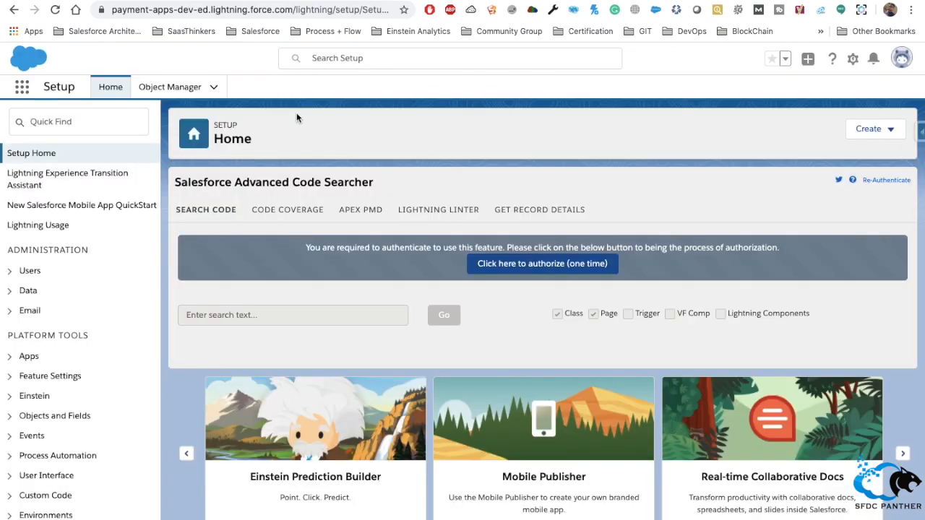
# In Setup, find the Omni-Channel Skills page, open the Salesforce Development skill and copy its developer name
pyautogui.click(95, 120)
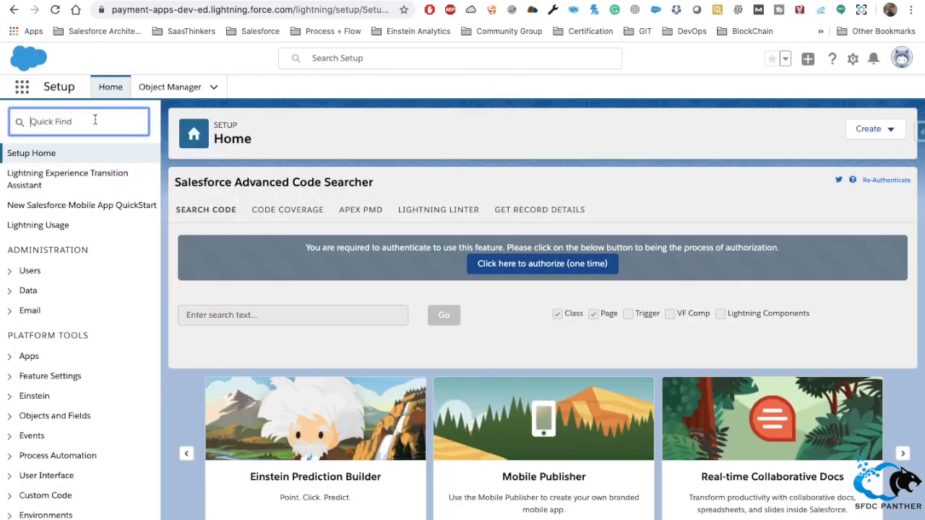
pyautogui.write('skills')
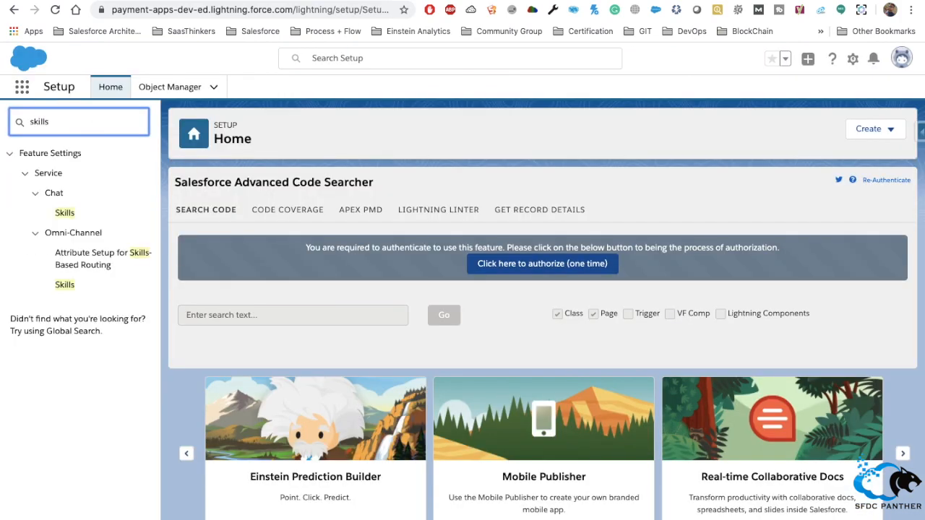
pyautogui.click(70, 287)
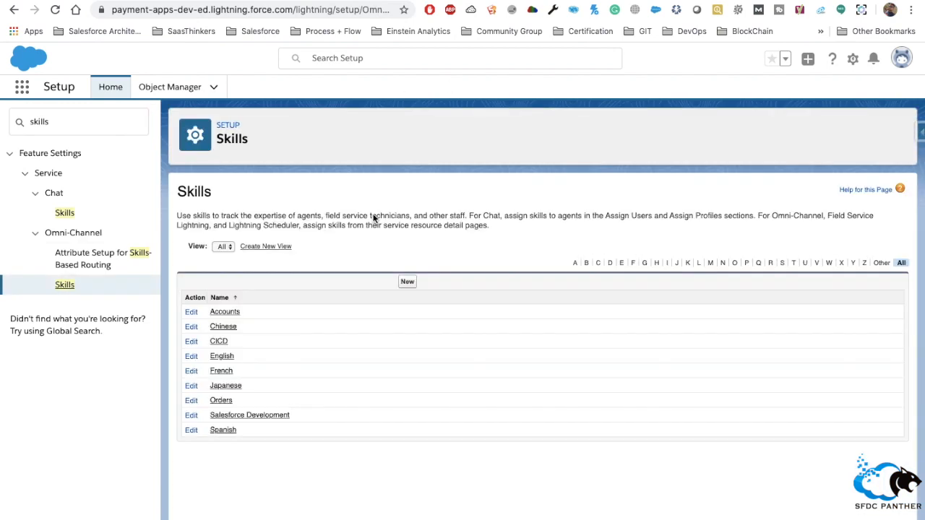
pyautogui.moveTo(208, 415); pyautogui.dragTo(378, 414)
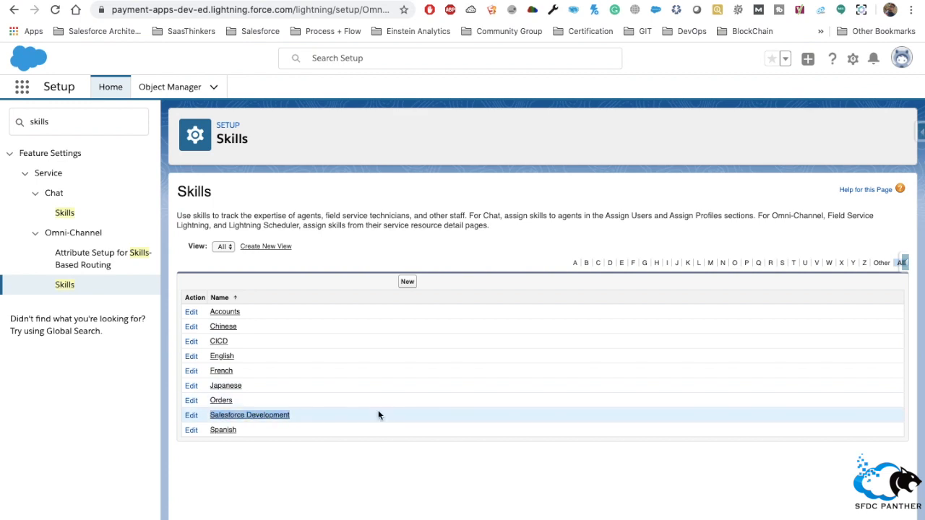
pyautogui.click(253, 419)
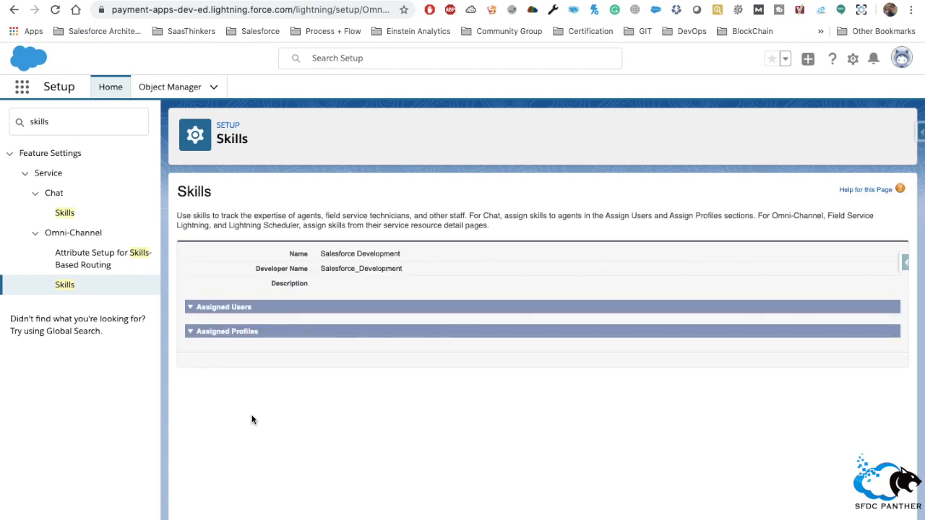
pyautogui.doubleClick(347, 268)
pyautogui.press('super+c')
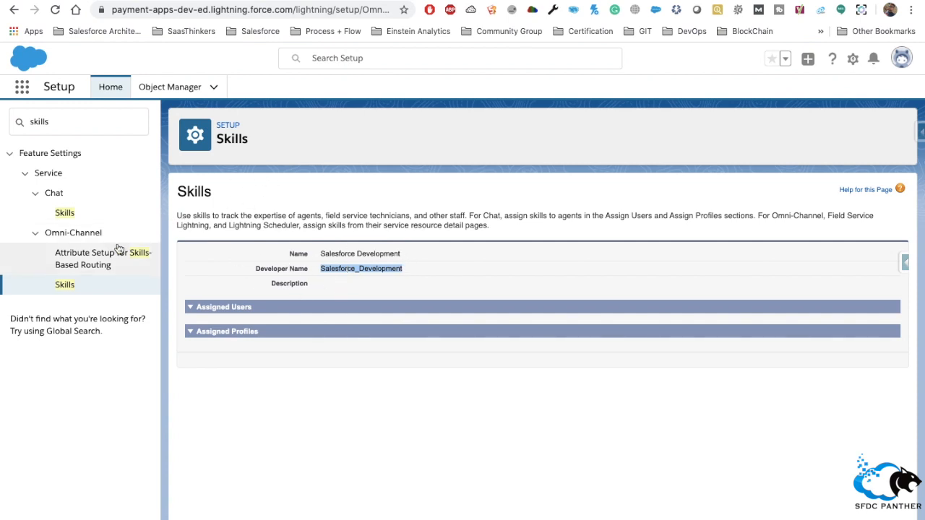
# Find the Case object in Object Manager and open its Language picklist field
pyautogui.click(162, 93)
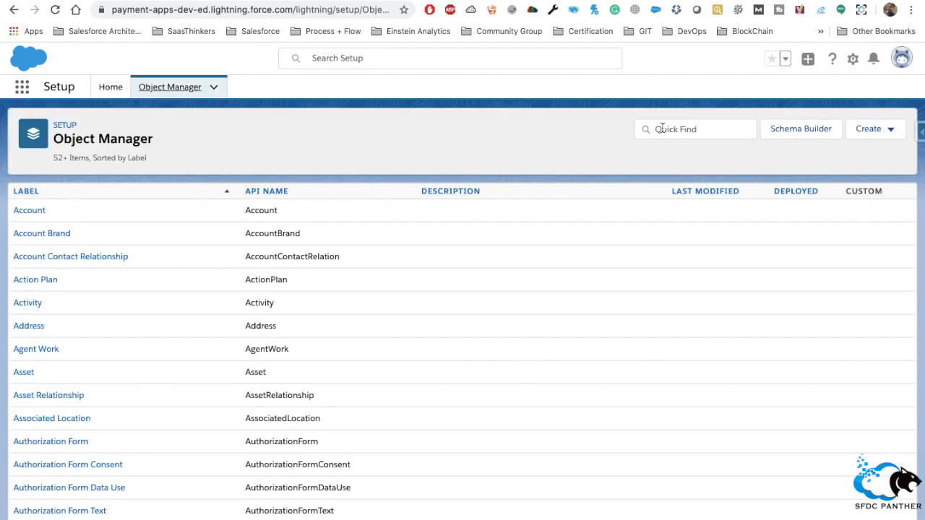
pyautogui.click(661, 128)
pyautogui.write('case')
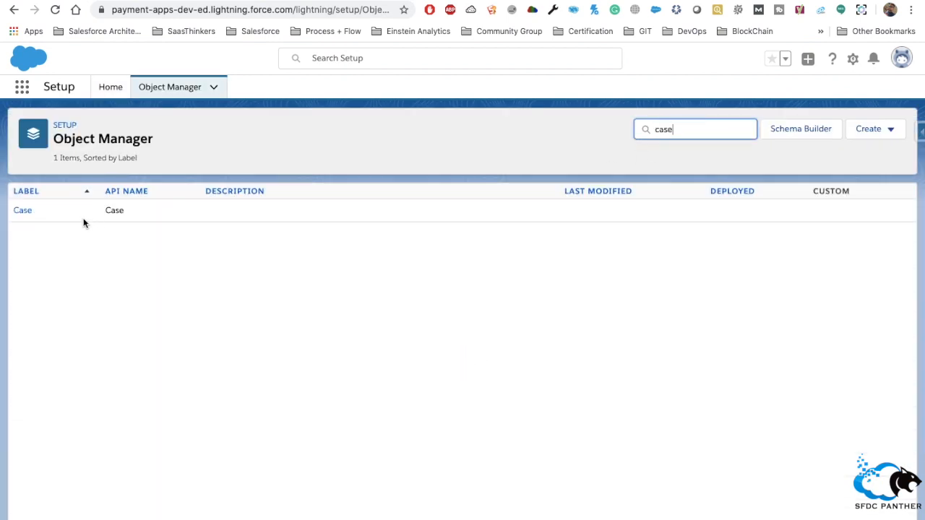
pyautogui.click(23, 211)
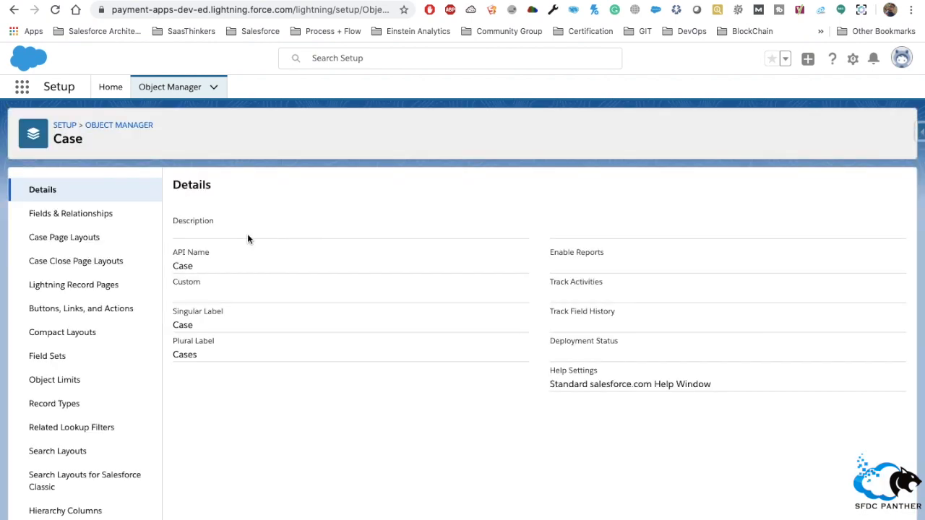
pyautogui.click(70, 214)
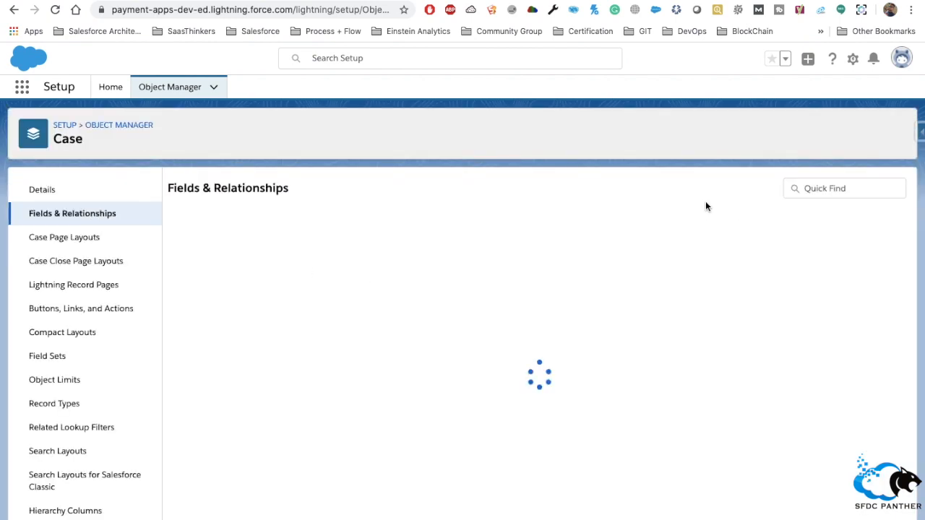
pyautogui.click(636, 187)
pyautogui.write('la')
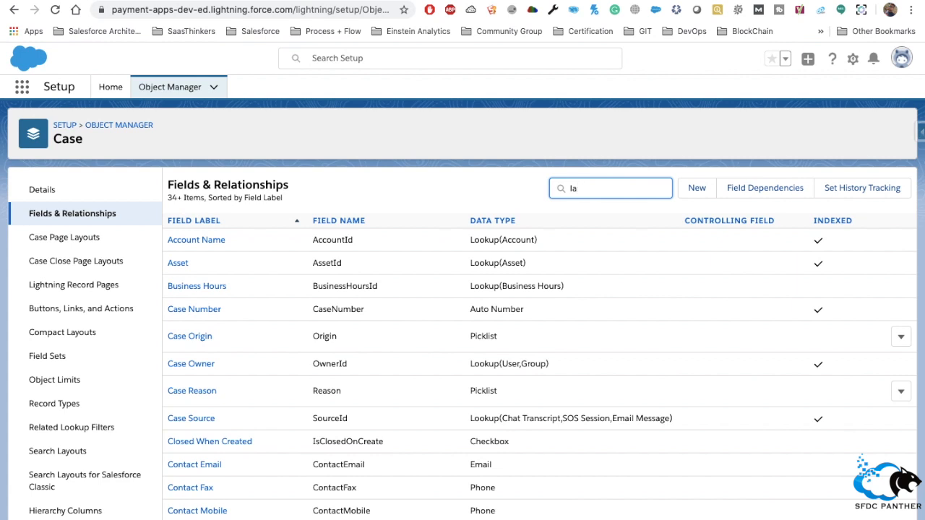
pyautogui.write('ung')
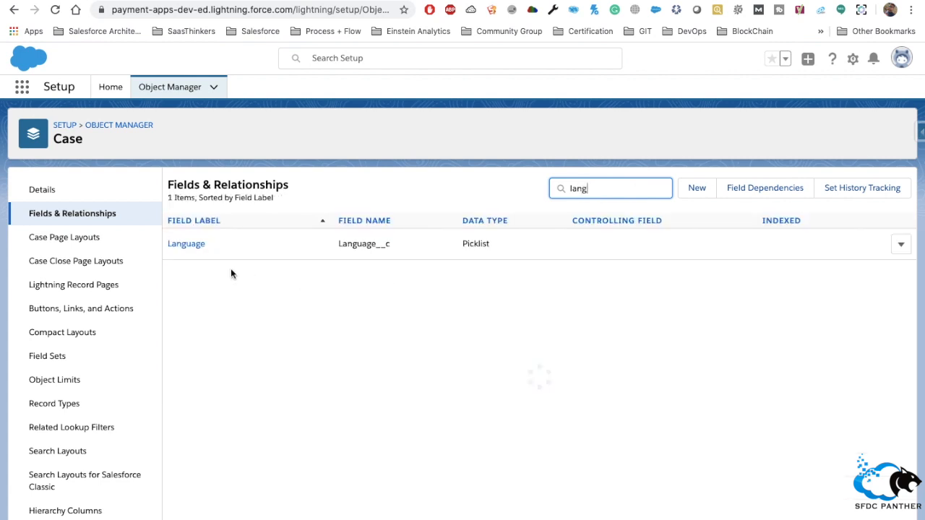
pyautogui.click(186, 246)
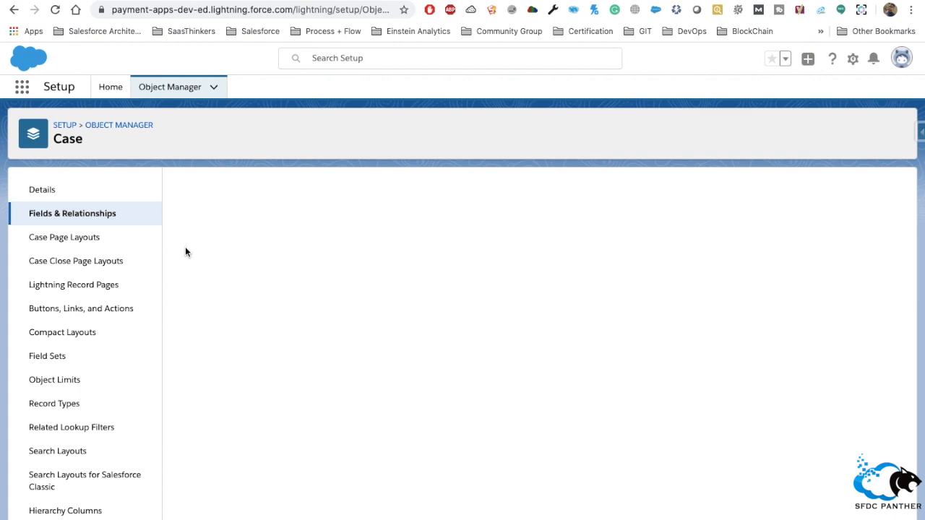
# Add Salesforce_Development as a new Language picklist value, save it and check the field's list of values
pyautogui.scroll(-3, 493, 346)
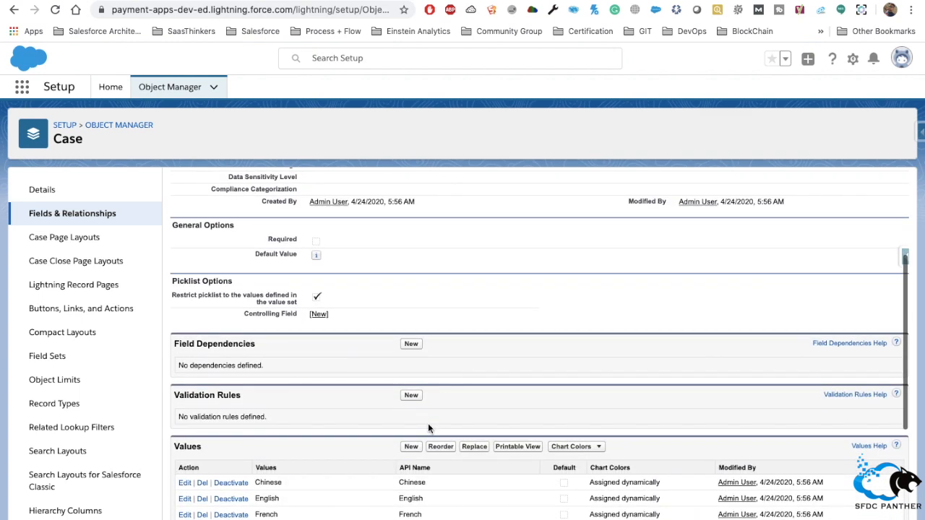
pyautogui.scroll(-3, 426, 419)
pyautogui.click(412, 348)
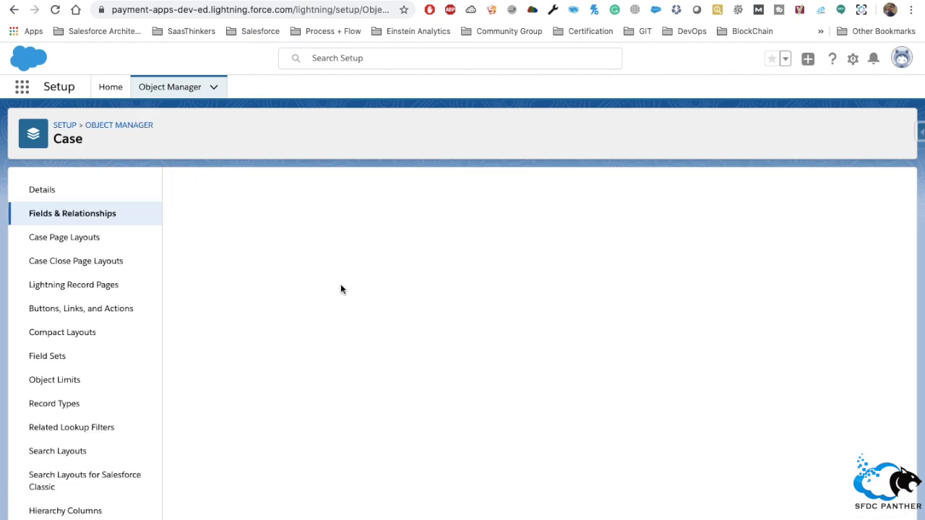
pyautogui.click(279, 315)
pyautogui.press('super+v')
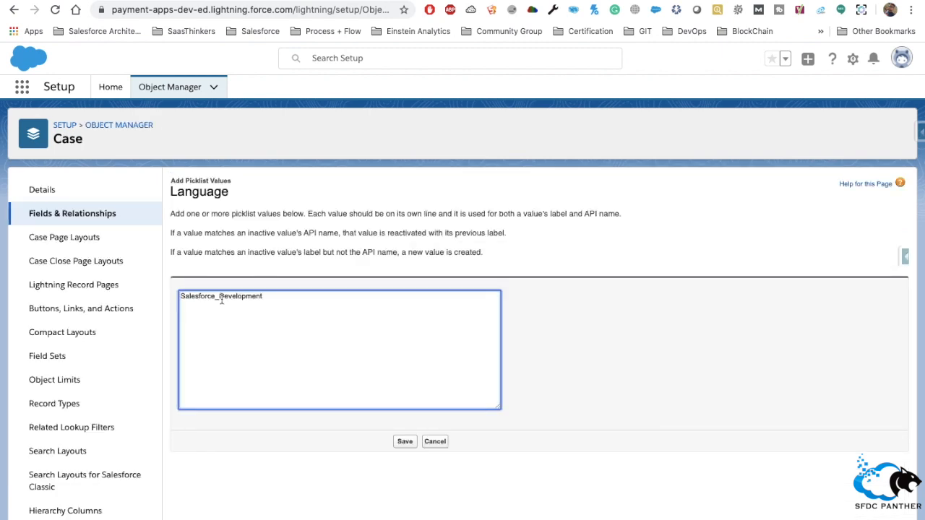
pyautogui.keyDown('shift'); pyautogui.click(217, 299); pyautogui.keyUp('shift')
pyautogui.click(214, 299)
pyautogui.click(405, 440)
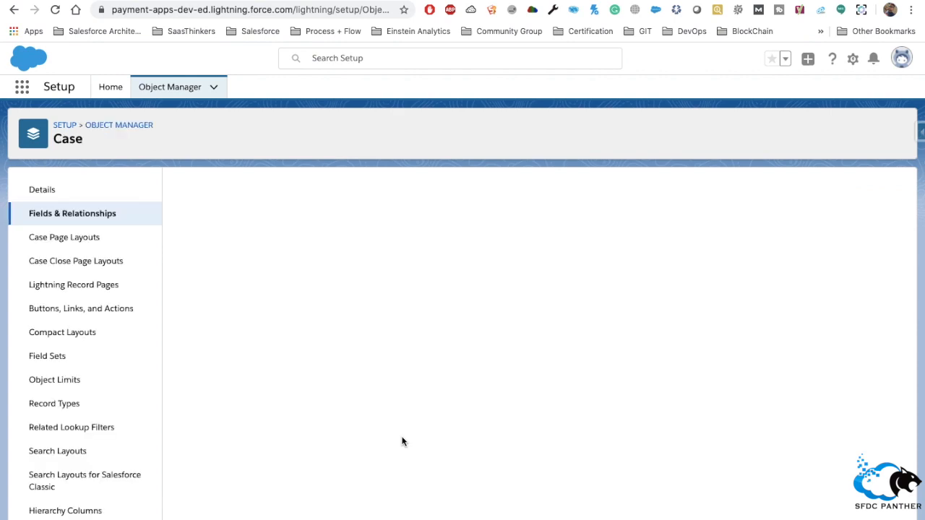
pyautogui.scroll(-10, 386, 358)
pyautogui.scroll(-1, 386, 359)
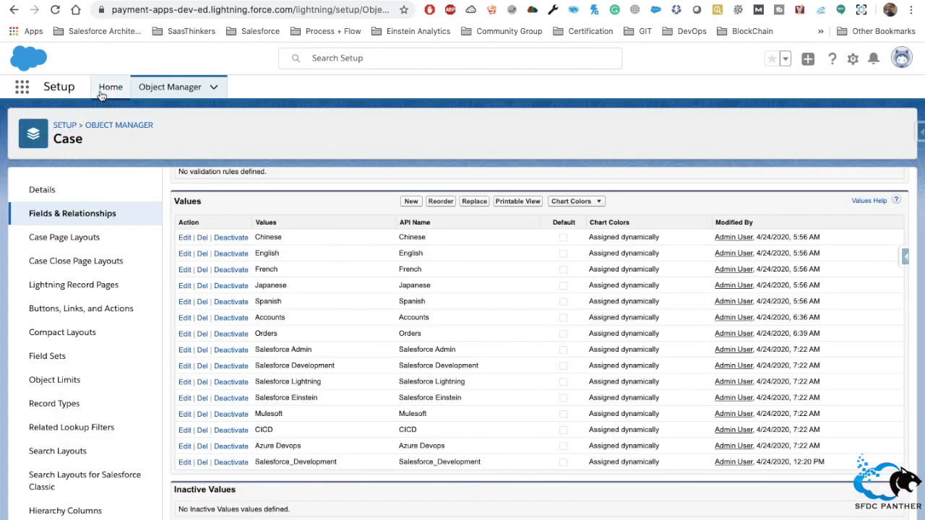
pyautogui.click(102, 92)
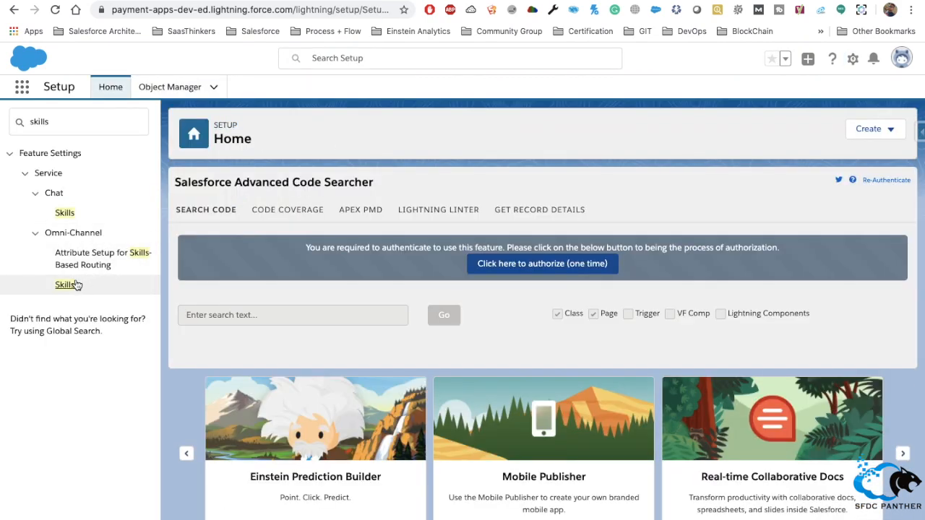
pyautogui.click(66, 285)
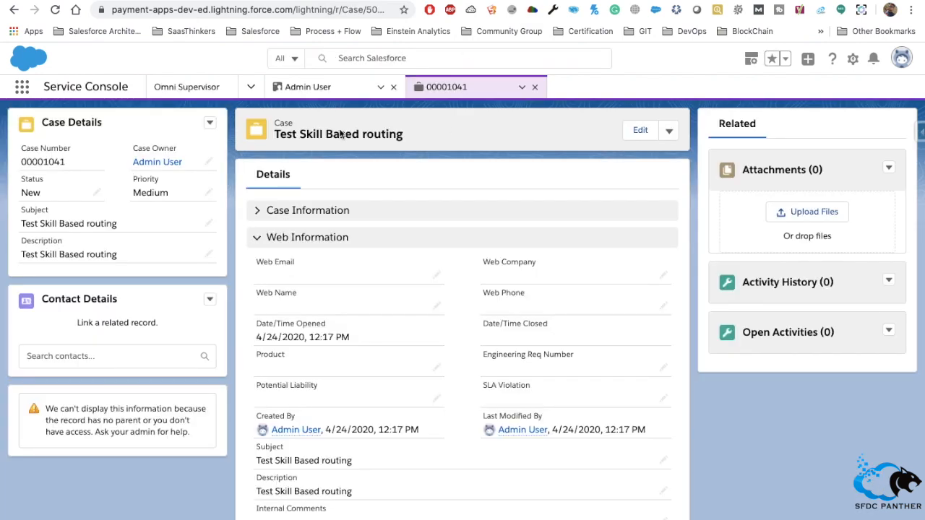
# In the Service Console, start a new service resource skill for Admin User and choose Salesforce Development as the skill
pyautogui.click(302, 87)
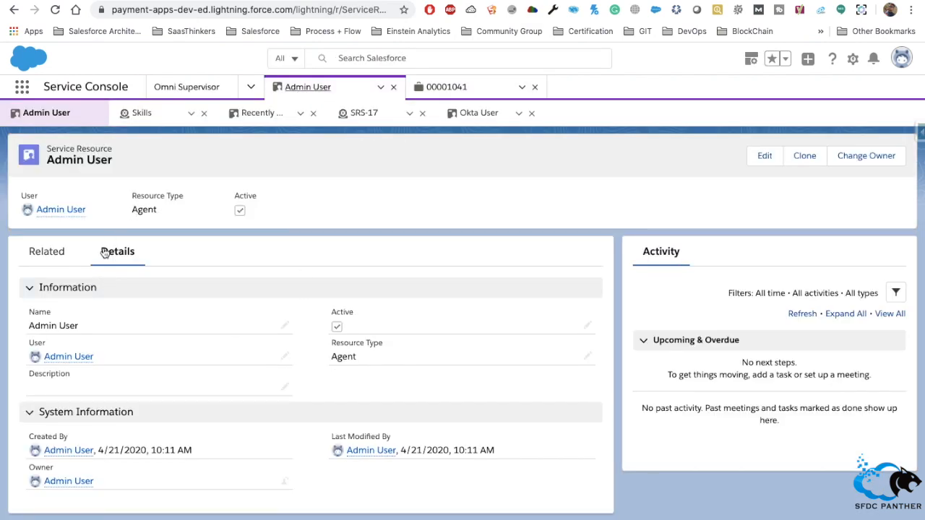
pyautogui.click(58, 254)
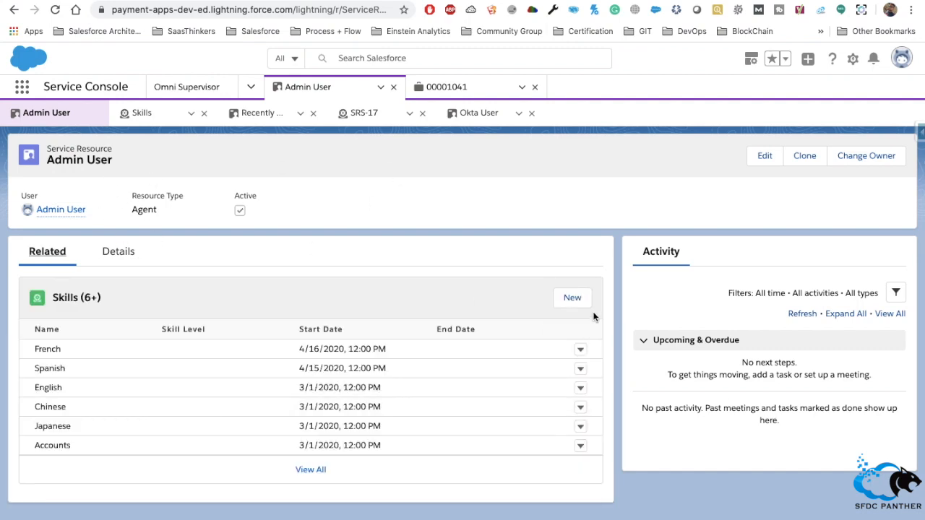
pyautogui.click(572, 298)
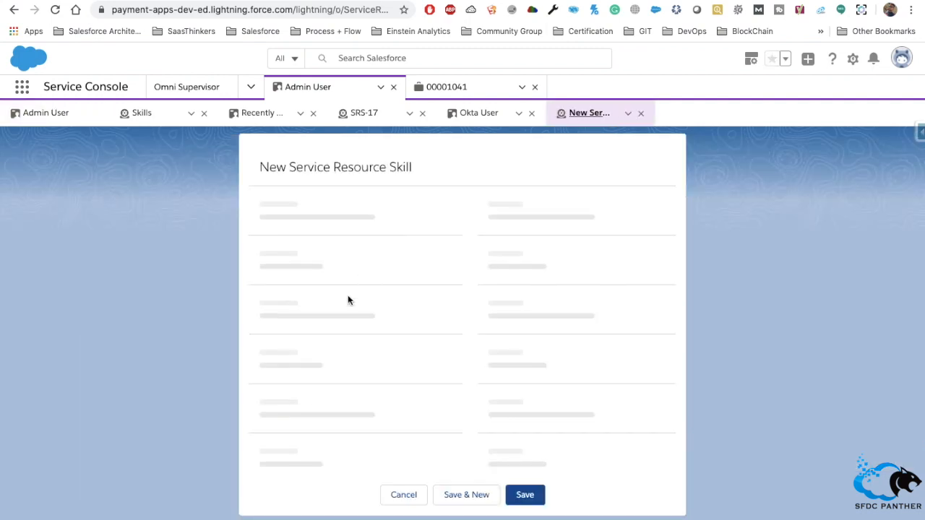
pyautogui.click(330, 295)
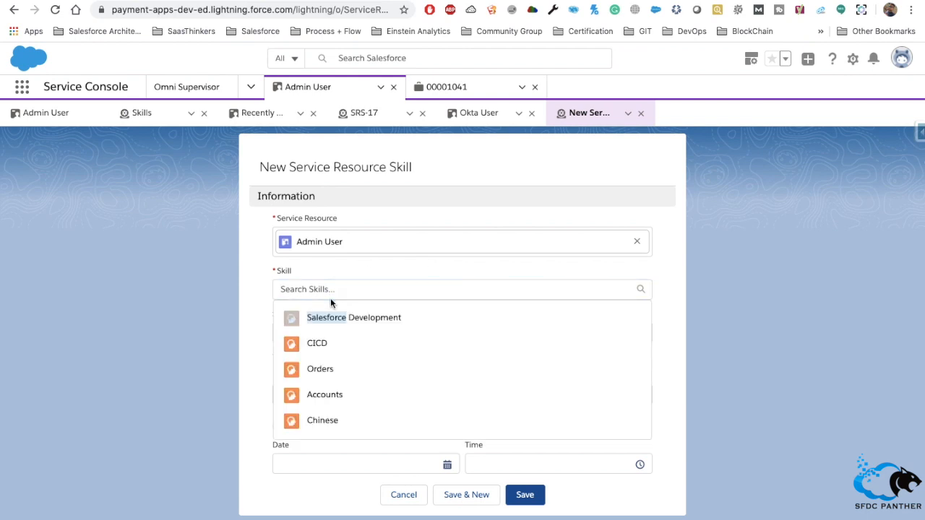
pyautogui.click(352, 319)
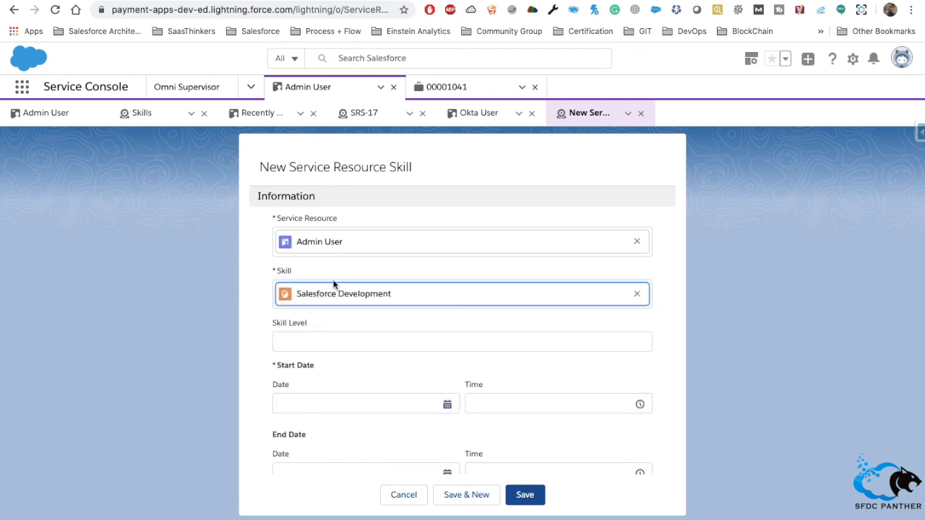
# Set the skill's start date to 11/1/2019 at 12:00 PM and try to save the assignment
pyautogui.click(357, 401)
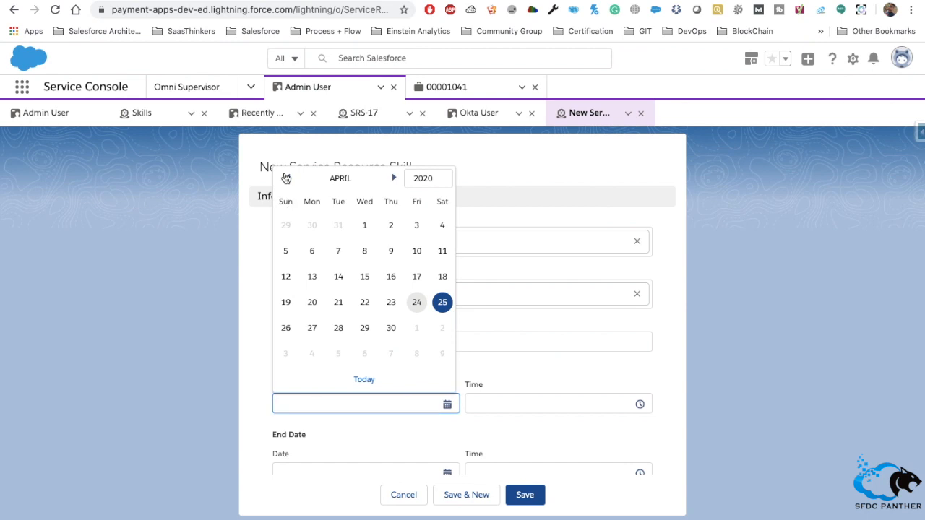
pyautogui.click(286, 179)
pyautogui.click(285, 179)
pyautogui.click(286, 178)
pyautogui.click(285, 178)
pyautogui.click(285, 179)
pyautogui.click(414, 227)
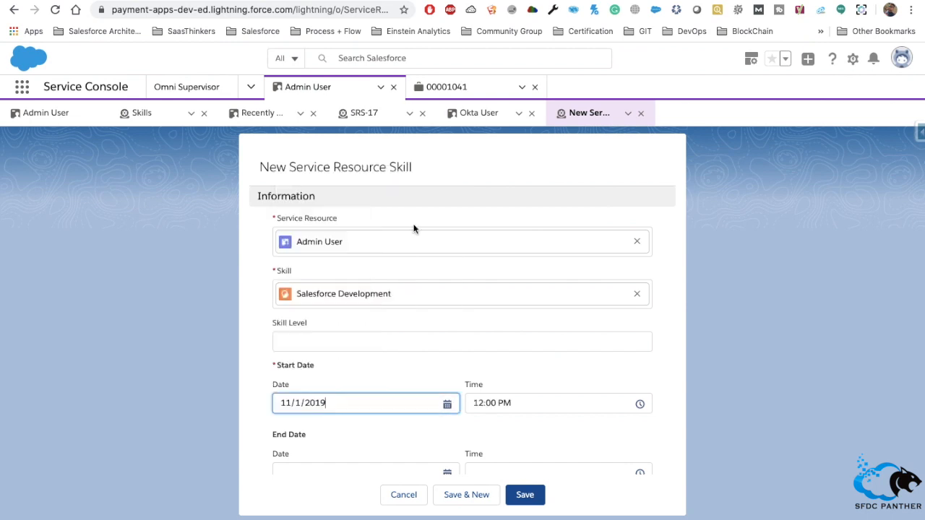
pyautogui.click(536, 496)
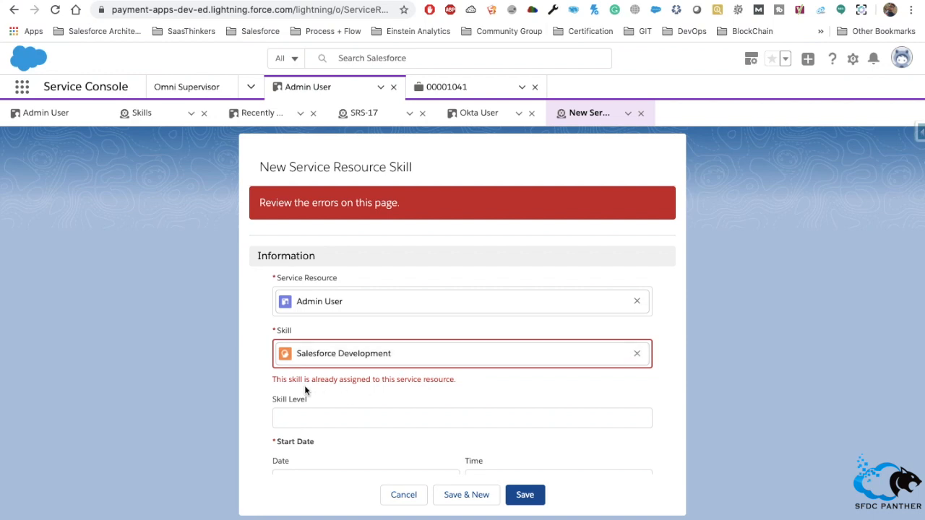
# Clear the selected skill and close the New Service Resource Skill form without saving
pyautogui.moveTo(272, 380); pyautogui.dragTo(464, 379)
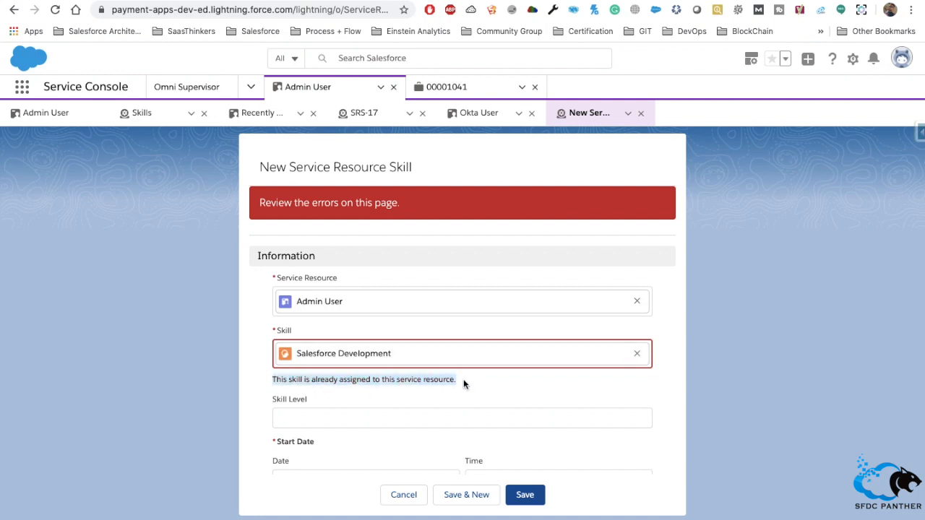
pyautogui.click(637, 353)
pyautogui.click(640, 113)
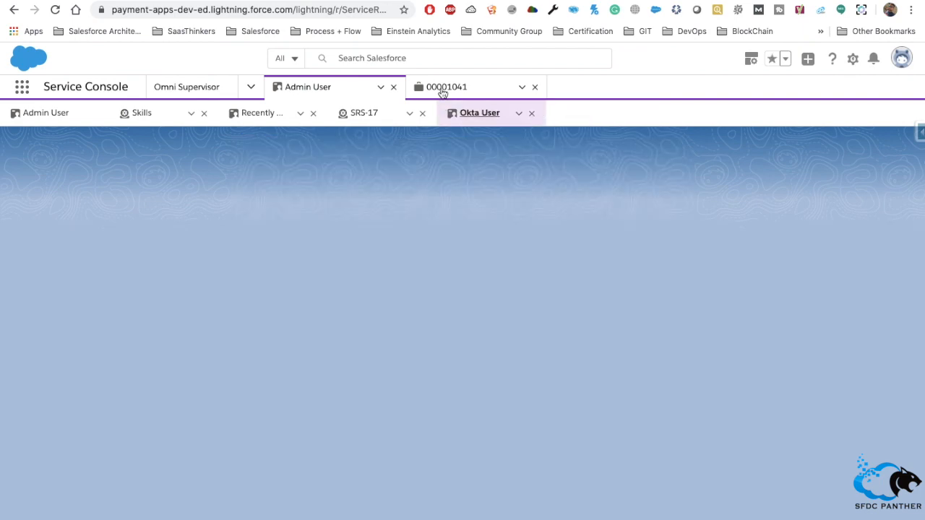
# Open the Test Skill Based routing case for editing, with Case Information expanded, and look through the Language picklist options
pyautogui.click(441, 87)
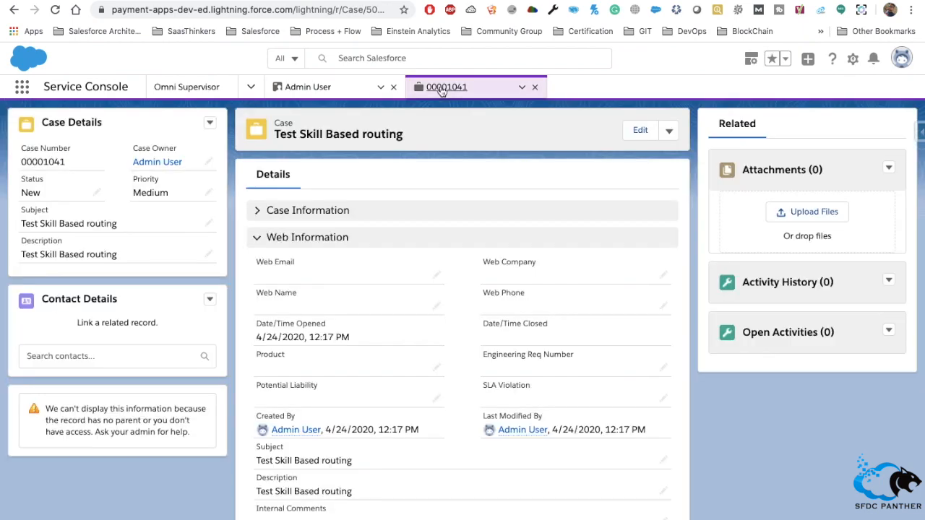
pyautogui.click(310, 210)
pyautogui.click(663, 403)
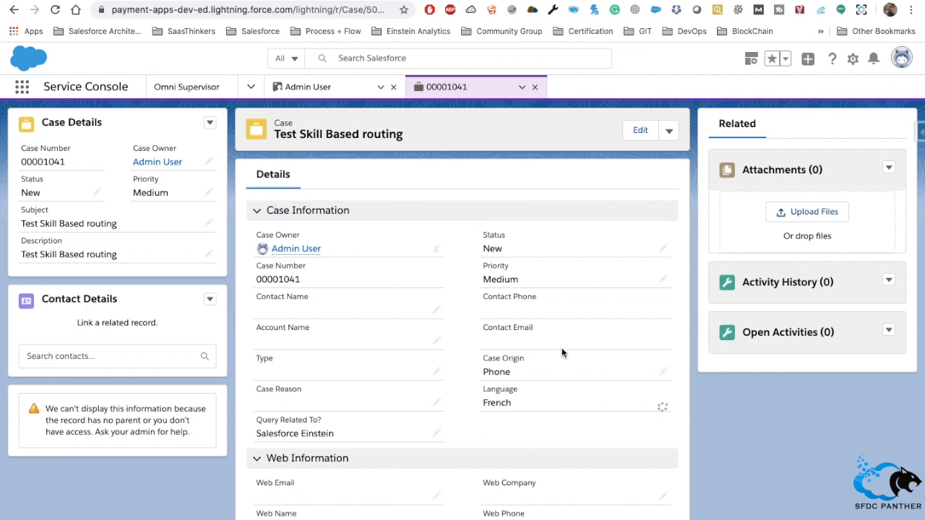
pyautogui.click(531, 407)
pyautogui.scroll(-10, 567, 324)
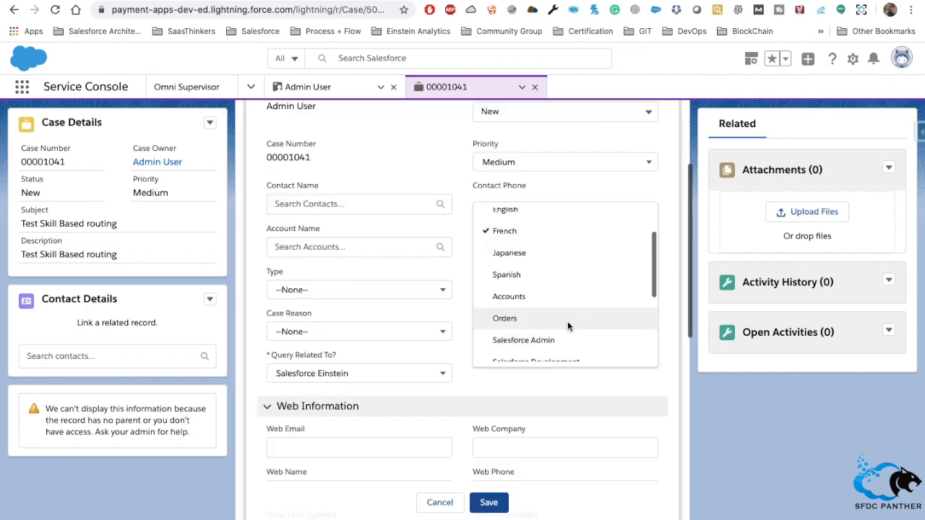
pyautogui.scroll(3, 566, 324)
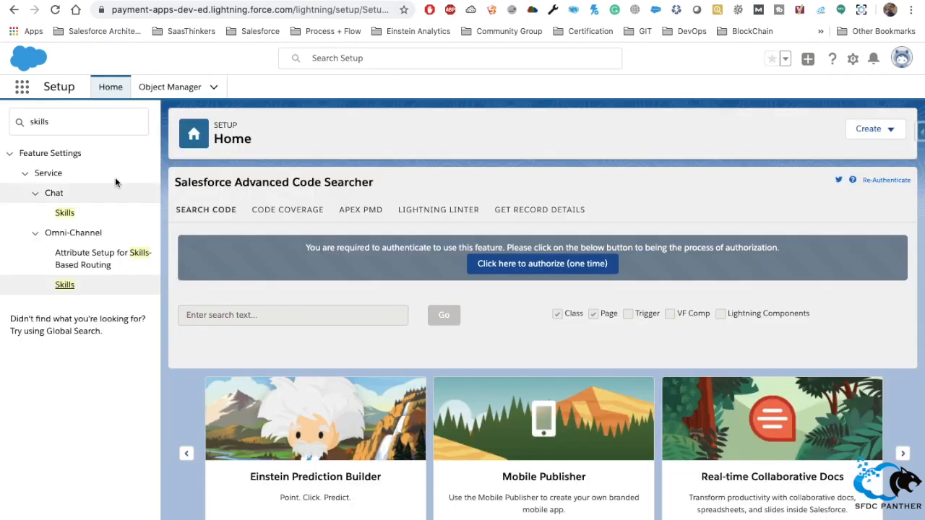
# Create and save an Omni-Channel skill with the name and developer name Mulesoft
pyautogui.click(64, 287)
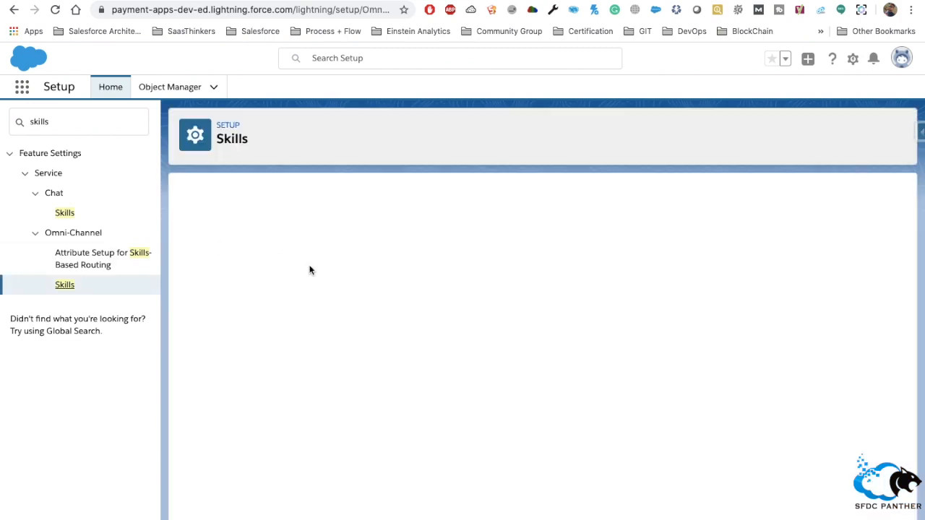
pyautogui.click(406, 282)
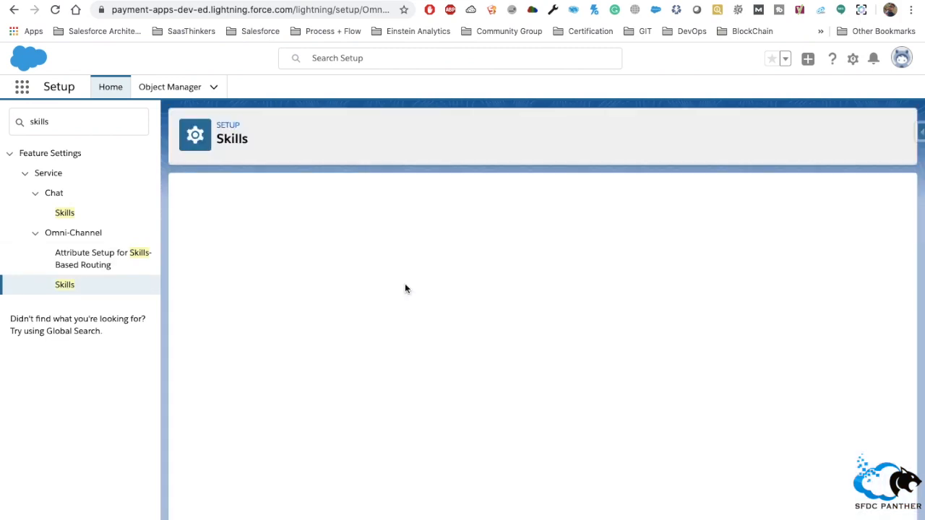
pyautogui.click(359, 295)
pyautogui.write('Mulesof')
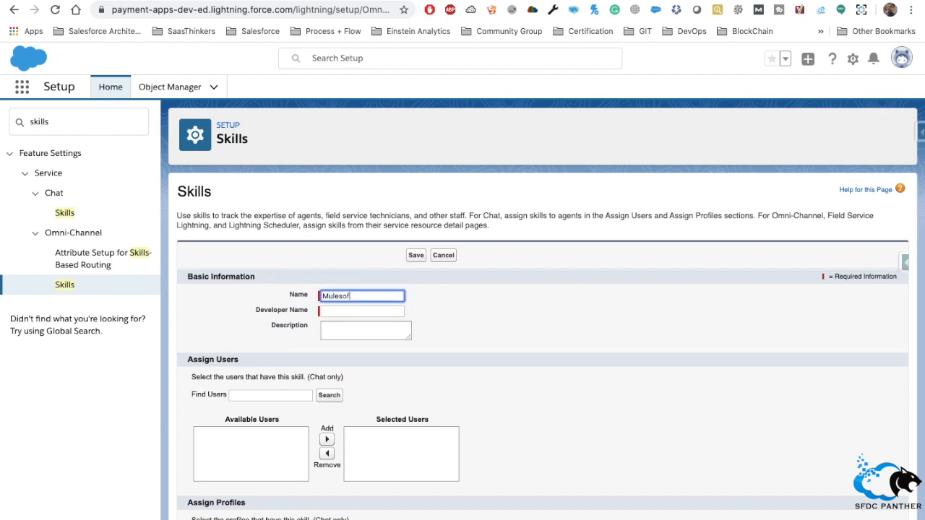
pyautogui.write('t')
pyautogui.press('Tab')
pyautogui.click(416, 255)
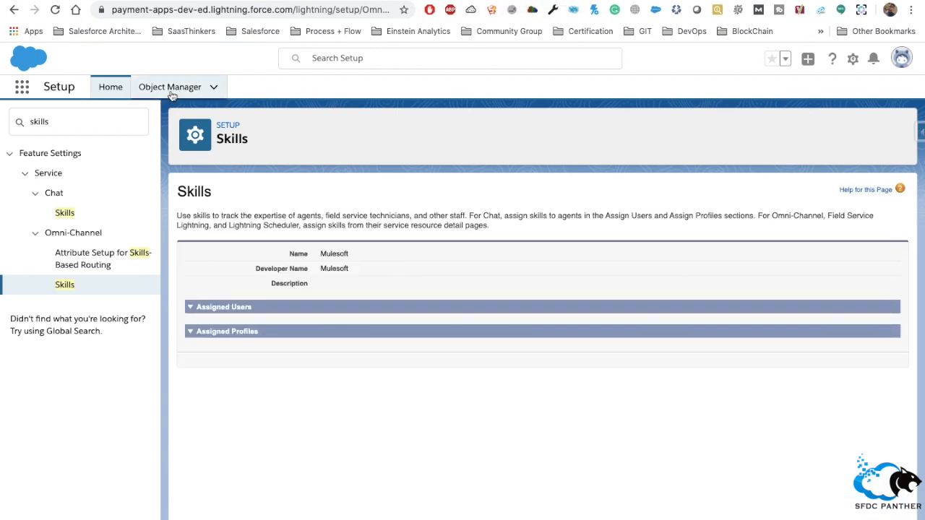
# In Object Manager, find the Case object and open its Fields & Relationships
pyautogui.click(169, 88)
pyautogui.click(676, 130)
pyautogui.write('case')
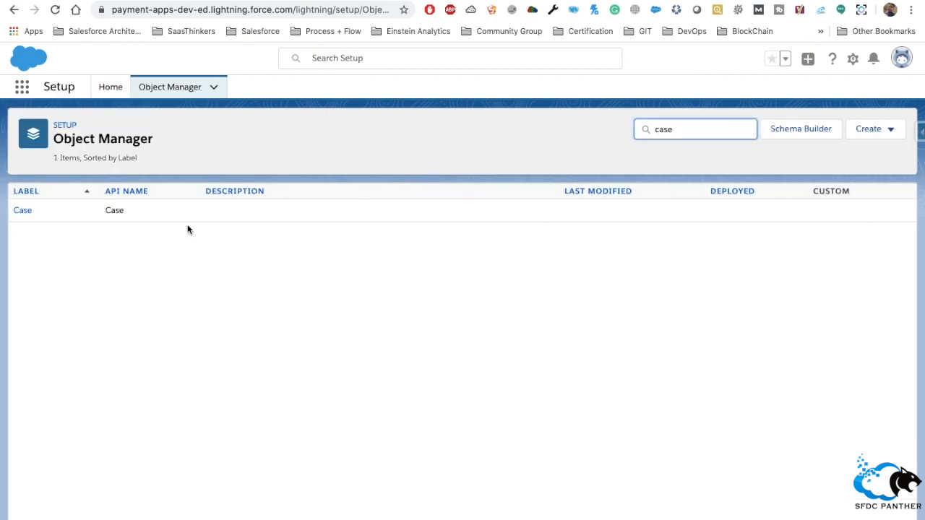
pyautogui.click(22, 211)
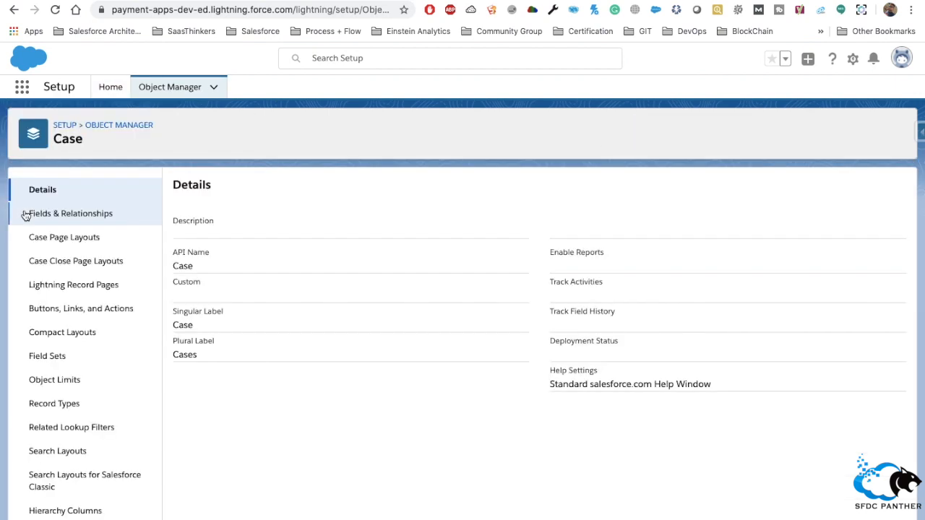
pyautogui.click(76, 214)
# Filter the Case fields to find the Language picklist, open it and search its page for Mulesoft
pyautogui.click(614, 192)
pyautogui.write('laun')
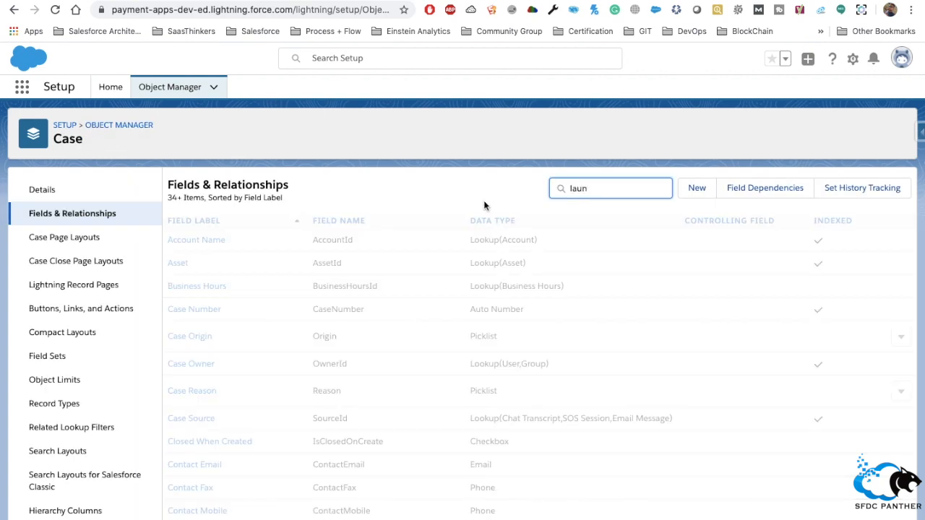
pyautogui.press('BackSpace')
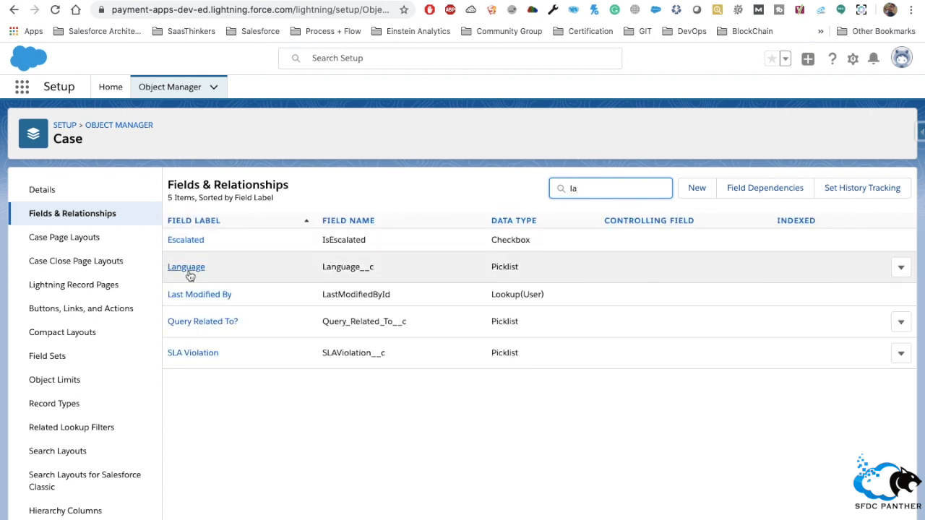
pyautogui.click(189, 267)
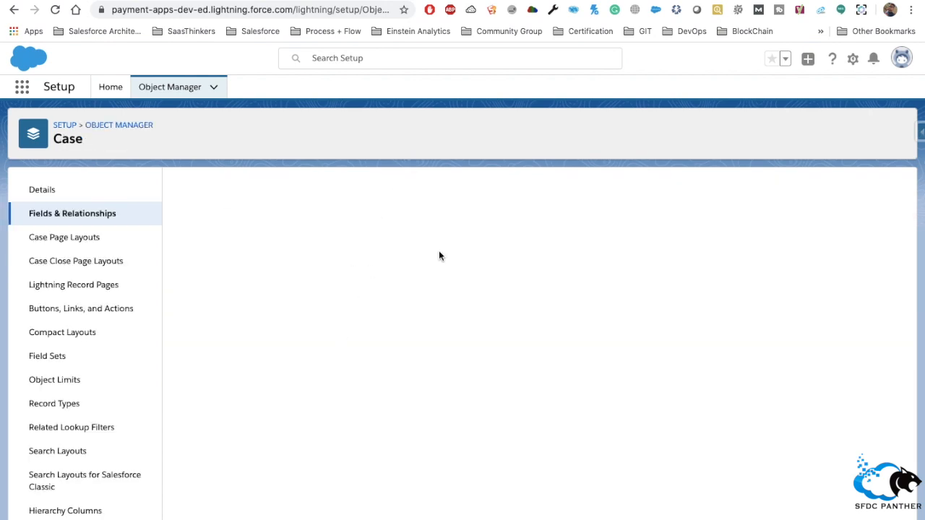
pyautogui.hotkey('ctrl', 'f')
pyautogui.write('Mulesoft')
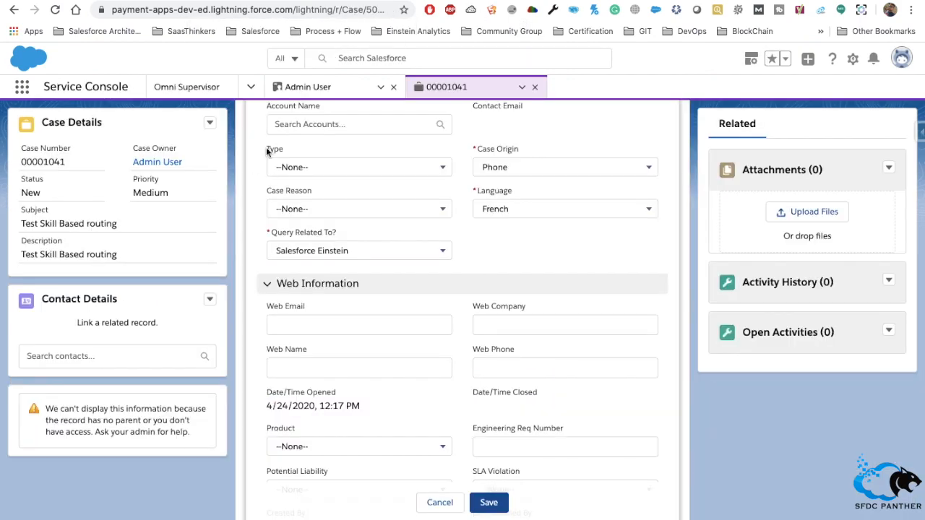
# In the Service Console, cancel the case edit and start a new service resource skill for Admin User with Mulesoft as the skill
pyautogui.click(441, 503)
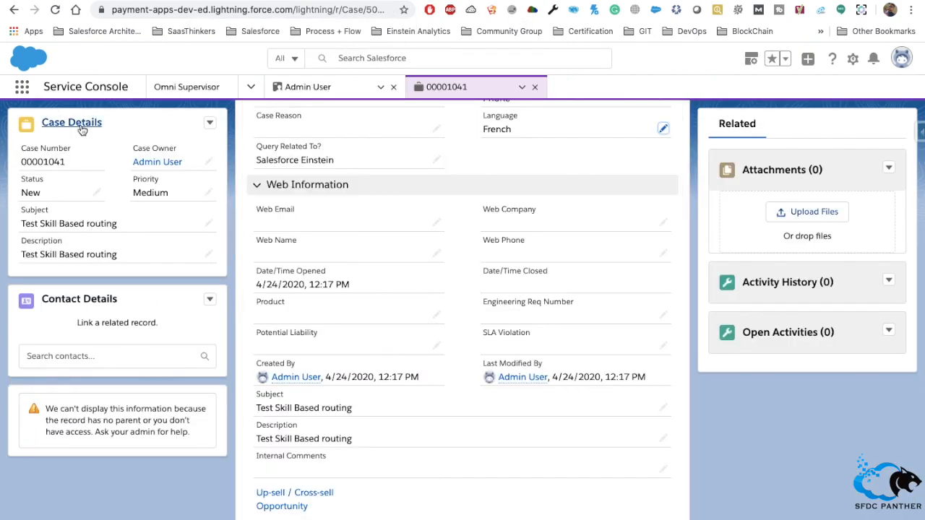
pyautogui.click(306, 87)
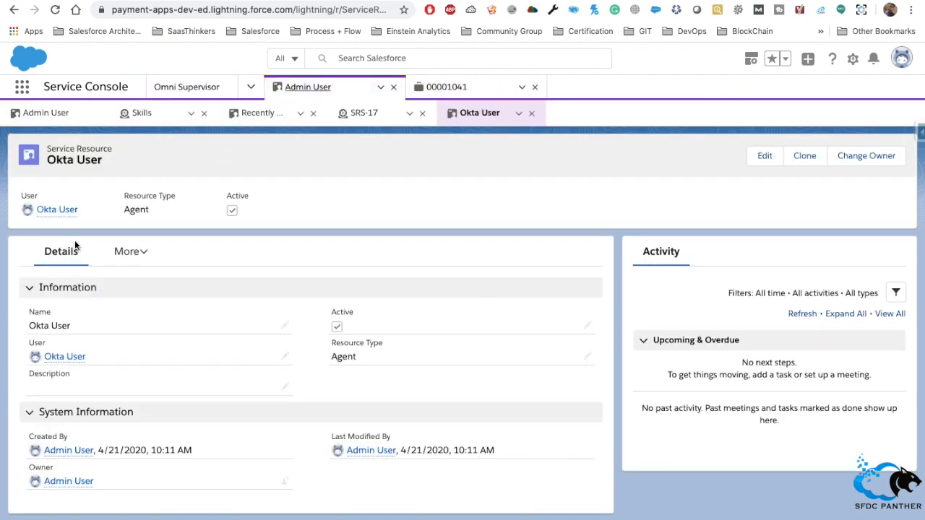
pyautogui.click(72, 115)
pyautogui.click(588, 302)
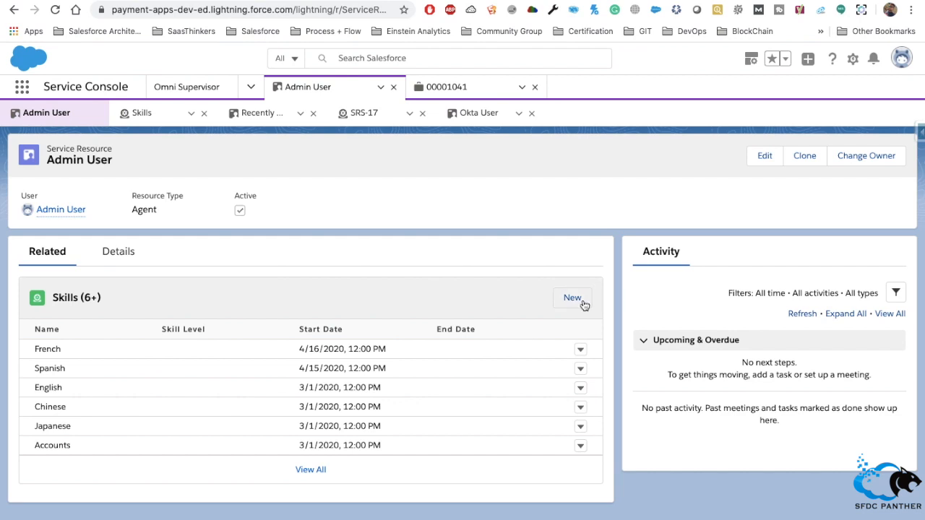
pyautogui.click(345, 288)
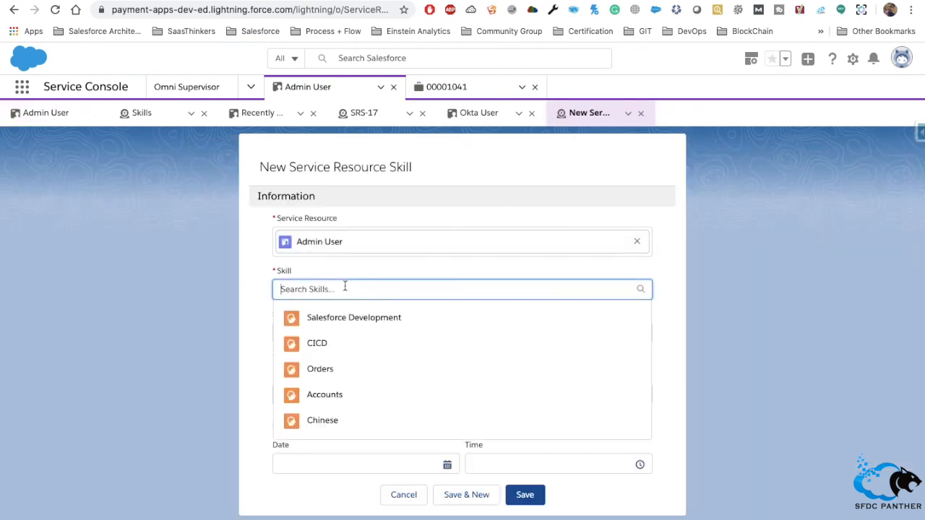
pyautogui.write('Mulesoft')
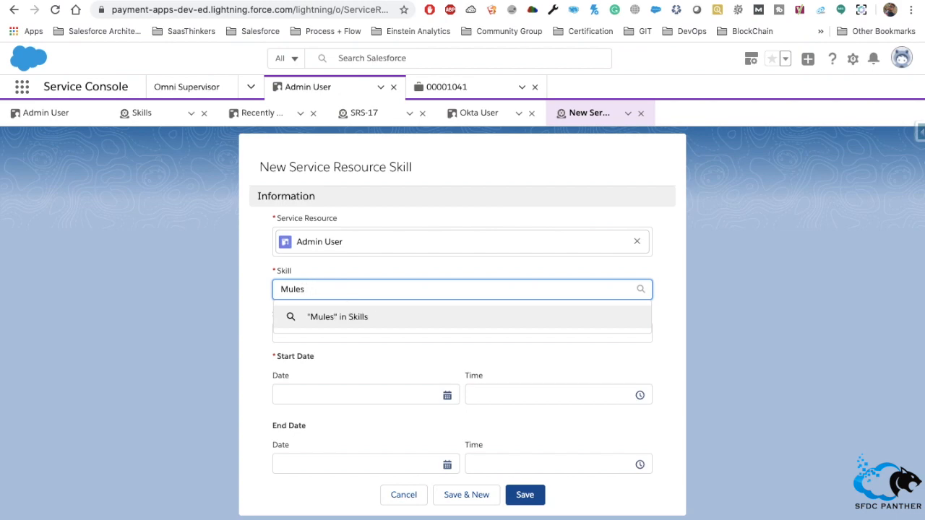
pyautogui.press('BackSpace')
pyautogui.press('Return')
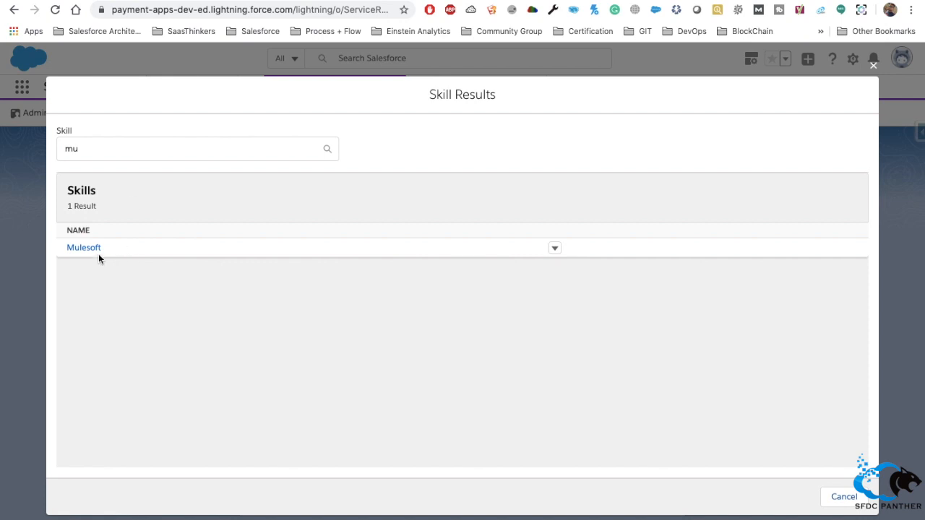
pyautogui.click(83, 248)
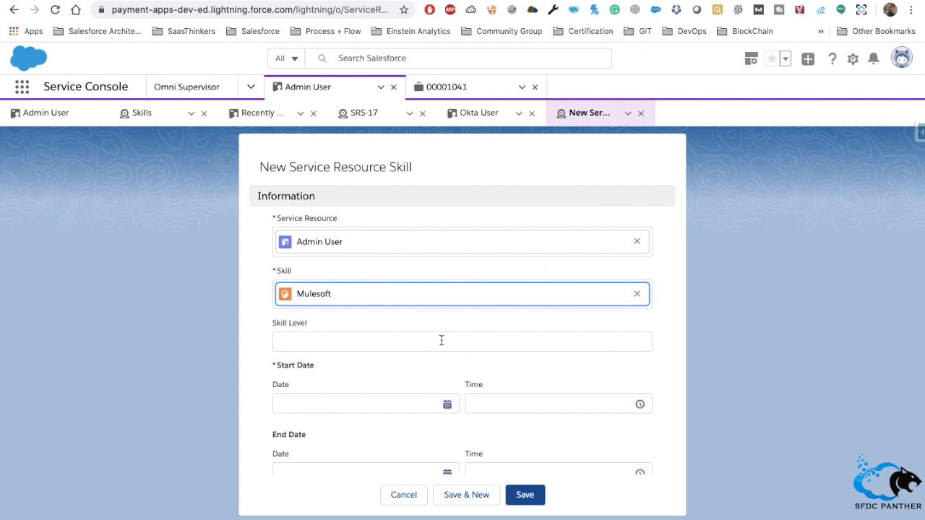
# Set the Mulesoft skill's start date to 9/1/2019 at 12:00 PM and save the assignment
pyautogui.scroll(-1, 441, 340)
pyautogui.click(349, 357)
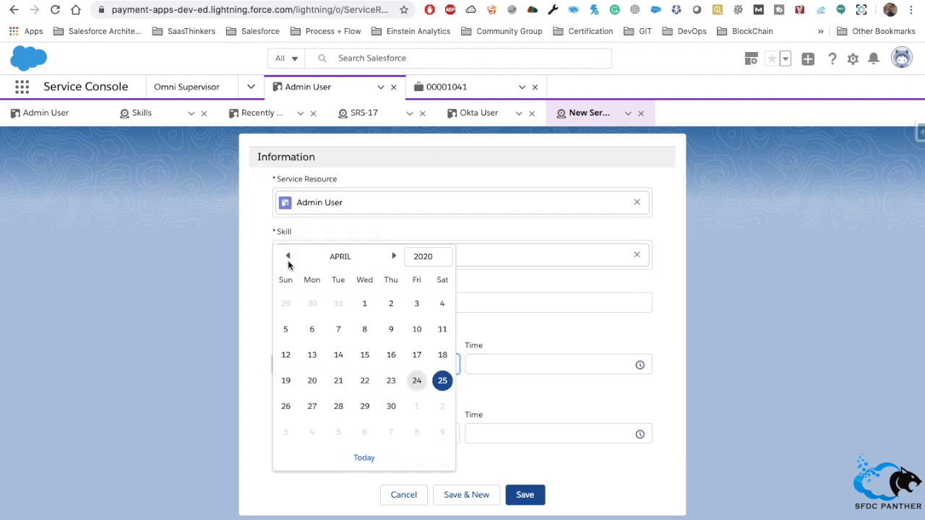
pyautogui.click(288, 258)
pyautogui.click(287, 257)
pyautogui.click(287, 257)
pyautogui.click(288, 257)
pyautogui.click(288, 257)
pyautogui.click(287, 258)
pyautogui.click(287, 257)
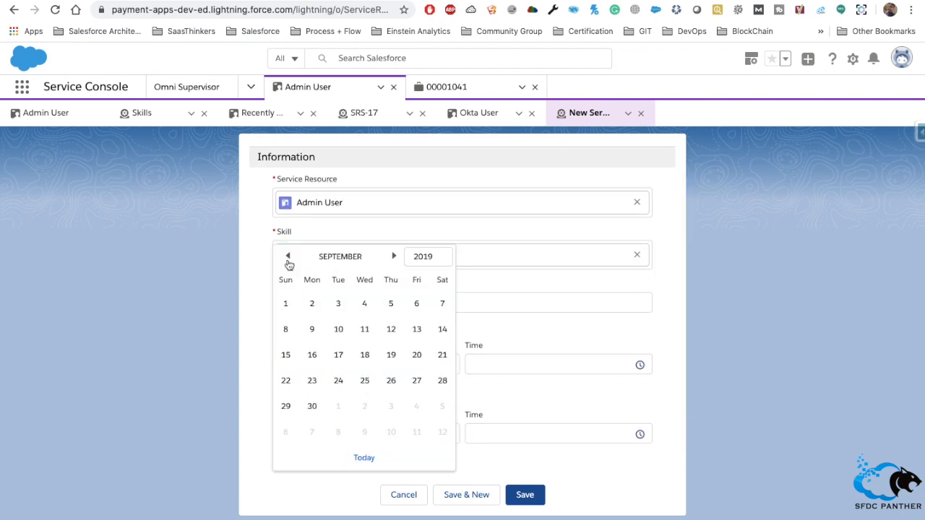
pyautogui.click(288, 304)
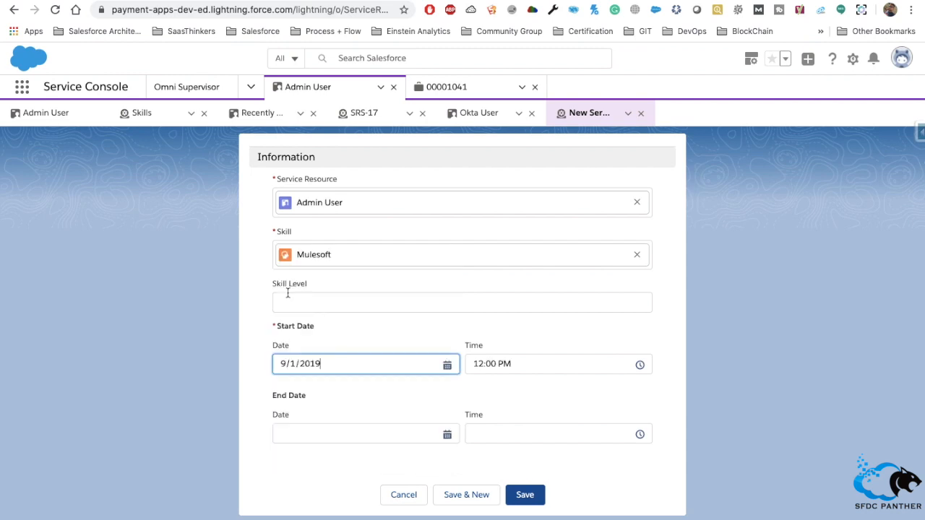
pyautogui.click(522, 493)
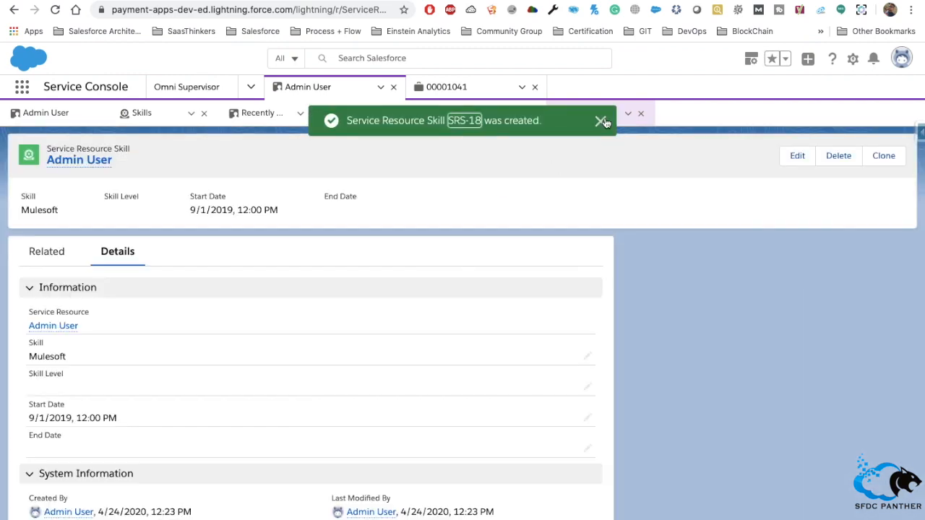
# Close all open subtabs of the Admin User service resource and show the New requests in Omni-Channel
pyautogui.click(606, 121)
pyautogui.click(641, 115)
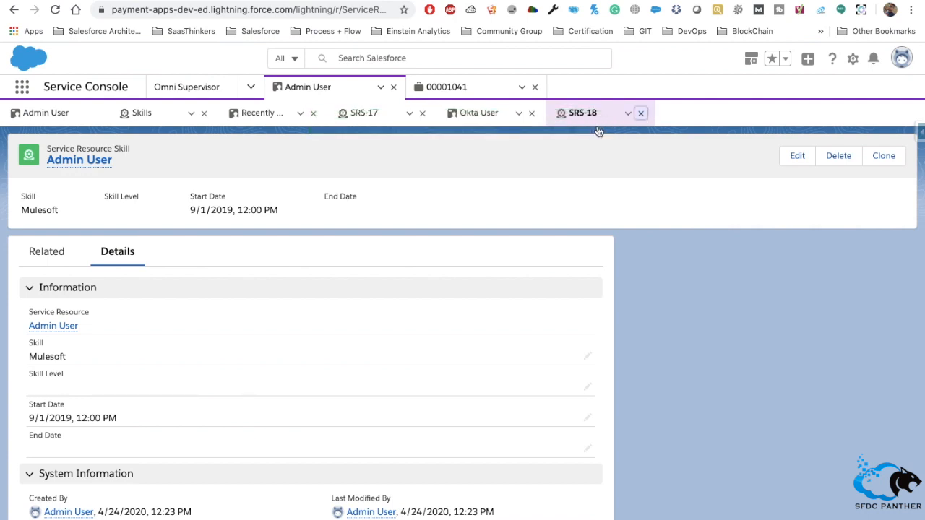
pyautogui.click(531, 114)
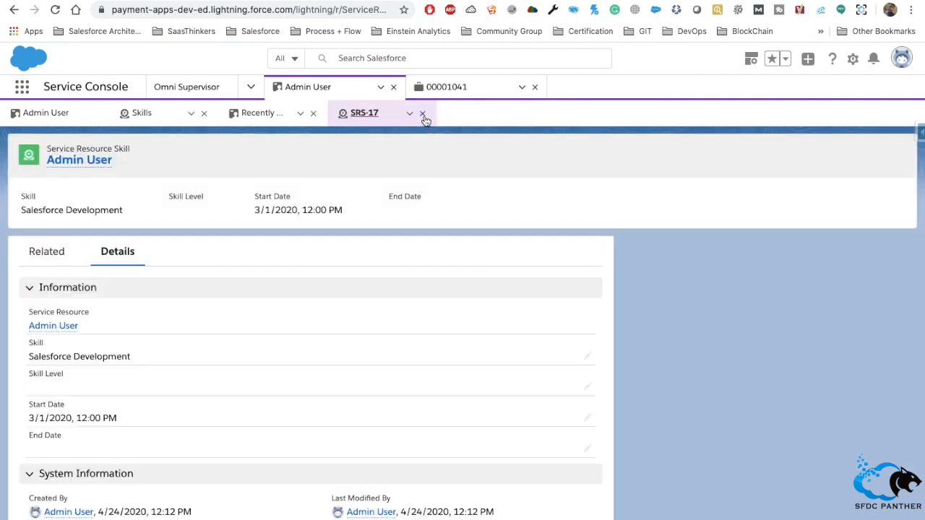
pyautogui.click(422, 113)
pyautogui.click(315, 118)
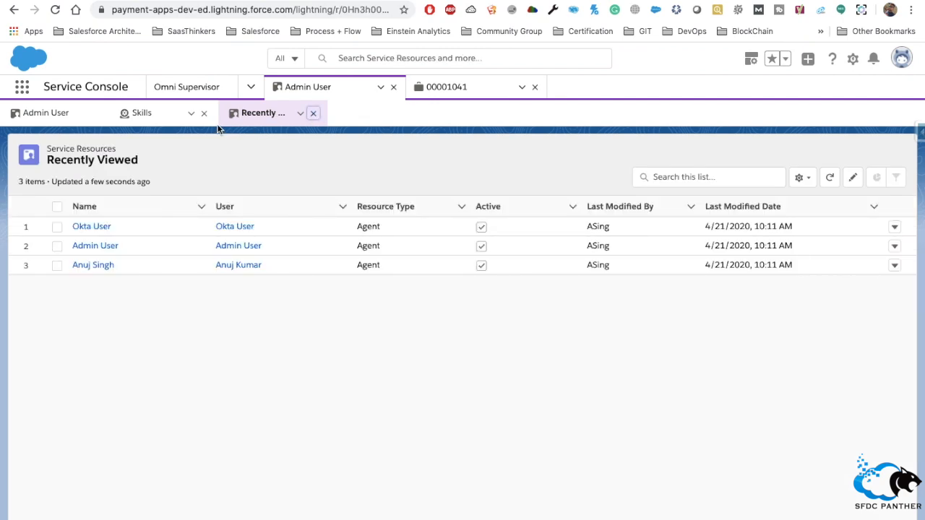
pyautogui.click(204, 115)
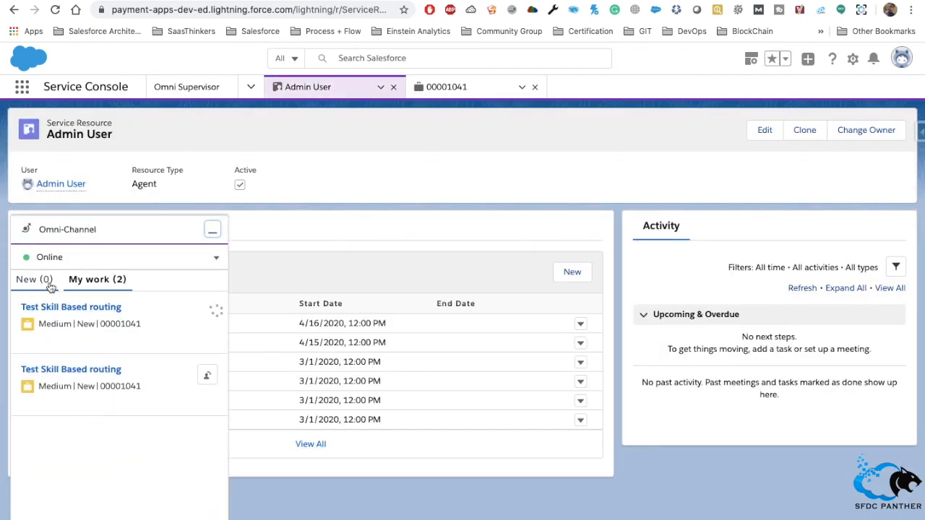
pyautogui.click(42, 283)
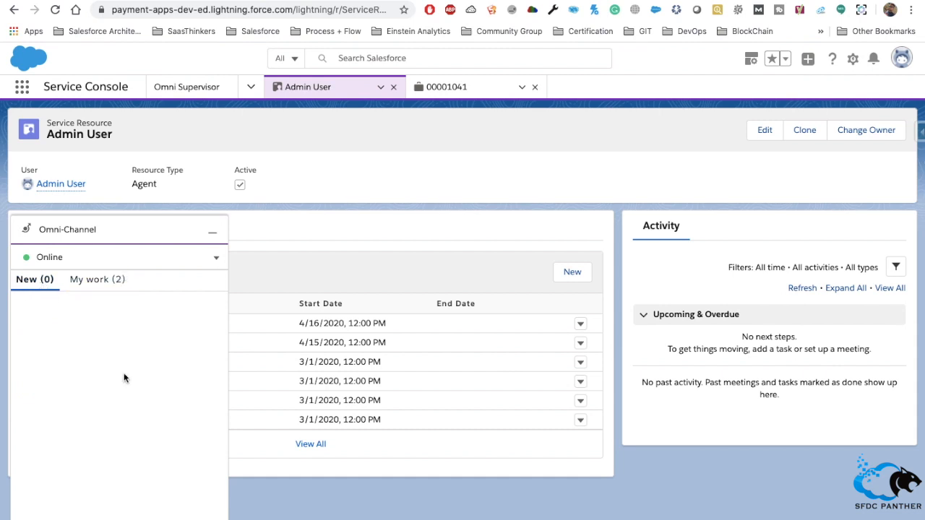
# Clone the Test Skill Based routing case, setting both Language and Query Related To? to Mulesoft
pyautogui.click(466, 86)
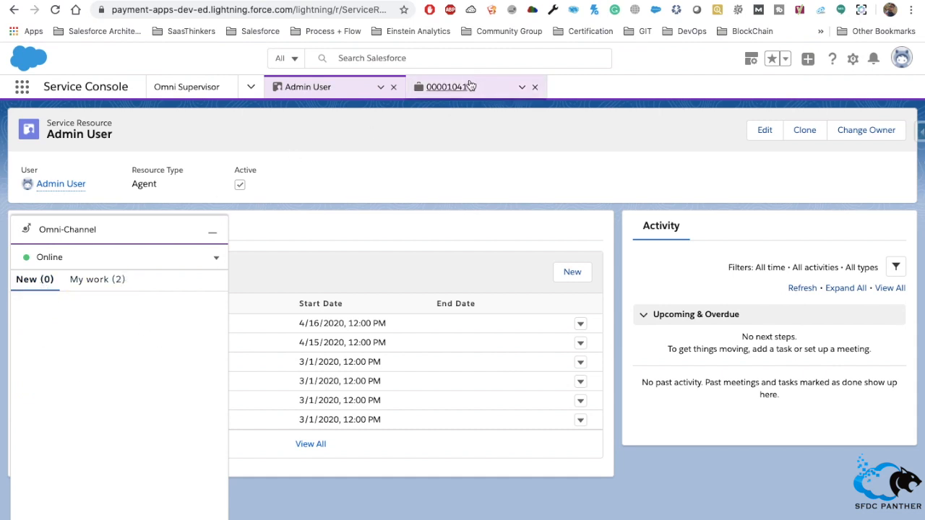
pyautogui.scroll(4, 541, 292)
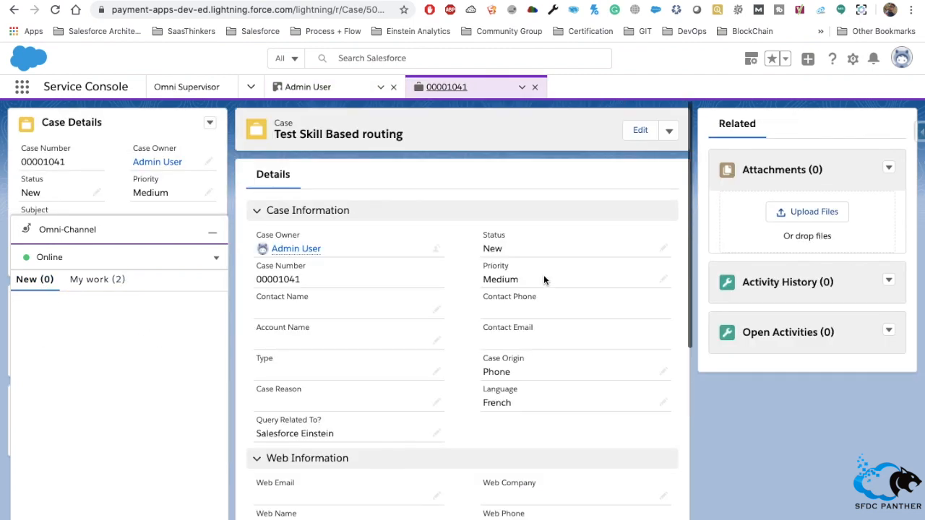
pyautogui.click(668, 136)
pyautogui.click(632, 206)
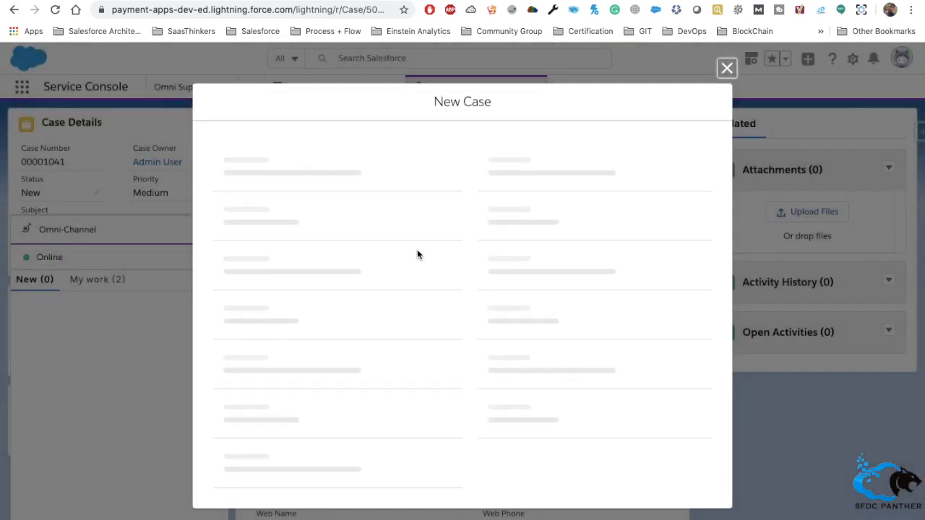
pyautogui.click(527, 361)
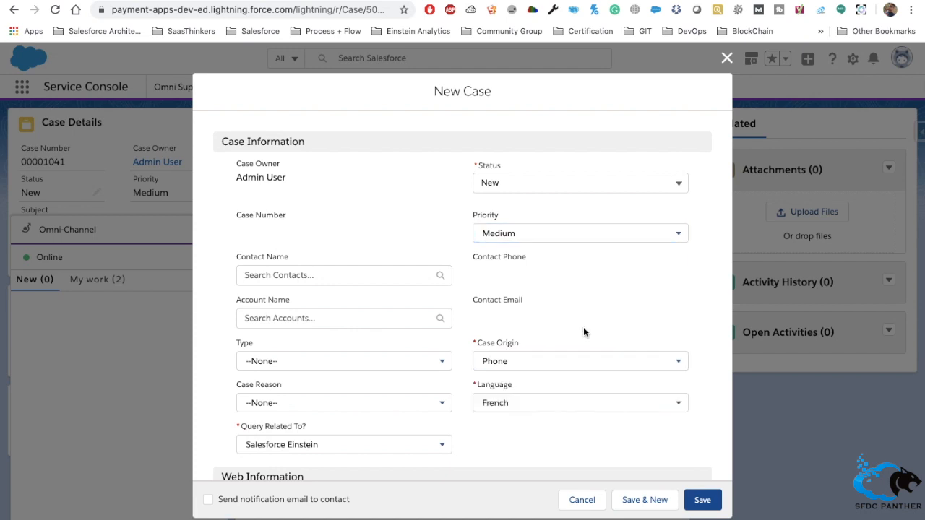
pyautogui.scroll(-2, 583, 332)
pyautogui.click(526, 270)
pyautogui.scroll(-5, 554, 354)
pyautogui.click(551, 360)
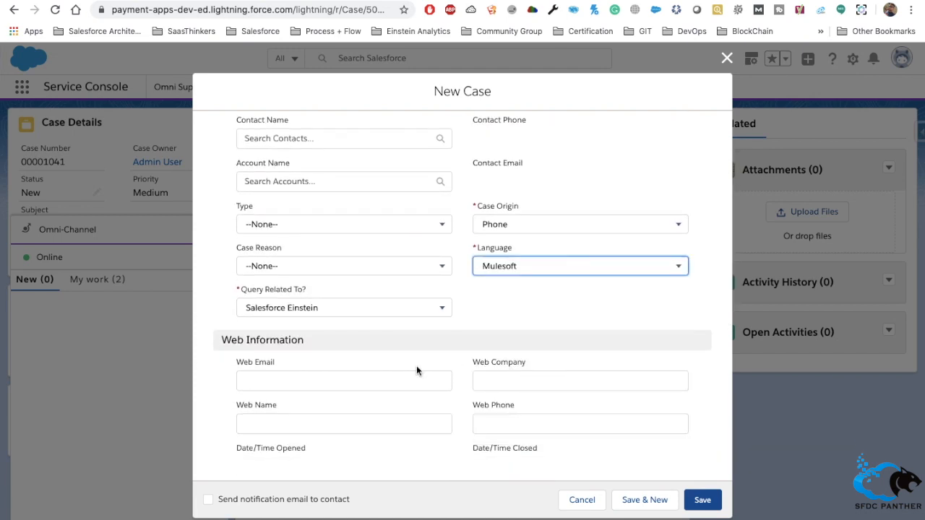
pyautogui.click(325, 310)
pyautogui.scroll(-5, 318, 399)
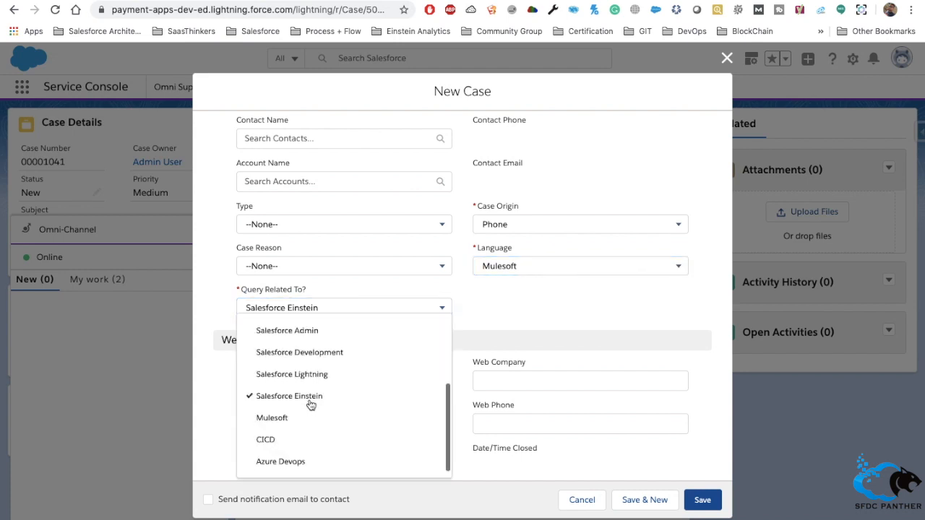
pyautogui.click(279, 419)
# Change the cloned case's subject to "Test Skill Based routing - Mulesoft" and copy that text into the description
pyautogui.scroll(-3, 525, 296)
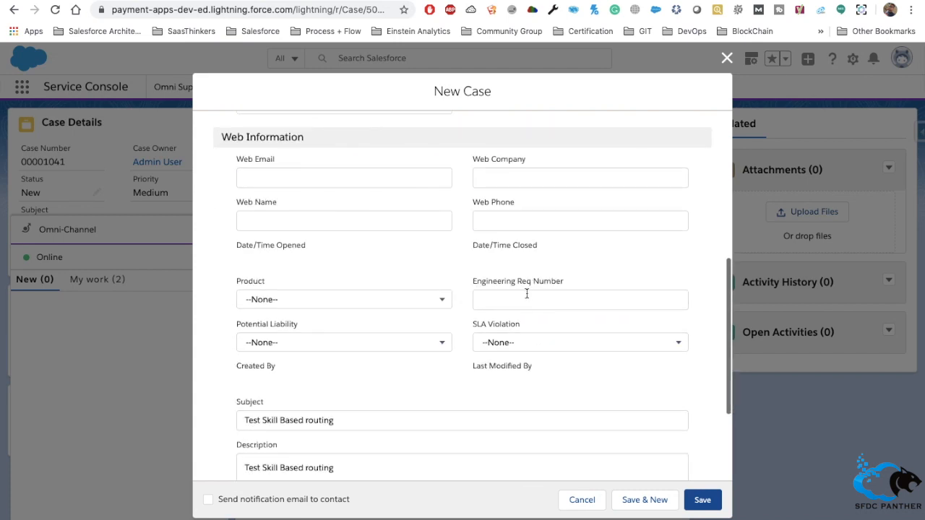
pyautogui.scroll(-2, 527, 295)
pyautogui.click(360, 272)
pyautogui.write('0')
pyautogui.press('BackSpace')
pyautogui.write('- Mulesoft')
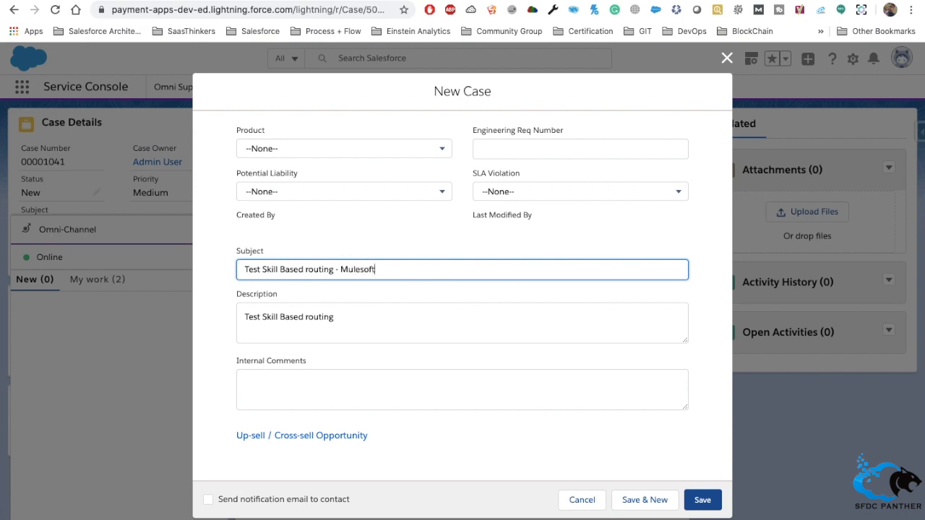
pyautogui.press('super+a')
pyautogui.press('super+c')
pyautogui.press('Tab')
pyautogui.press('super+v')
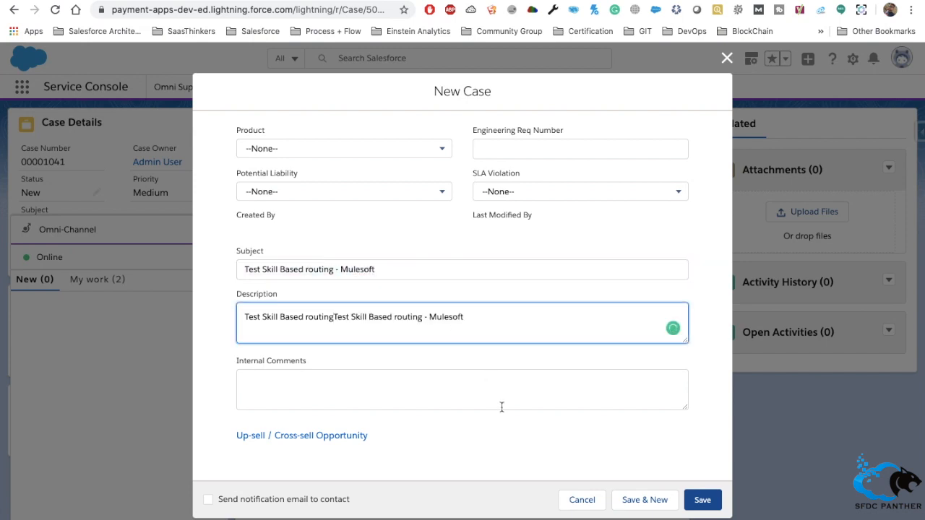
# Put "Test Skill Based routing - Mulesoft" on its own line in the description below "Test Skill Based routing" and save the cloned case
pyautogui.click(338, 316)
pyautogui.press('Return')
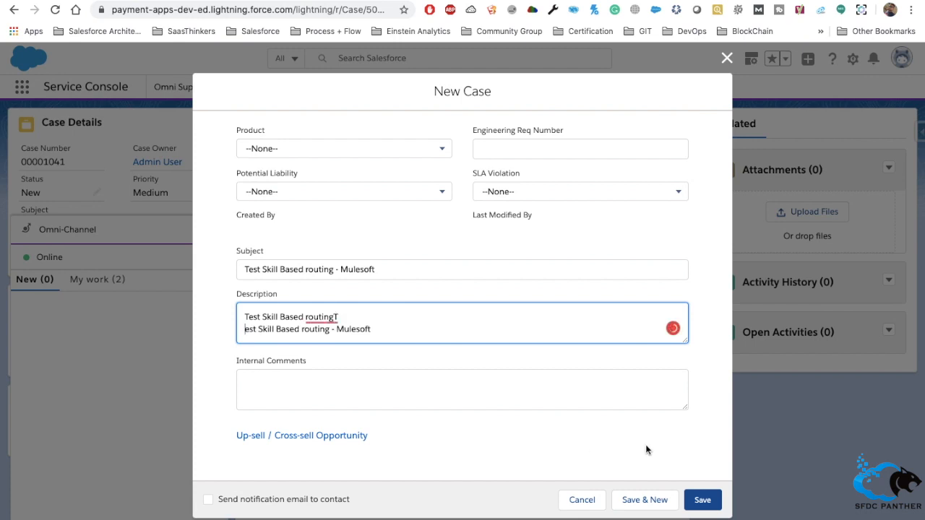
pyautogui.click(321, 270)
pyautogui.press('BackSpace')
pyautogui.write('t')
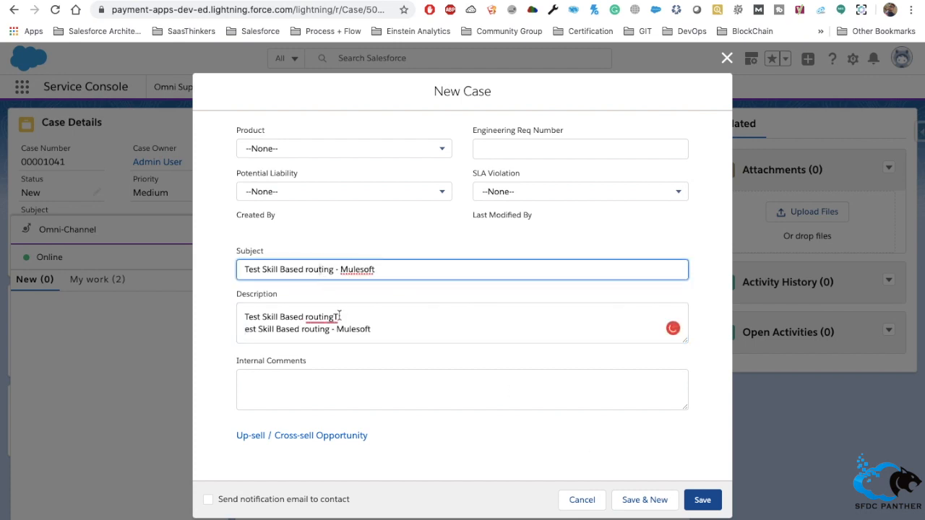
pyautogui.click(245, 329)
pyautogui.press('BackSpace')
pyautogui.press('Return')
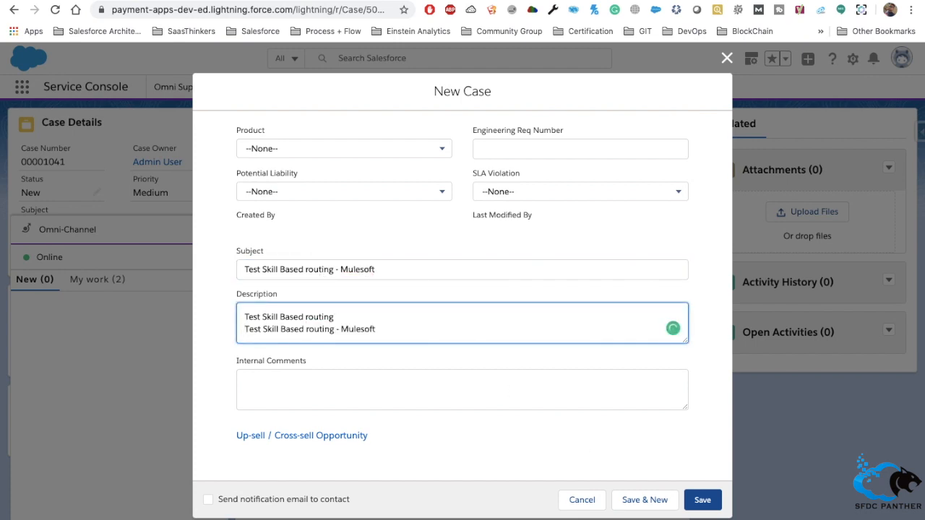
pyautogui.click(701, 500)
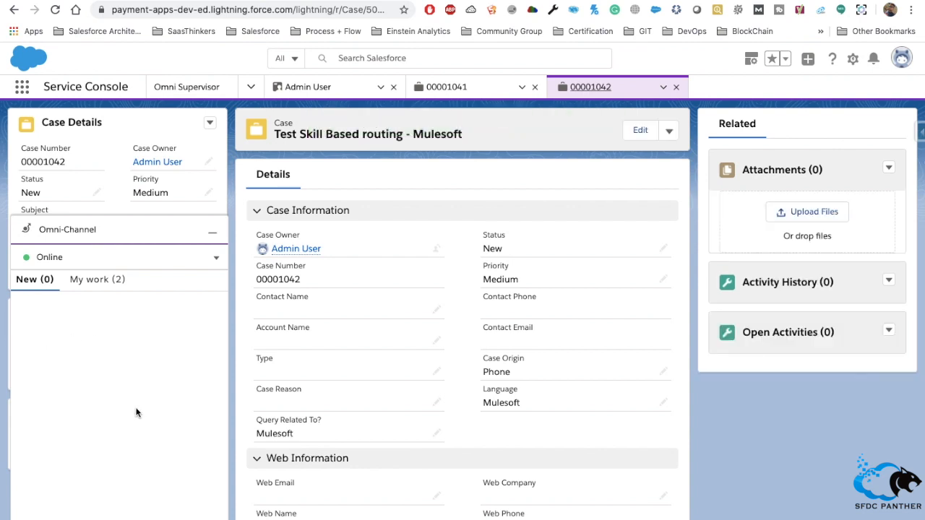
# Check the Skills Backlog in Omni Supervisor for the Mulesoft case and set the Omni-Channel status to Offline
pyautogui.click(187, 87)
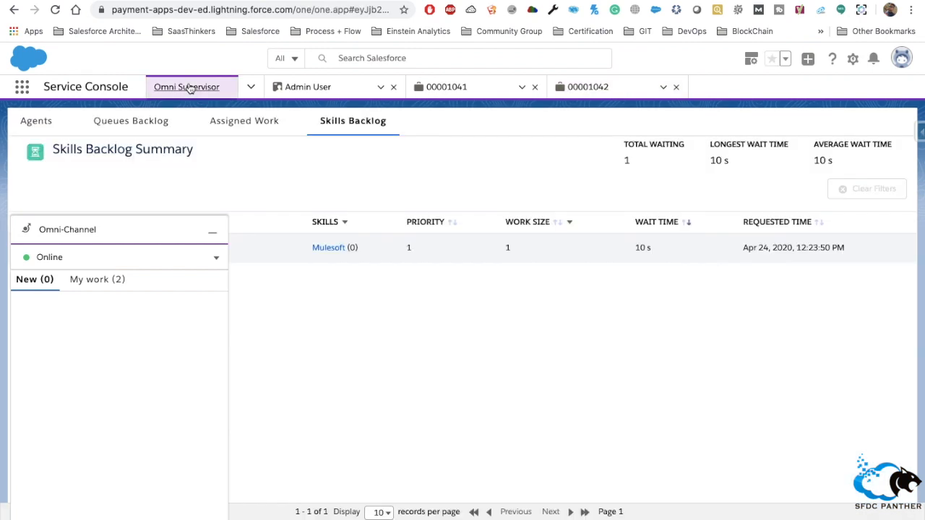
pyautogui.click(131, 229)
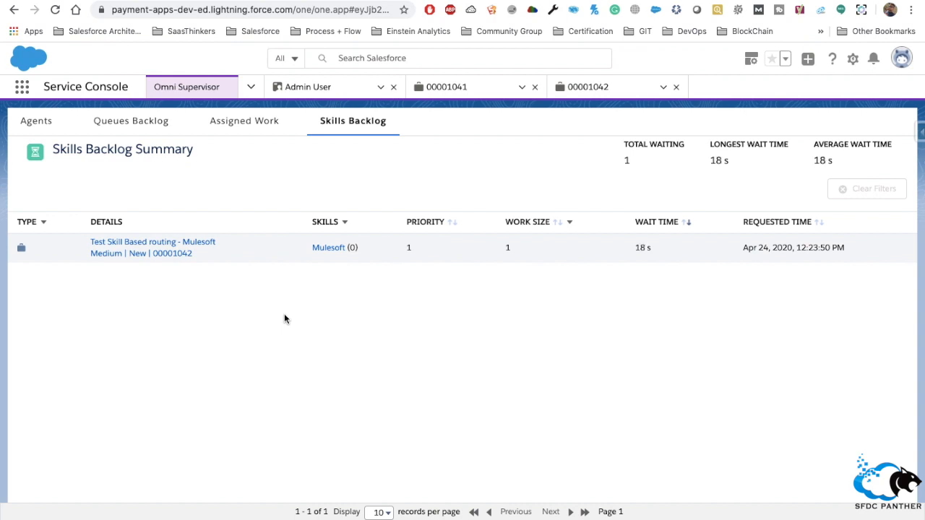
pyautogui.click(51, 516)
pyautogui.click(217, 262)
pyautogui.click(135, 344)
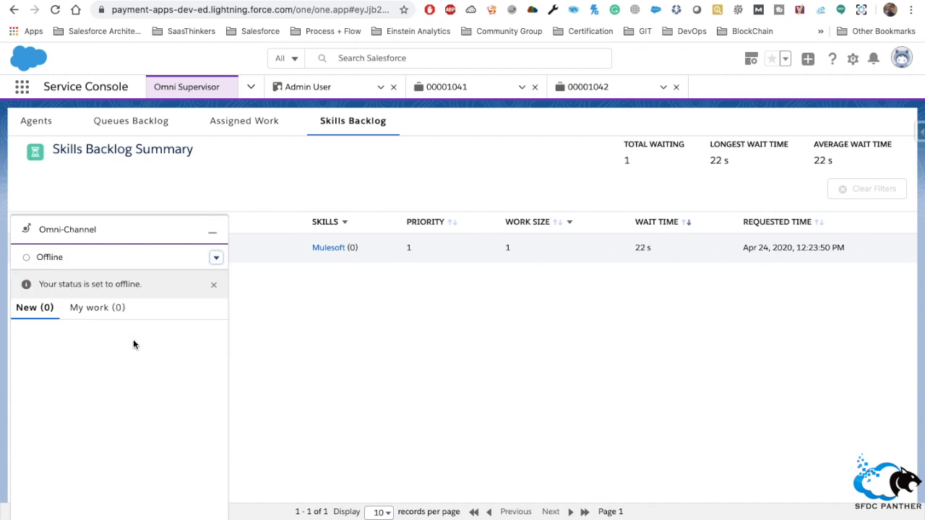
# Set the Omni-Channel status to Online and accept the Test Skill Based routing - Mulesoft case
pyautogui.click(213, 285)
pyautogui.click(217, 260)
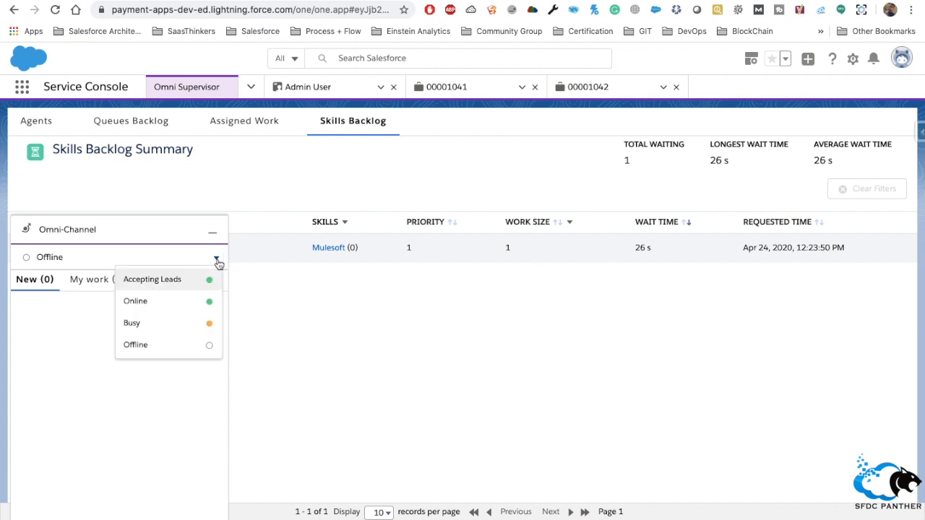
pyautogui.click(161, 308)
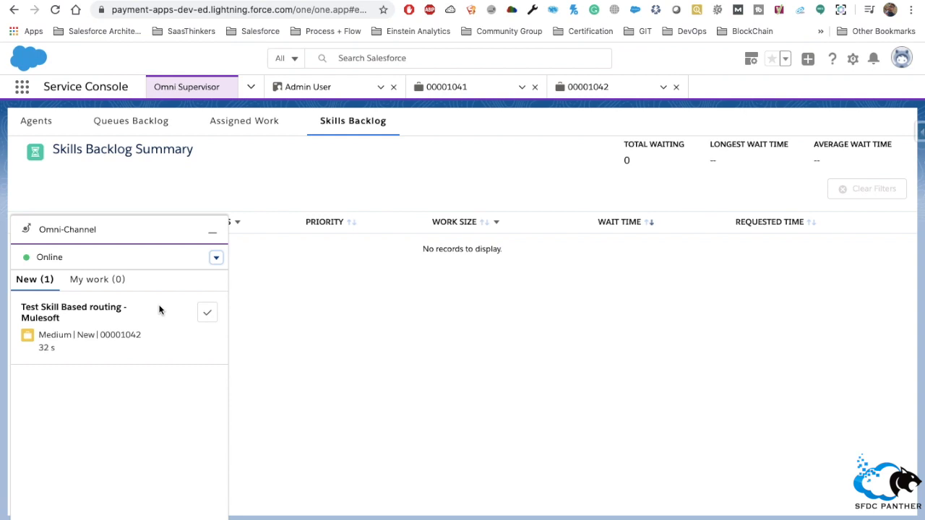
pyautogui.moveTo(70, 318); pyautogui.dragTo(21, 306)
pyautogui.click(211, 313)
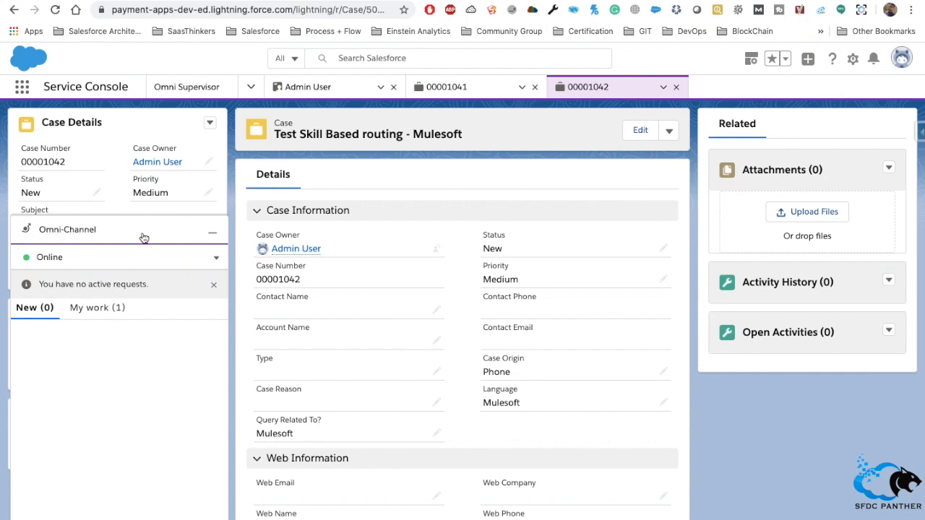
pyautogui.click(144, 238)
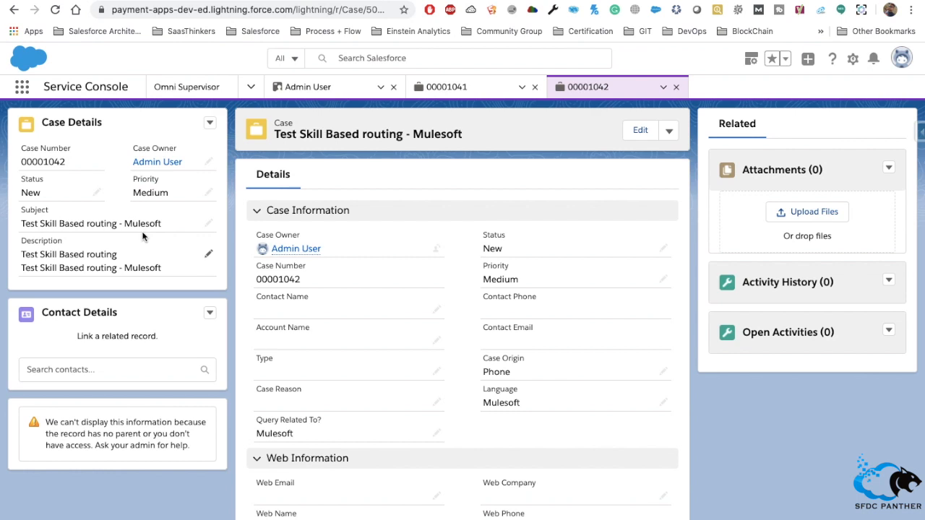
pyautogui.click(67, 516)
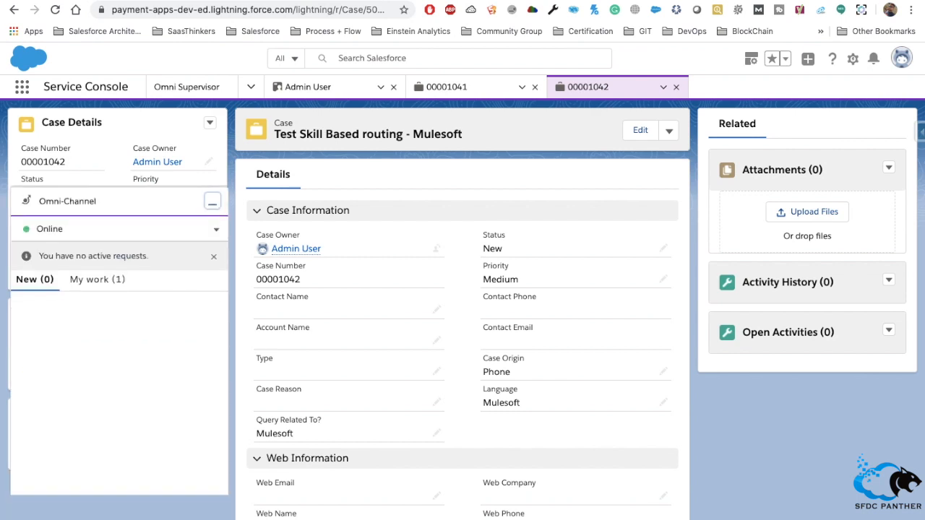
pyautogui.click(108, 239)
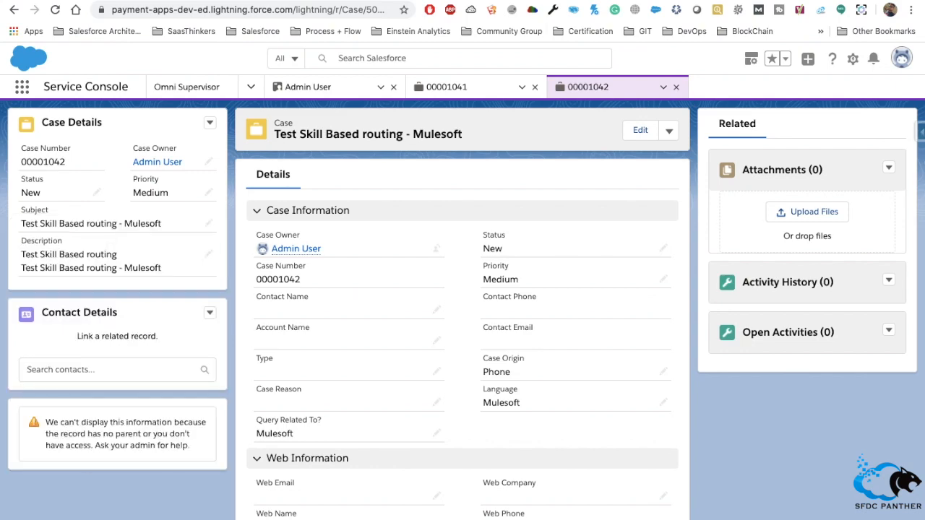
pyautogui.click(67, 516)
# Switch to Okta User's incognito window, reload the French Web is Down case and enter the username to log in to Salesforce again
pyautogui.hotkey('ctrl', 'Right')
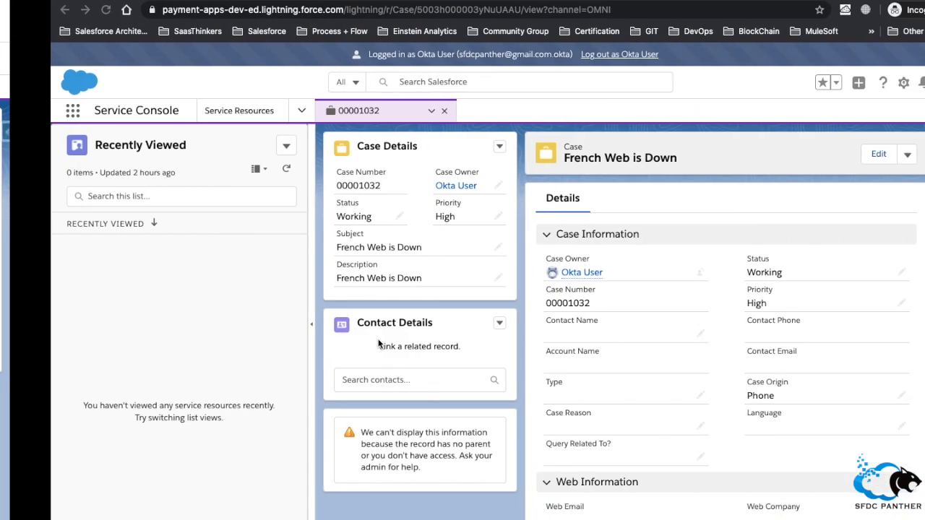
pyautogui.click(55, 10)
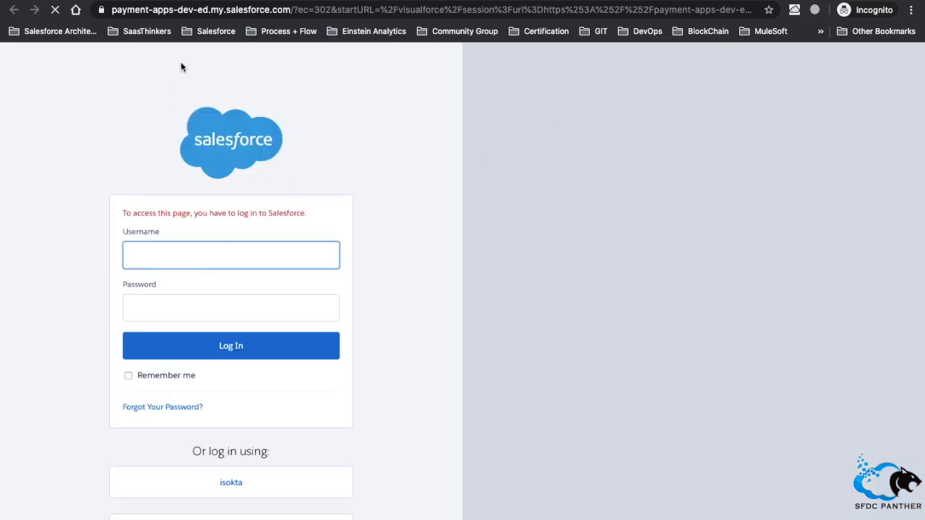
pyautogui.click(205, 253)
pyautogui.write('amit')
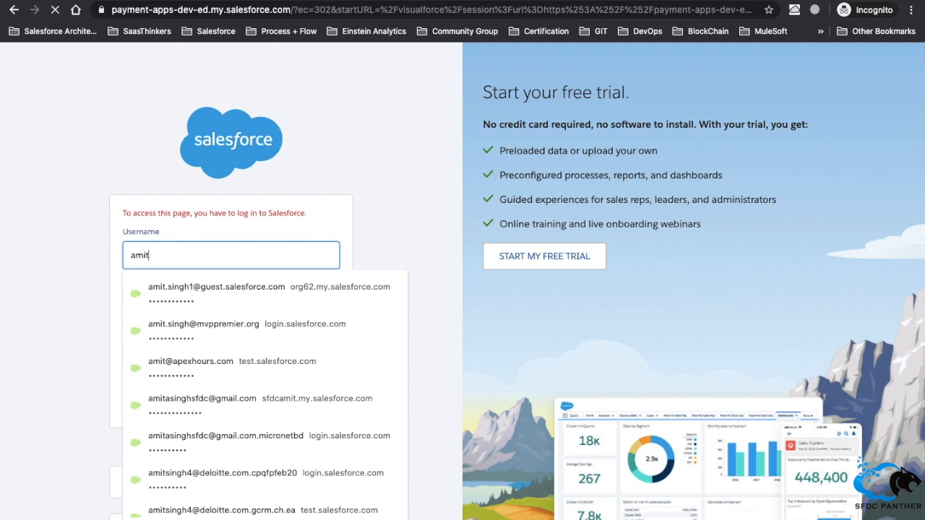
pyautogui.write('sin')
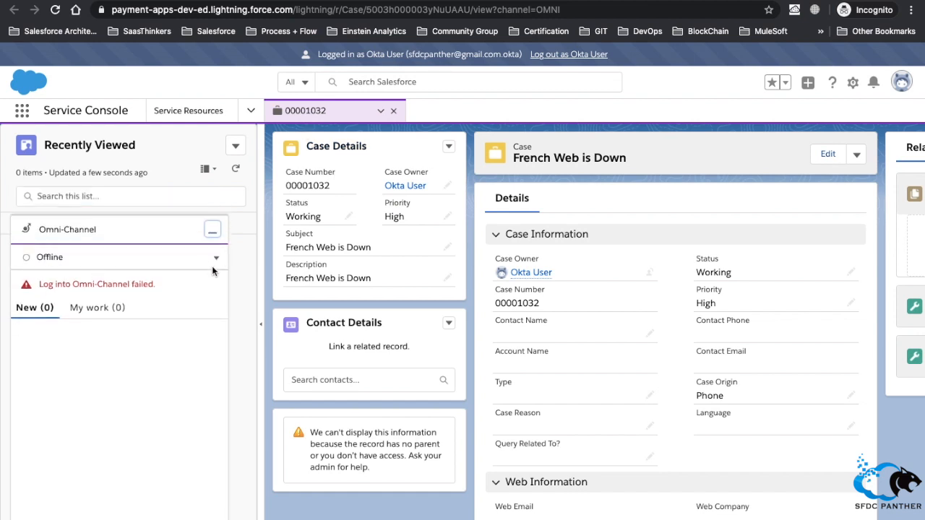
# Compare the Omni-Channel status options available to Okta User with the Omni-Channel in Admin User's window
pyautogui.click(216, 257)
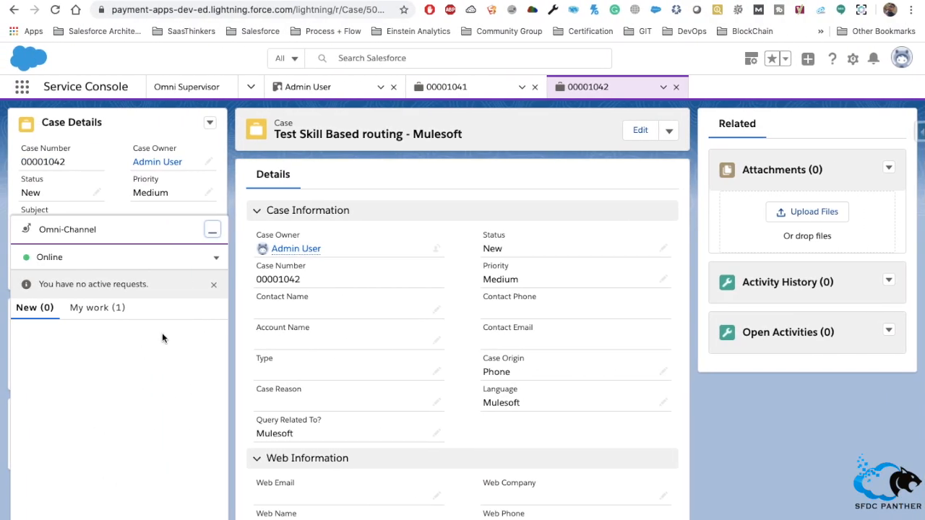
pyautogui.click(217, 257)
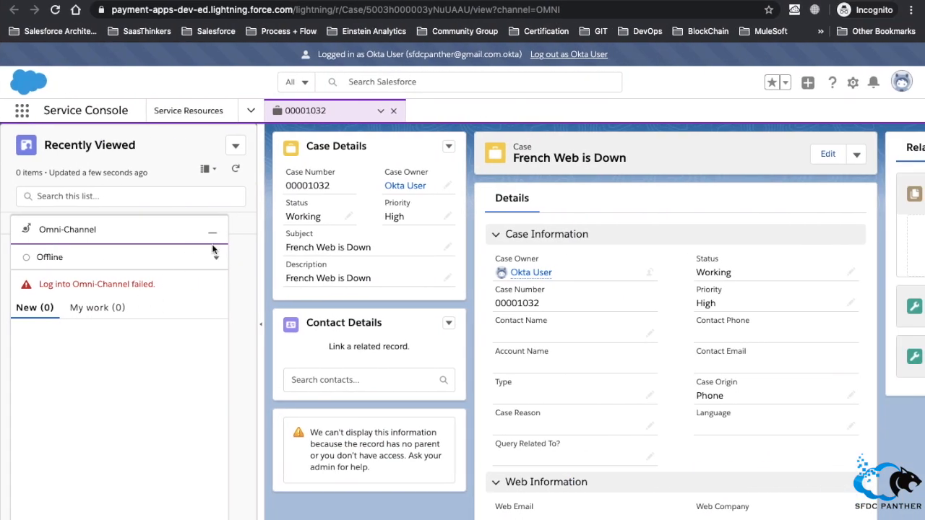
pyautogui.click(498, 257)
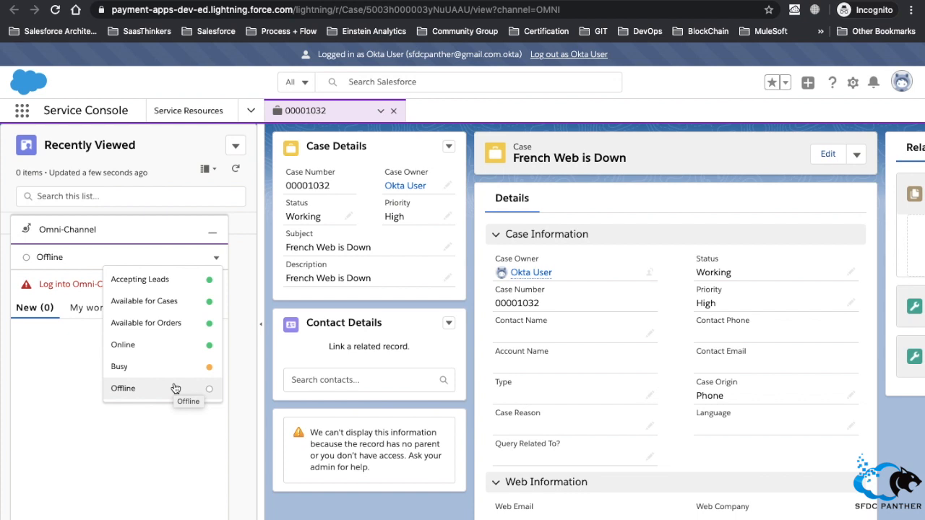
pyautogui.hotkey('ctrl', 'Left')
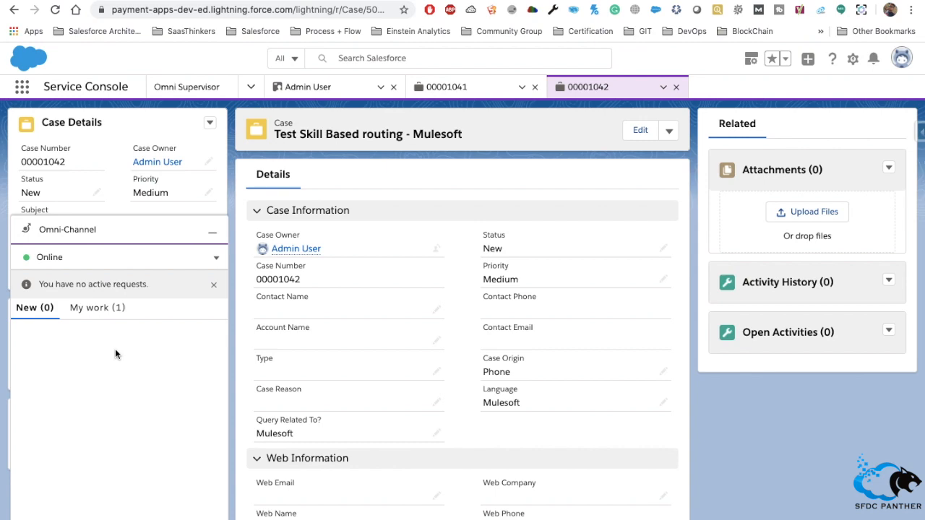
# Set Okta User's Omni-Channel status to Available for Cases and dismiss the notice
pyautogui.hotkey('ctrl', 'Right')
pyautogui.click(217, 259)
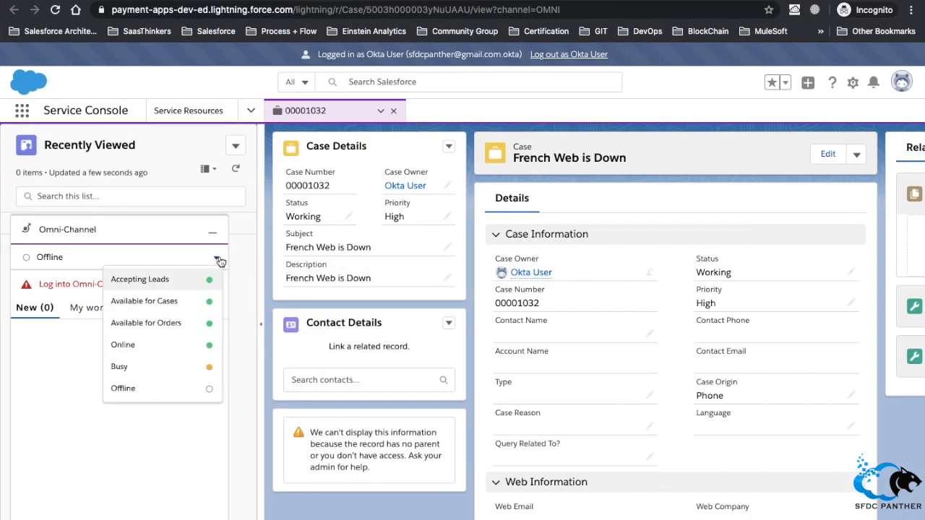
pyautogui.click(194, 303)
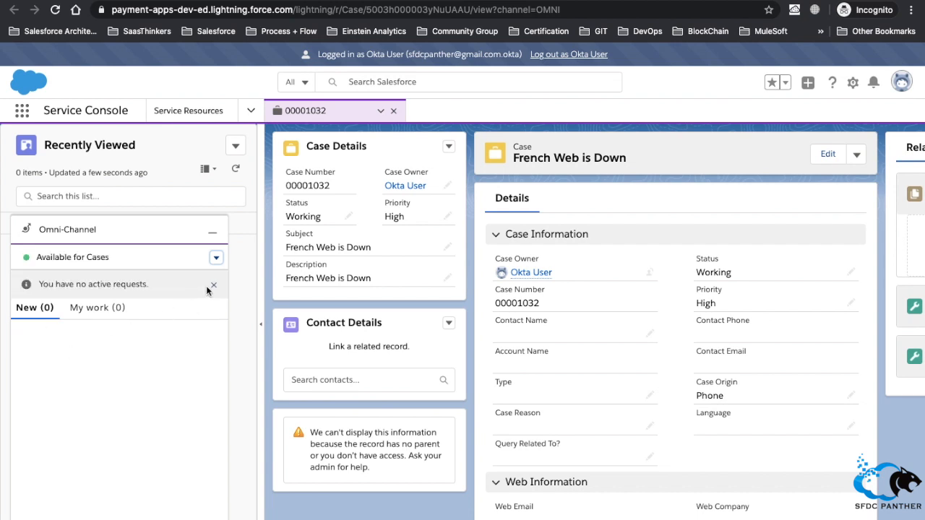
pyautogui.click(212, 285)
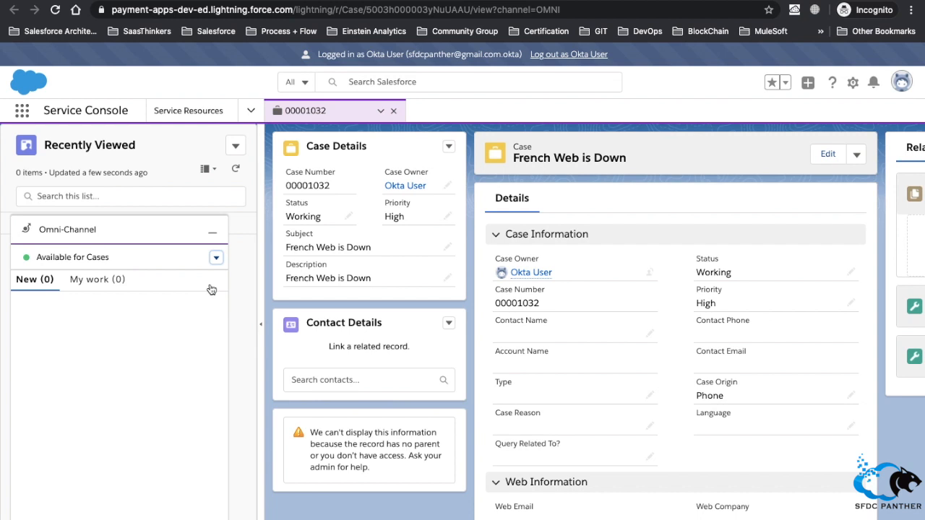
# Close the French Web is Down case, minimize Omni-Channel and show the Service Resources list in Okta User's window
pyautogui.click(393, 110)
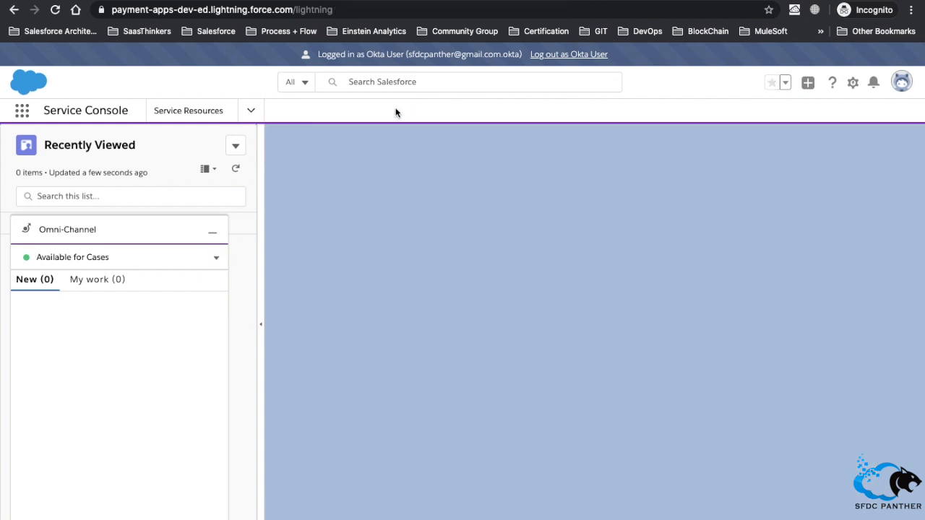
pyautogui.click(116, 232)
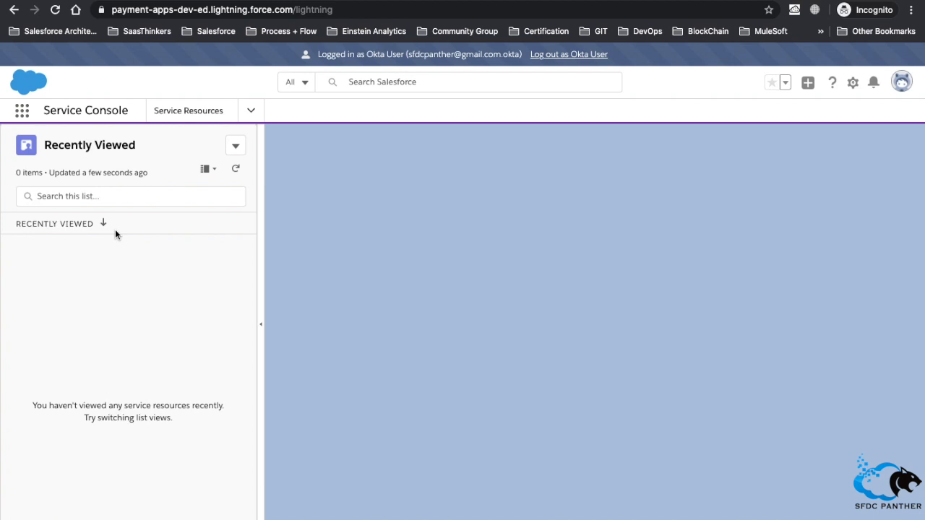
pyautogui.click(193, 114)
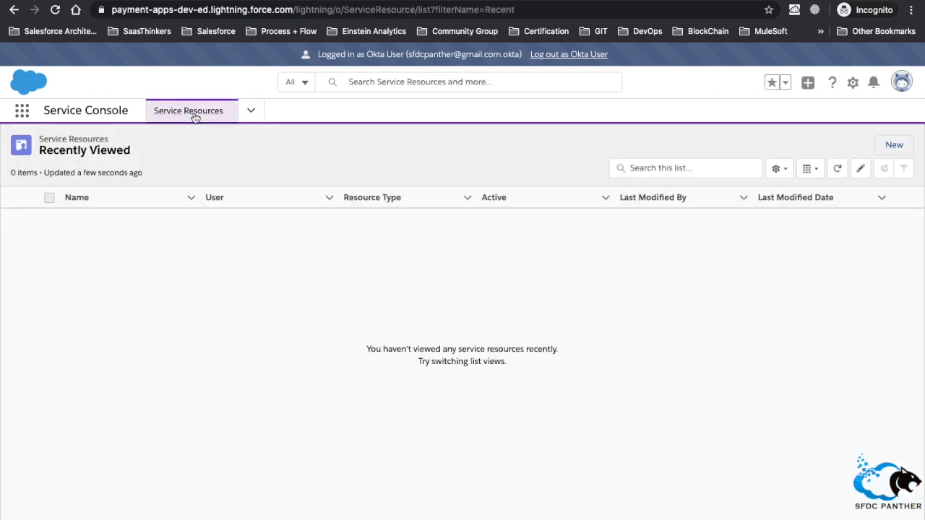
pyautogui.click(395, 85)
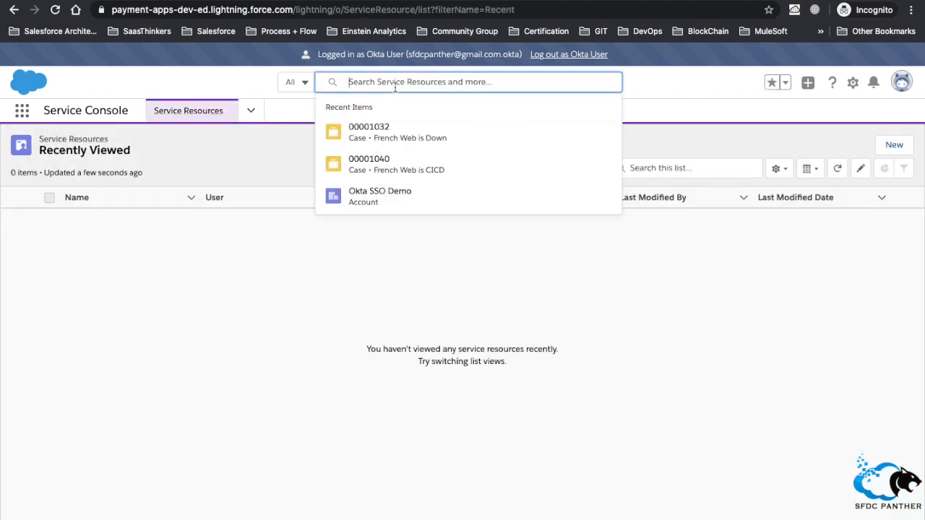
# Return to Admin User's window, search for "ok", open the Okta User service resource and display its related skills
pyautogui.hotkey('ctrl', 'Left')
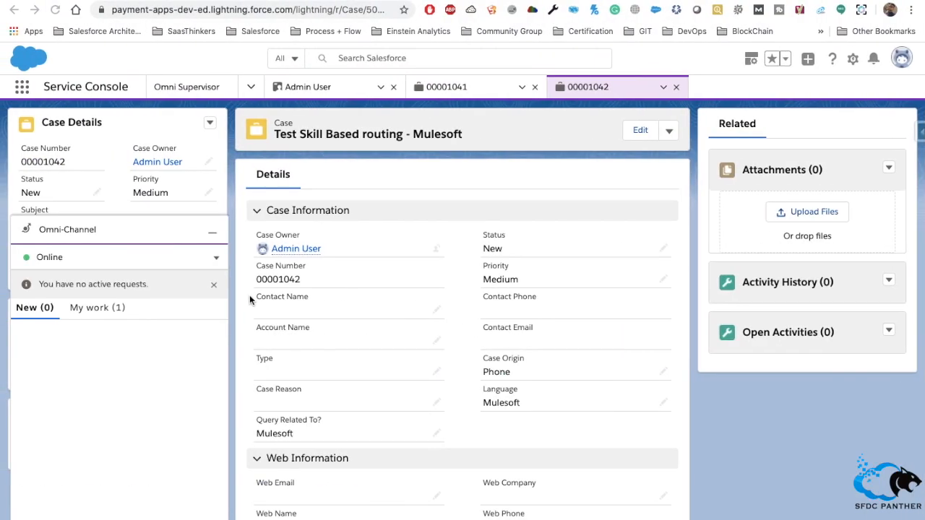
pyautogui.click(300, 88)
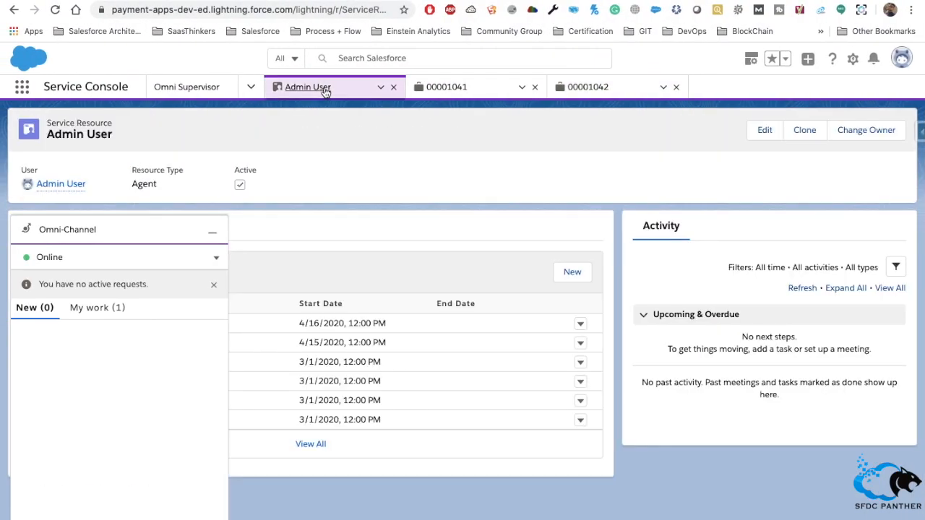
pyautogui.click(381, 87)
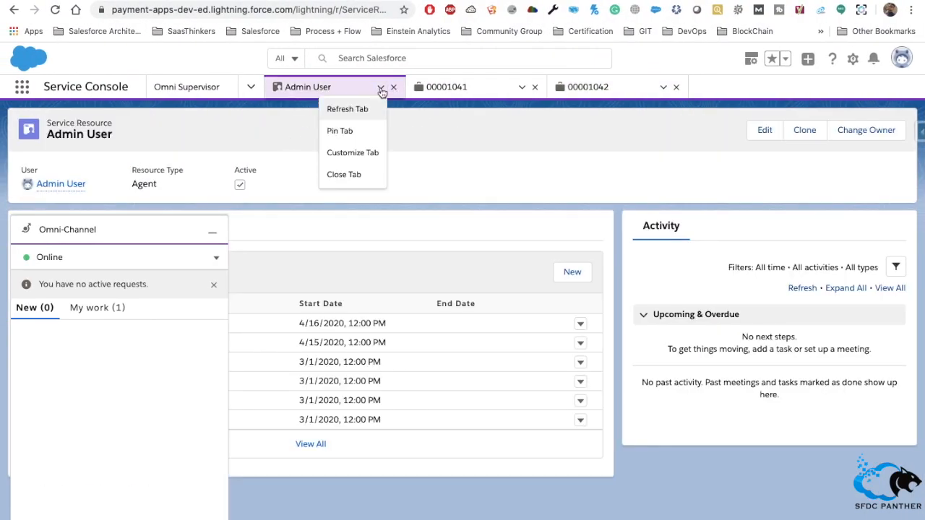
pyautogui.click(393, 58)
pyautogui.write('Ao')
pyautogui.press('BackSpace')
pyautogui.press('BackSpace')
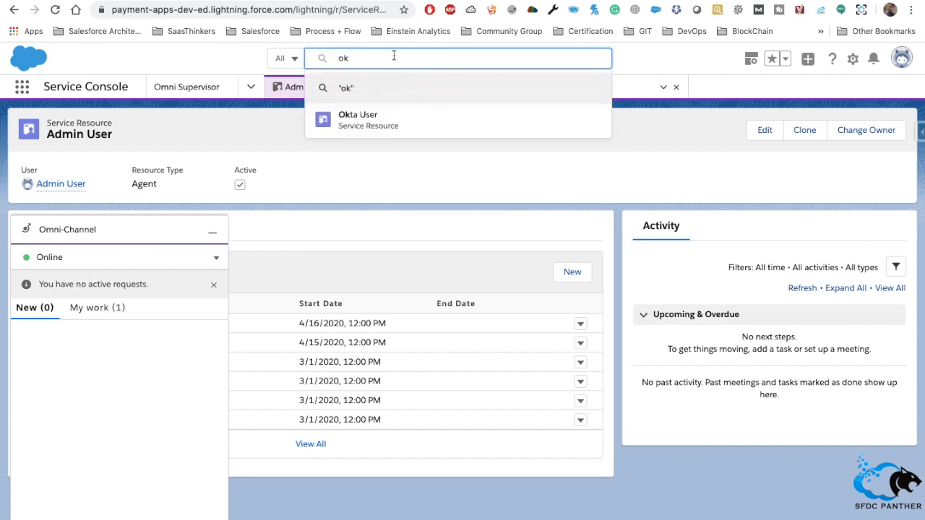
pyautogui.click(381, 112)
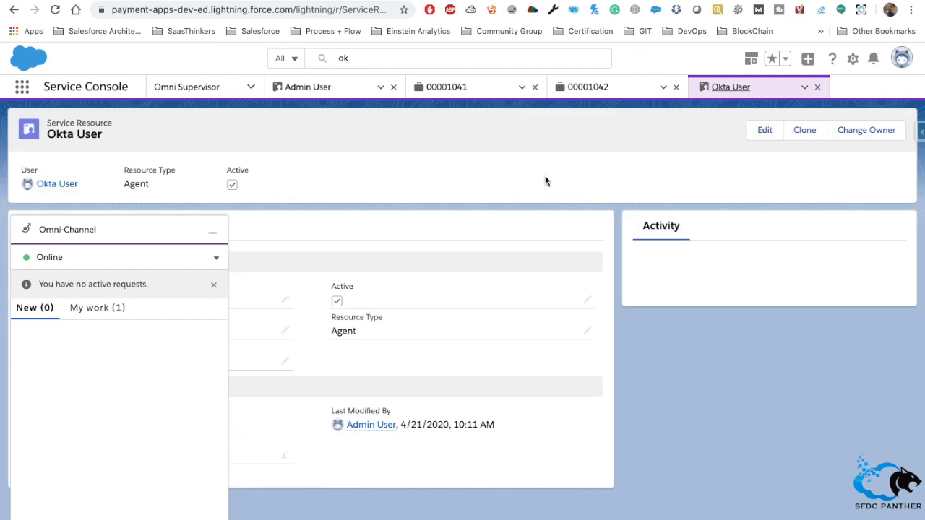
pyautogui.click(95, 228)
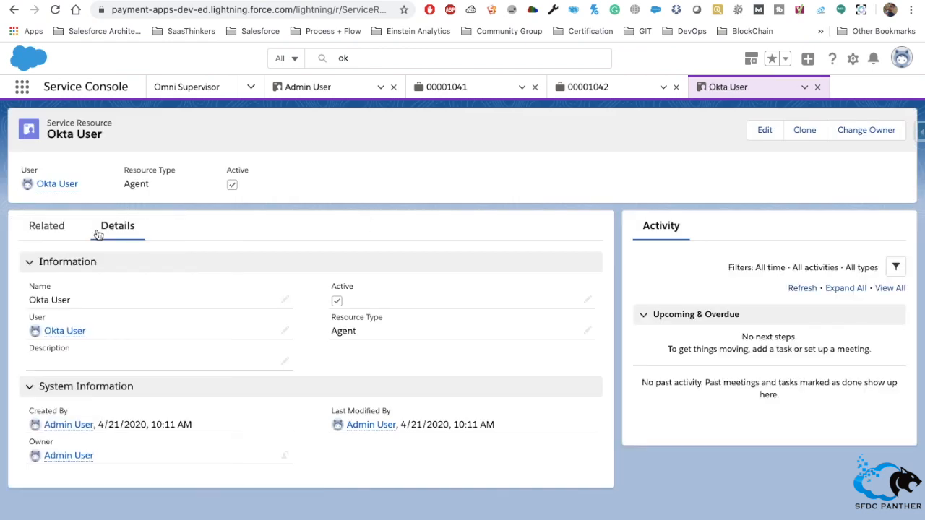
pyautogui.click(55, 235)
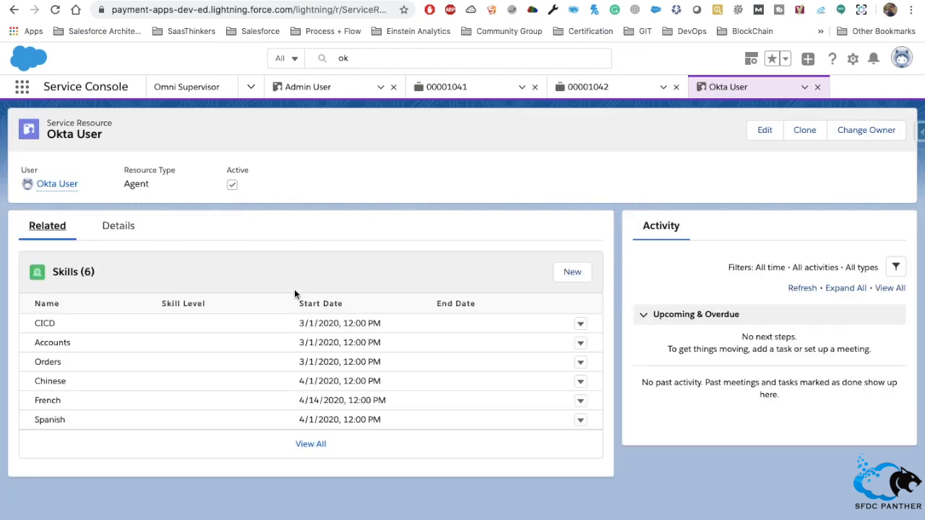
# Check the CICD skill on the Okta User service resource and in Admin User's full skills list
pyautogui.doubleClick(44, 325)
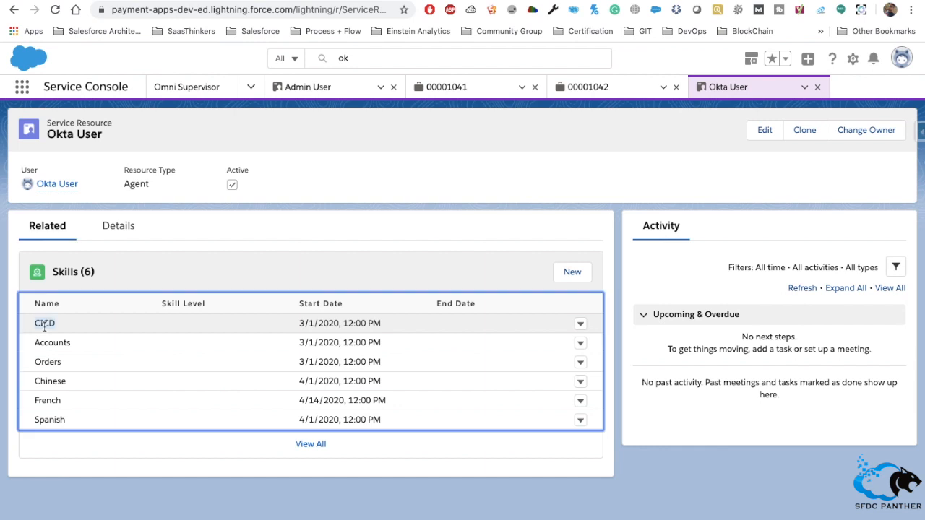
pyautogui.click(309, 90)
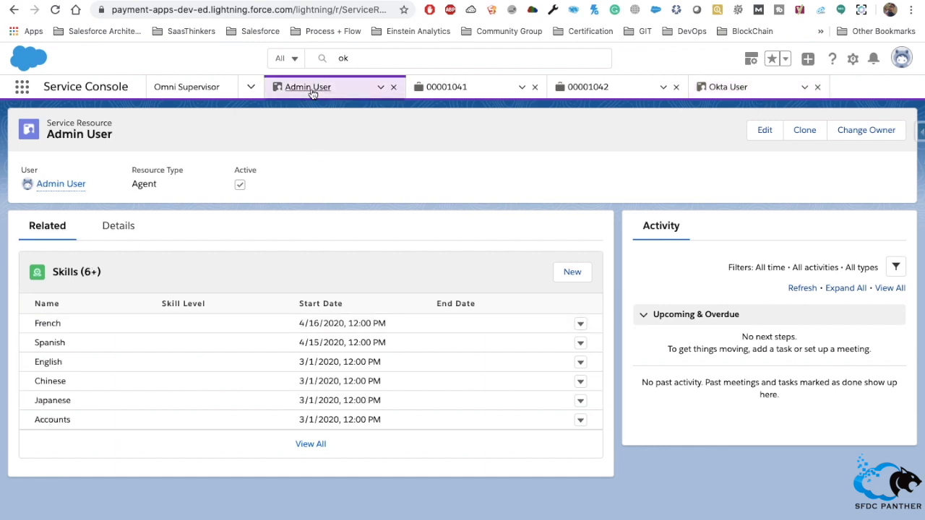
pyautogui.click(318, 445)
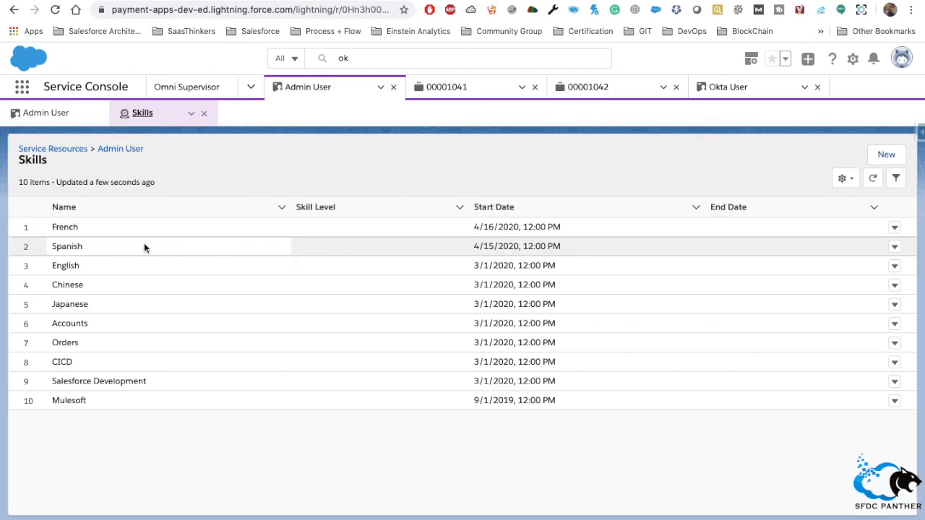
pyautogui.moveTo(81, 362); pyautogui.dragTo(53, 362)
# Switch to Okta User's window and show the Cases list
pyautogui.hotkey('ctrl', 'Right')
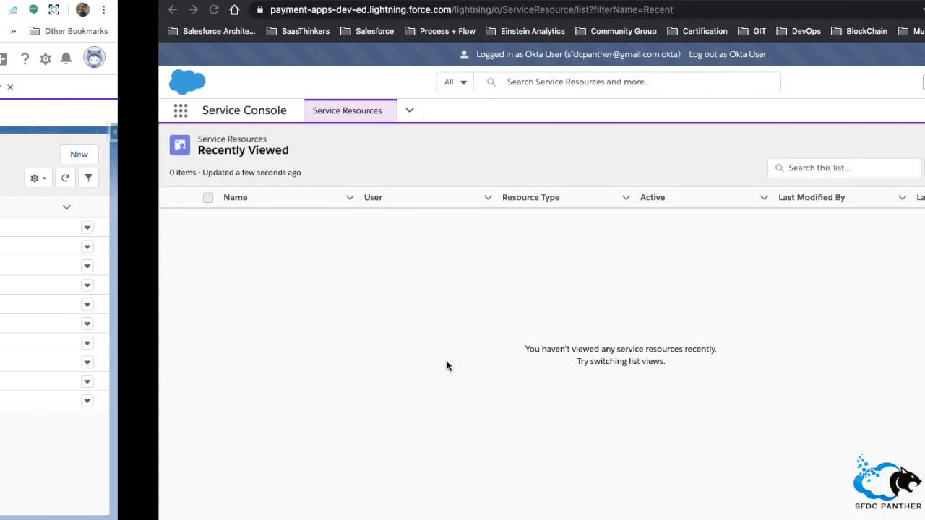
pyautogui.click(251, 110)
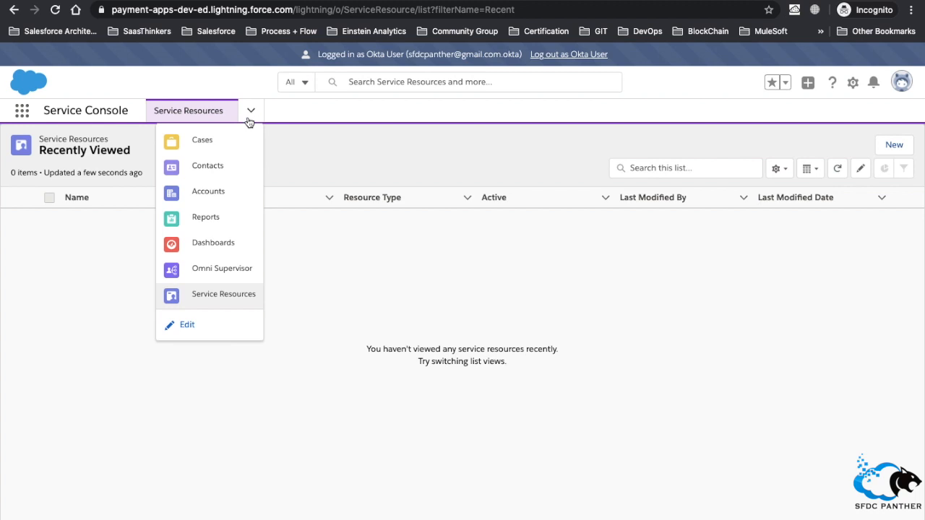
pyautogui.click(205, 151)
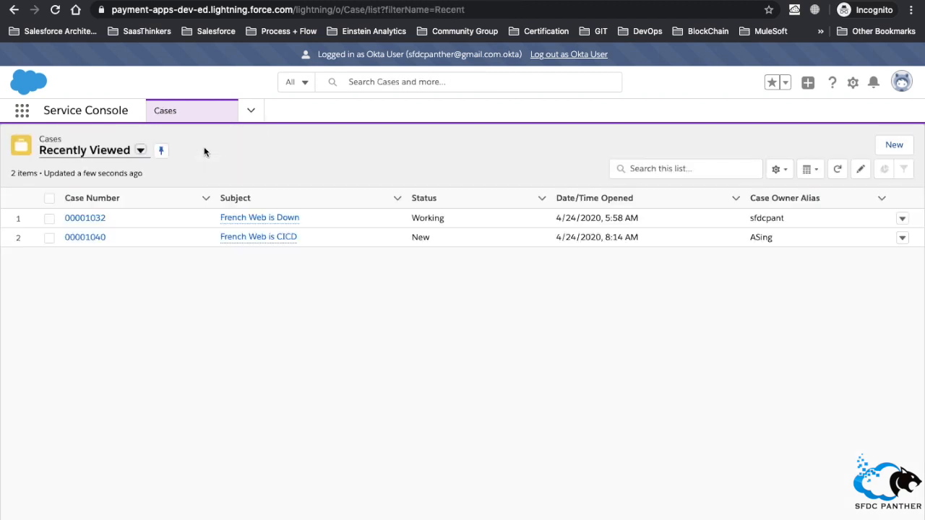
# Create and save a new case with Language CICD, Query Related To CICD and the subject "CICD"
pyautogui.click(899, 145)
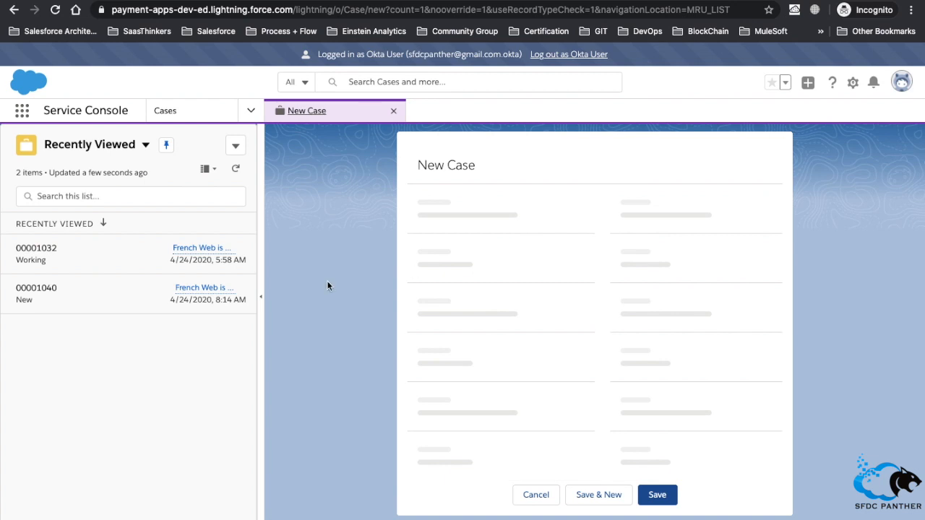
pyautogui.click(642, 328)
pyautogui.click(654, 375)
pyautogui.click(654, 377)
pyautogui.scroll(-5, 660, 368)
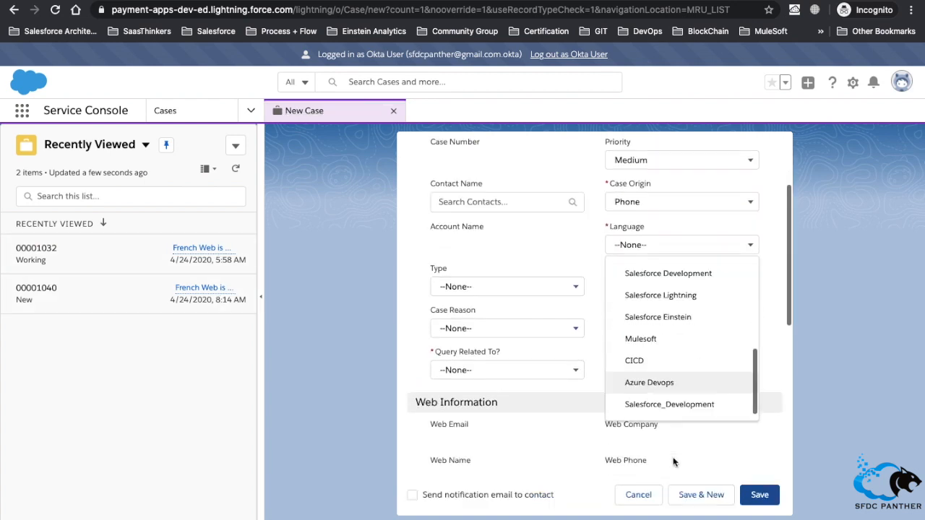
pyautogui.click(640, 245)
pyautogui.scroll(-5, 656, 353)
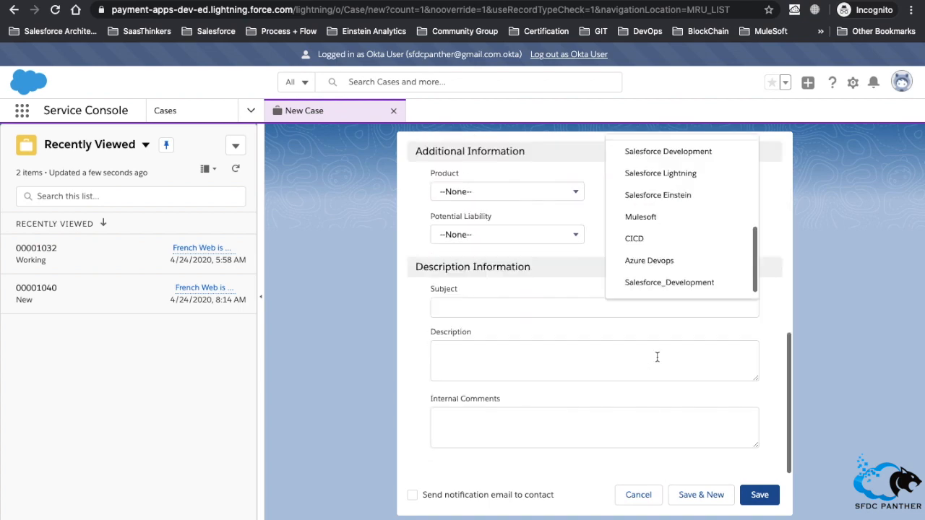
pyautogui.click(466, 309)
pyautogui.write('CICD')
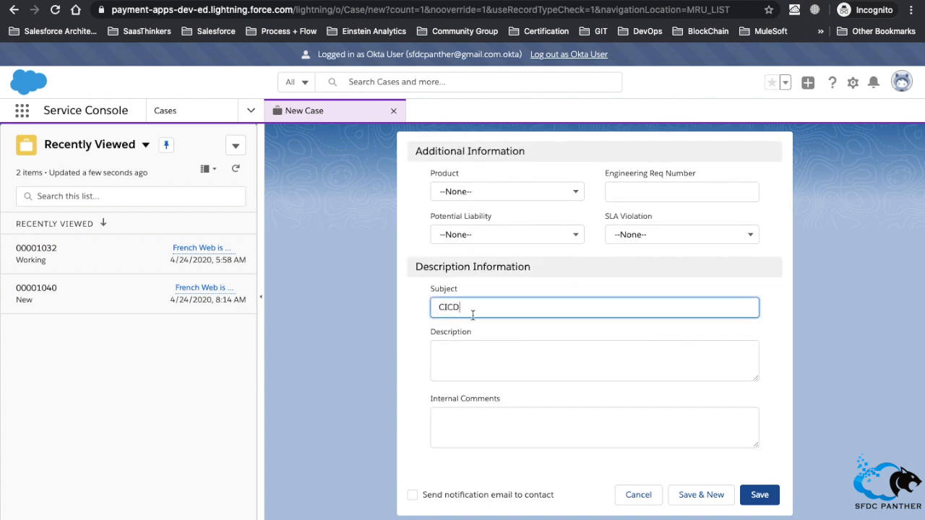
pyautogui.click(760, 494)
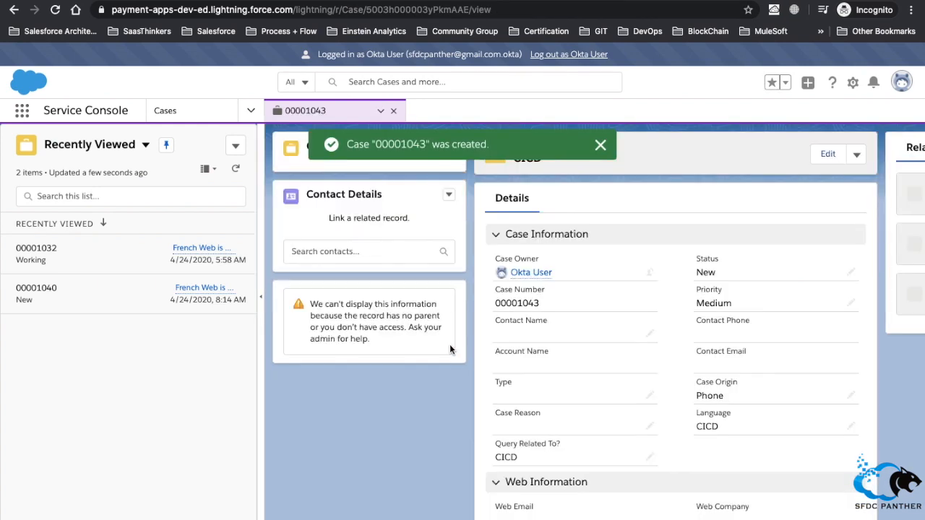
# Compare the Omni-Channel requests for the CICD case in both users' windows and dismiss the notice in Admin User's window
pyautogui.click(69, 505)
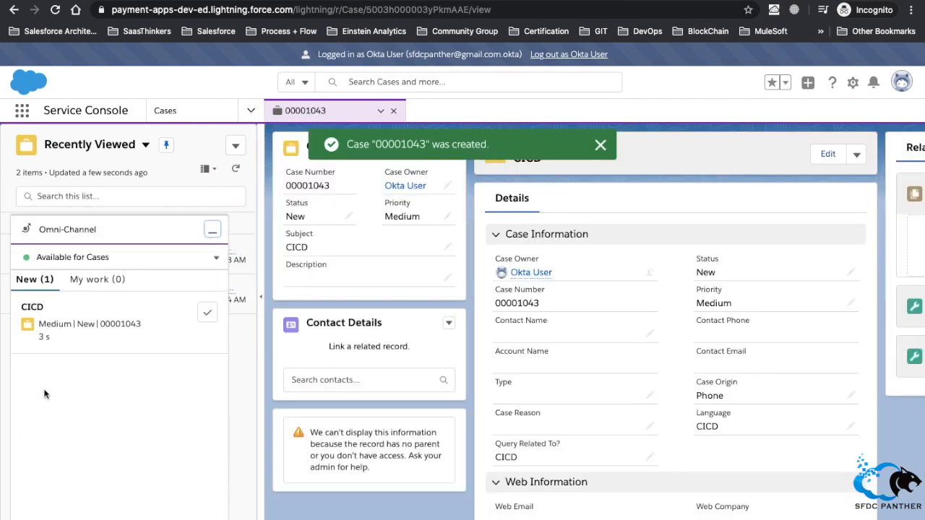
pyautogui.hotkey('ctrl', 'Left')
pyautogui.click(60, 514)
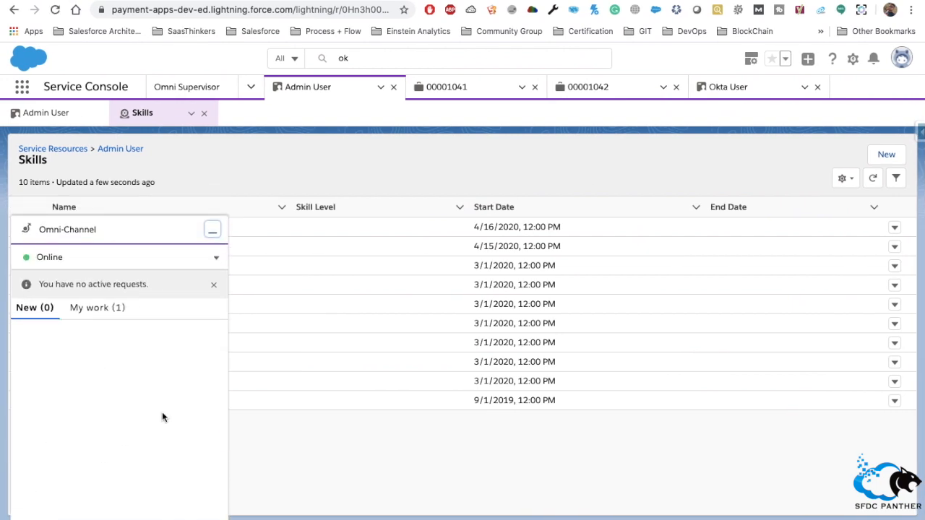
pyautogui.hotkey('ctrl', 'Right')
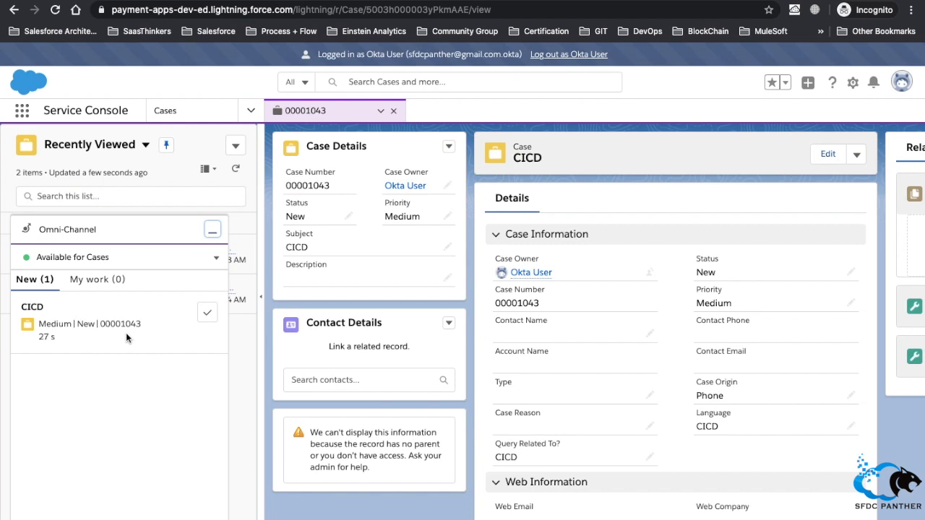
pyautogui.hotkey('ctrl', 'Left')
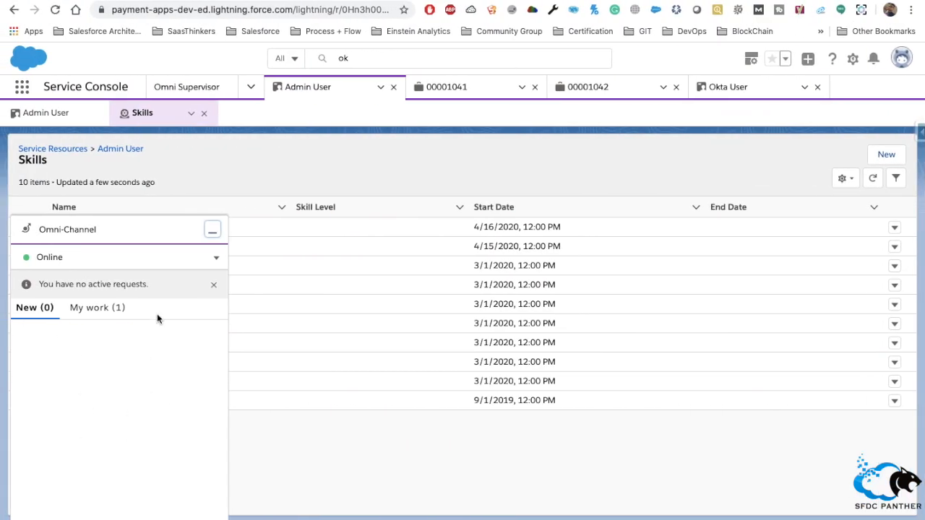
pyautogui.click(213, 287)
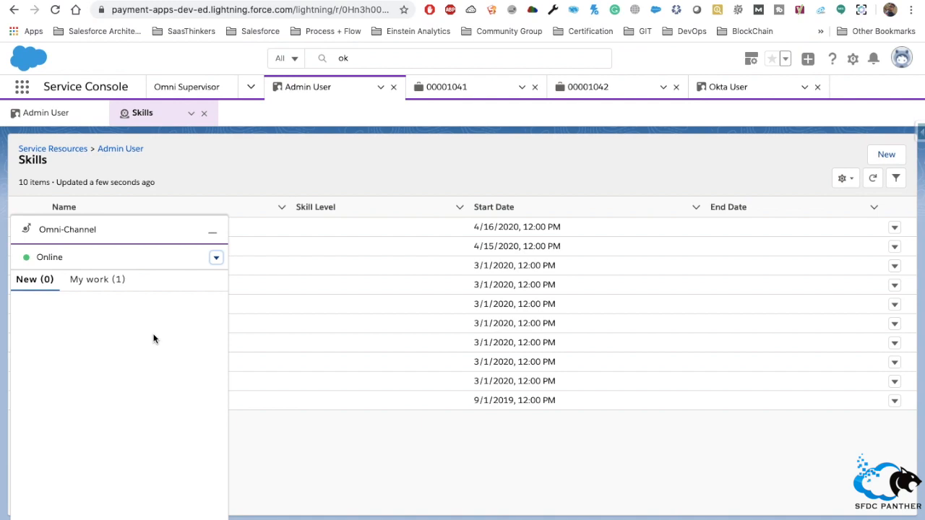
# Accept the CICD case in Okta User's Omni-Channel and show it under accepted work
pyautogui.hotkey('ctrl', 'Right')
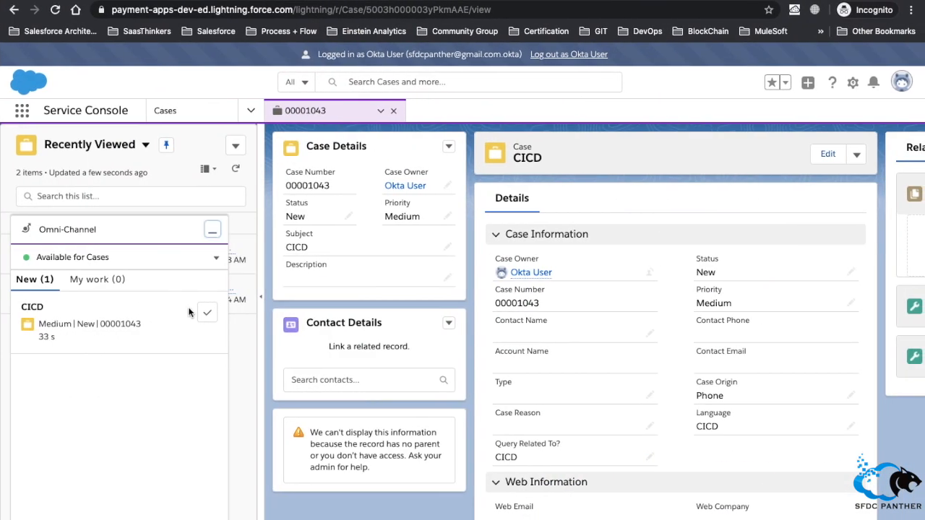
pyautogui.click(207, 316)
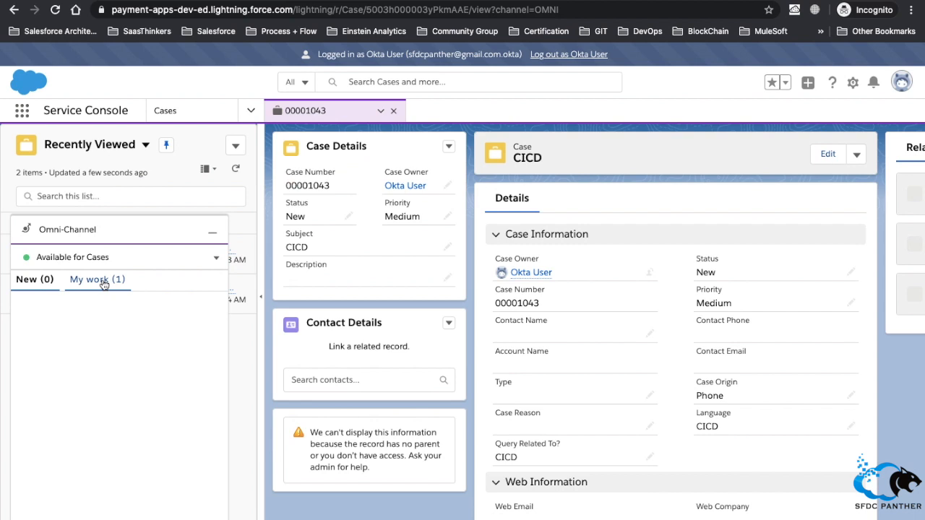
pyautogui.click(103, 284)
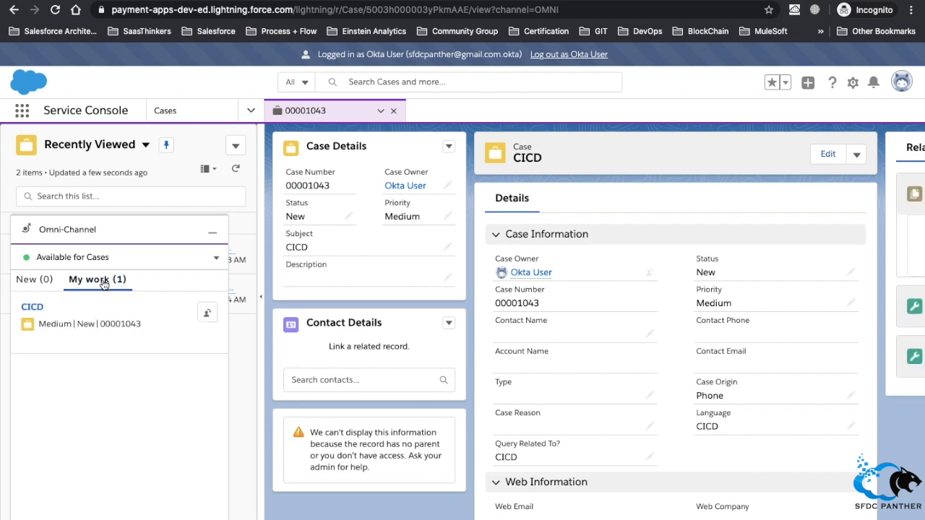
# Transfer the CICD case to a different skill set, adding the Salesforce Development skill
pyautogui.click(206, 313)
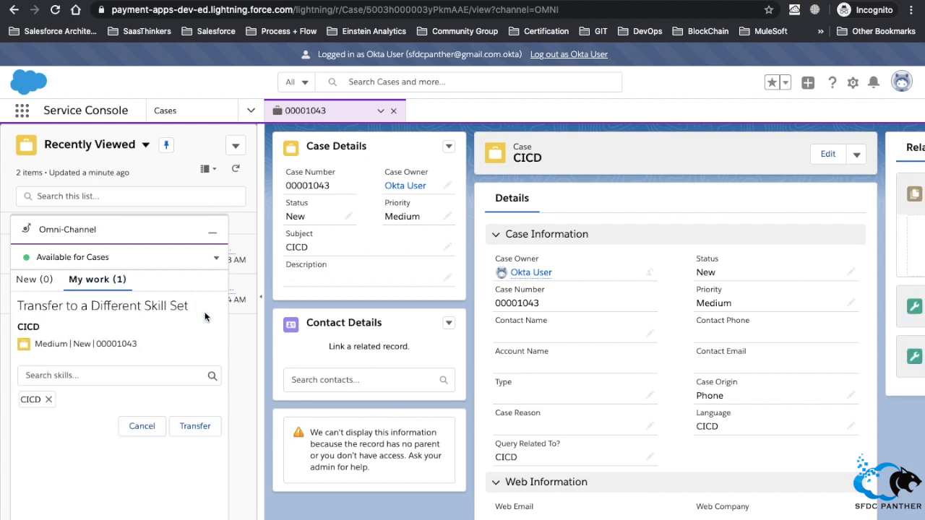
pyautogui.click(109, 375)
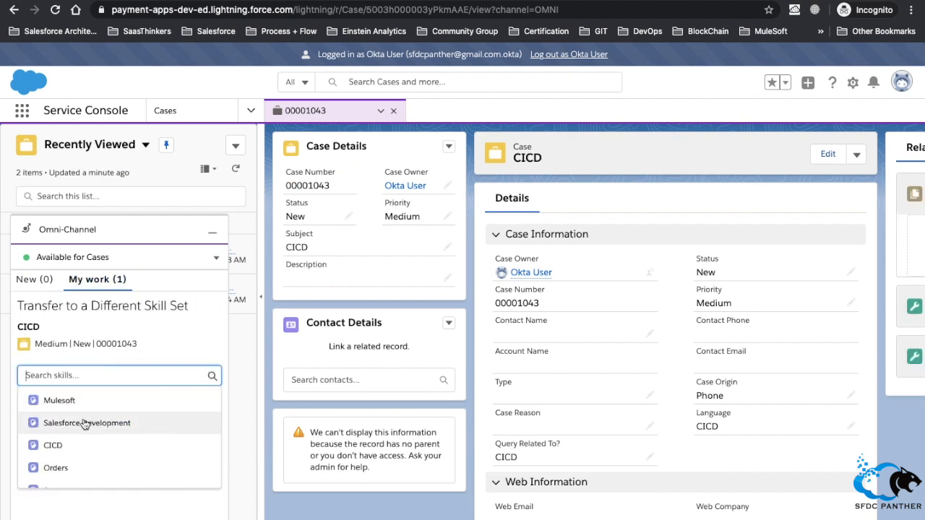
pyautogui.click(85, 423)
pyautogui.click(189, 427)
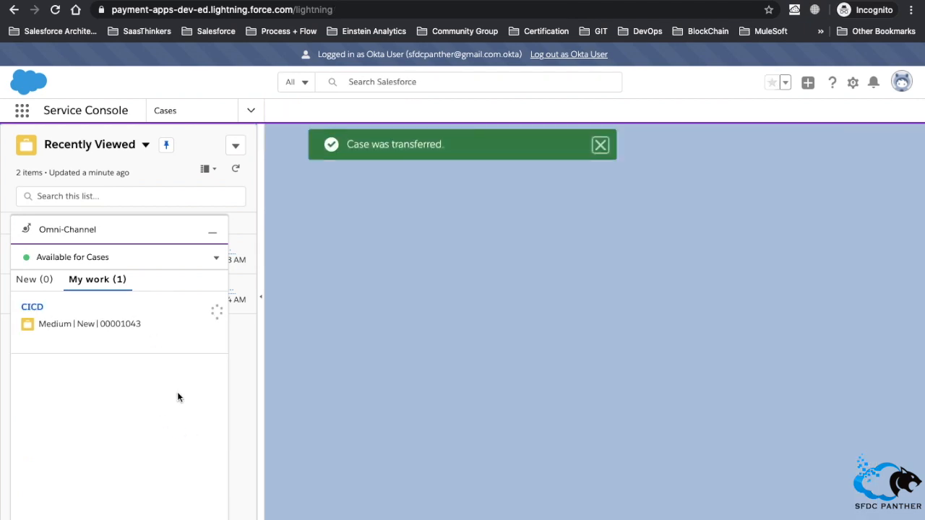
# Review and accept the transferred CICD case in Admin User's Omni-Channel, and minimize Omni-Channel
pyautogui.hotkey('ctrl', 'Left')
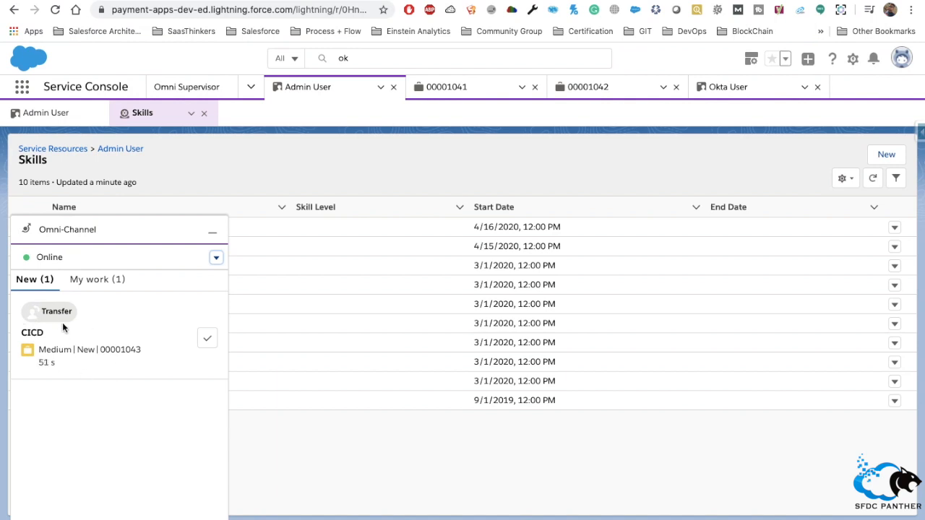
pyautogui.doubleClick(28, 331)
pyautogui.tripleClick(52, 349)
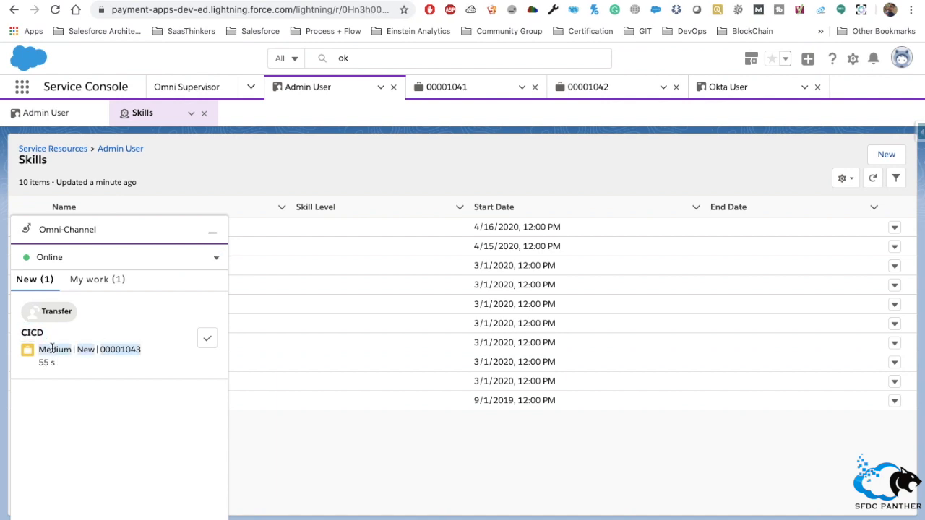
pyautogui.click(52, 349)
pyautogui.tripleClick(85, 349)
pyautogui.click(117, 349)
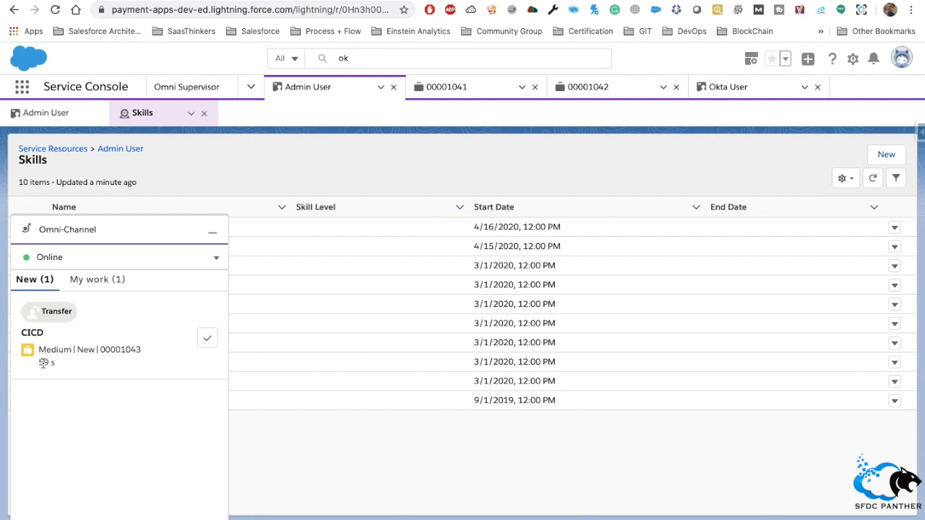
pyautogui.click(205, 341)
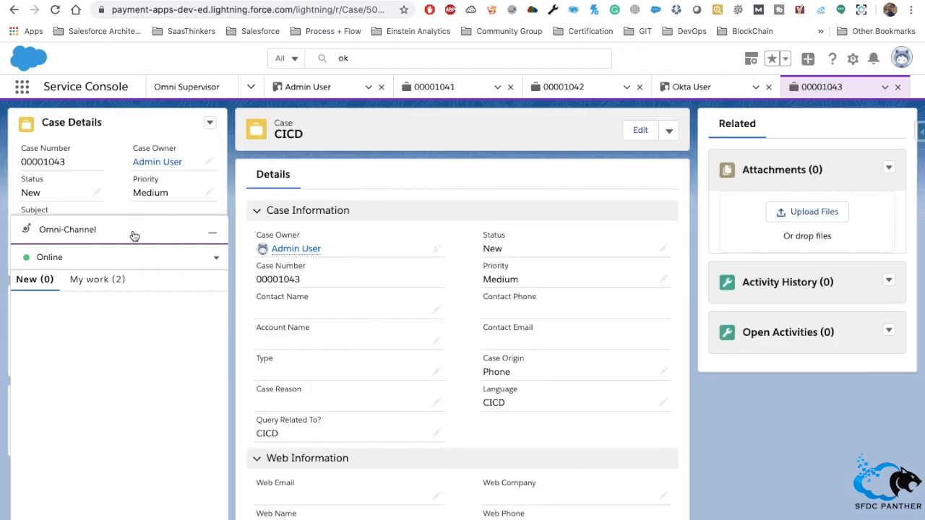
pyautogui.click(133, 233)
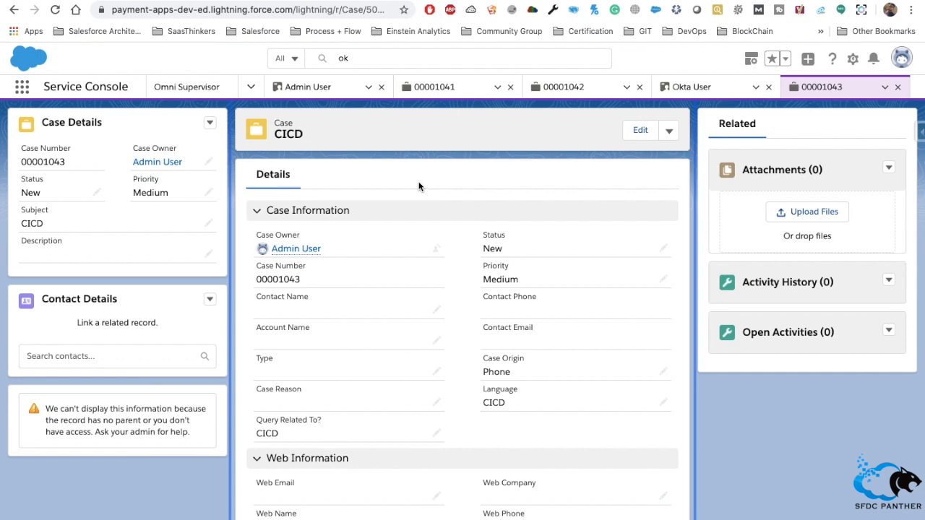
# Clear the "ok" text from the global search and close the recent items suggestions
pyautogui.click(372, 56)
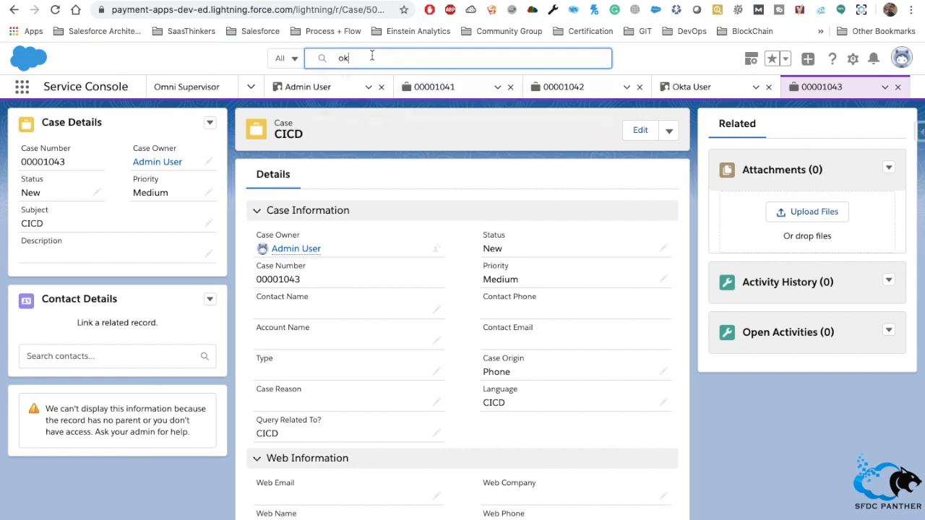
pyautogui.press('BackSpace')
pyautogui.press('BackSpace')
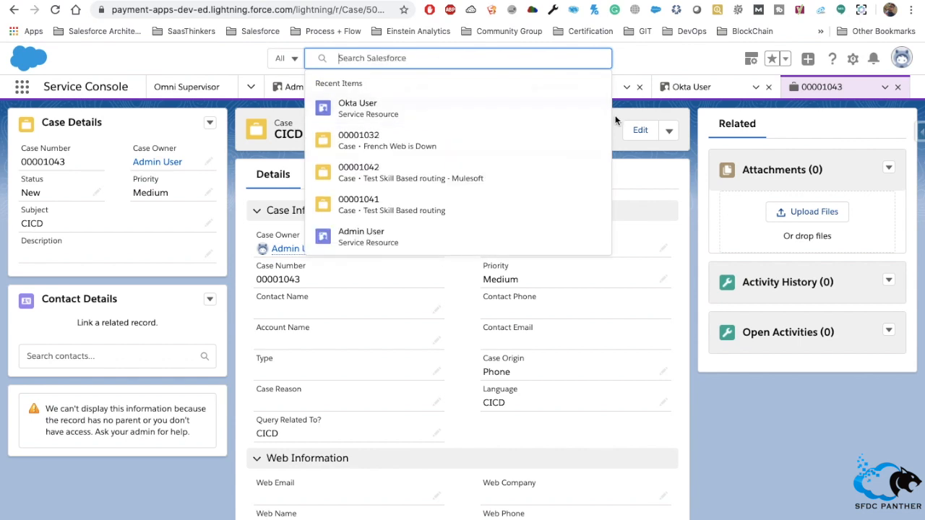
pyautogui.click(470, 168)
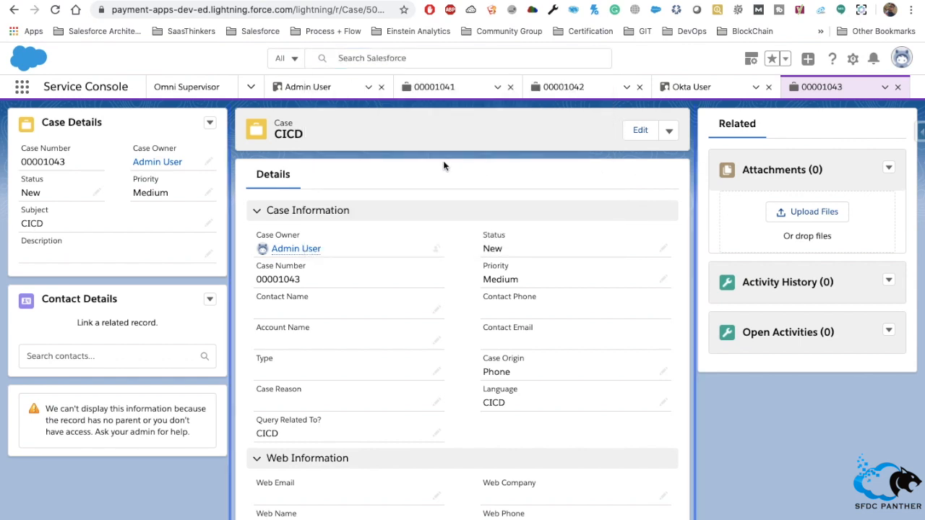